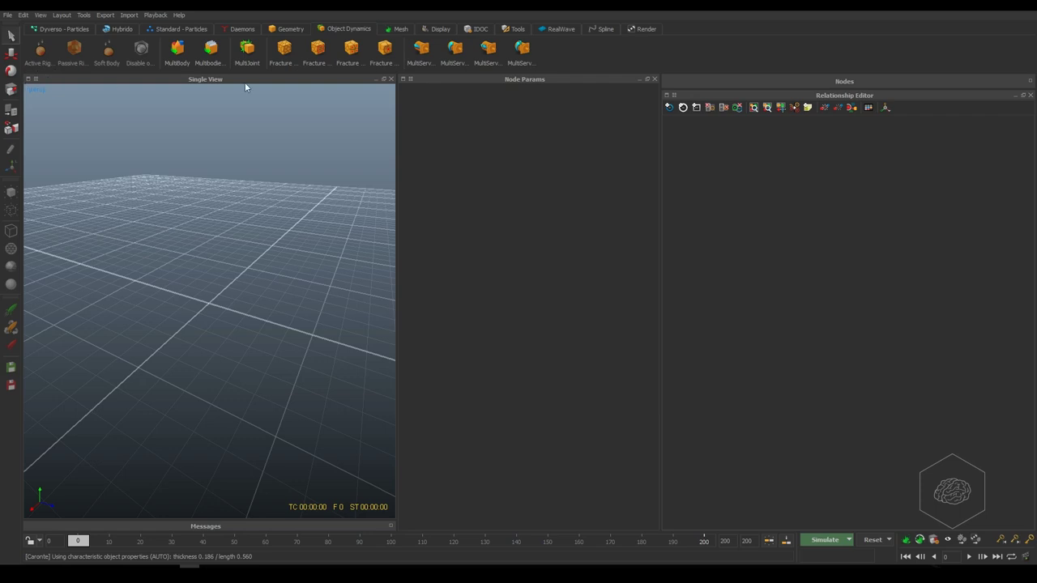
- Add a plane and scale it to 4 on all three axes
{"action": "left_click", "coordinate": [274, 30]}
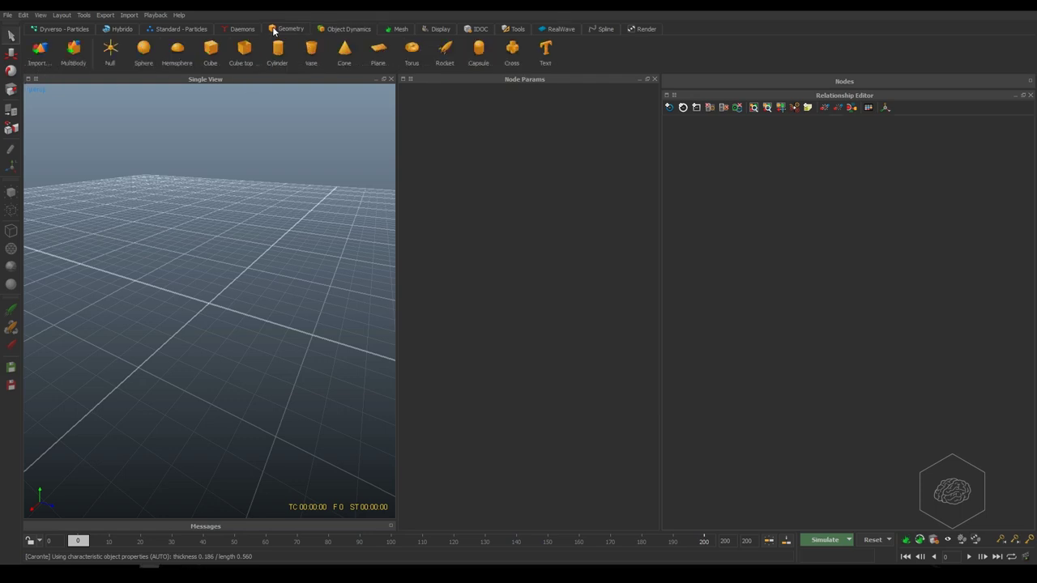
{"action": "left_click", "coordinate": [378, 50]}
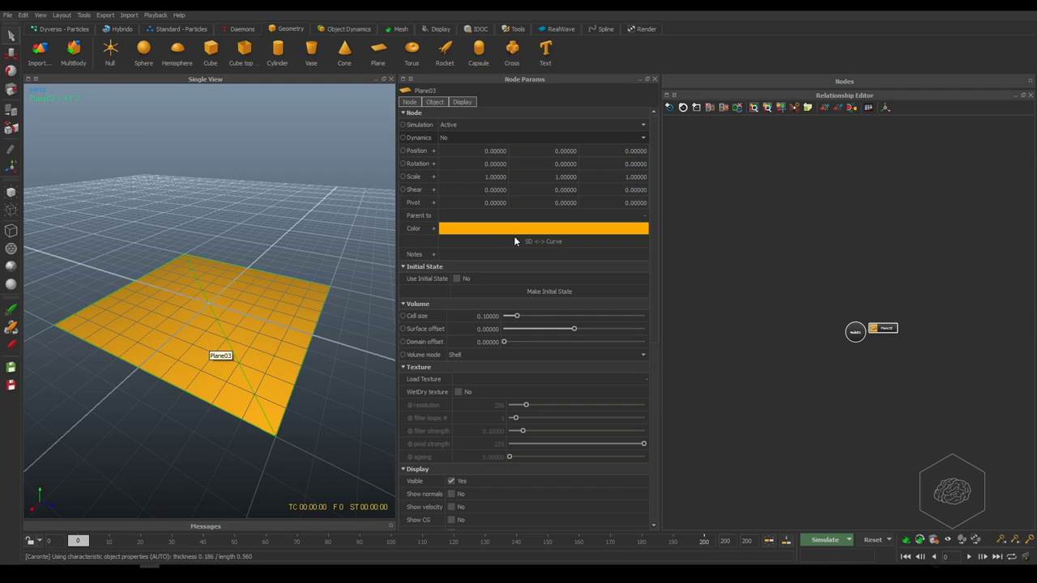
{"action": "double_click", "coordinate": [501, 176]}
{"action": "type", "text": "4"}
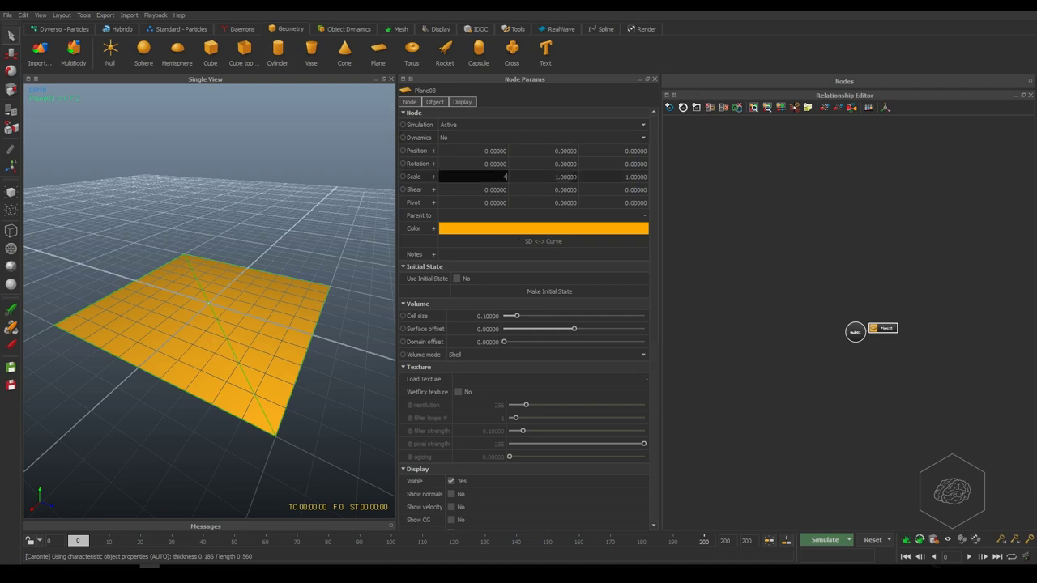
{"action": "key", "text": "Tab"}
{"action": "type", "text": "4"}
{"action": "key", "text": "Tab"}
{"action": "type", "text": "4"}
{"action": "key", "text": "Tab"}
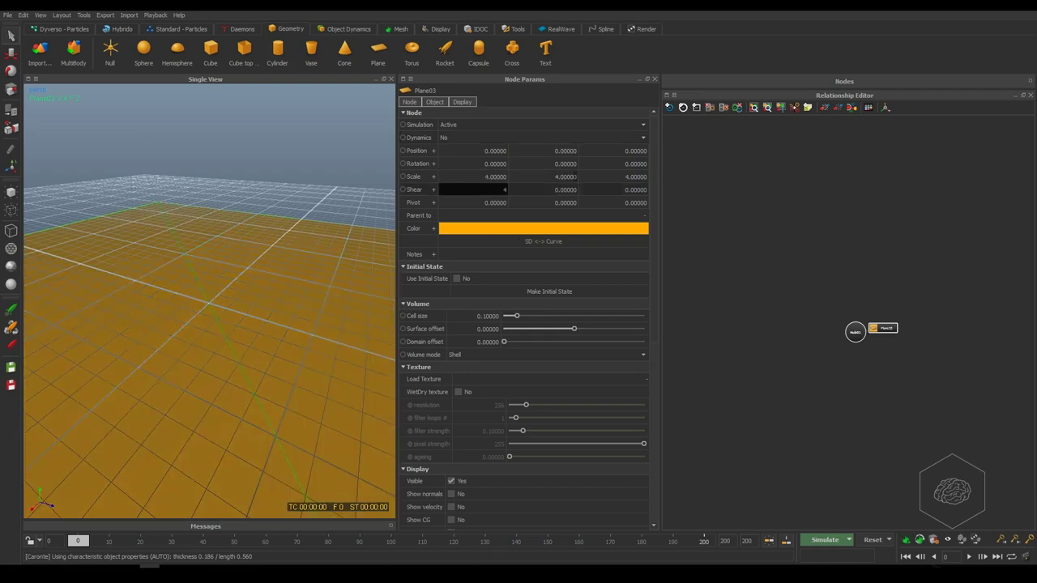
{"action": "left_click", "coordinate": [710, 221]}
{"action": "left_click_drag", "start_coordinate": [947, 283], "coordinate": [884, 371]}
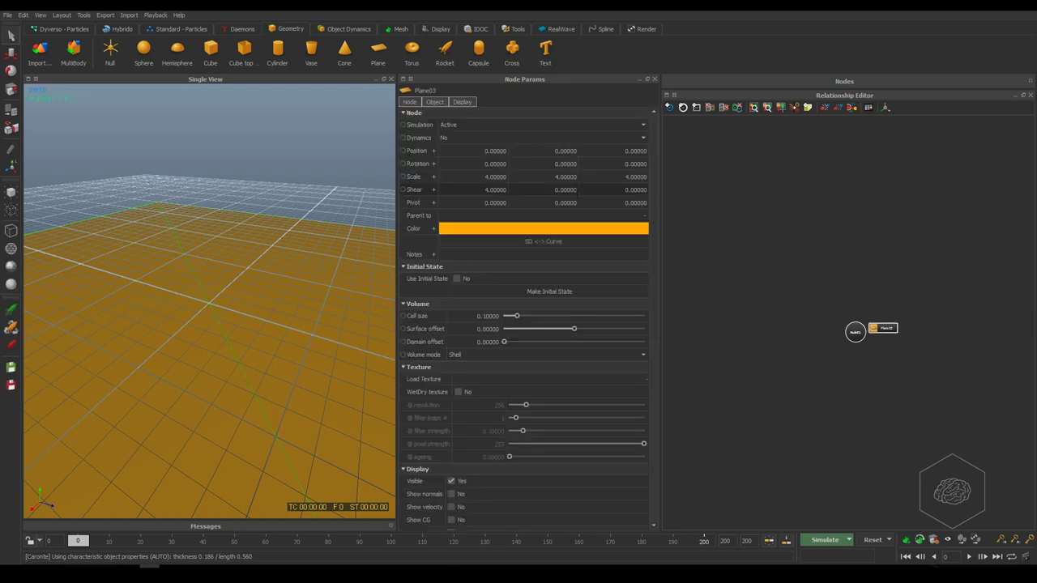
- Set the plane's first shear value to 0
{"action": "left_click", "coordinate": [456, 191]}
{"action": "type", "text": "0"}
{"action": "key", "text": "Return"}
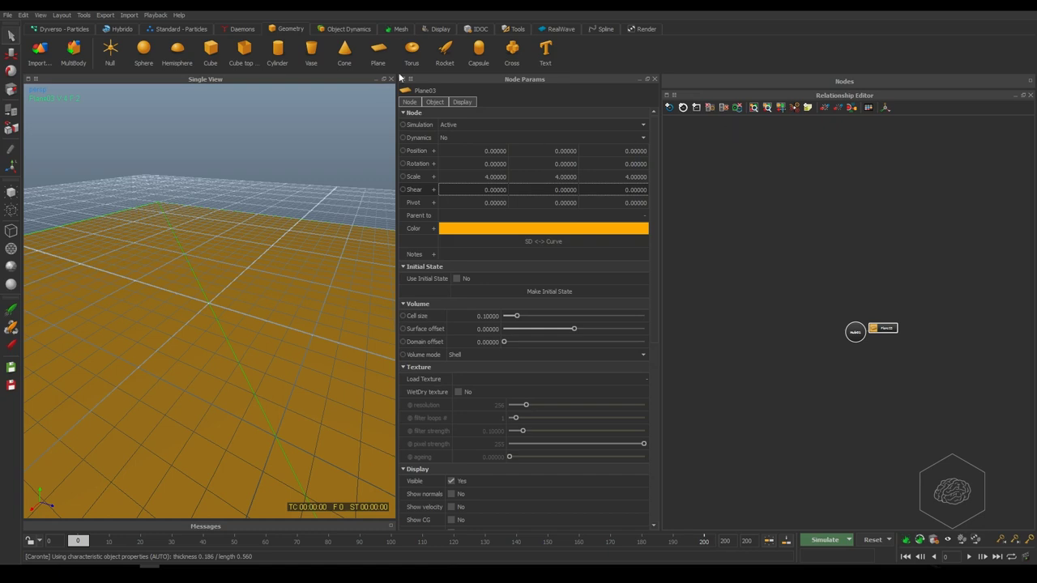
- Add a torus raised to about Y 3.72 and a sphere placed at about Y 4.03, Z -4.13
{"action": "left_click", "coordinate": [412, 48]}
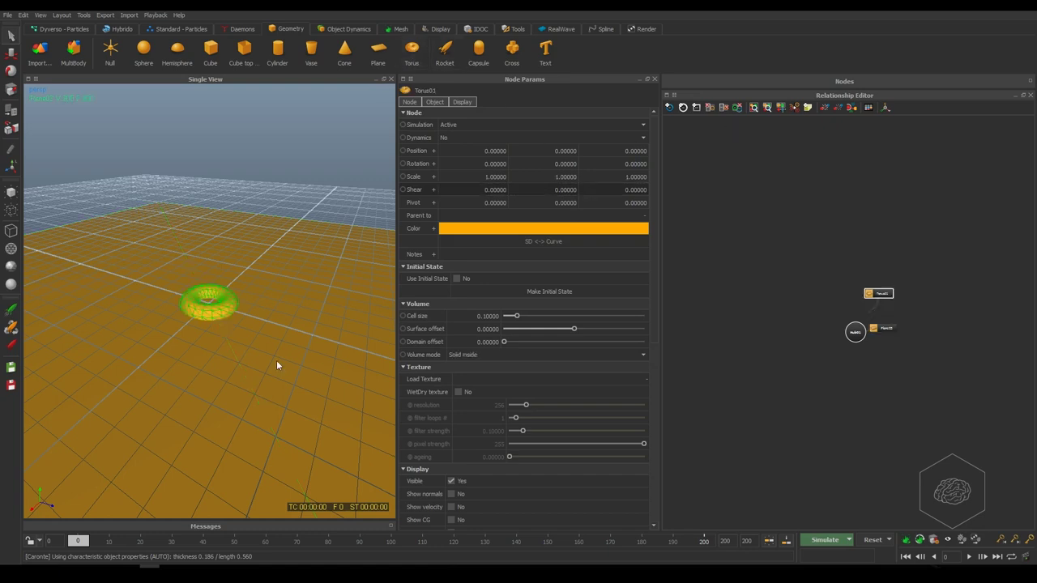
{"action": "key", "text": "w"}
{"action": "left_click_drag", "start_coordinate": [208, 274], "coordinate": [208, 202]}
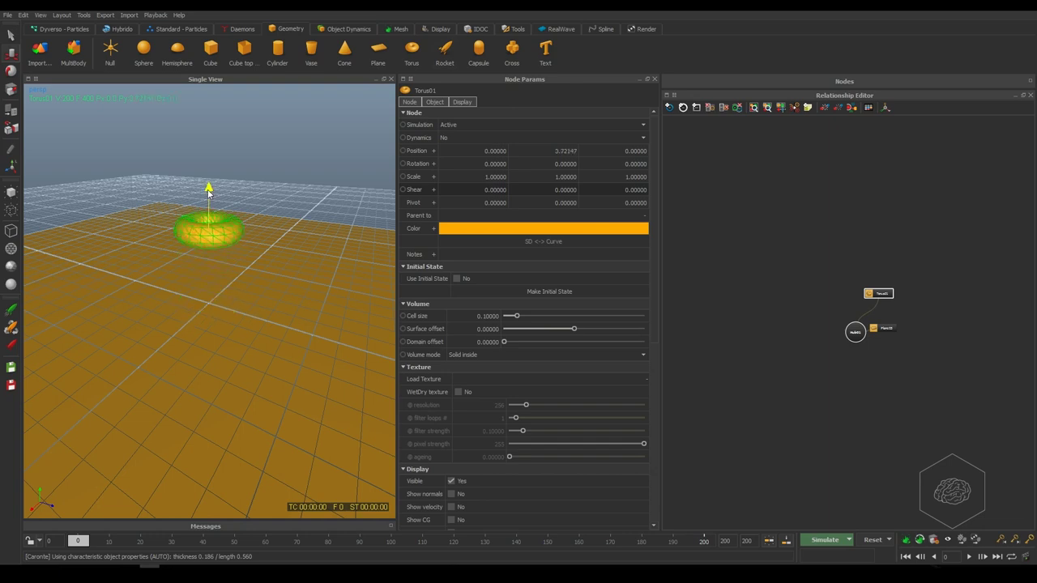
{"action": "left_click", "coordinate": [143, 48]}
{"action": "left_click_drag", "start_coordinate": [210, 294], "coordinate": [153, 230]}
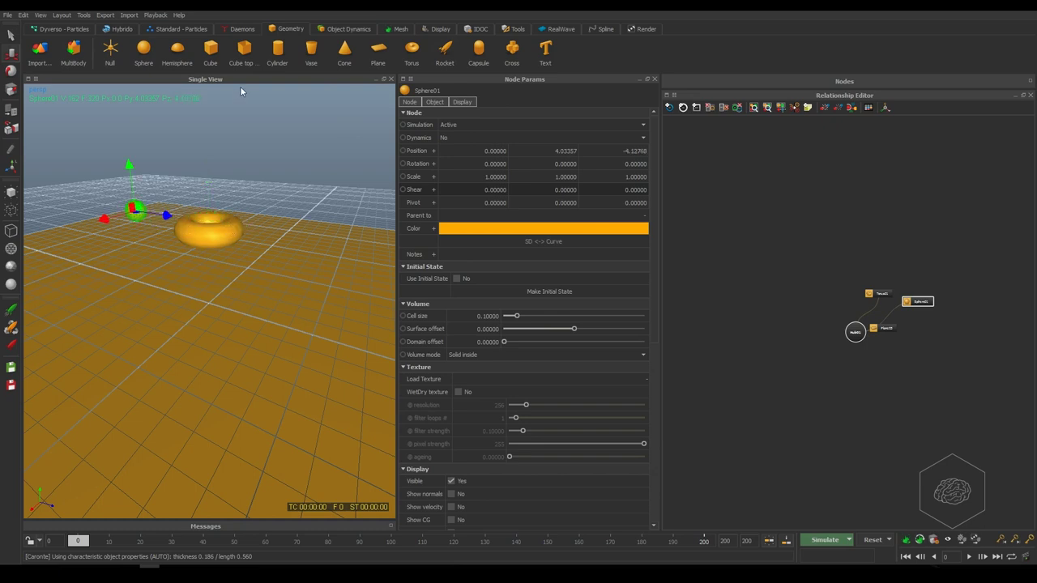
- Add a cylinder at about Y 1.58, stretch it to a Y scale of about 4.97, and tilt it about 80° around X
{"action": "left_click", "coordinate": [277, 50]}
{"action": "left_click_drag", "start_coordinate": [209, 256], "coordinate": [210, 143]}
{"action": "key", "text": "r"}
{"action": "key", "text": "e"}
{"action": "left_click_drag", "start_coordinate": [239, 295], "coordinate": [200, 322]}
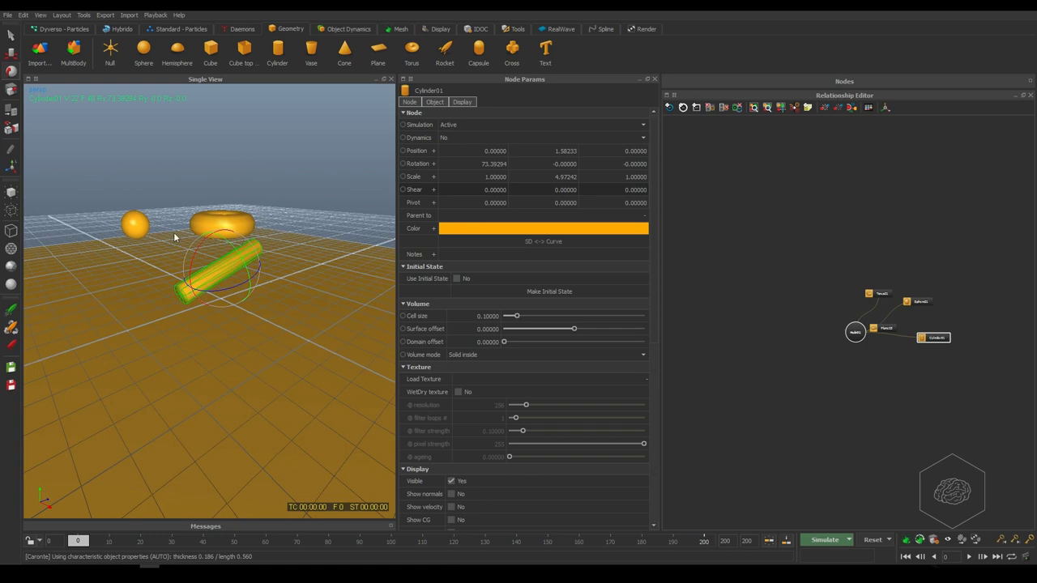
{"action": "left_click_drag", "start_coordinate": [195, 253], "coordinate": [197, 245]}
{"action": "key", "text": "w"}
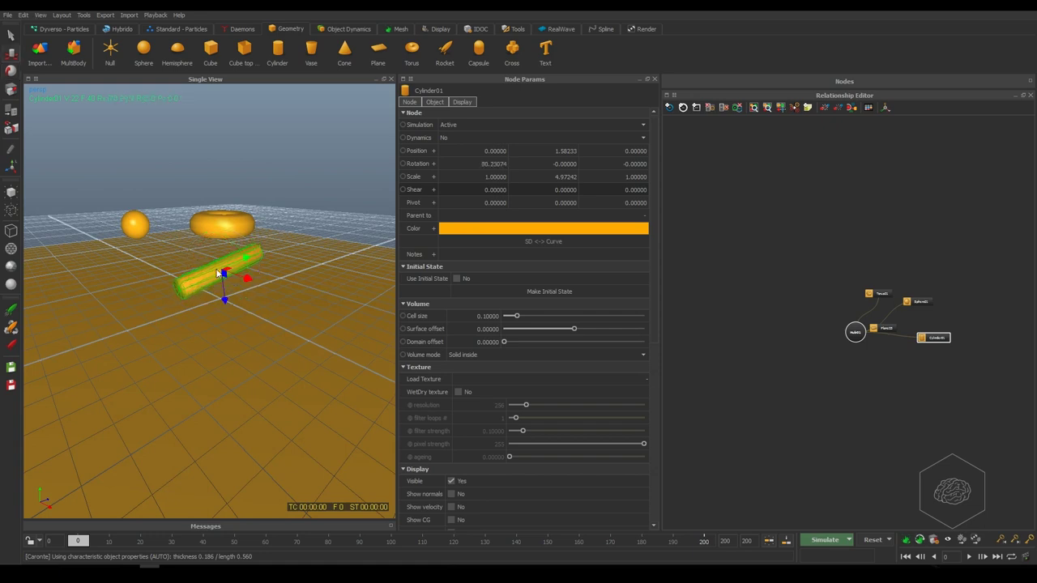
- Align the cylinder's move gizmo to the world axes and shift the cylinder to about Z -1.51, below the torus
{"action": "left_click", "coordinate": [10, 167]}
{"action": "left_click_drag", "start_coordinate": [243, 271], "coordinate": [134, 294]}
{"action": "key", "text": "ctrl+z"}
{"action": "left_click_drag", "start_coordinate": [270, 289], "coordinate": [205, 308], "text": "alt"}
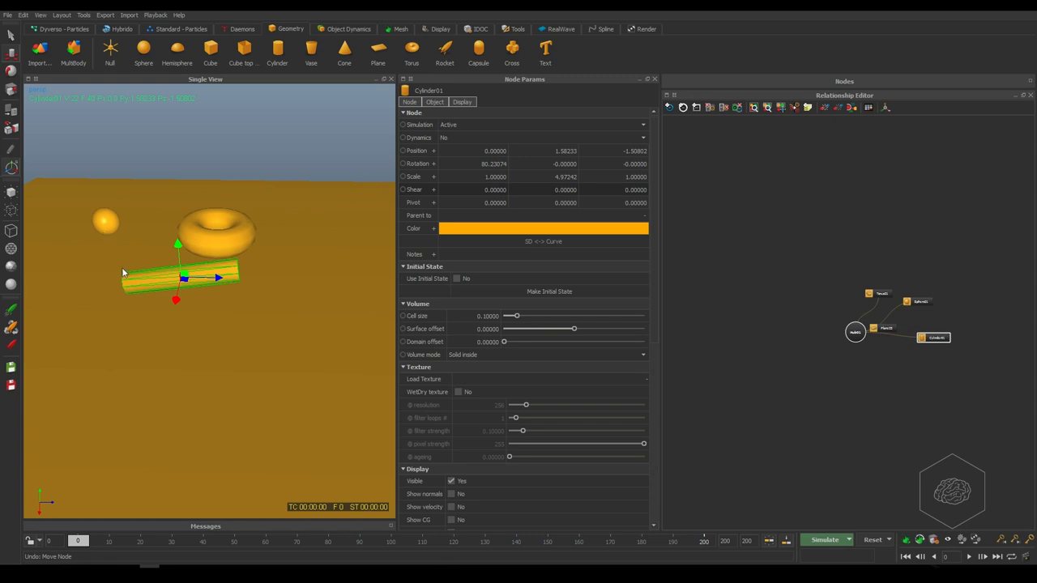
- Move the plane's node away from the hub and set the plane's dynamics to Passive rigid body
{"action": "left_click", "coordinate": [882, 328]}
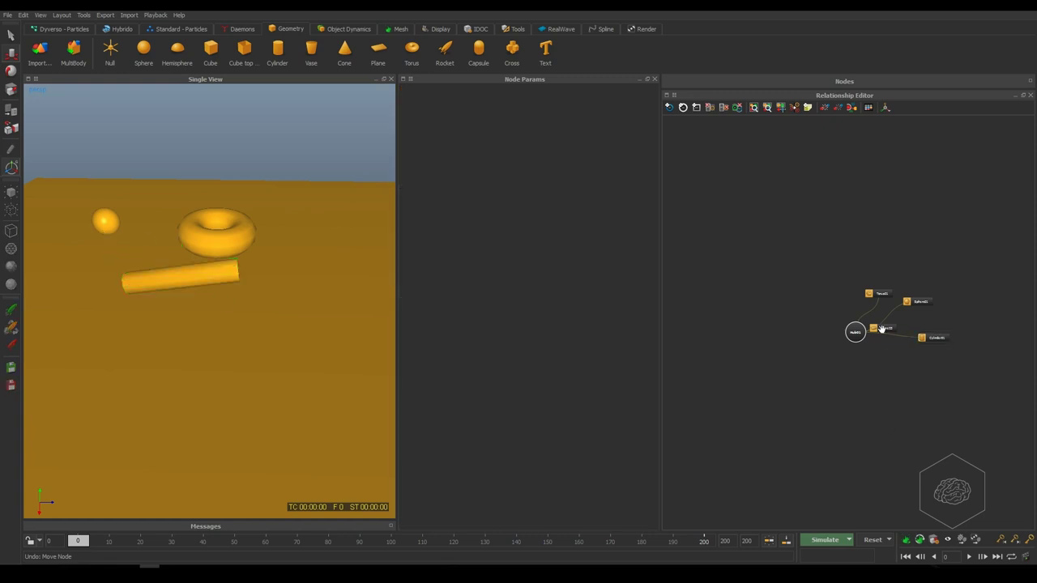
{"action": "left_click_drag", "start_coordinate": [882, 328], "coordinate": [791, 263]}
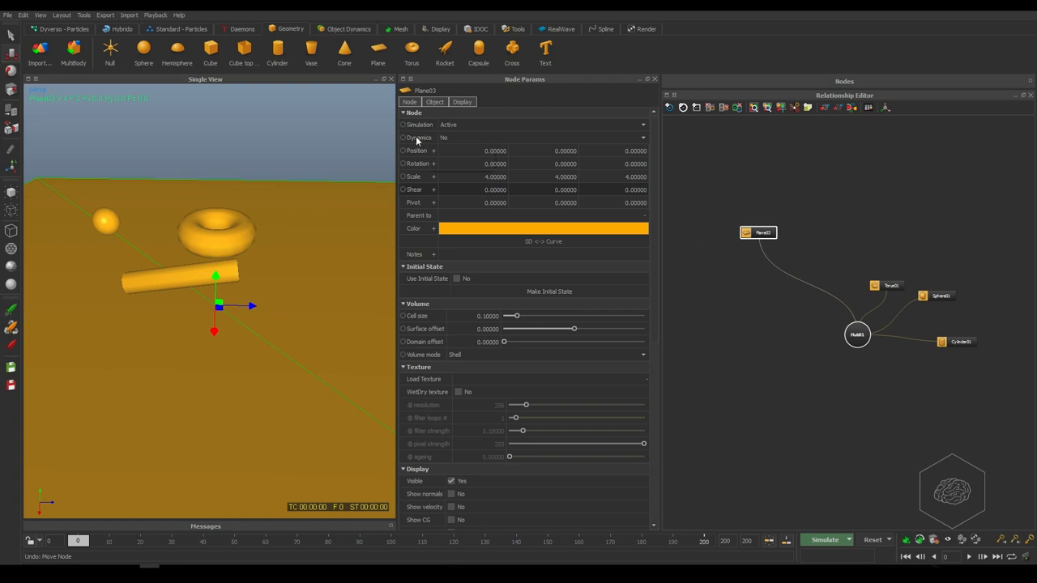
{"action": "left_click", "coordinate": [499, 138]}
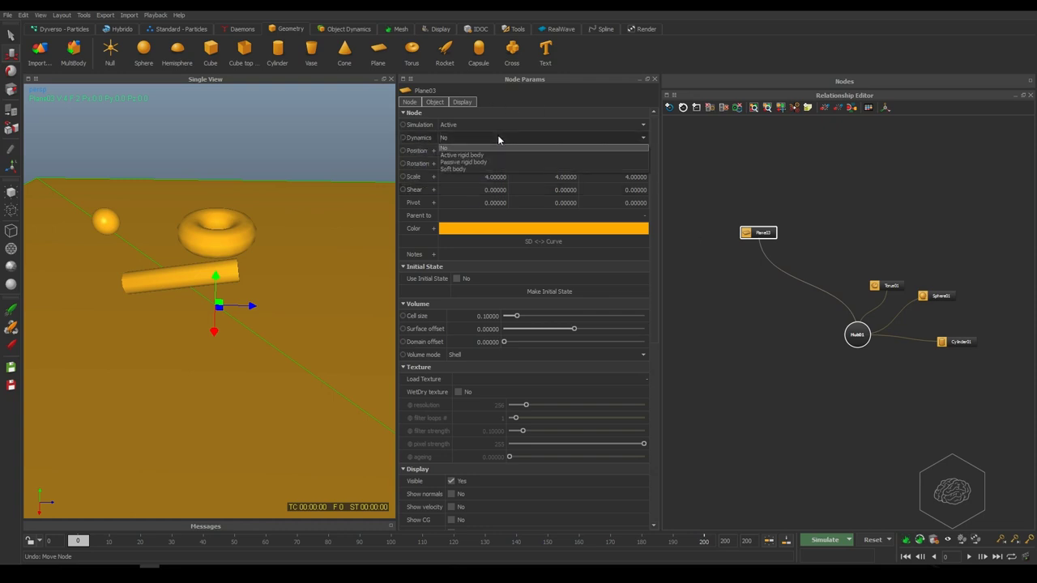
{"action": "left_click", "coordinate": [462, 163]}
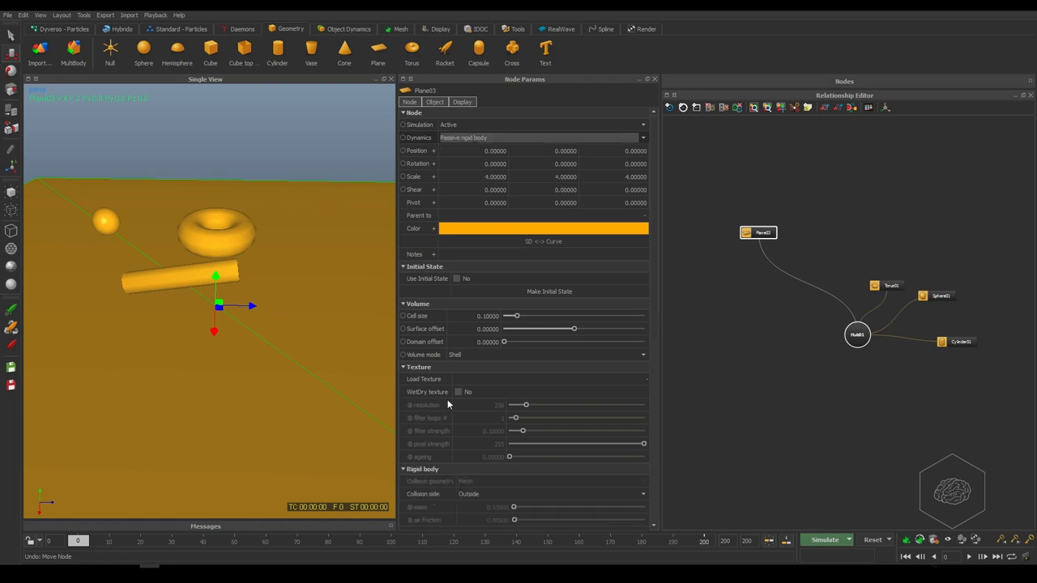
- Collapse the plane's parameter sections except Node and Rigid body, and choose Outside as the collision side
{"action": "left_click", "coordinate": [424, 306]}
{"action": "left_click", "coordinate": [423, 315]}
{"action": "left_click", "coordinate": [422, 267]}
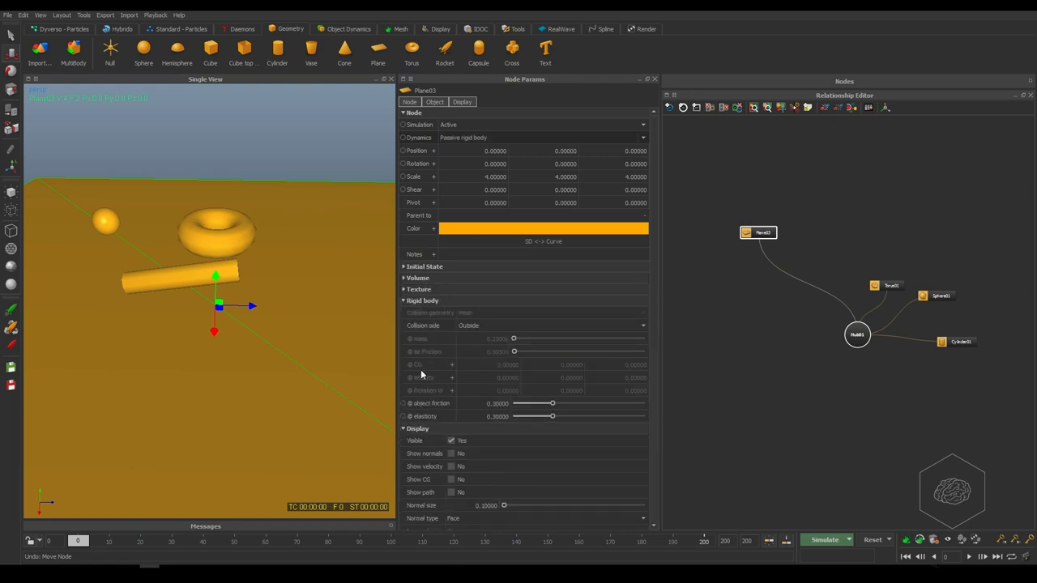
{"action": "left_click", "coordinate": [417, 429]}
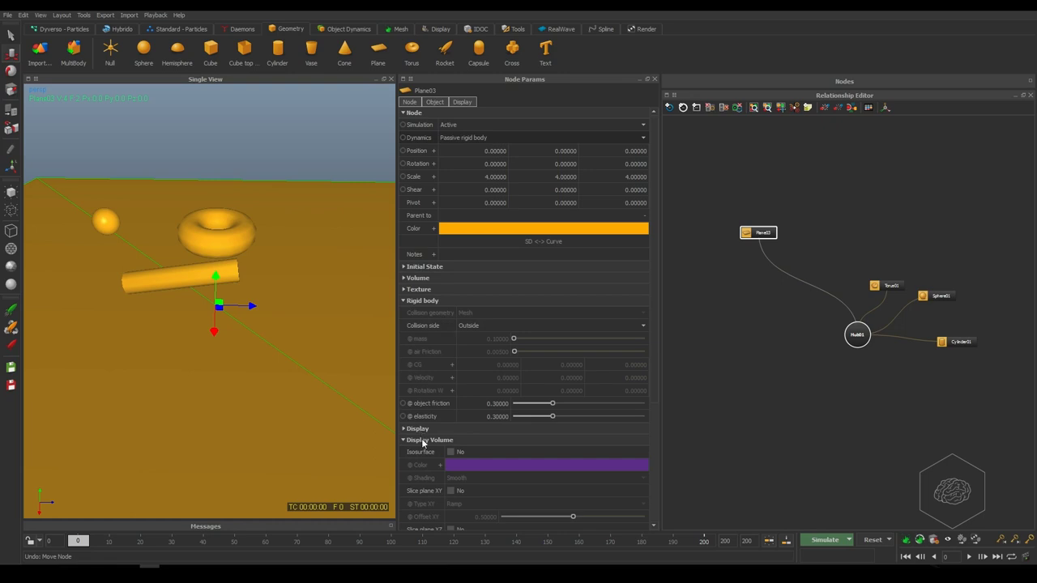
{"action": "left_click", "coordinate": [423, 440]}
{"action": "left_click", "coordinate": [440, 451]}
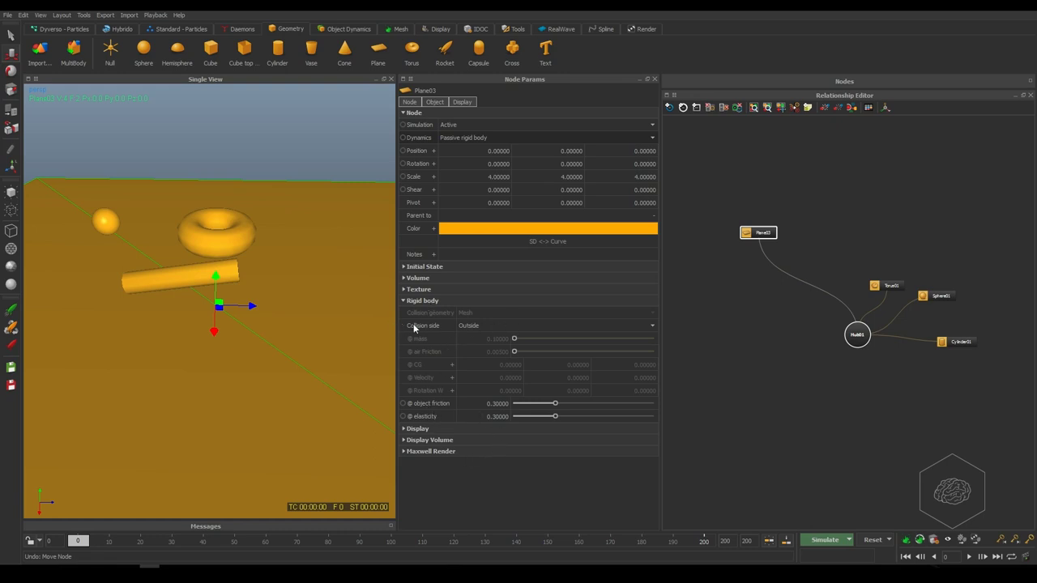
{"action": "left_click", "coordinate": [479, 328]}
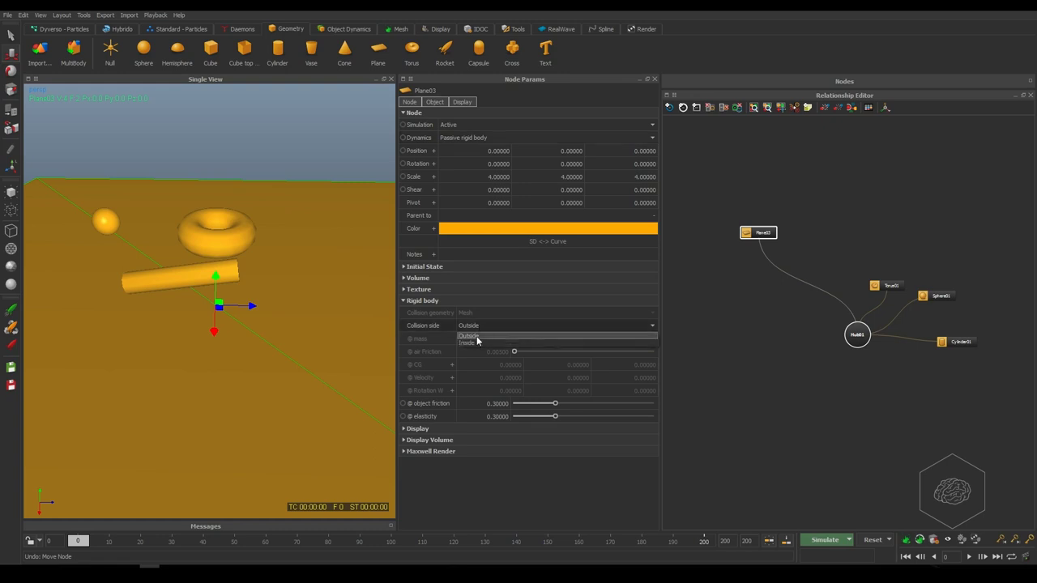
{"action": "left_click", "coordinate": [477, 336]}
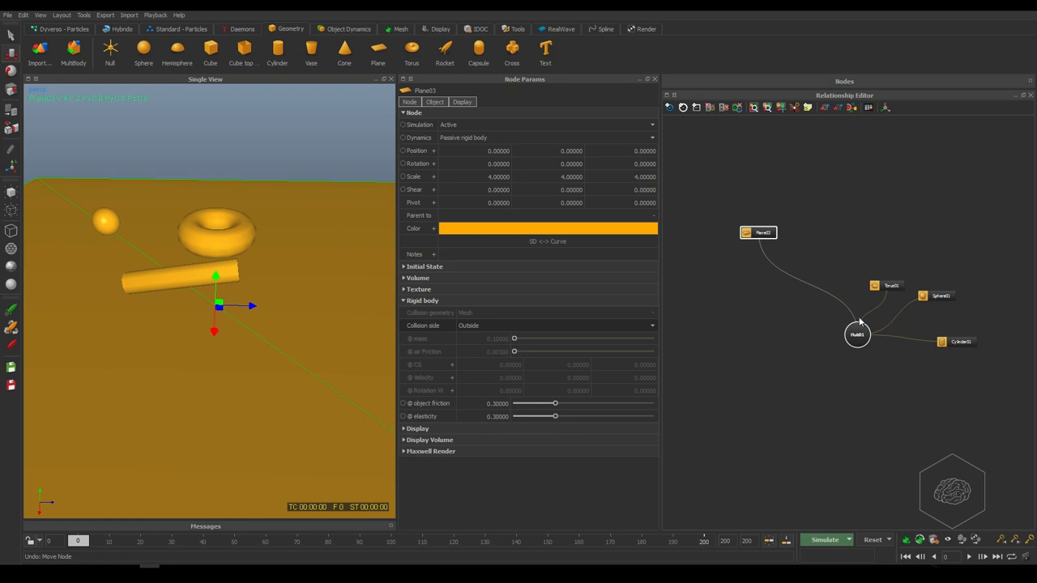
- Move the torus node up away from the hub and hide the cylinder and sphere in the viewport
{"action": "left_click", "coordinate": [891, 286]}
{"action": "left_click_drag", "start_coordinate": [893, 283], "coordinate": [858, 206]}
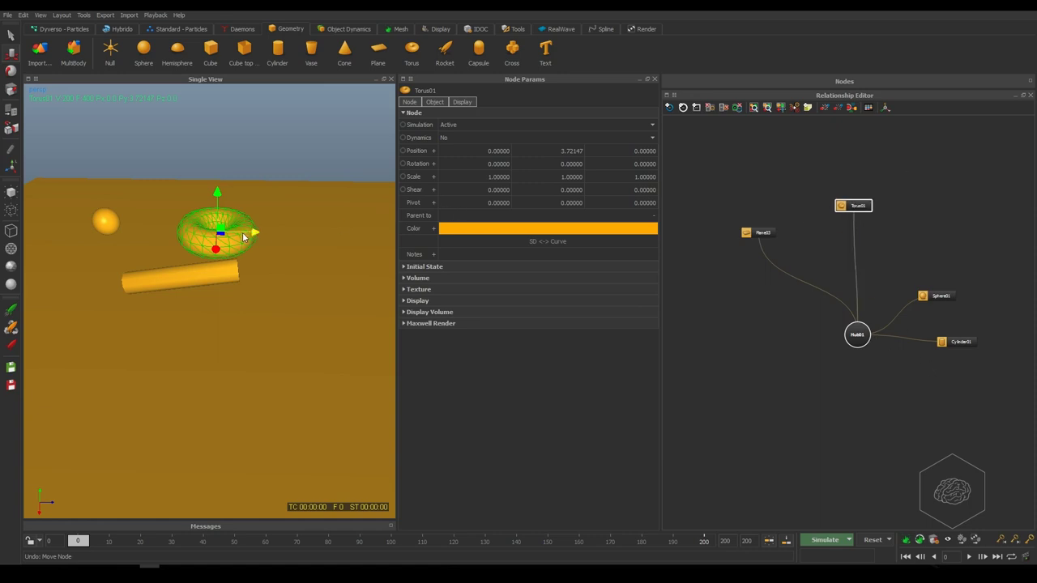
{"action": "left_click", "coordinate": [178, 282]}
{"action": "left_click", "coordinate": [106, 224], "text": "shift"}
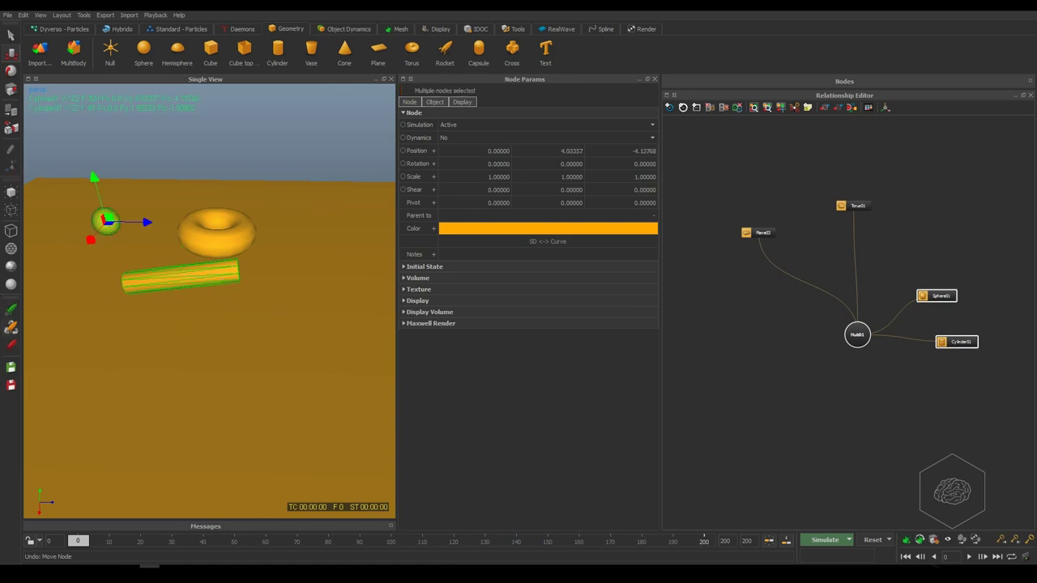
{"action": "left_click", "coordinate": [11, 211]}
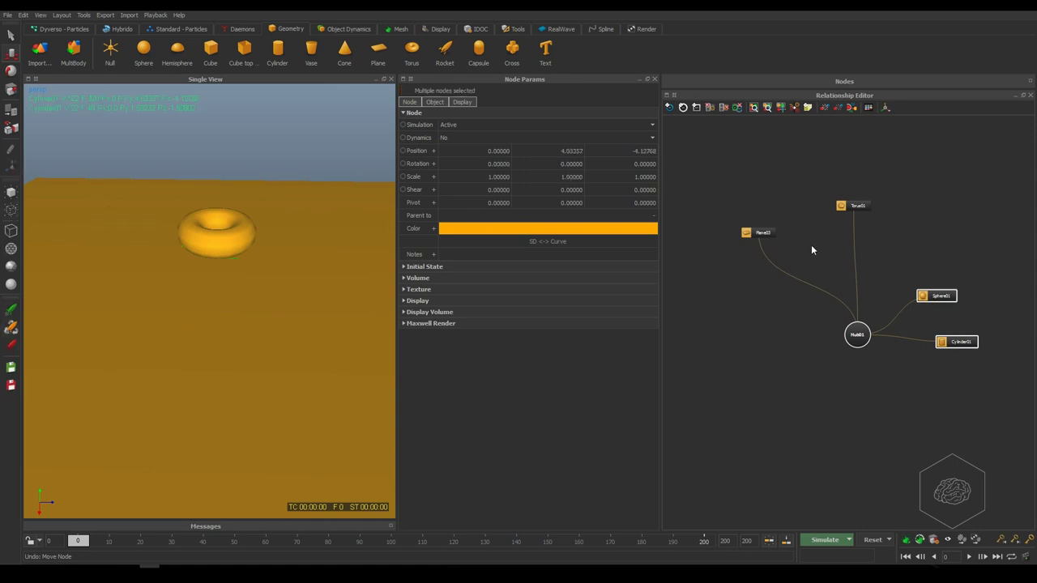
- Remove the connections linking the sphere and cylinder to the hub
{"action": "left_click", "coordinate": [891, 328]}
{"action": "right_click", "coordinate": [892, 327]}
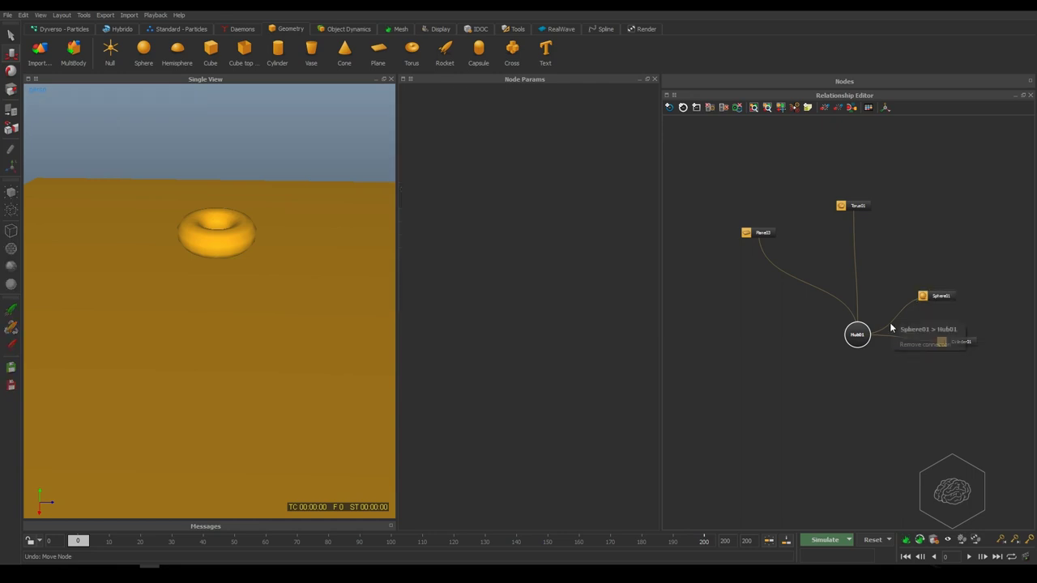
{"action": "left_click", "coordinate": [909, 341]}
{"action": "right_click", "coordinate": [909, 341]}
{"action": "left_click", "coordinate": [924, 360]}
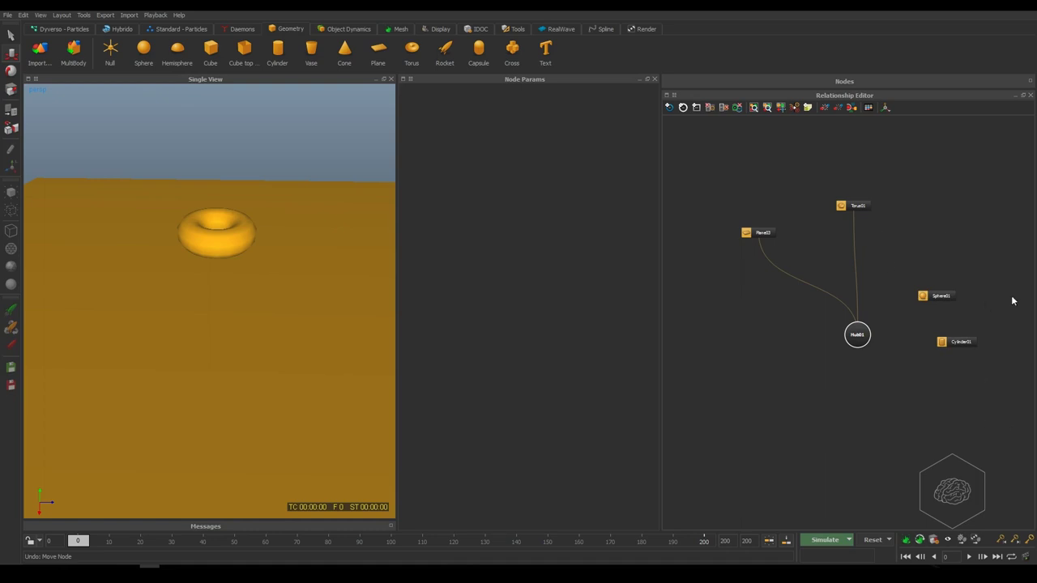
- Move the disconnected sphere and cylinder nodes aside, placing them together to the right of the torus node
{"action": "left_click_drag", "start_coordinate": [935, 295], "coordinate": [972, 207]}
{"action": "left_click", "coordinate": [960, 341], "text": "shift"}
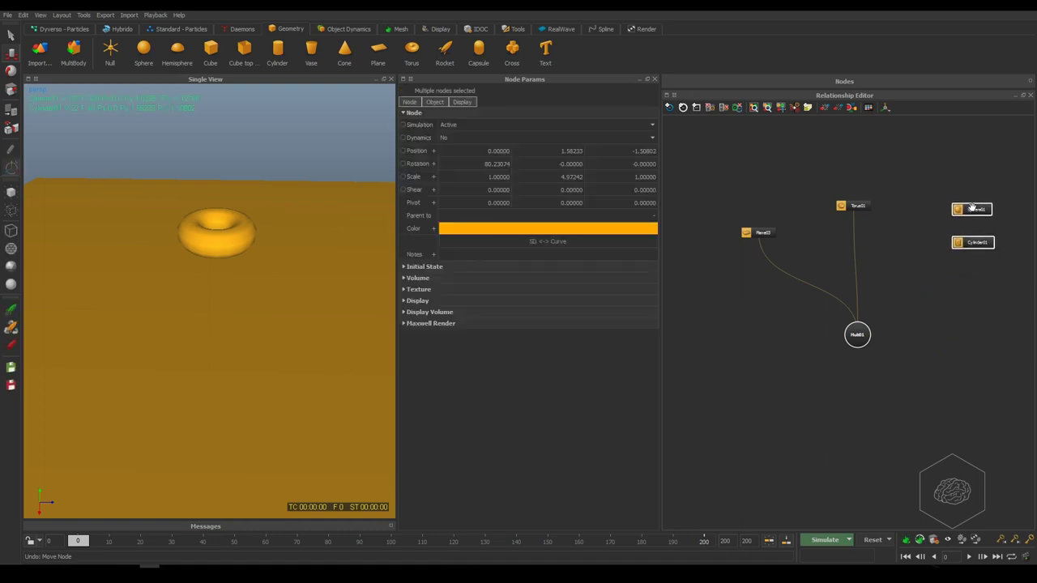
{"action": "left_click", "coordinate": [927, 382]}
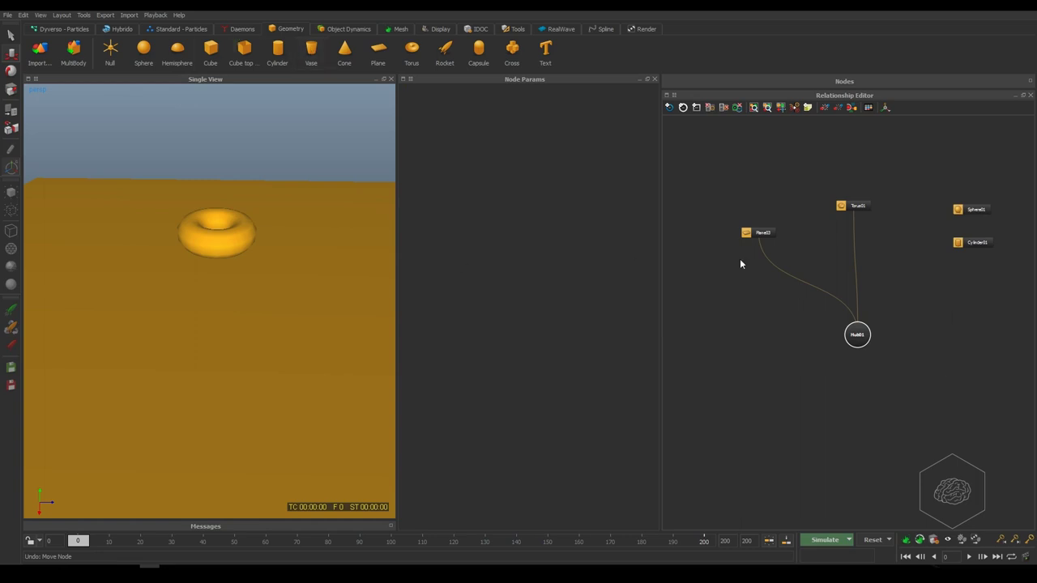
- Set the torus's dynamics to Active rigid body
{"action": "left_click", "coordinate": [853, 206]}
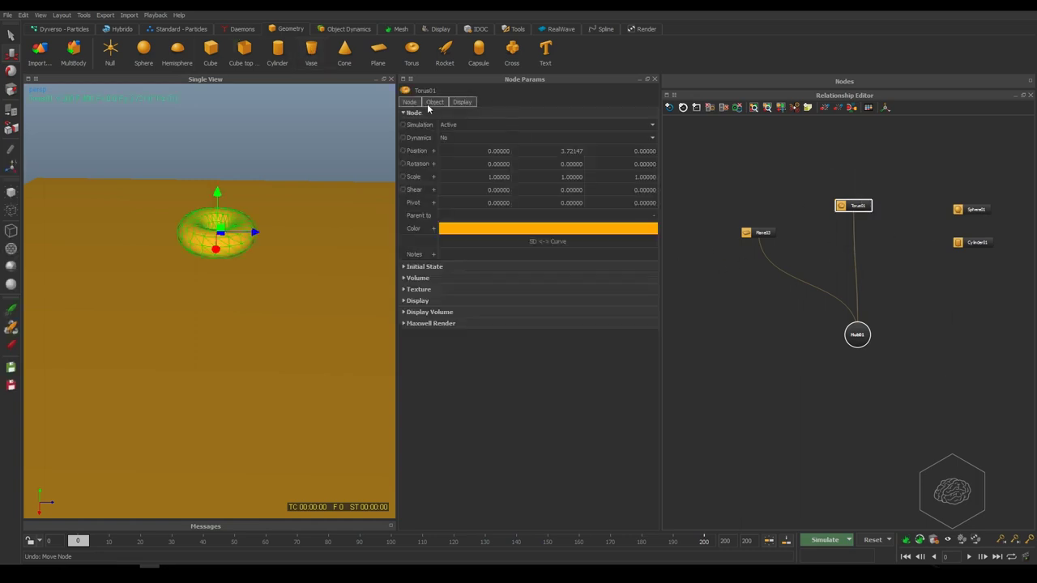
{"action": "left_click", "coordinate": [459, 138]}
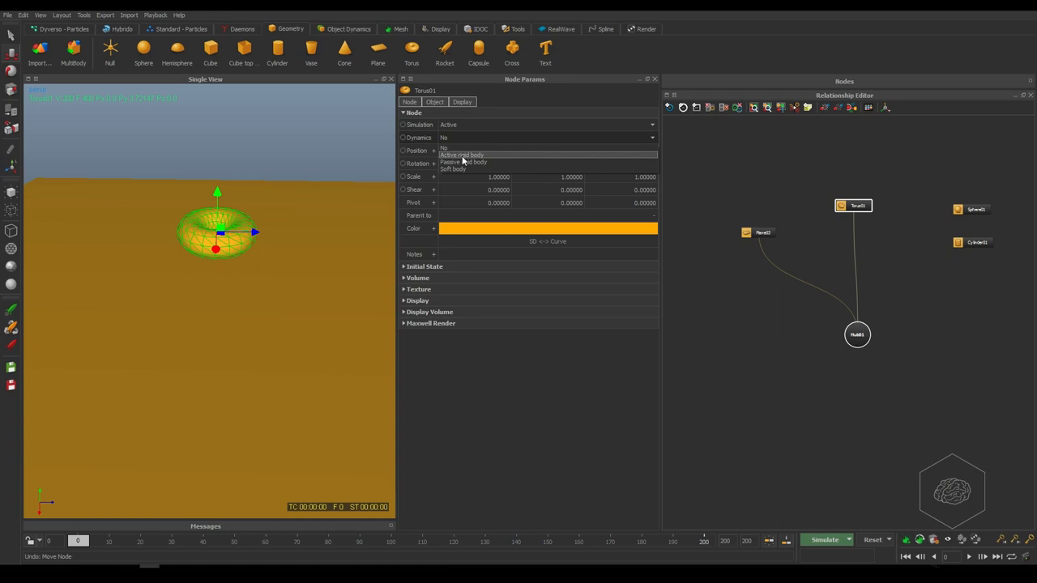
{"action": "left_click", "coordinate": [463, 155]}
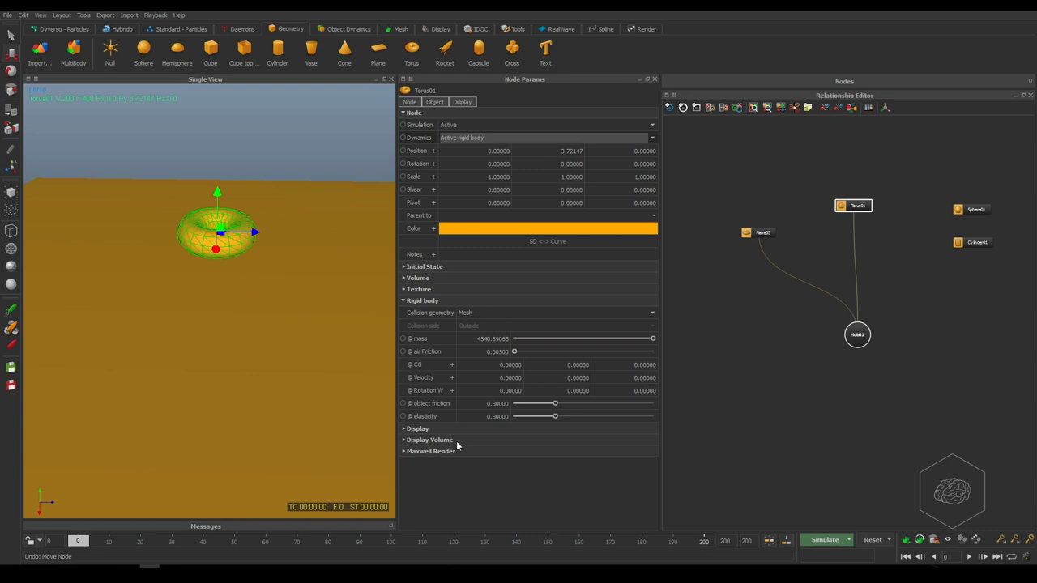
- Turn on the torus's isosurface in its volume display and examine it up close
{"action": "left_click", "coordinate": [422, 441]}
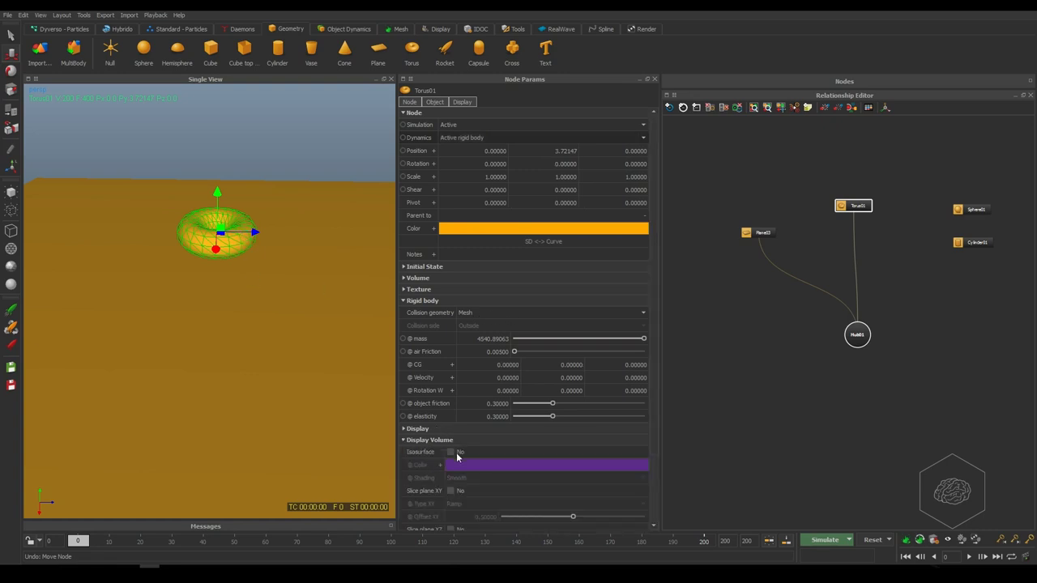
{"action": "left_click", "coordinate": [451, 452]}
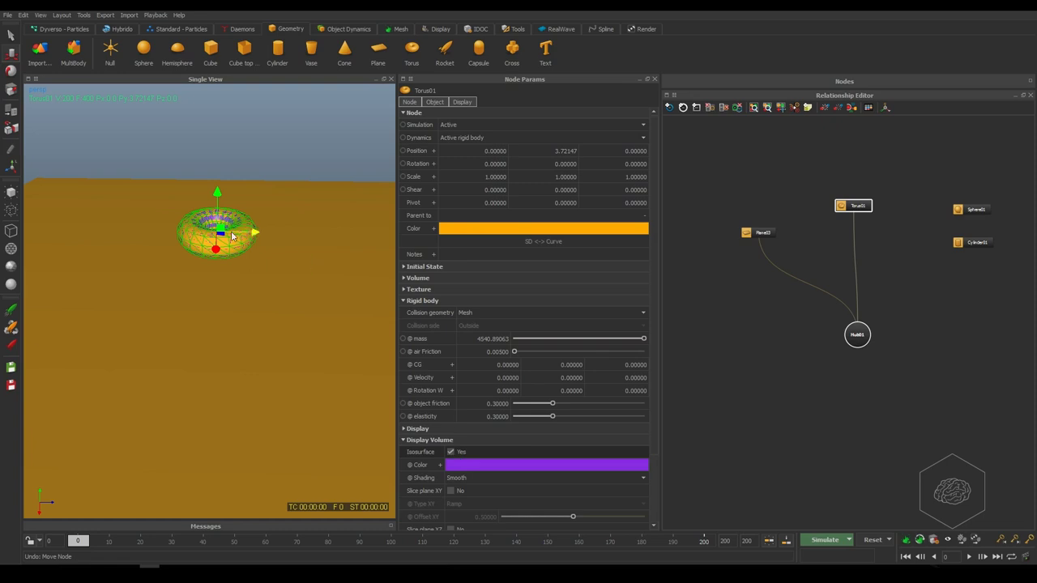
{"action": "scroll", "coordinate": [243, 229], "scroll_direction": "up", "scroll_amount": 3}
{"action": "left_click_drag", "start_coordinate": [281, 175], "coordinate": [234, 304], "text": "alt"}
{"action": "scroll", "coordinate": [234, 305], "scroll_direction": "up", "scroll_amount": 5}
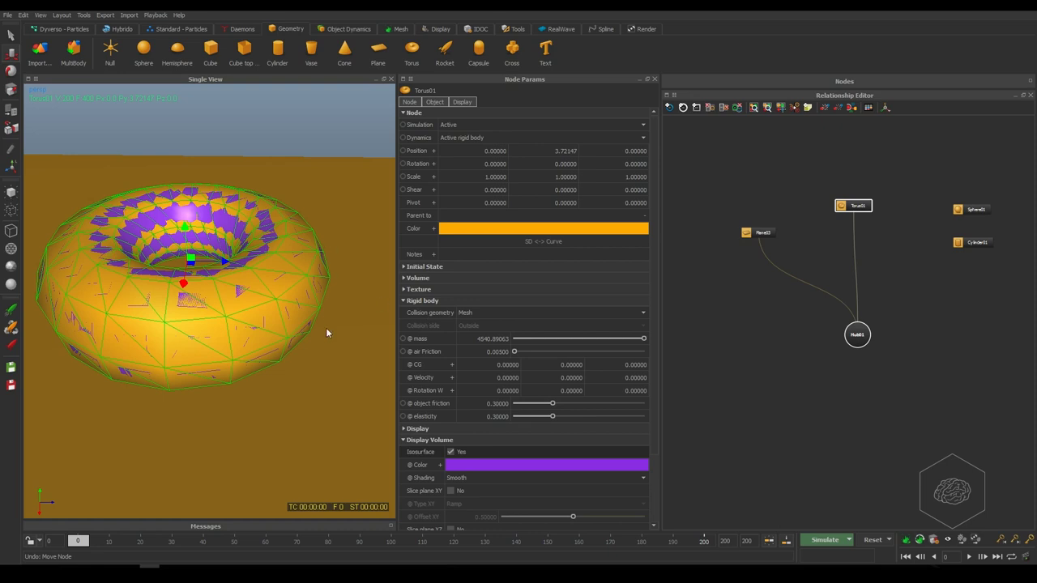
- Set the torus's rigid body collision geometry to Sphere
{"action": "mouse_move", "coordinate": [249, 398]}
{"action": "left_click", "coordinate": [483, 310]}
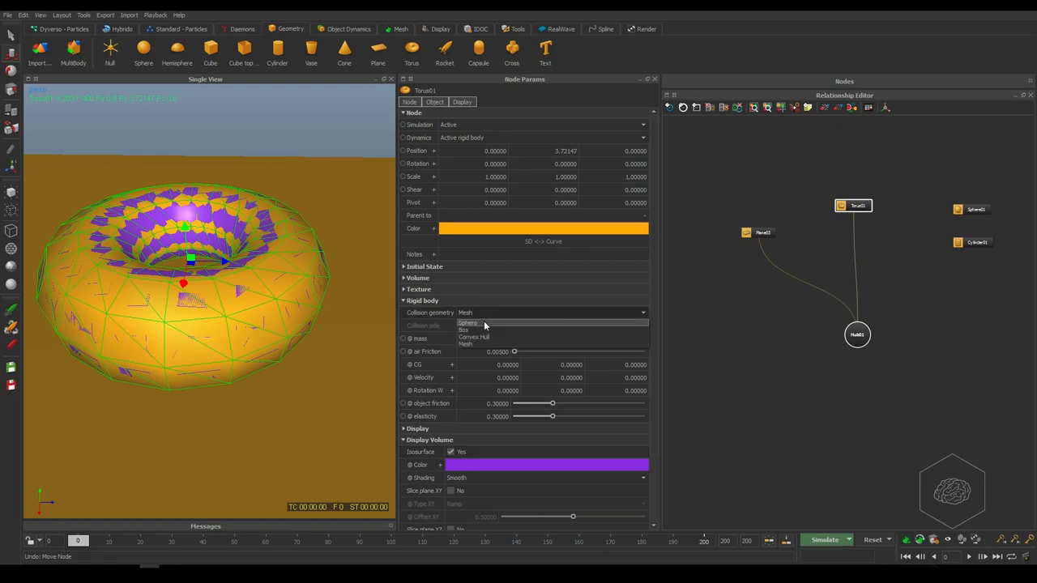
{"action": "left_click", "coordinate": [484, 321]}
{"action": "left_click", "coordinate": [249, 242]}
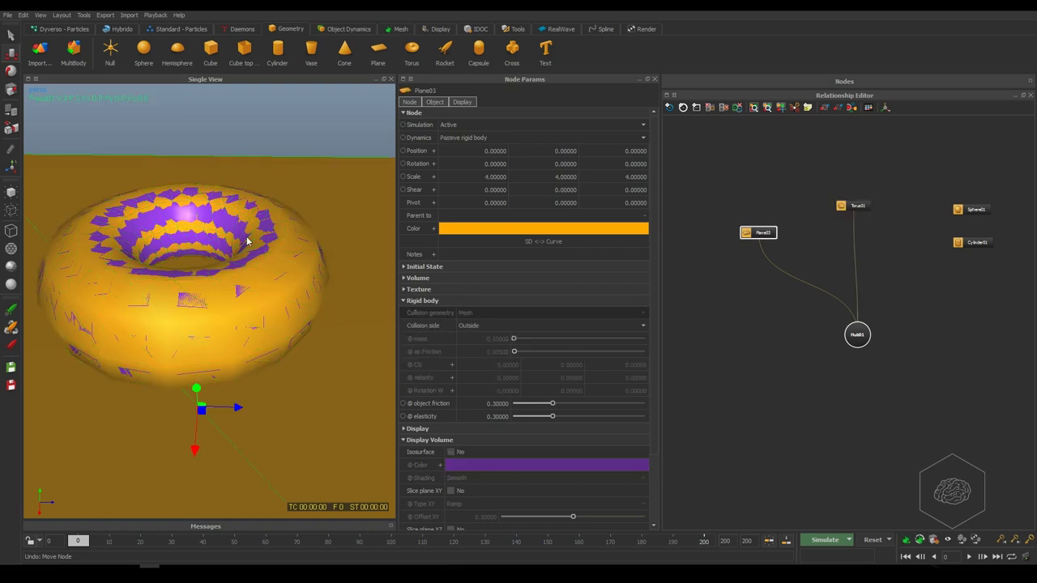
{"action": "left_click", "coordinate": [305, 263]}
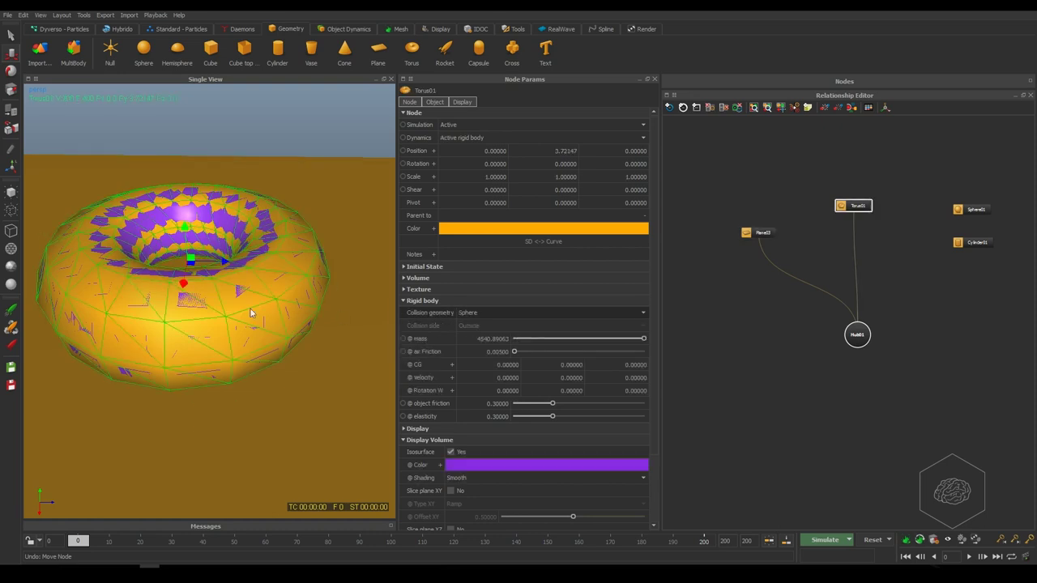
- Turn off the torus's isosurface and look through its Display, Display Volume and Maxwell Render settings
{"action": "left_click", "coordinate": [450, 452]}
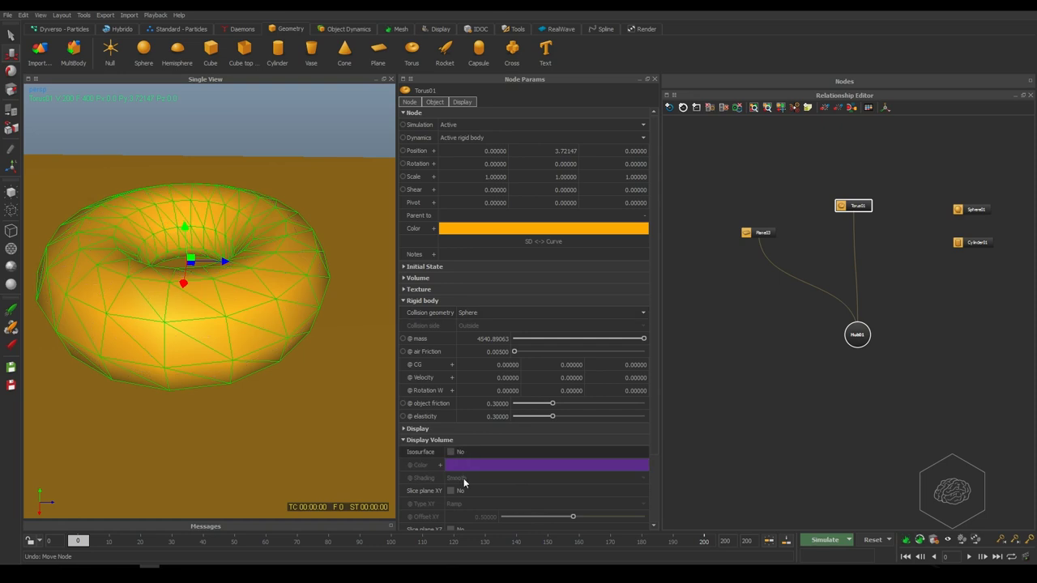
{"action": "left_click", "coordinate": [429, 430]}
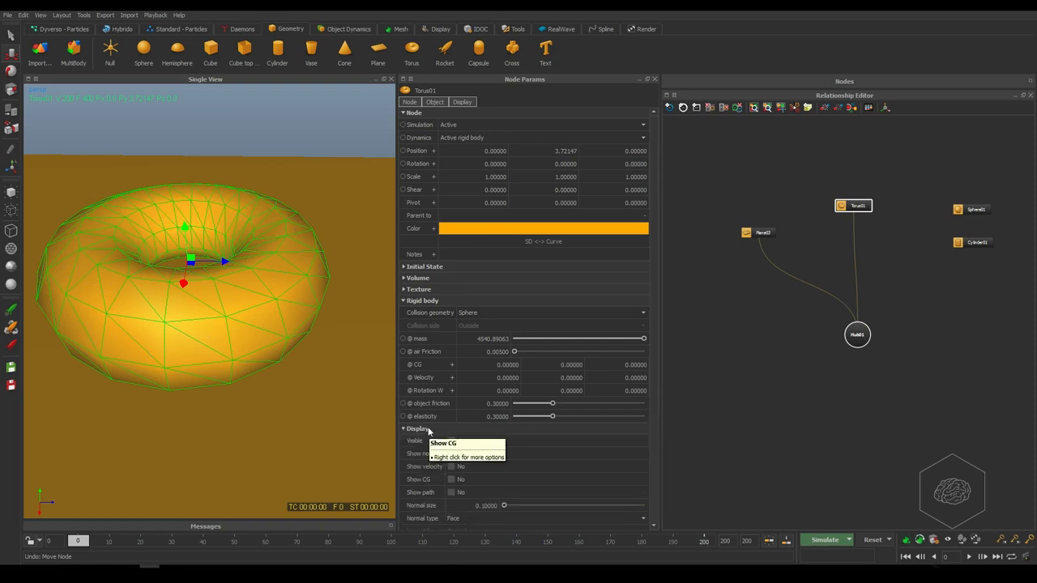
{"action": "left_click", "coordinate": [429, 429]}
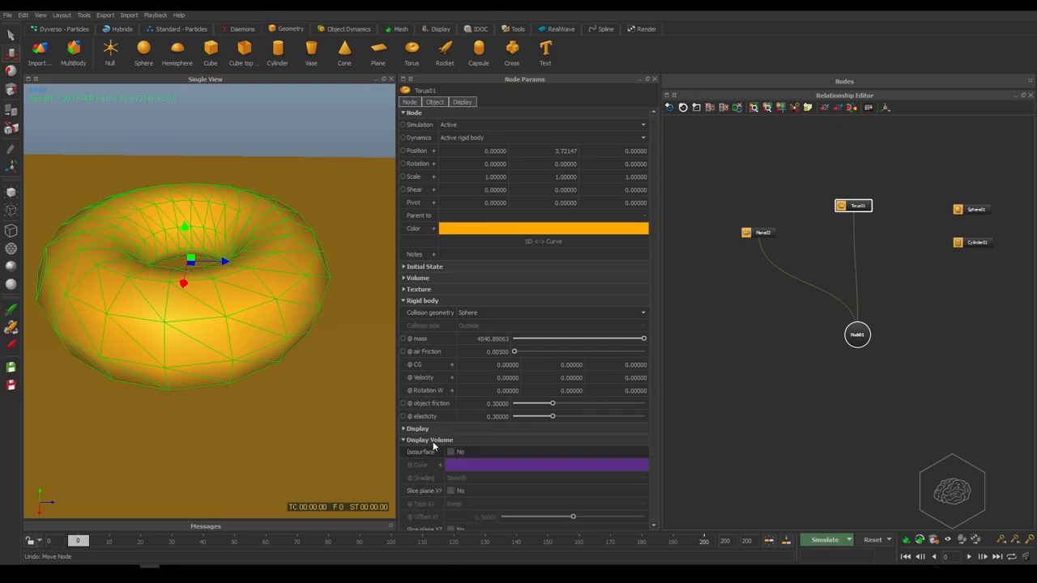
{"action": "left_click", "coordinate": [432, 440]}
{"action": "left_click", "coordinate": [434, 451]}
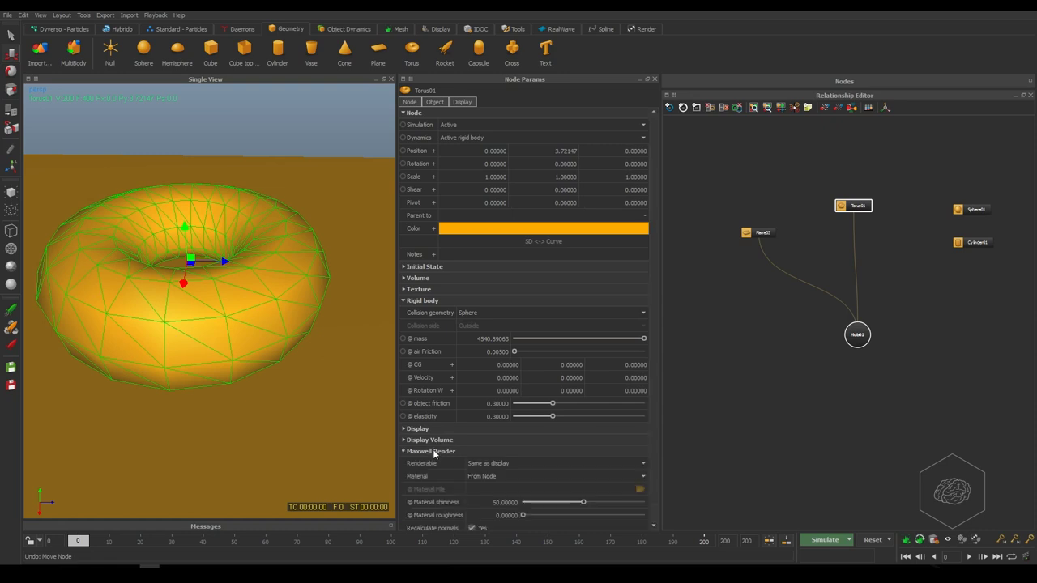
{"action": "left_click", "coordinate": [434, 452]}
{"action": "left_click", "coordinate": [432, 440]}
{"action": "scroll", "coordinate": [481, 479], "scroll_direction": "down", "scroll_amount": 3}
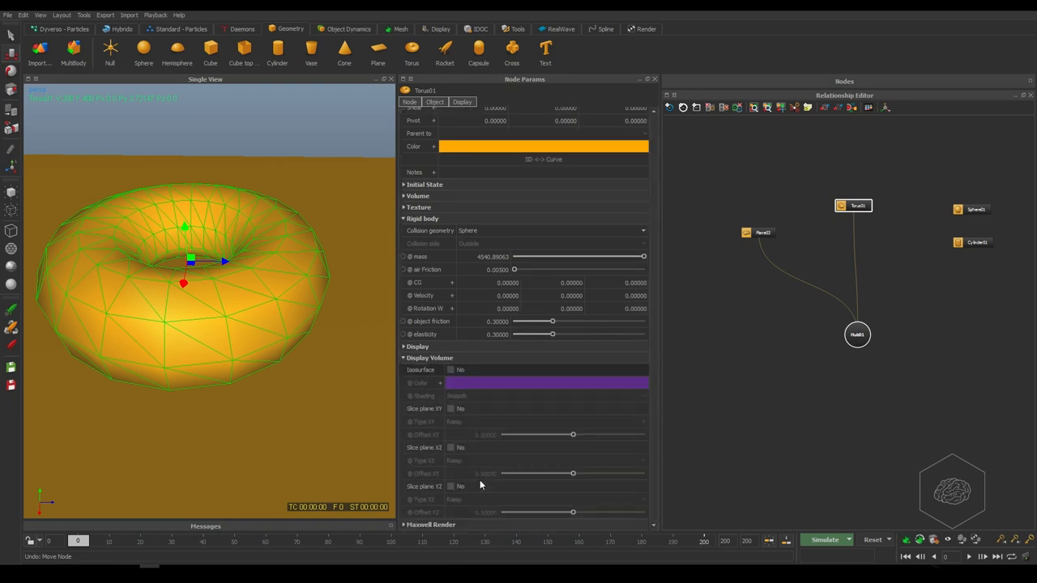
{"action": "scroll", "coordinate": [471, 442], "scroll_direction": "up", "scroll_amount": 2}
{"action": "left_click", "coordinate": [446, 416]}
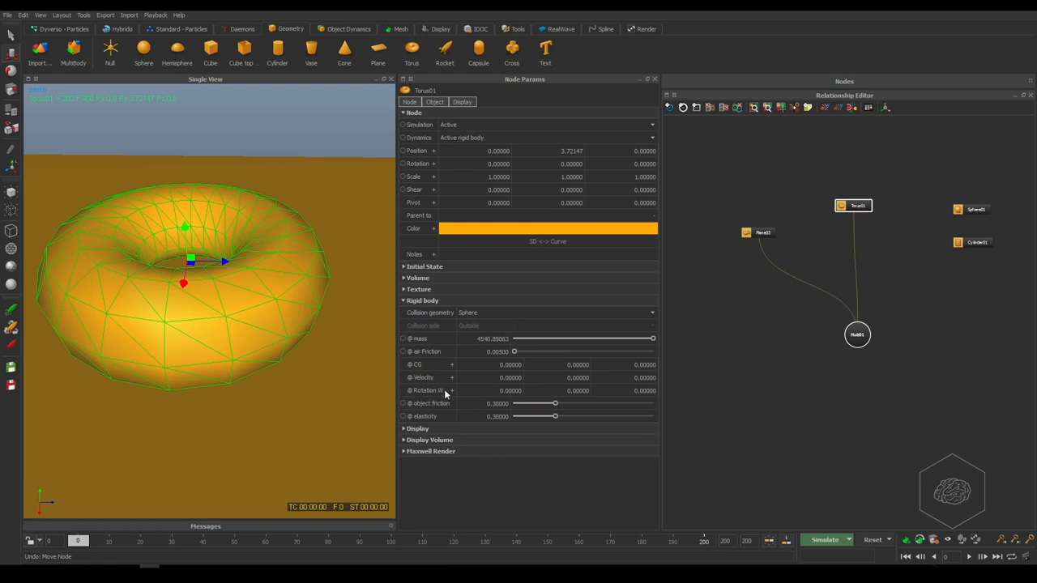
- Turn the torus's isosurface on again, review the slice plane options, and switch the isosurface back off
{"action": "left_click", "coordinate": [429, 442]}
{"action": "left_click", "coordinate": [455, 453]}
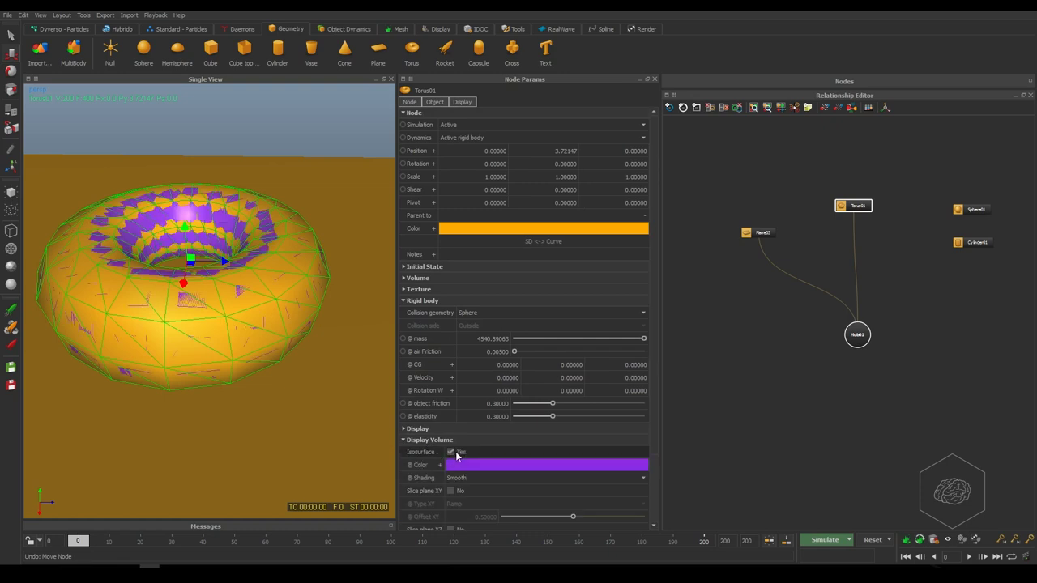
{"action": "scroll", "coordinate": [456, 418], "scroll_direction": "down", "scroll_amount": 2}
{"action": "scroll", "coordinate": [435, 400], "scroll_direction": "down", "scroll_amount": 1}
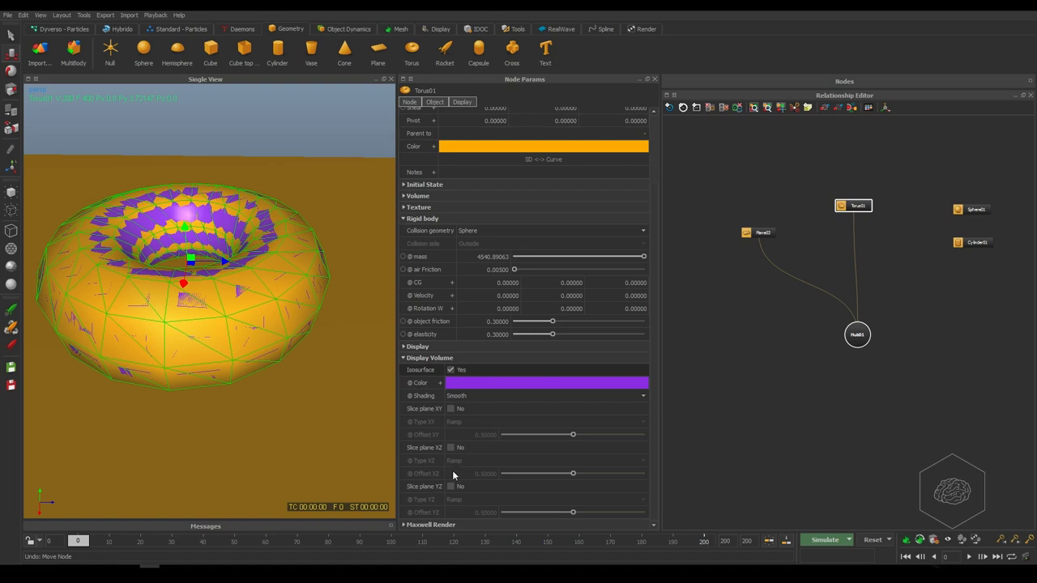
{"action": "left_click", "coordinate": [452, 370]}
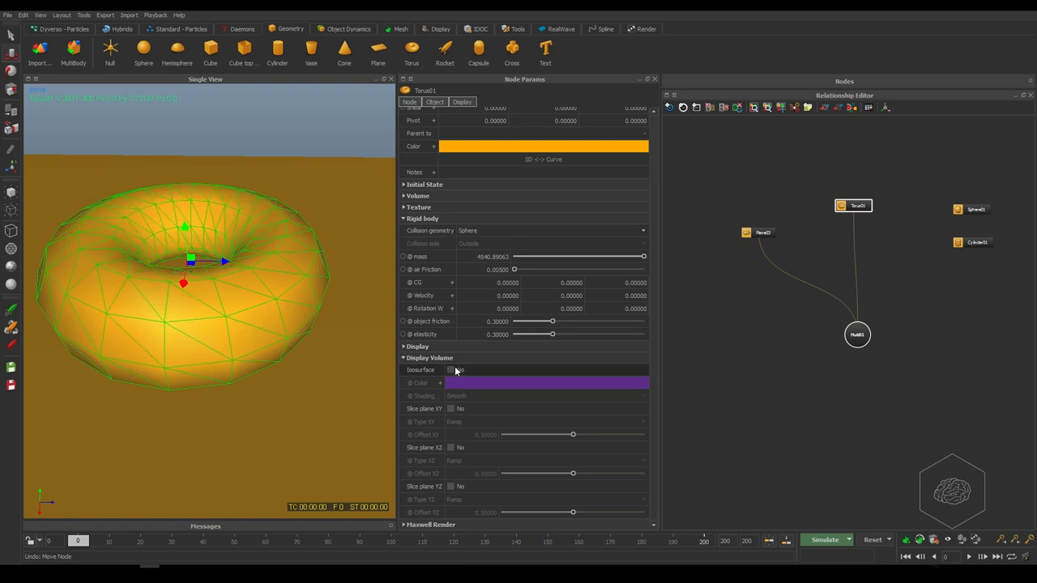
{"action": "left_click", "coordinate": [452, 357]}
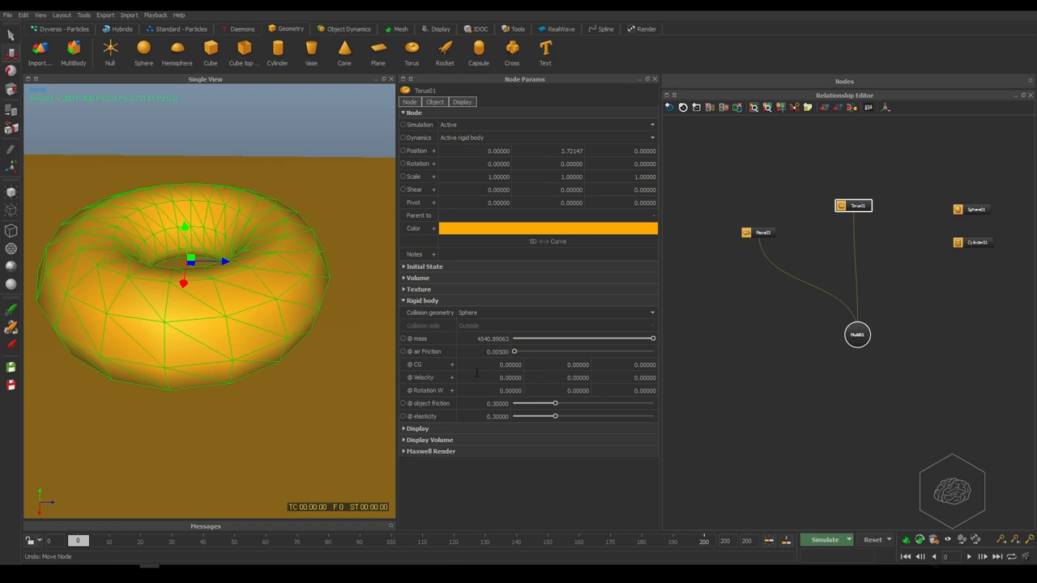
- Switch the torus's collision geometry to Box and Convex Hull in turn, ending with Mesh
{"action": "left_click", "coordinate": [504, 313]}
{"action": "left_click", "coordinate": [506, 330]}
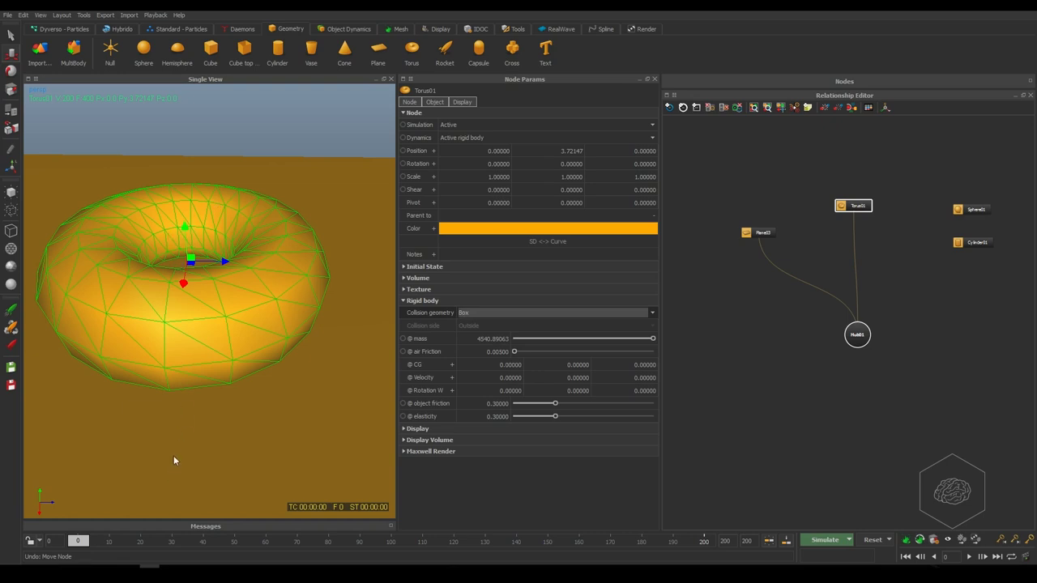
{"action": "left_click", "coordinate": [586, 312]}
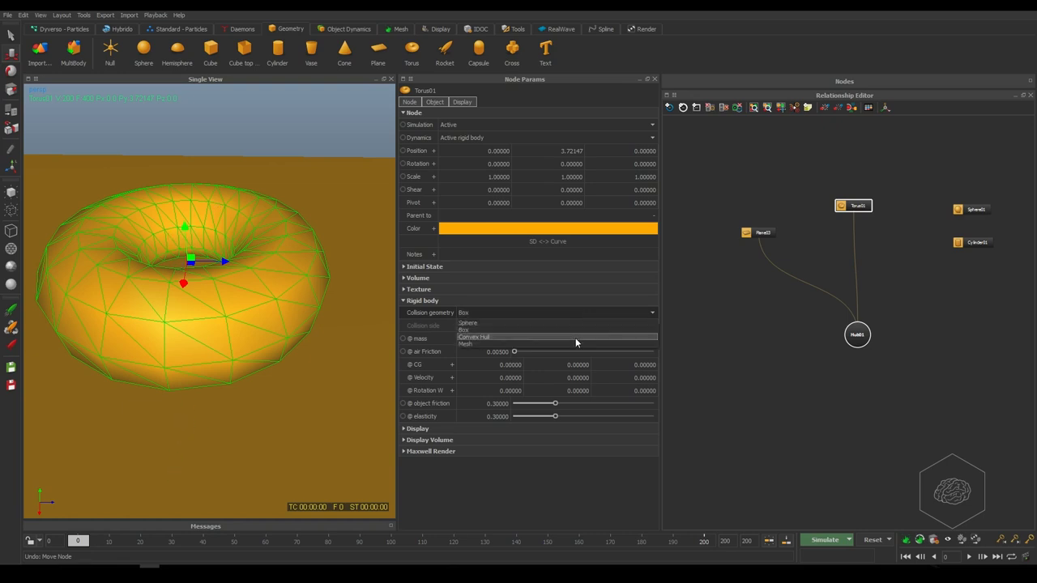
{"action": "left_click", "coordinate": [504, 337]}
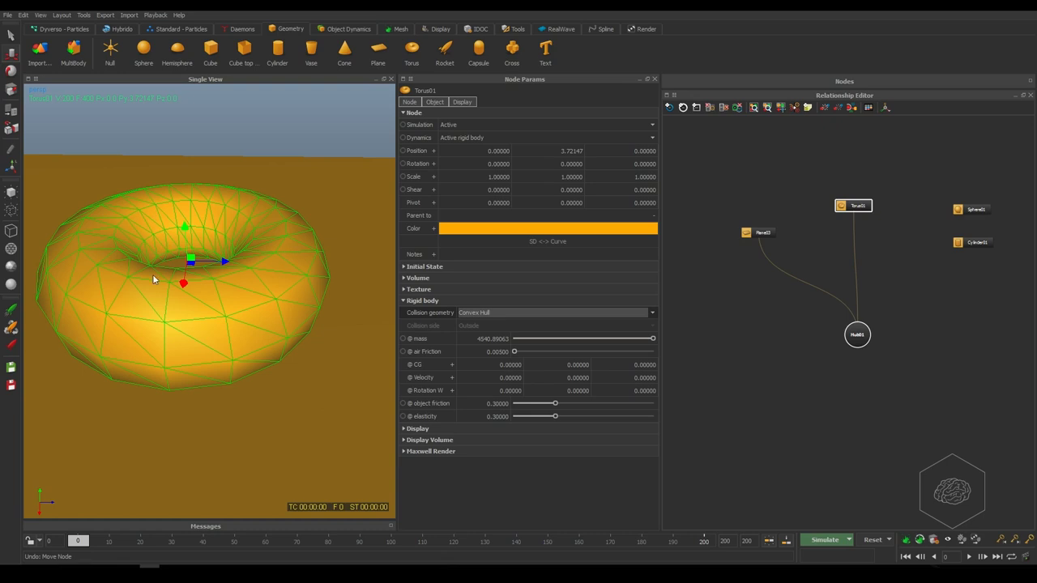
{"action": "left_click", "coordinate": [556, 312]}
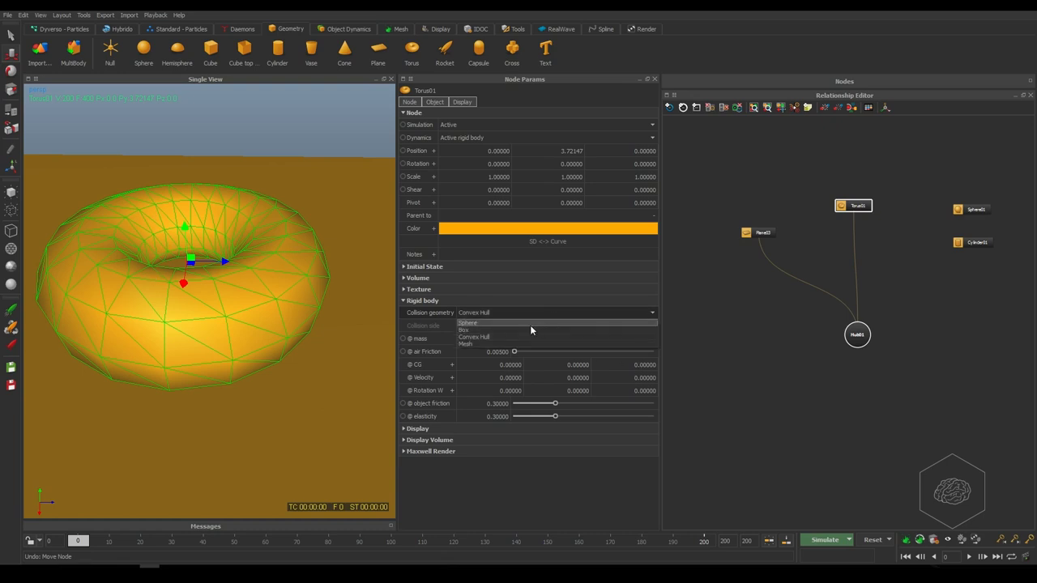
{"action": "left_click", "coordinate": [517, 343]}
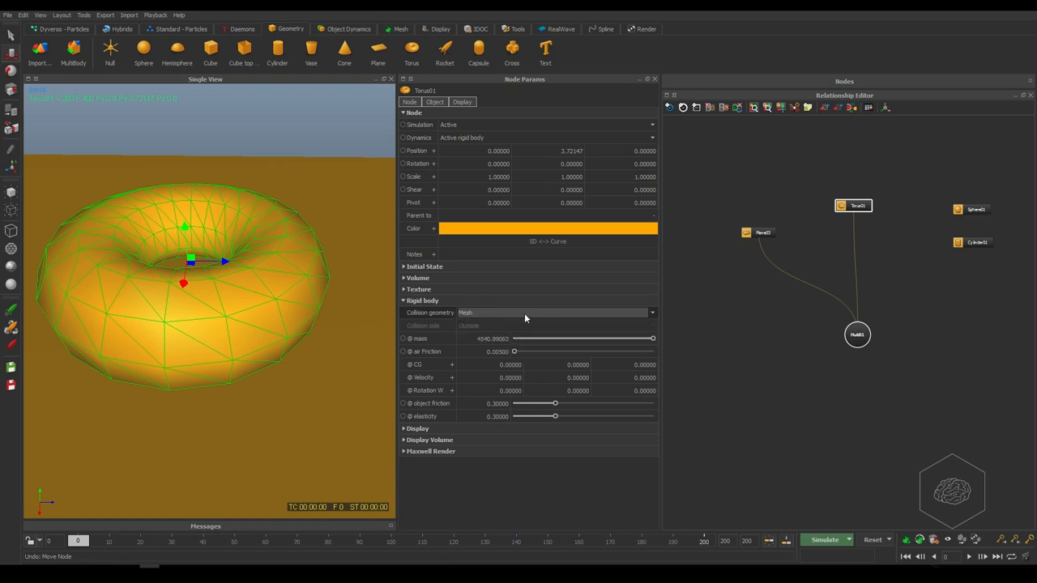
- Examine the torus above the ground plane from farther away and from different angles
{"action": "left_click", "coordinate": [719, 333]}
{"action": "left_click_drag", "start_coordinate": [841, 223], "coordinate": [891, 181]}
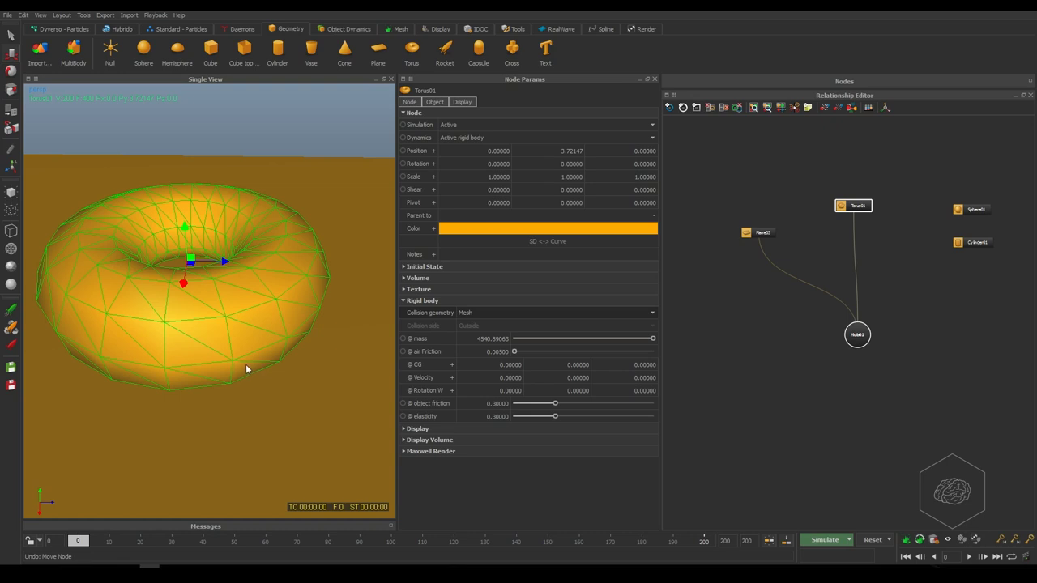
{"action": "scroll", "coordinate": [247, 364], "scroll_direction": "down", "scroll_amount": 3}
{"action": "scroll", "coordinate": [248, 361], "scroll_direction": "down", "scroll_amount": 2}
{"action": "left_click_drag", "start_coordinate": [247, 340], "coordinate": [239, 299], "text": "alt"}
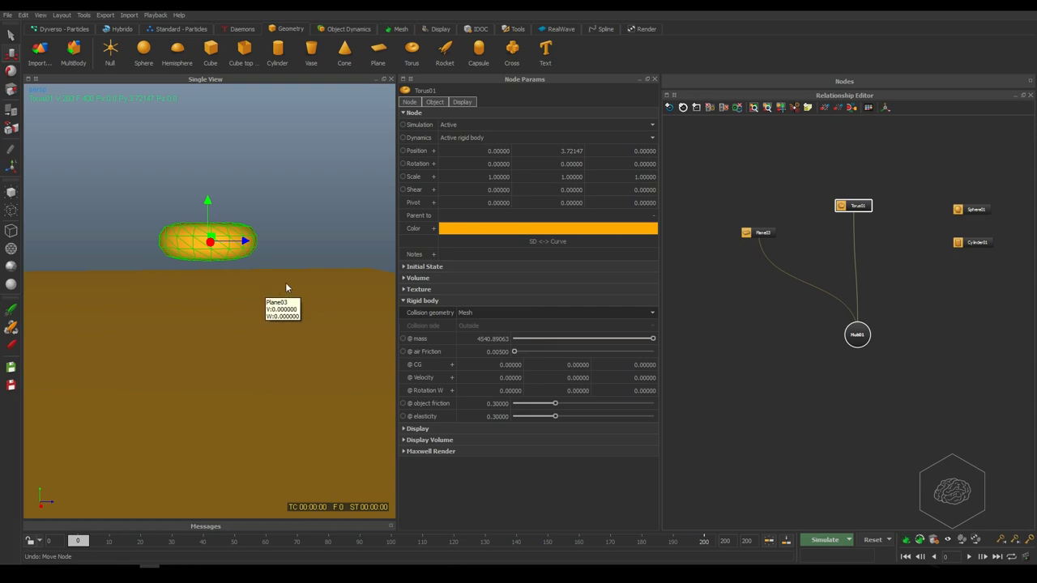
{"action": "left_click_drag", "start_coordinate": [219, 197], "coordinate": [226, 329], "text": "alt"}
{"action": "scroll", "coordinate": [266, 246], "scroll_direction": "down", "scroll_amount": 3}
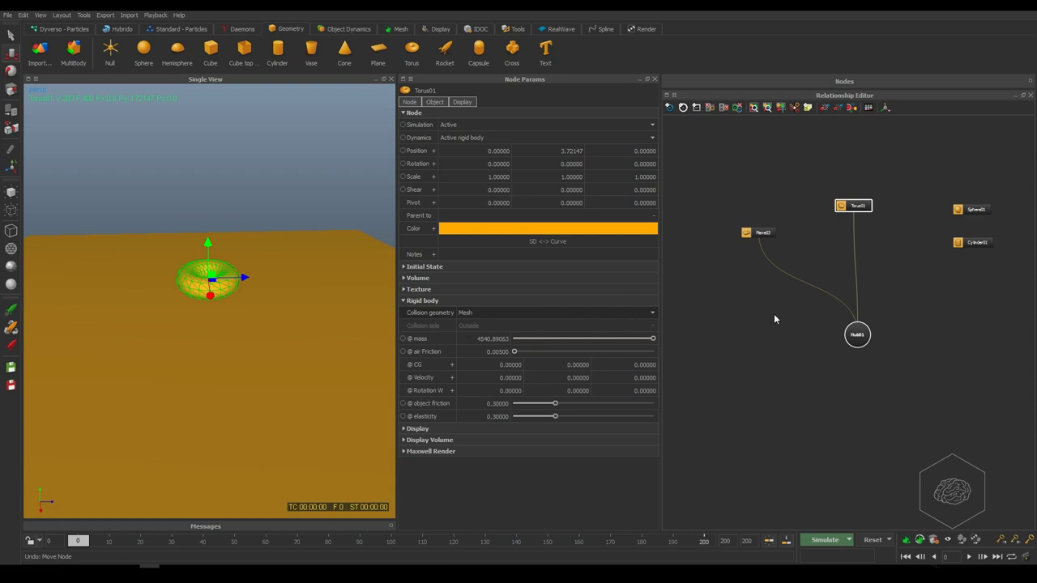
{"action": "left_click_drag", "start_coordinate": [914, 160], "coordinate": [826, 224]}
{"action": "left_click", "coordinate": [892, 247]}
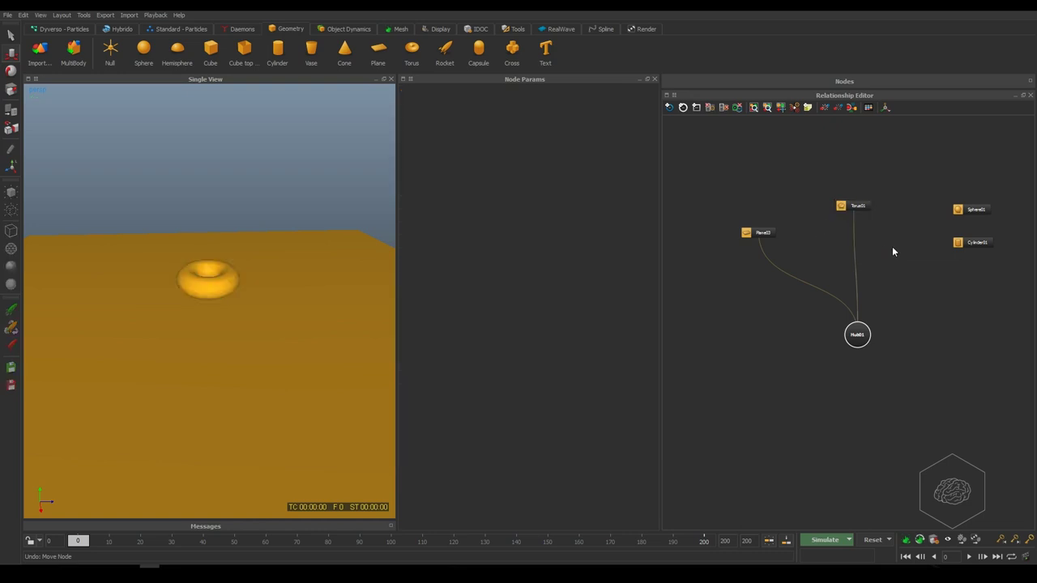
- Duplicate the torus three times, spread the copies' nodes beside the original, and move the hub node below them
{"action": "left_click_drag", "start_coordinate": [888, 159], "coordinate": [838, 221]}
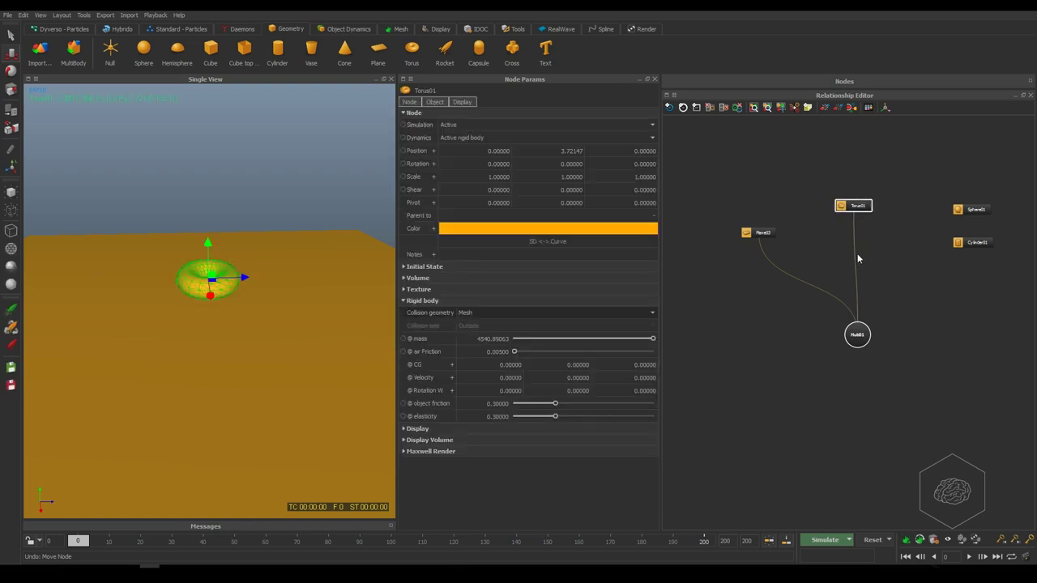
{"action": "key", "text": "ctrl+d"}
{"action": "left_click_drag", "start_coordinate": [921, 342], "coordinate": [920, 276]}
{"action": "key", "text": "ctrl+d"}
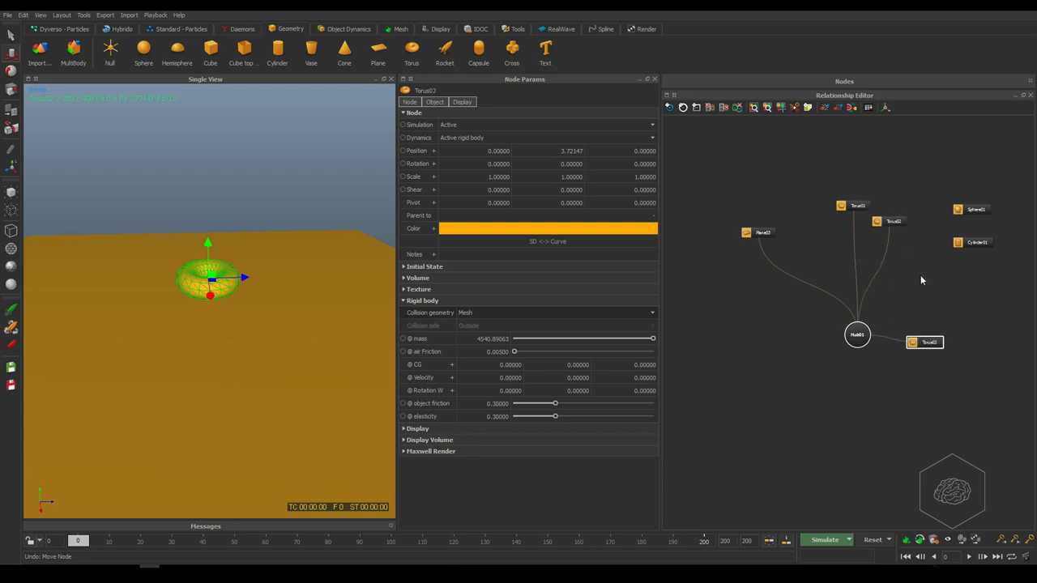
{"action": "left_click_drag", "start_coordinate": [920, 341], "coordinate": [919, 270]}
{"action": "key", "text": "ctrl+d"}
{"action": "left_click_drag", "start_coordinate": [857, 334], "coordinate": [852, 372]}
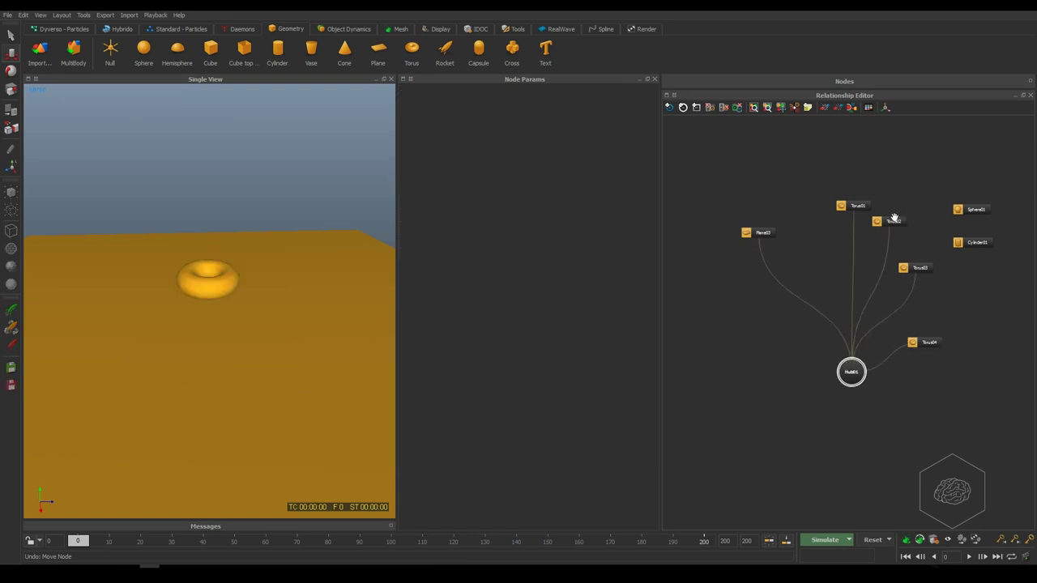
- Move Torus02 along the Z axis to about -3.78, beside the original torus
{"action": "left_click", "coordinate": [894, 221]}
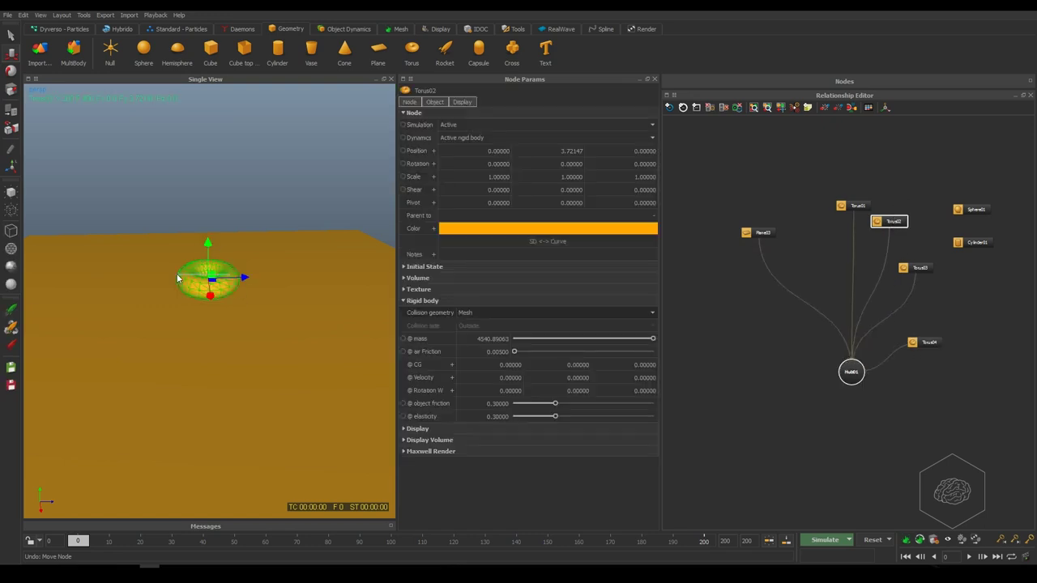
{"action": "key", "text": "ctrl+a"}
{"action": "left_click", "coordinate": [820, 153]}
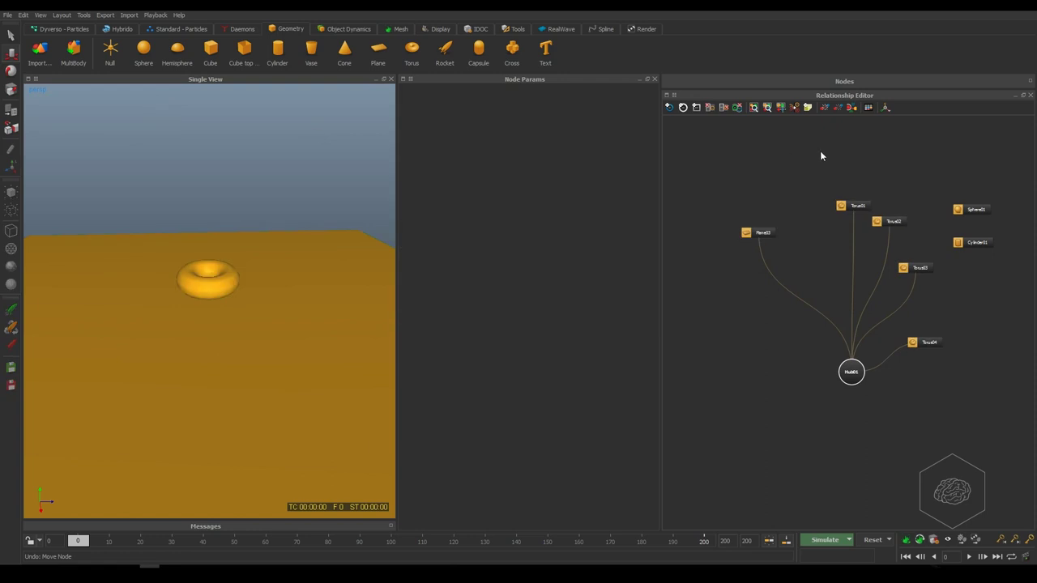
{"action": "left_click", "coordinate": [889, 221]}
{"action": "left_click_drag", "start_coordinate": [243, 278], "coordinate": [151, 278]}
- Move Torus03 and Torus04 in the positive Z direction, placing Torus04 farthest out to form a row
{"action": "left_click", "coordinate": [209, 280]}
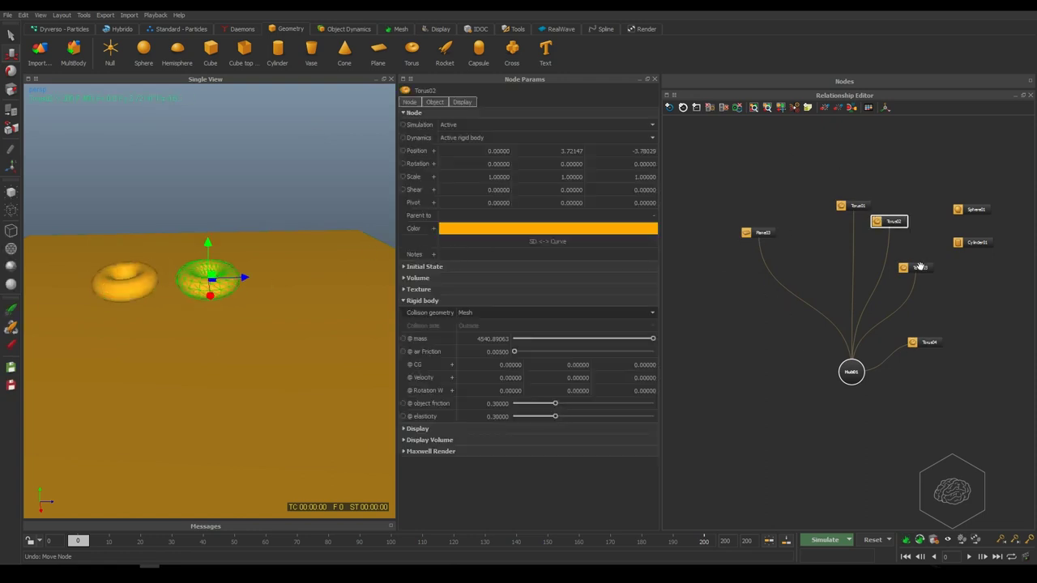
{"action": "left_click_drag", "start_coordinate": [224, 274], "coordinate": [314, 278]}
{"action": "left_click", "coordinate": [930, 342]}
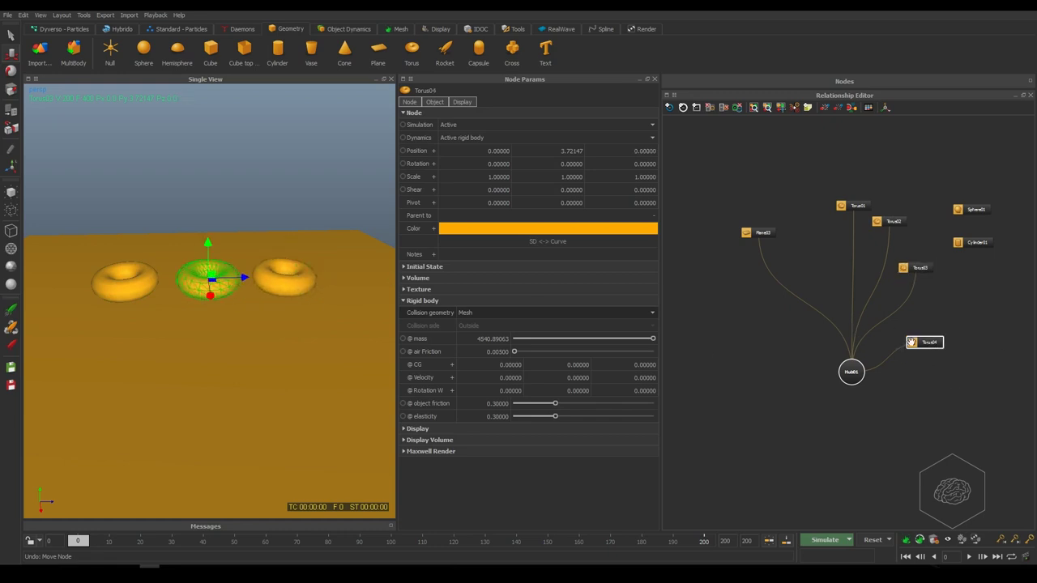
{"action": "left_click_drag", "start_coordinate": [245, 279], "coordinate": [391, 280]}
- Space the tori along Z at about -6.94 for Torus02, -1.86 for Torus01, 3.00 for Torus03 and 8.74 for Torus04
{"action": "left_click_drag", "start_coordinate": [166, 278], "coordinate": [278, 311], "text": "alt"}
{"action": "left_click", "coordinate": [168, 298]}
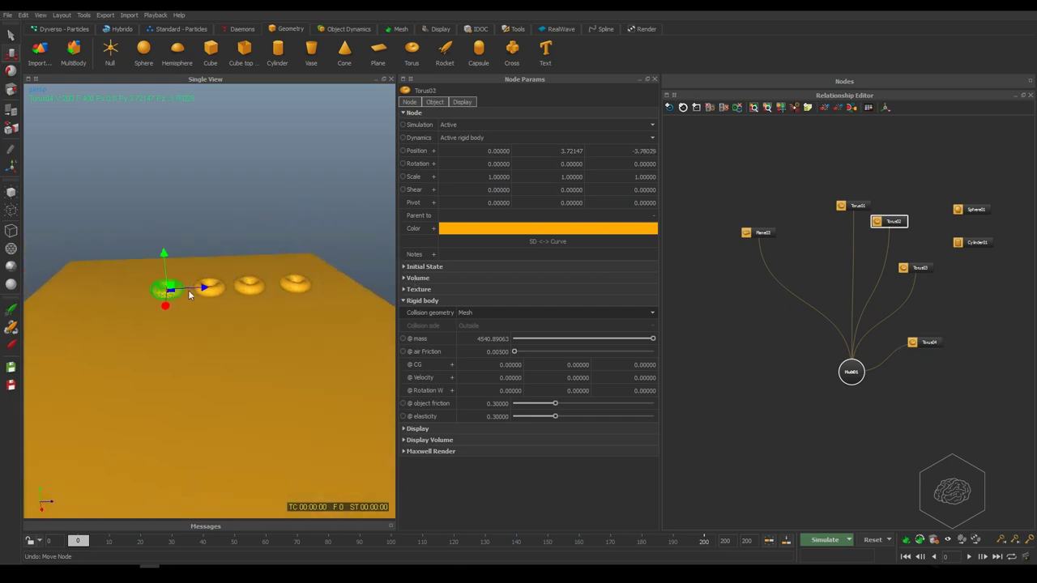
{"action": "left_click_drag", "start_coordinate": [188, 287], "coordinate": [151, 289]}
{"action": "left_click", "coordinate": [218, 297]}
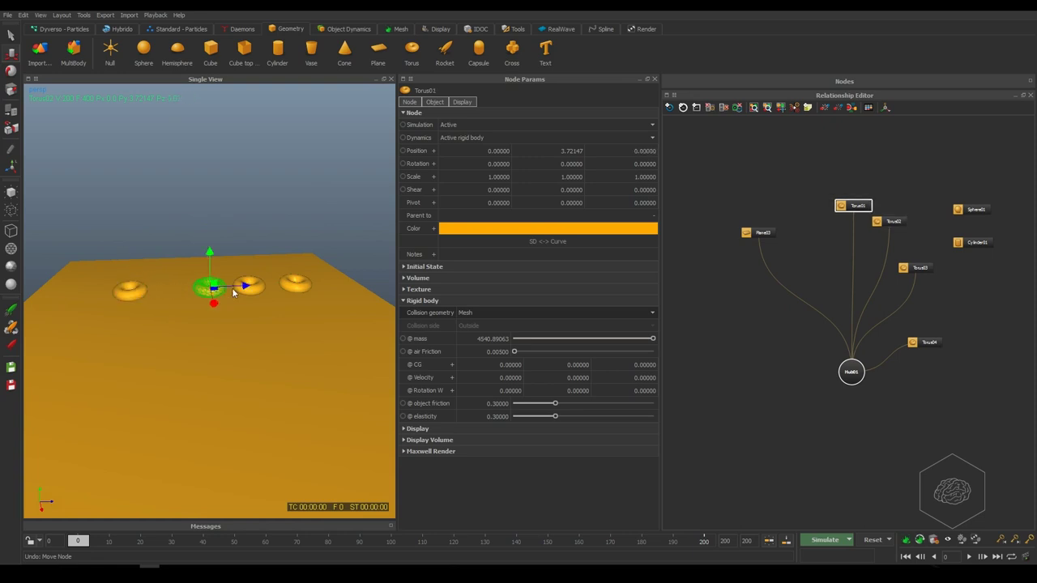
{"action": "left_click_drag", "start_coordinate": [227, 287], "coordinate": [335, 281]}
{"action": "left_click", "coordinate": [248, 292]}
{"action": "left_click", "coordinate": [296, 285]}
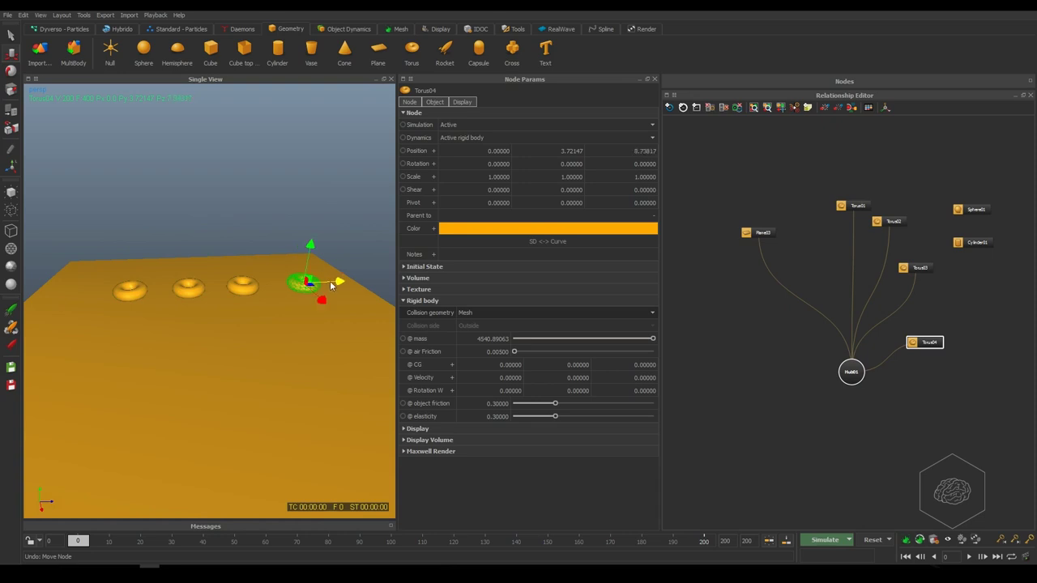
- Set Torus01's rigid body collision geometry to Box
{"action": "left_click", "coordinate": [125, 296]}
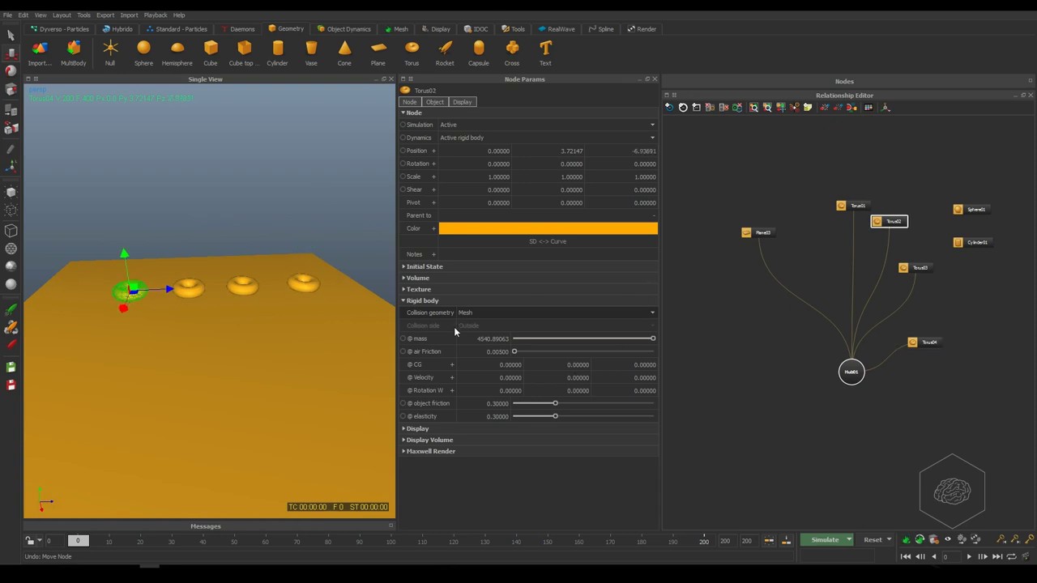
{"action": "left_click", "coordinate": [191, 291]}
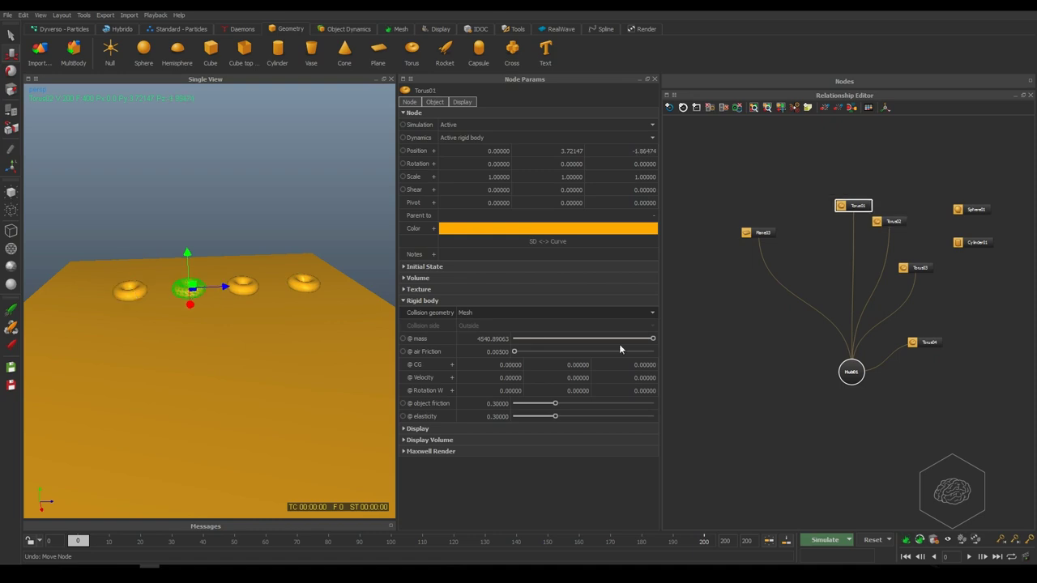
{"action": "left_click", "coordinate": [511, 313]}
{"action": "left_click", "coordinate": [496, 330]}
- Set the rigid body collision geometry to Sphere for Torus03 and to Convex Hull for Torus04
{"action": "left_click", "coordinate": [244, 287]}
{"action": "left_click", "coordinate": [566, 314]}
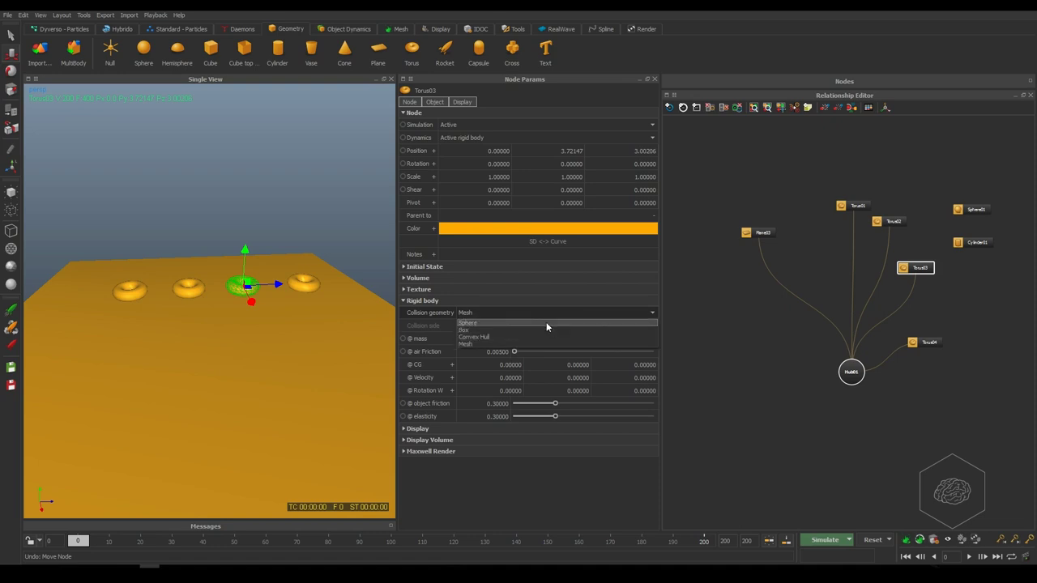
{"action": "left_click", "coordinate": [546, 322]}
{"action": "left_click", "coordinate": [306, 288]}
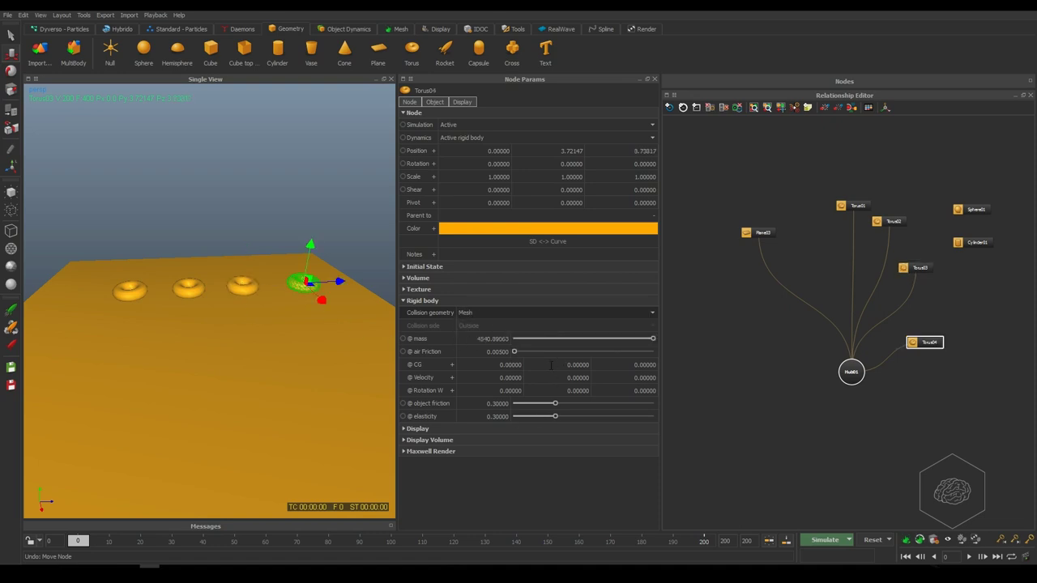
{"action": "left_click", "coordinate": [524, 315]}
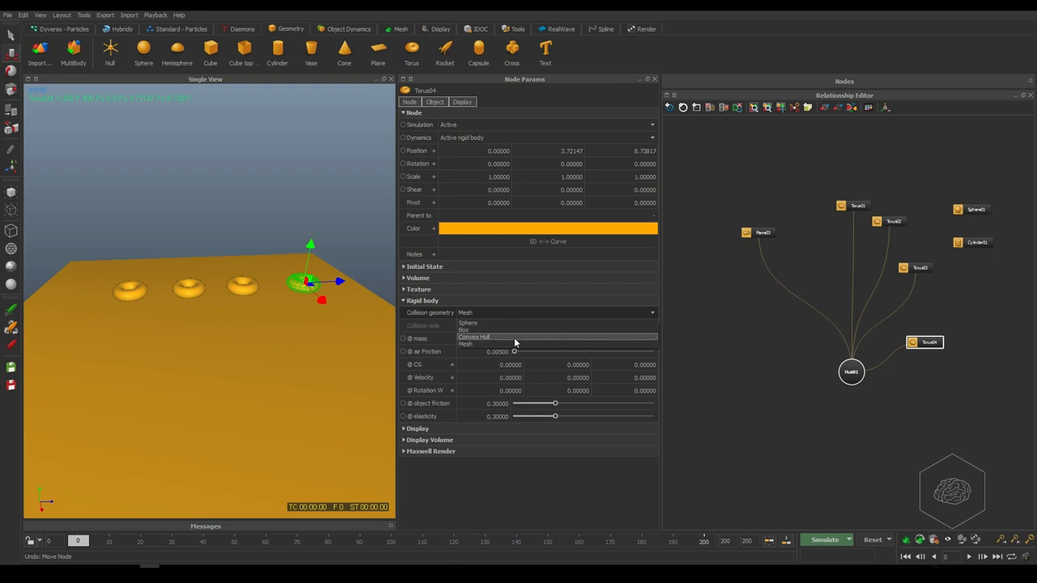
{"action": "left_click", "coordinate": [514, 337]}
{"action": "left_click", "coordinate": [782, 346]}
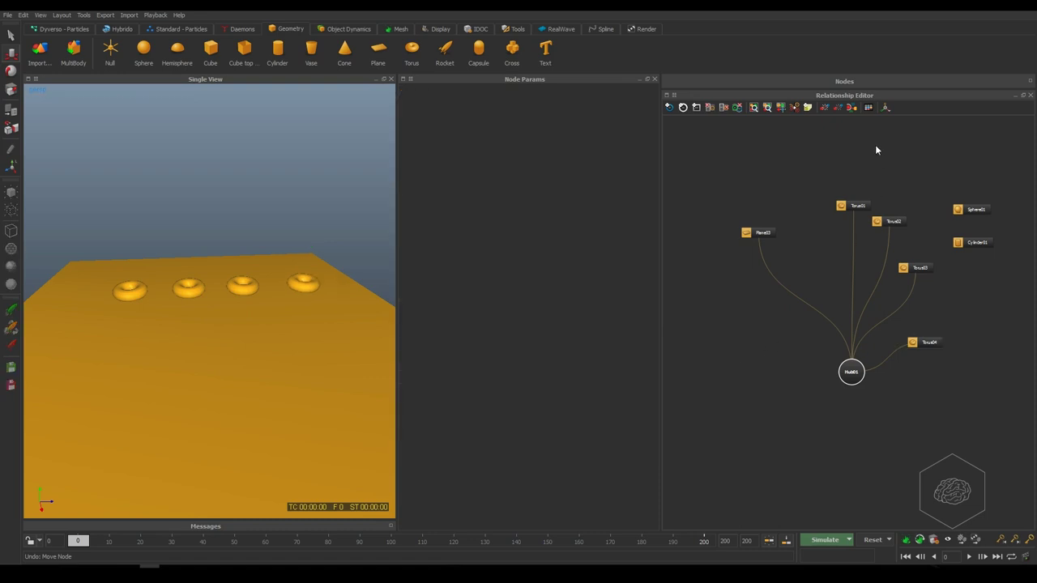
- Save the scene and run a test simulation of the four tori, stopping it at frame 58
{"action": "left_click_drag", "start_coordinate": [901, 169], "coordinate": [842, 222]}
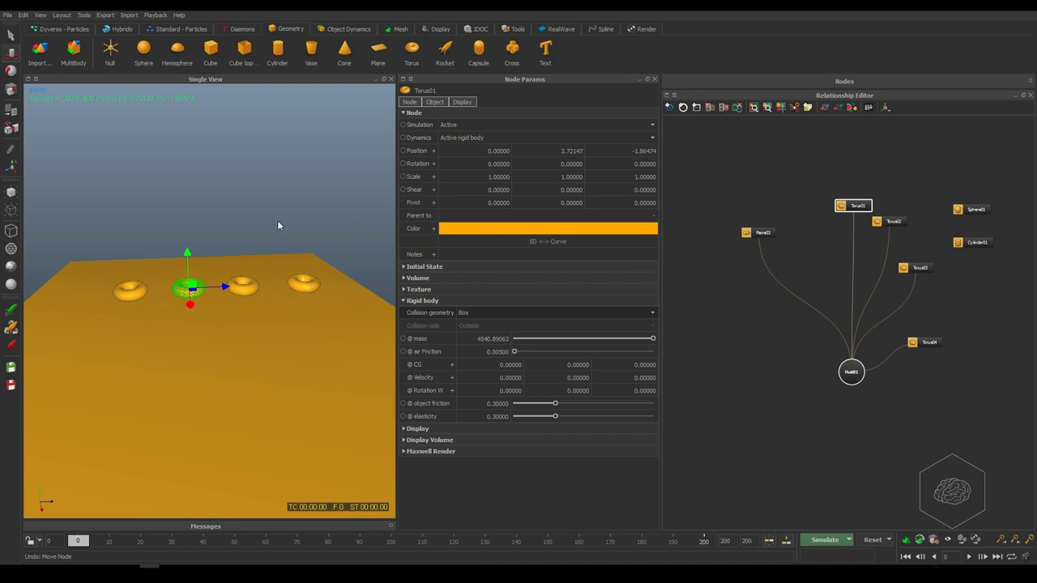
{"action": "left_click", "coordinate": [866, 437]}
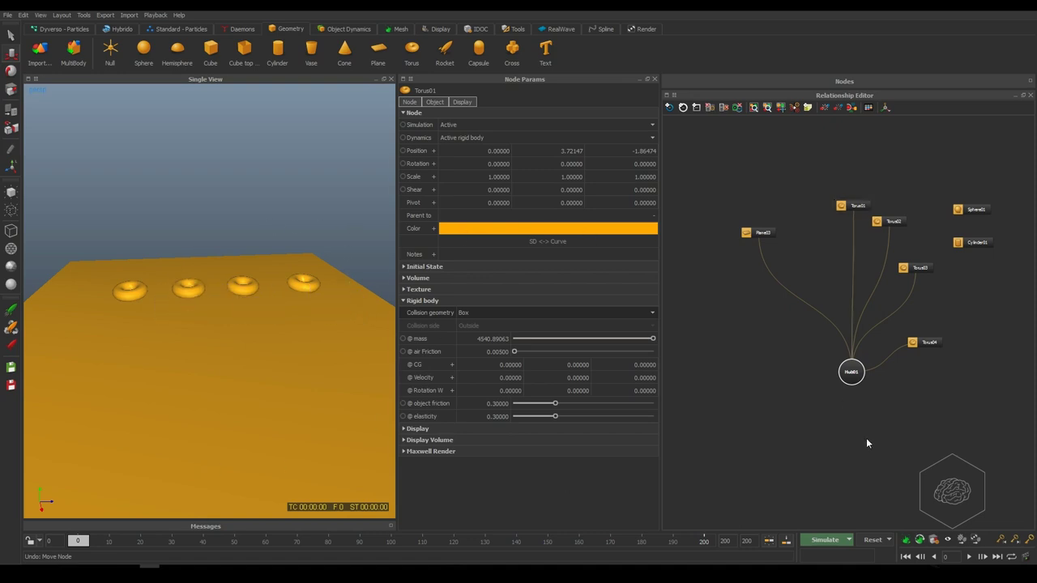
{"action": "key", "text": "ctrl+s"}
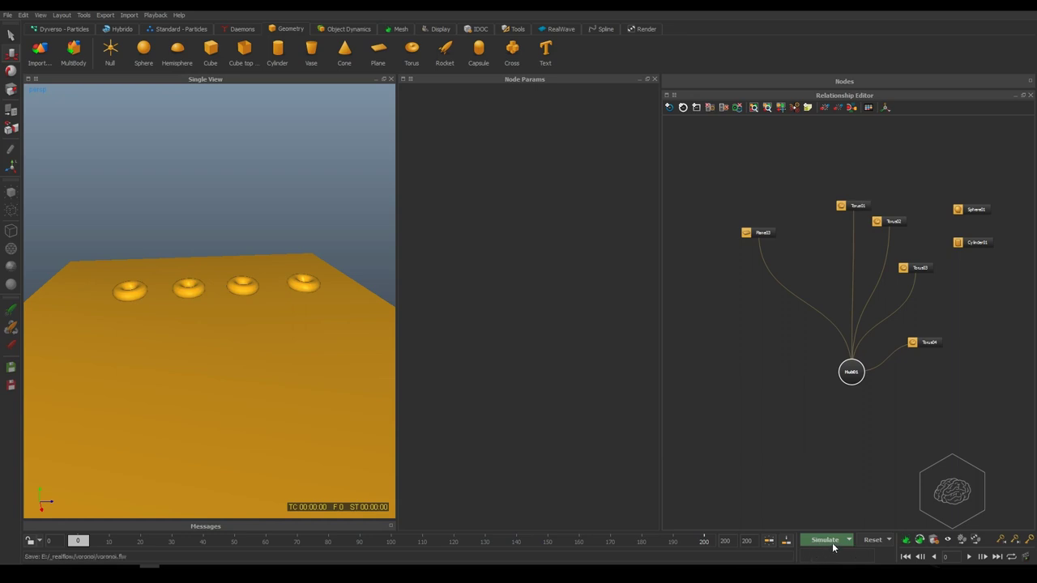
{"action": "left_click", "coordinate": [833, 546]}
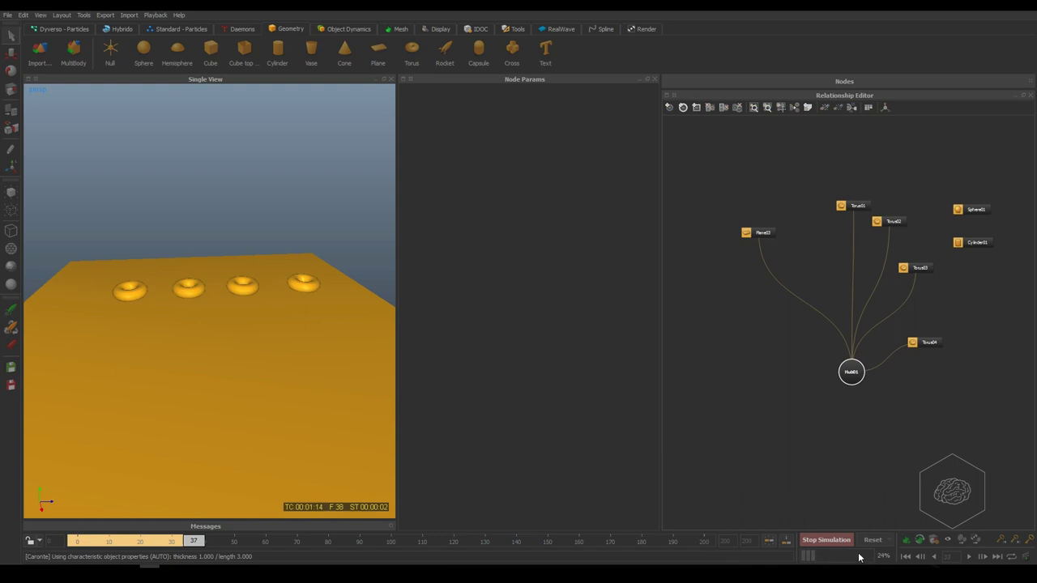
{"action": "left_click", "coordinate": [827, 540]}
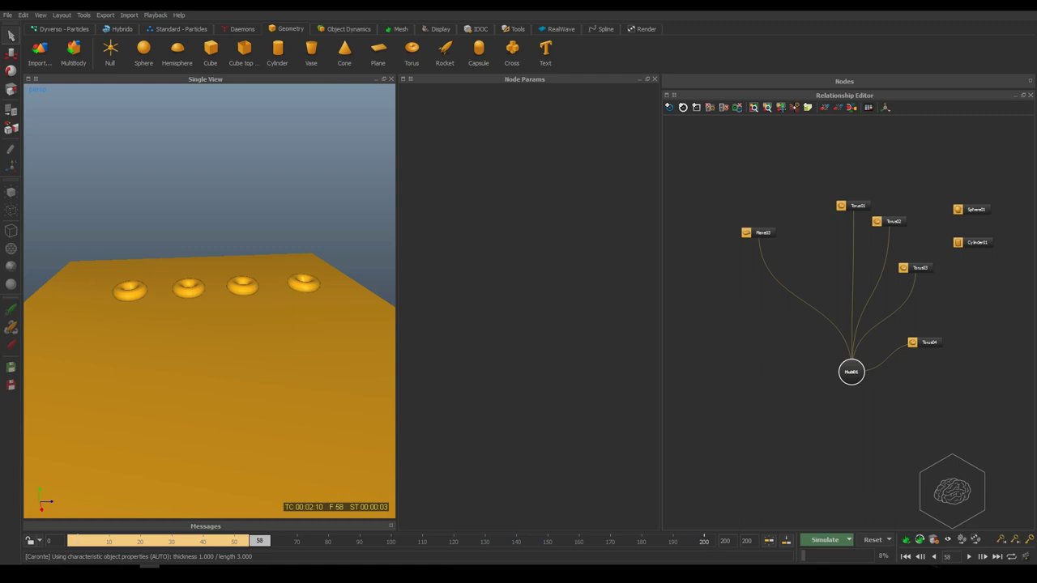
- Add a Gravity daemon to the scene and place its node to the left of Hub01 in the relationship graph
{"action": "left_click", "coordinate": [244, 30]}
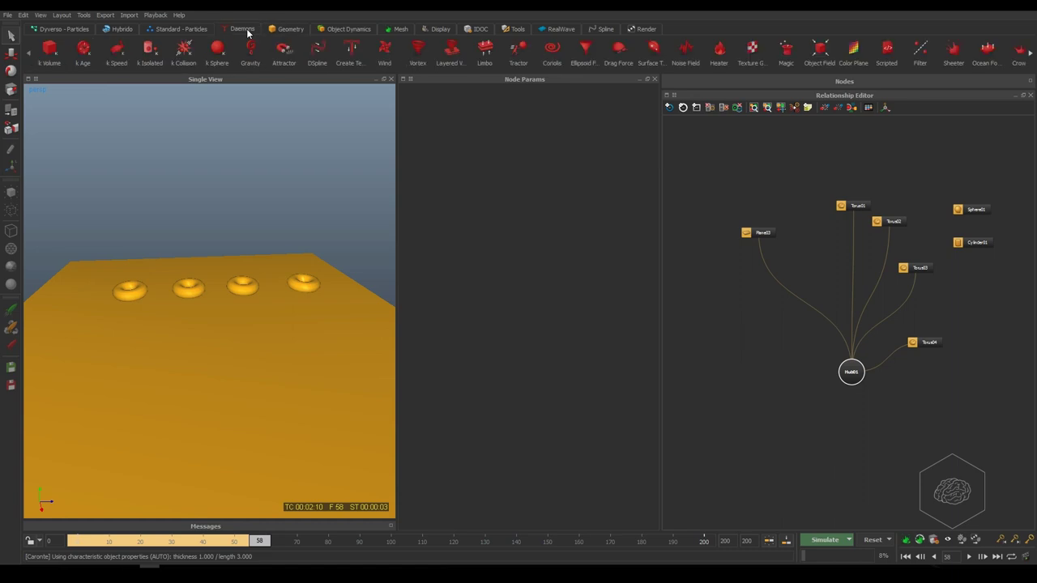
{"action": "left_click", "coordinate": [252, 52]}
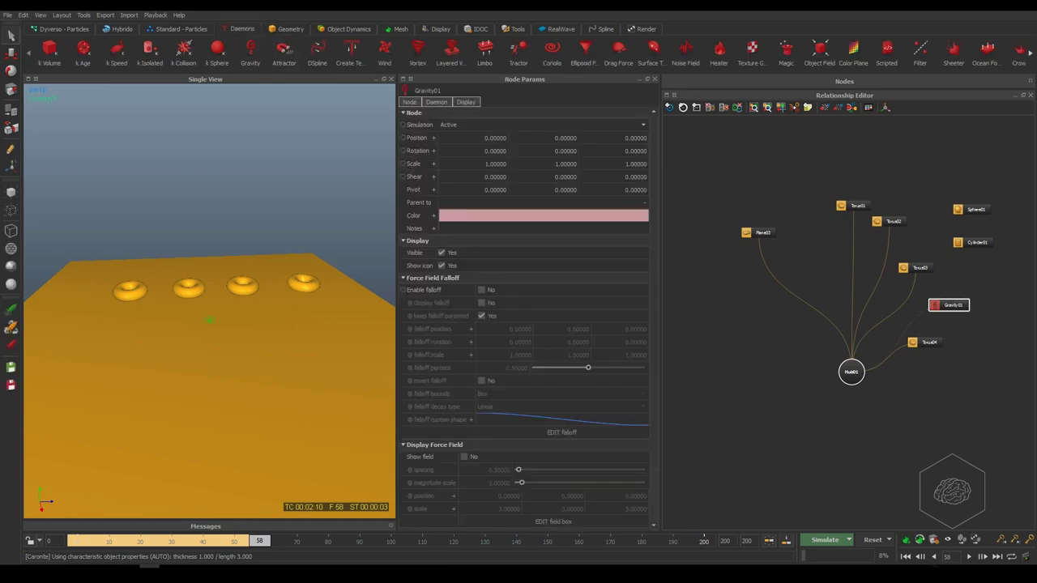
{"action": "left_click_drag", "start_coordinate": [952, 305], "coordinate": [713, 374]}
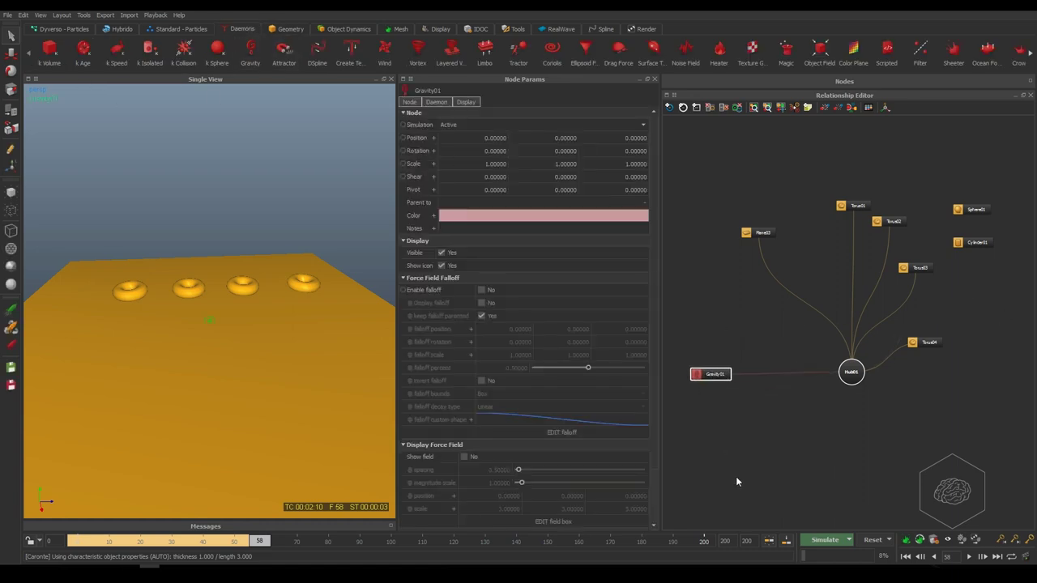
- Reset the simulation data and simulate the tori under gravity through frame 200
{"action": "left_click", "coordinate": [873, 540]}
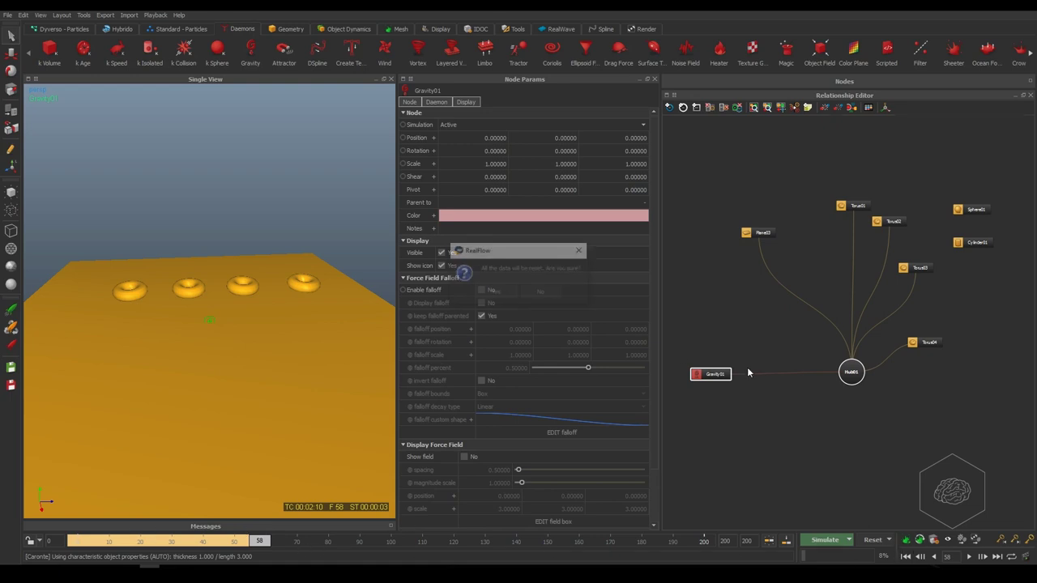
{"action": "left_click", "coordinate": [496, 292]}
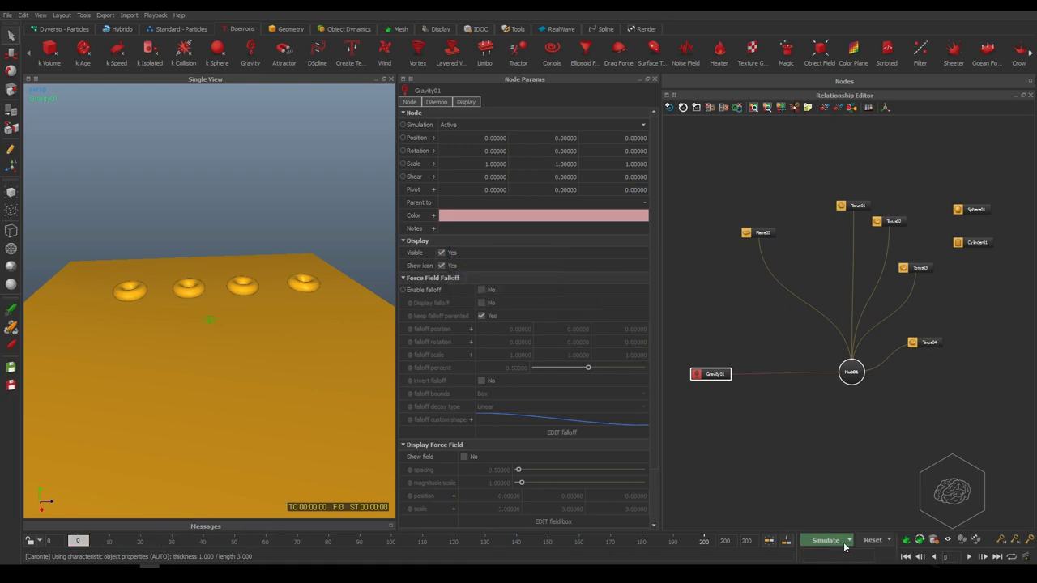
{"action": "left_click", "coordinate": [825, 540]}
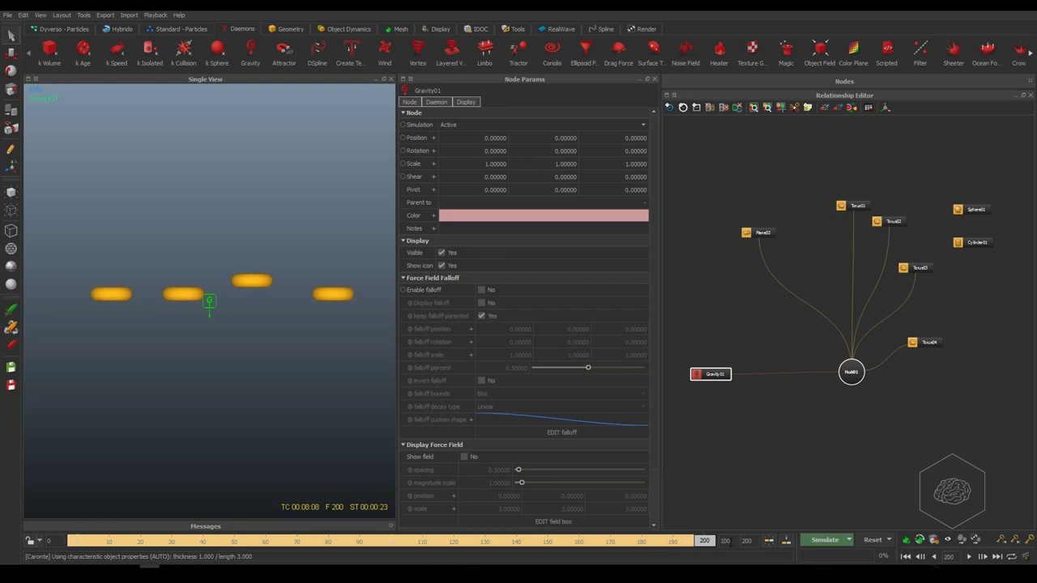
- Shorten the timeline to 100 frames and play the cached simulation from frame 0
{"action": "type", "text": "00"}
{"action": "key", "text": "Return"}
{"action": "left_click", "coordinate": [261, 228]}
{"action": "left_click_drag", "start_coordinate": [261, 228], "coordinate": [233, 368], "text": "alt"}
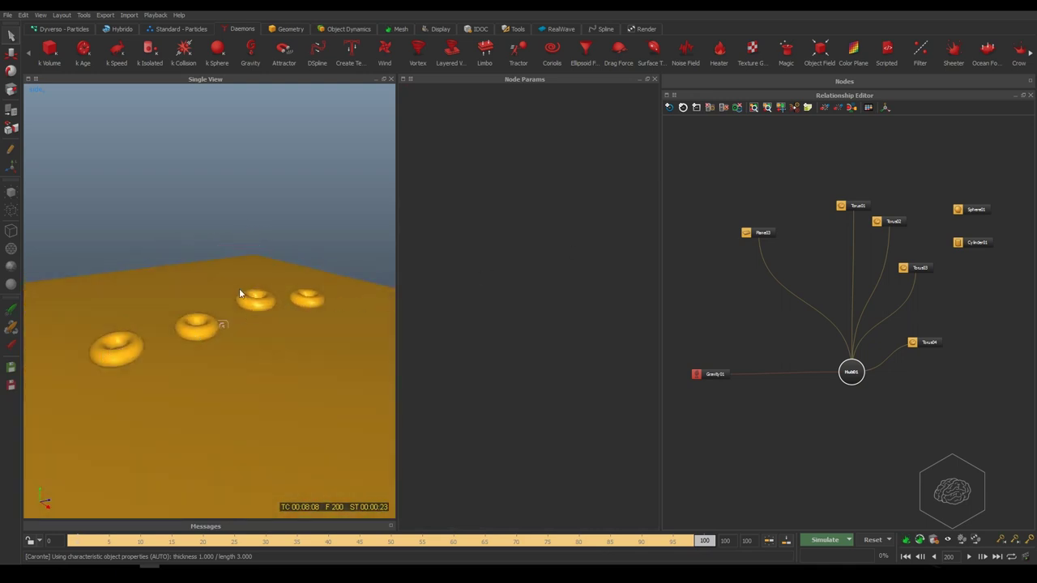
{"action": "left_click", "coordinate": [906, 556]}
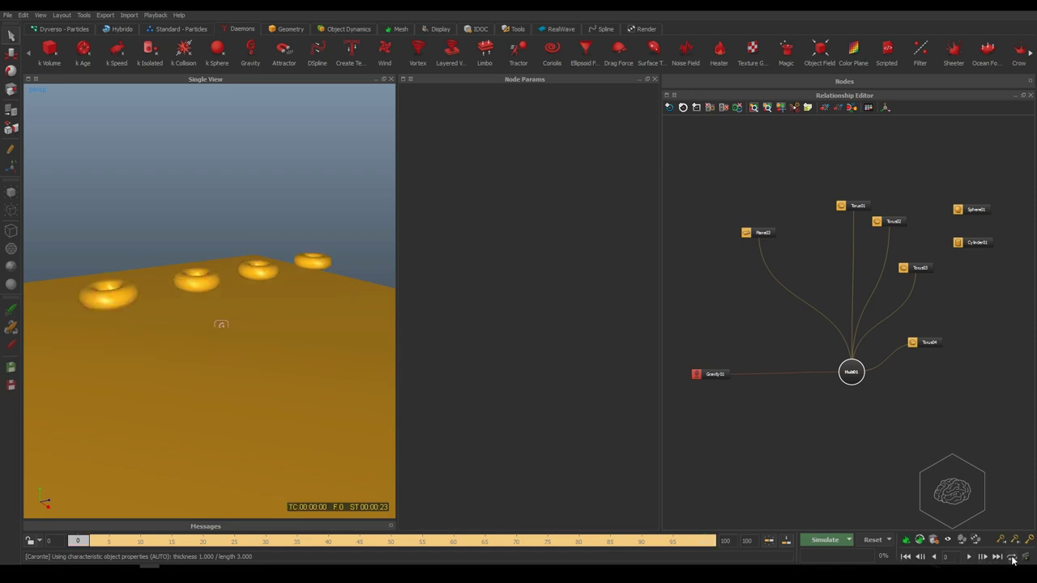
{"action": "left_click", "coordinate": [969, 557]}
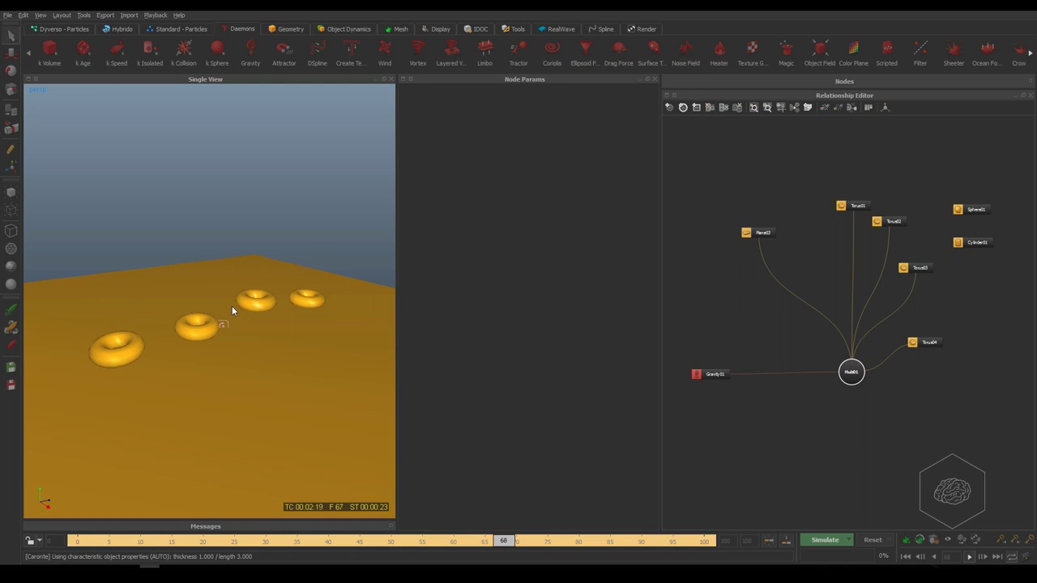
- Examine from several angles how the tori land on the plane, stop the playback and go to frame 4
{"action": "left_click_drag", "start_coordinate": [232, 310], "coordinate": [259, 301], "text": "alt"}
{"action": "mouse_move", "coordinate": [256, 354]}
{"action": "left_mouse_down", "text": "alt"}
{"action": "mouse_move", "coordinate": [284, 364]}
{"action": "mouse_move", "coordinate": [322, 290]}
{"action": "mouse_move", "coordinate": [202, 312]}
{"action": "mouse_move", "coordinate": [208, 266]}
{"action": "mouse_move", "coordinate": [257, 368]}
{"action": "left_mouse_up", "text": "alt"}
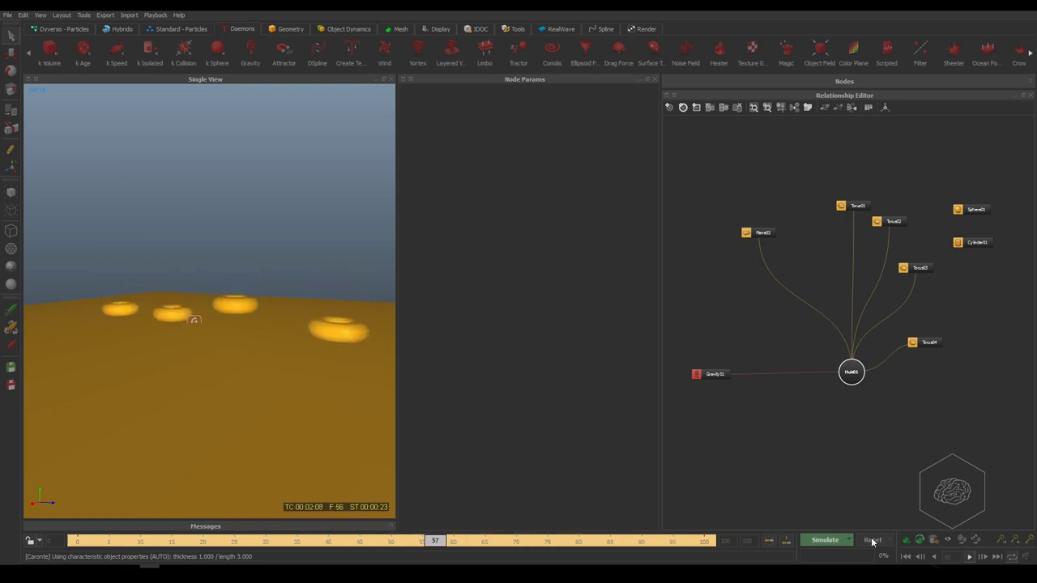
{"action": "left_click", "coordinate": [970, 559]}
{"action": "left_click_drag", "start_coordinate": [361, 541], "coordinate": [301, 542]}
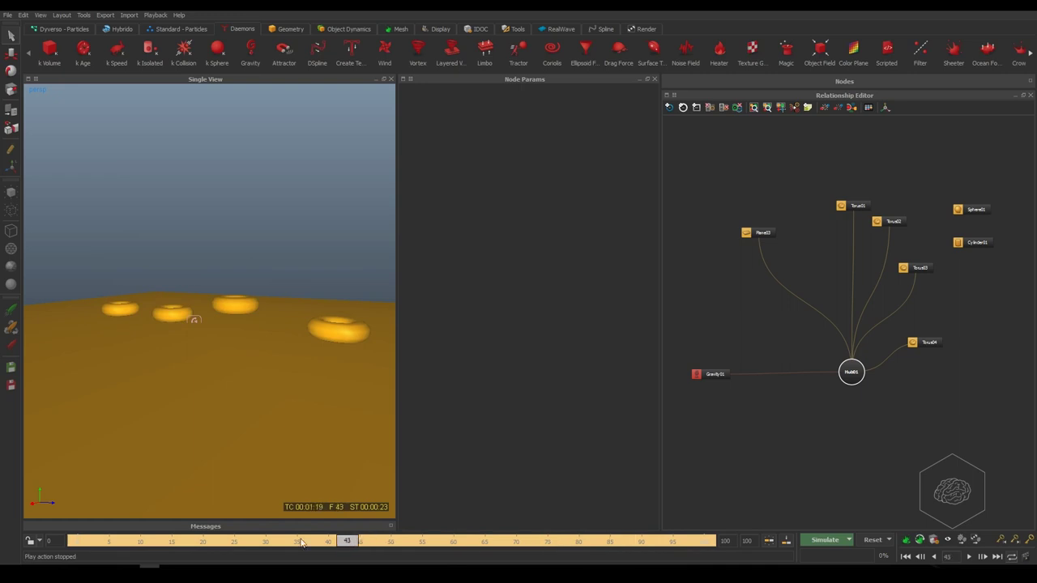
{"action": "left_click", "coordinate": [105, 541]}
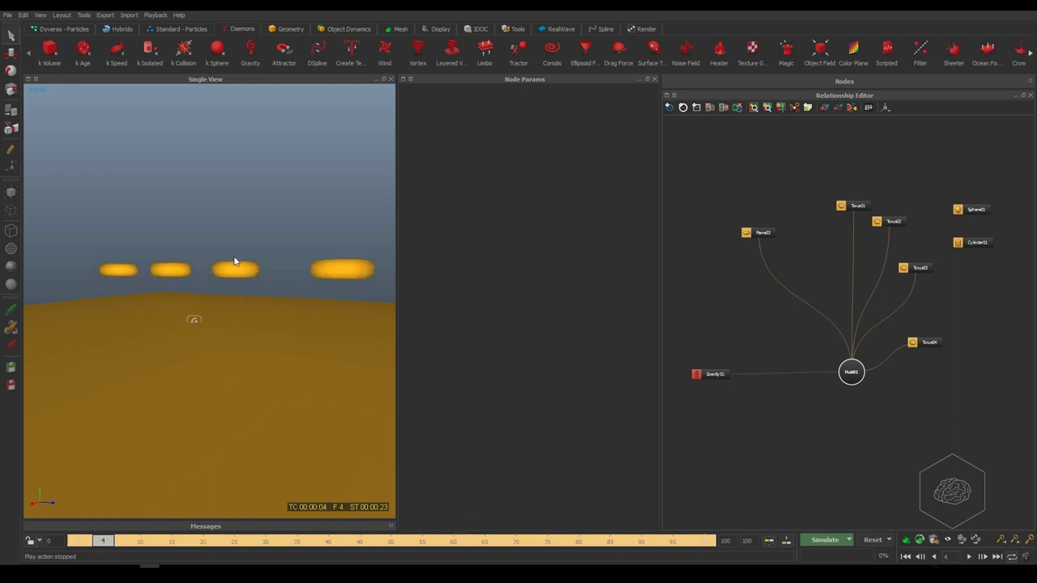
{"action": "left_click_drag", "start_coordinate": [228, 243], "coordinate": [235, 280], "text": "alt"}
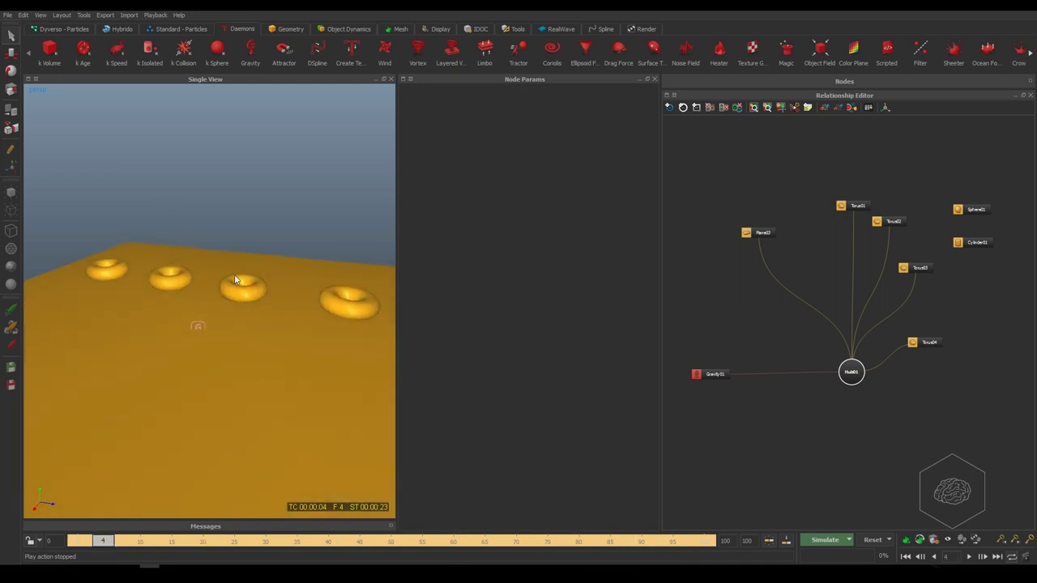
- Add a Rocket object and raise it above the ground plane to about Y 6.37
{"action": "left_click", "coordinate": [285, 29]}
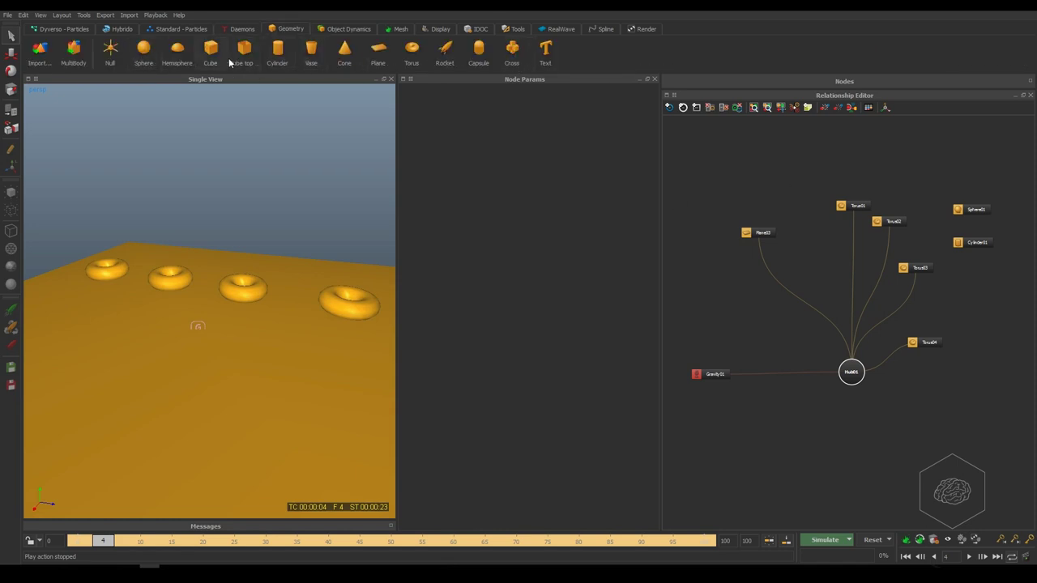
{"action": "left_click", "coordinate": [446, 54]}
{"action": "key", "text": "w"}
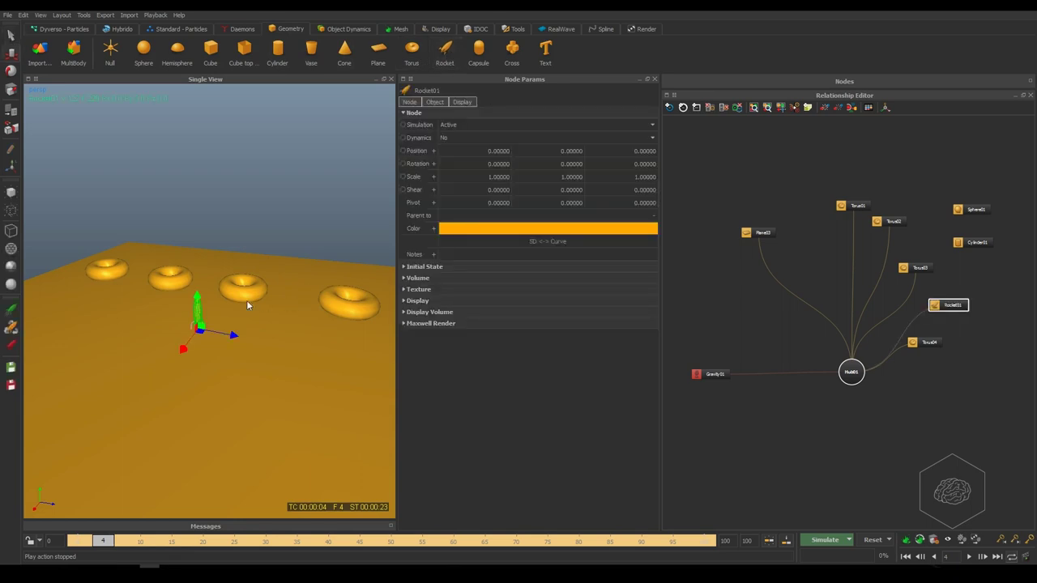
{"action": "left_click_drag", "start_coordinate": [200, 320], "coordinate": [264, 256]}
- Rotate the rocket so its nose points down and move it away from the tori to about X -4.35
{"action": "key", "text": "e"}
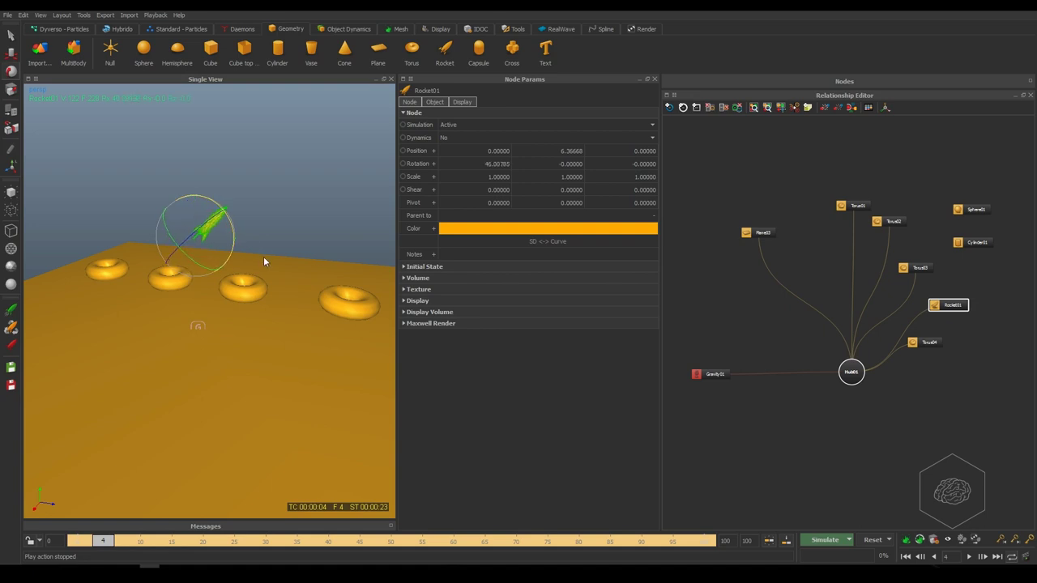
{"action": "left_click_drag", "start_coordinate": [232, 213], "coordinate": [286, 187]}
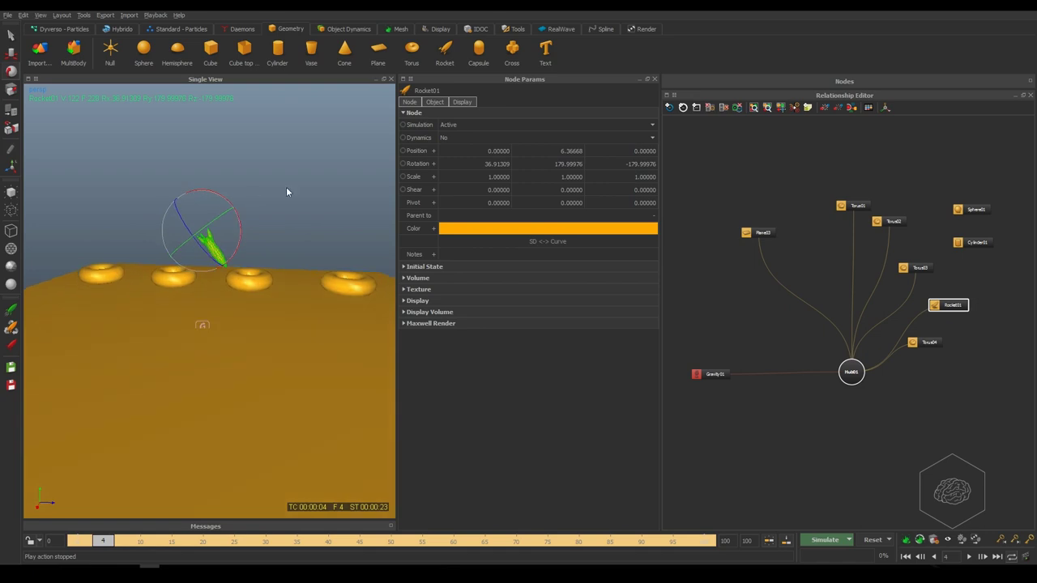
{"action": "left_click_drag", "start_coordinate": [240, 221], "coordinate": [292, 284]}
{"action": "key", "text": "w"}
- Make the rocket an active rigid body and set its collision geometry to Box
{"action": "left_click", "coordinate": [452, 139]}
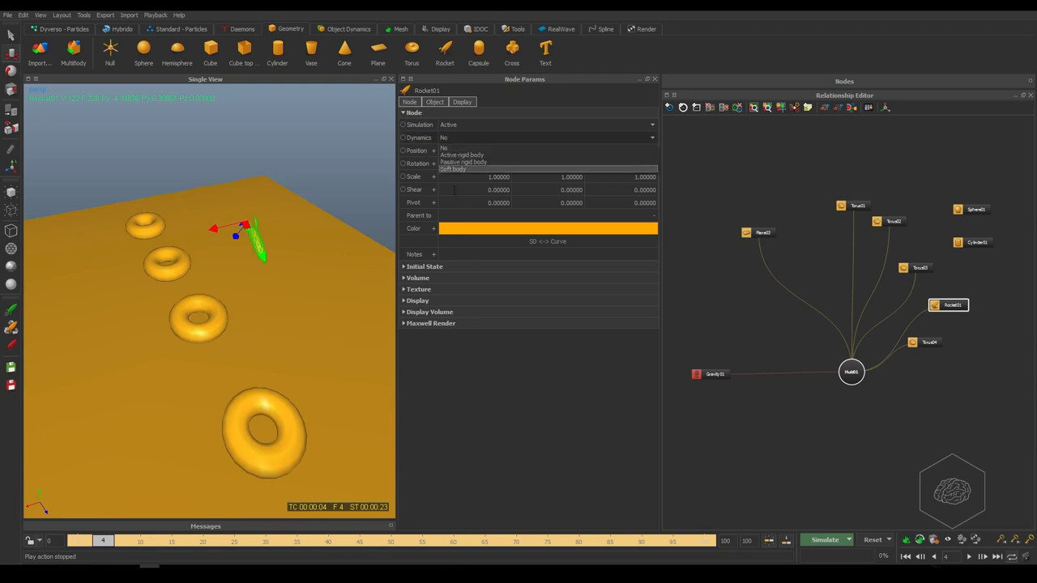
{"action": "left_click", "coordinate": [463, 155]}
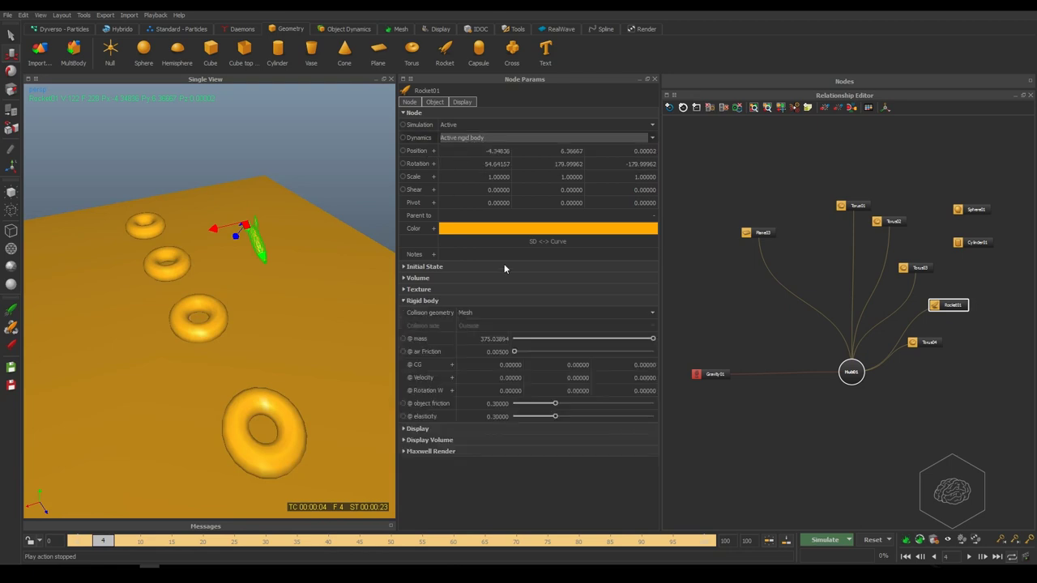
{"action": "left_click", "coordinate": [509, 313]}
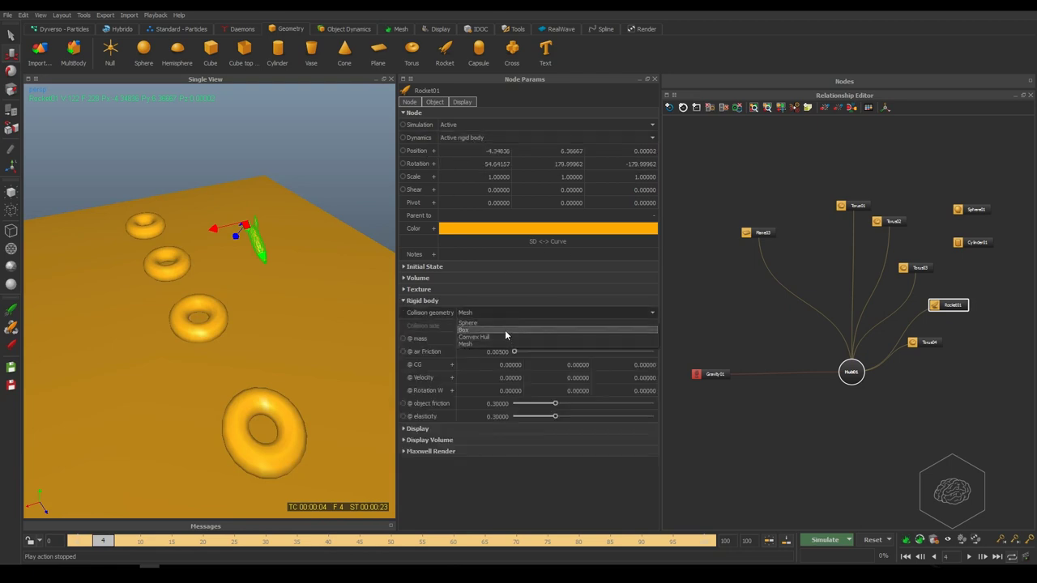
{"action": "left_click", "coordinate": [504, 331]}
{"action": "left_click_drag", "start_coordinate": [309, 298], "coordinate": [324, 294], "text": "alt"}
{"action": "left_click", "coordinate": [857, 459]}
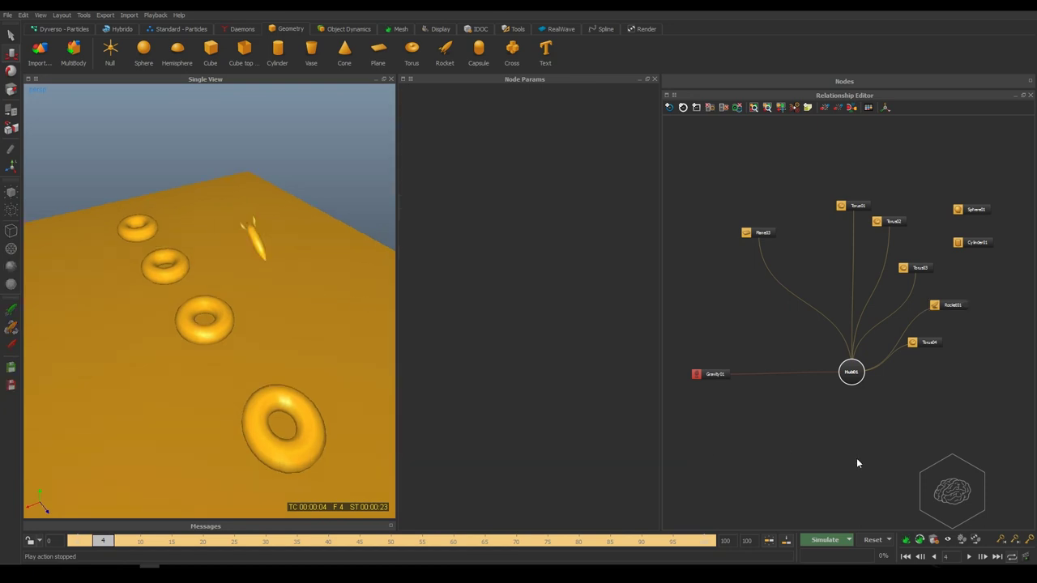
- Hide Torus01, Torus02, Torus03 and Torus04 in the viewport
{"action": "left_click_drag", "start_coordinate": [926, 133], "coordinate": [859, 288]}
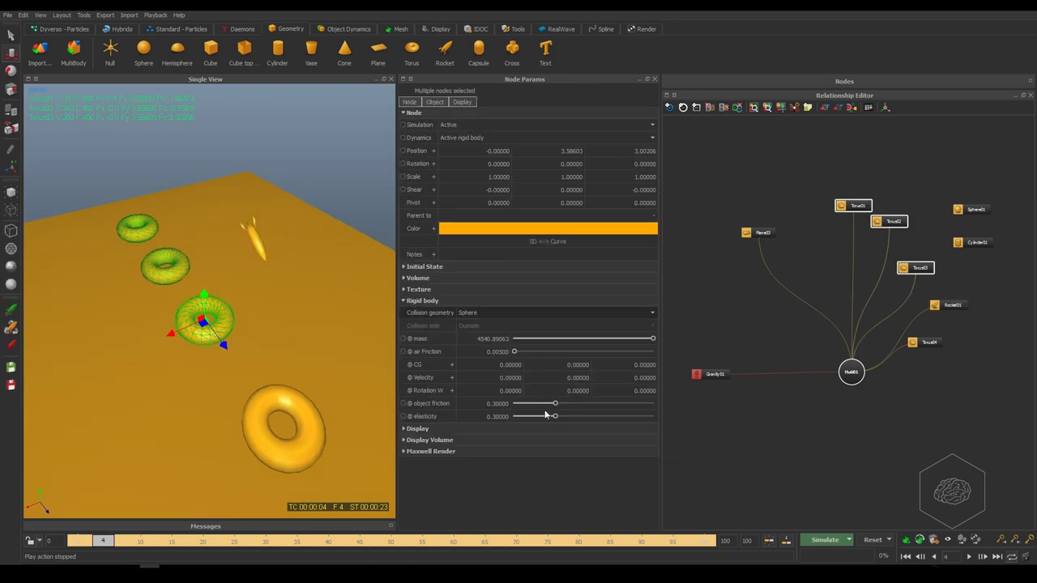
{"action": "left_click", "coordinate": [12, 212]}
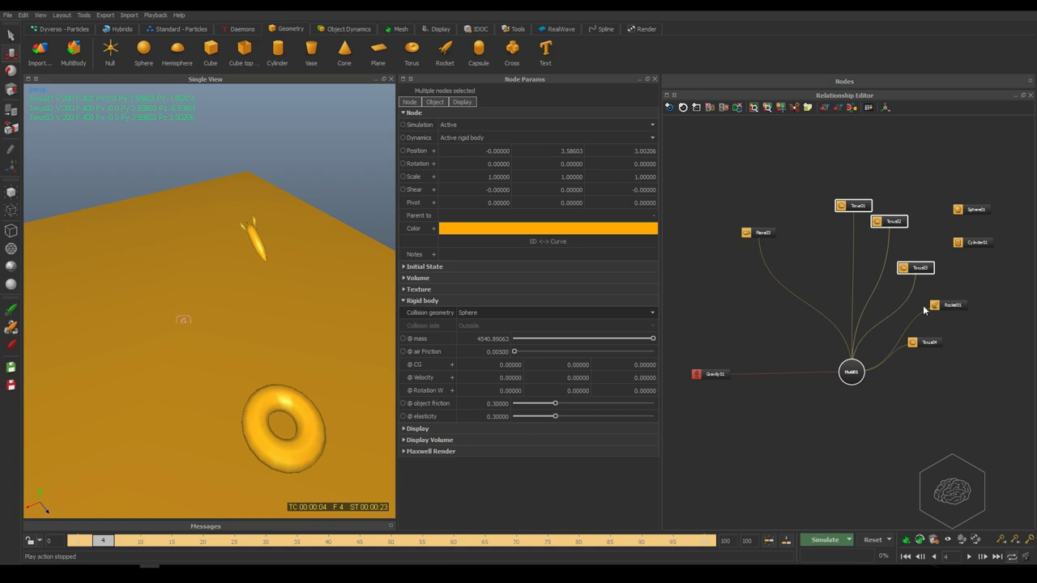
{"action": "left_click", "coordinate": [925, 342]}
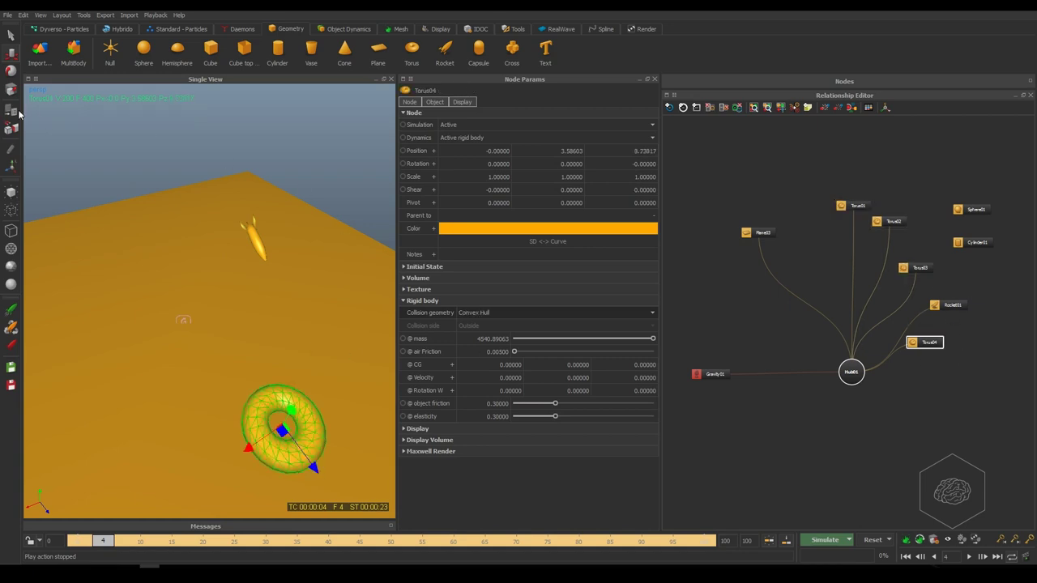
{"action": "left_click", "coordinate": [11, 213]}
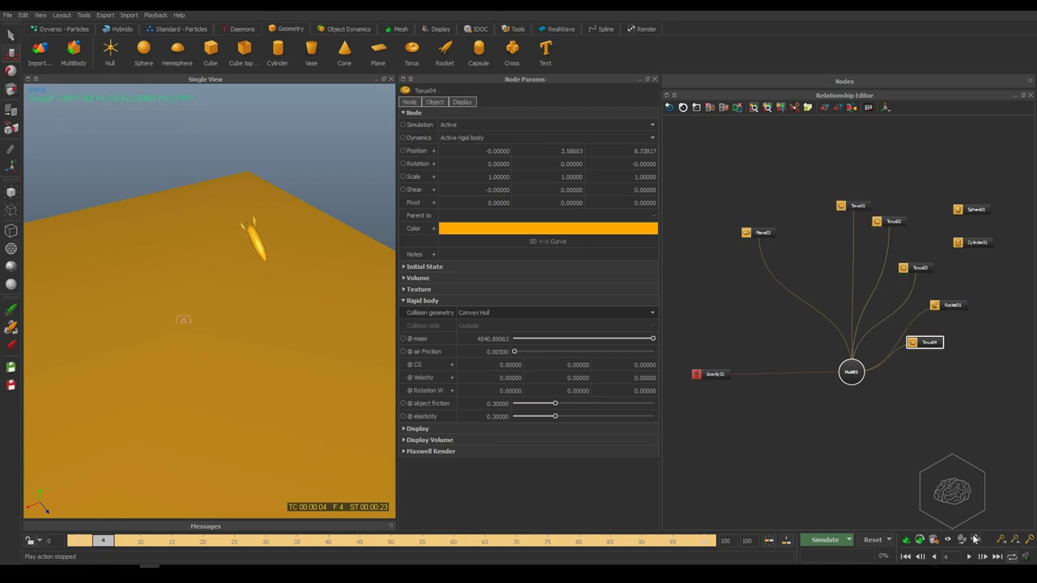
- Resume the simulation from frame 4, overwriting the cached data, inspect the rocket's landing up close, and stop at about frame 87
{"action": "left_click", "coordinate": [826, 540]}
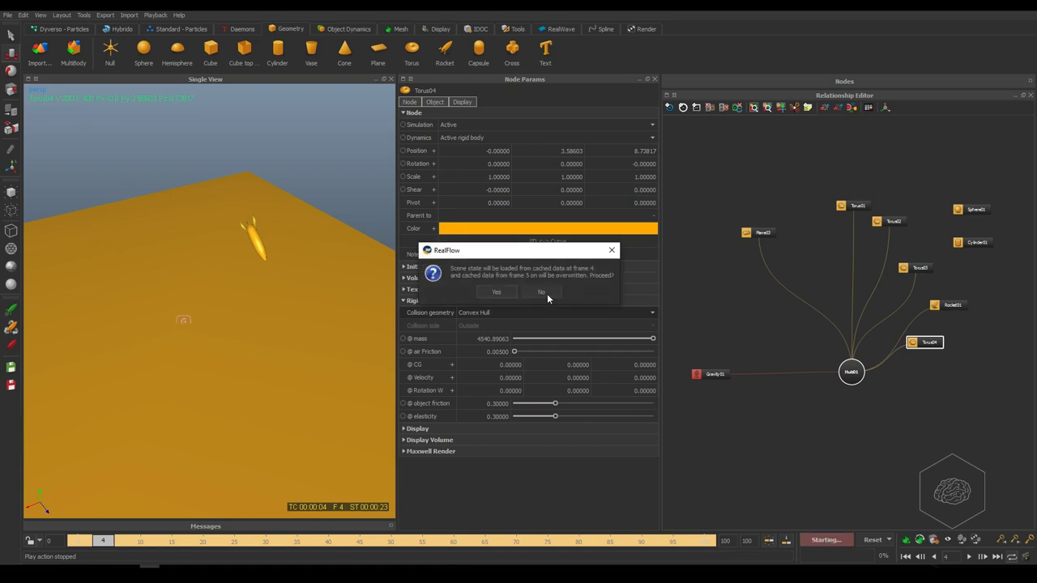
{"action": "left_click", "coordinate": [497, 293]}
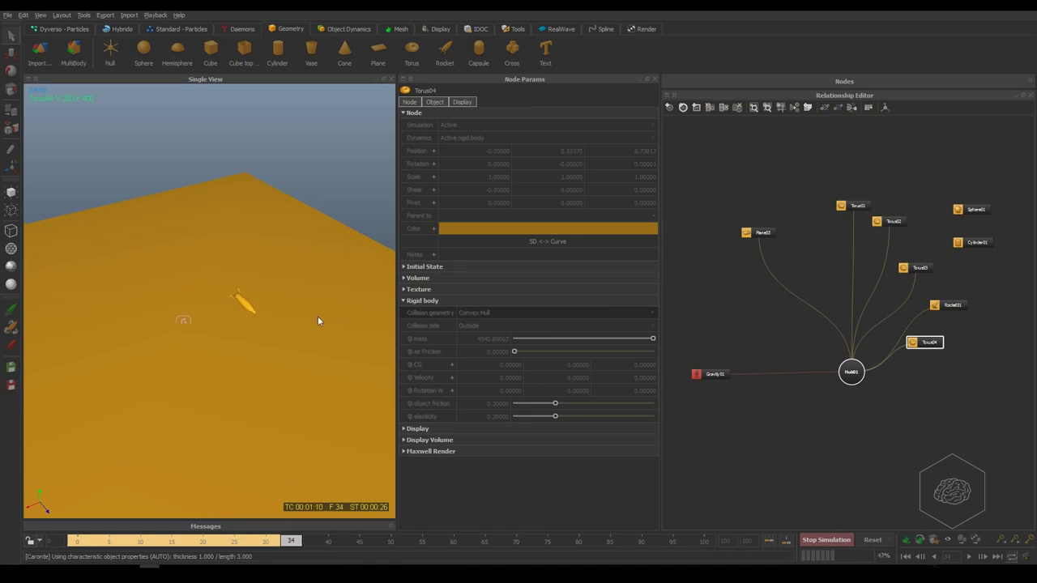
{"action": "left_click_drag", "start_coordinate": [318, 316], "coordinate": [376, 270], "text": "alt"}
{"action": "right_click_drag", "start_coordinate": [173, 322], "coordinate": [260, 338], "text": "alt"}
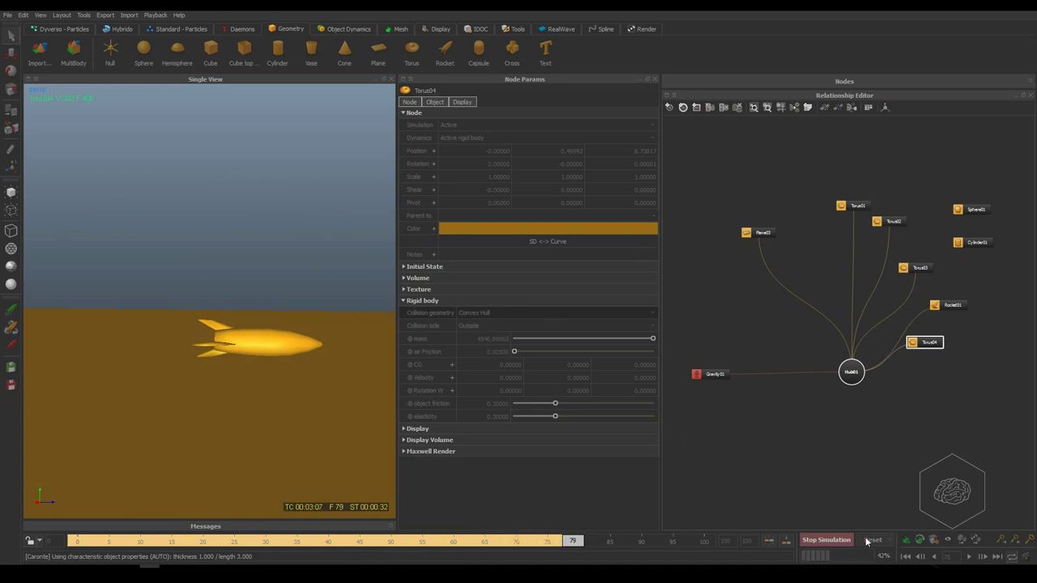
{"action": "left_click", "coordinate": [815, 541]}
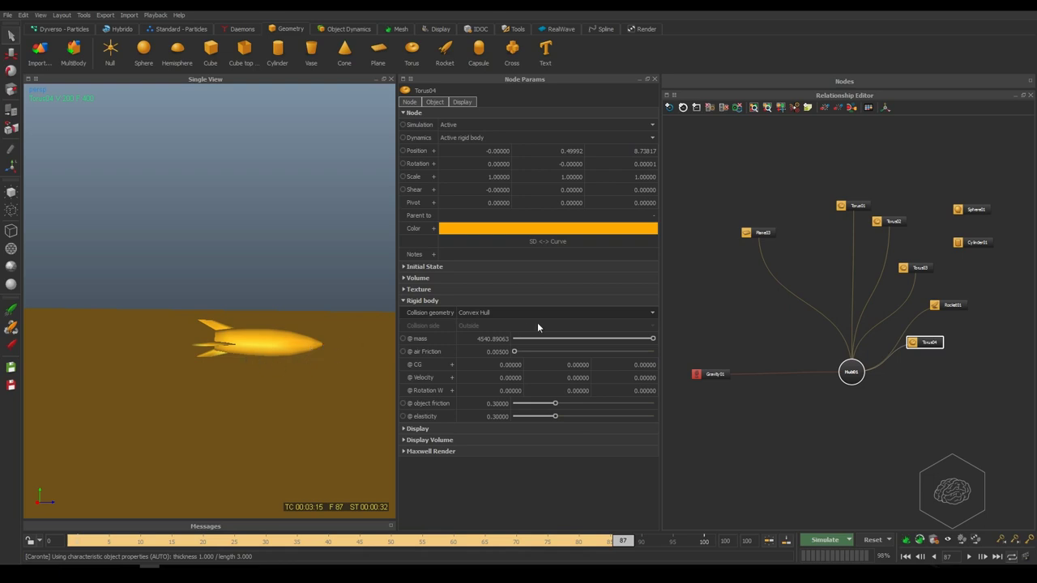
- Set the rocket's collision geometry to Mesh and reset the simulation data
{"action": "left_click", "coordinate": [945, 307]}
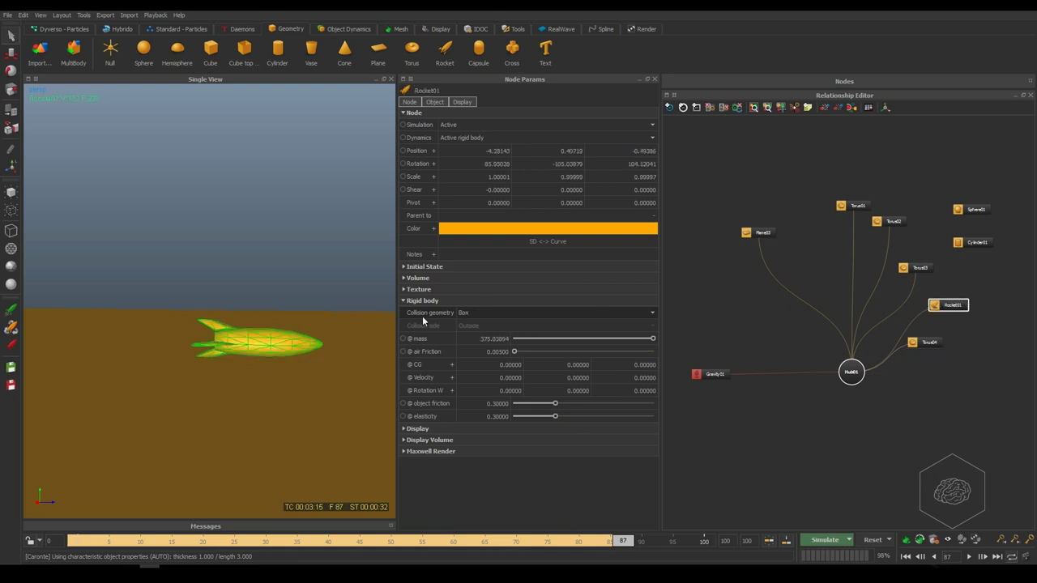
{"action": "left_click_drag", "start_coordinate": [299, 290], "coordinate": [194, 351], "text": "alt"}
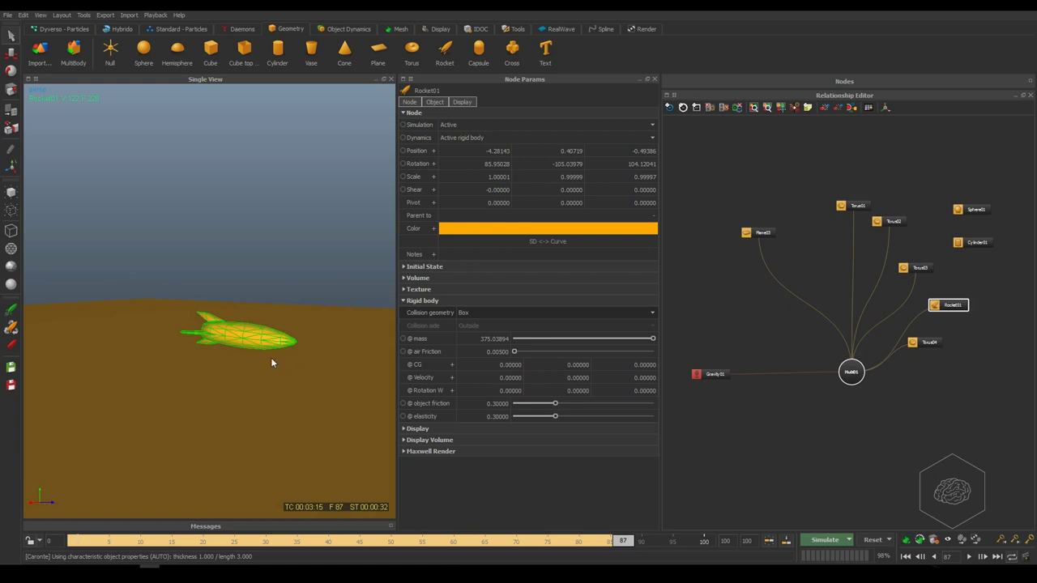
{"action": "left_click_drag", "start_coordinate": [250, 364], "coordinate": [251, 341], "text": "alt"}
{"action": "left_click_drag", "start_coordinate": [231, 455], "coordinate": [238, 341], "text": "alt"}
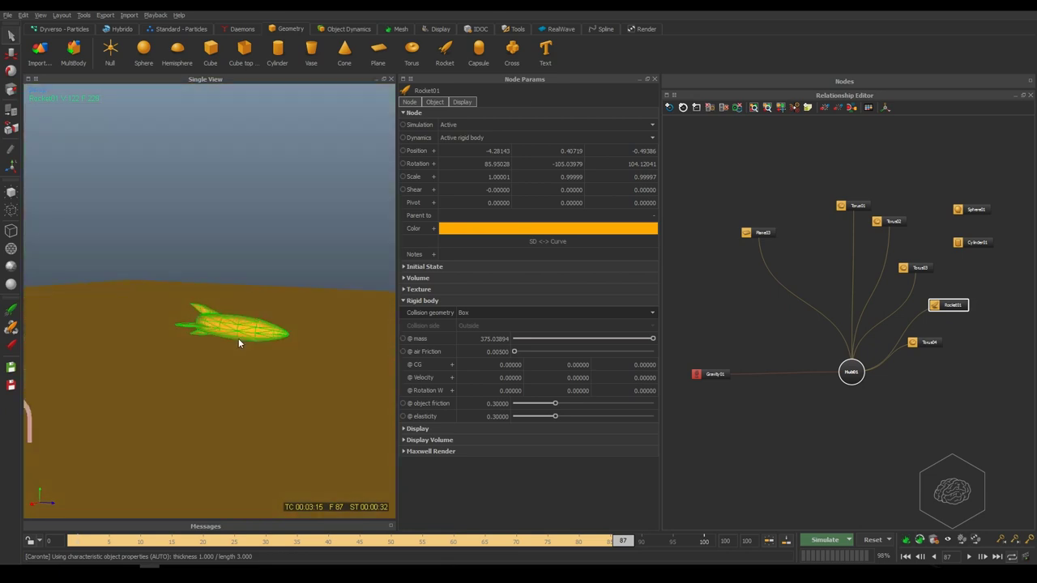
{"action": "left_click", "coordinate": [523, 316]}
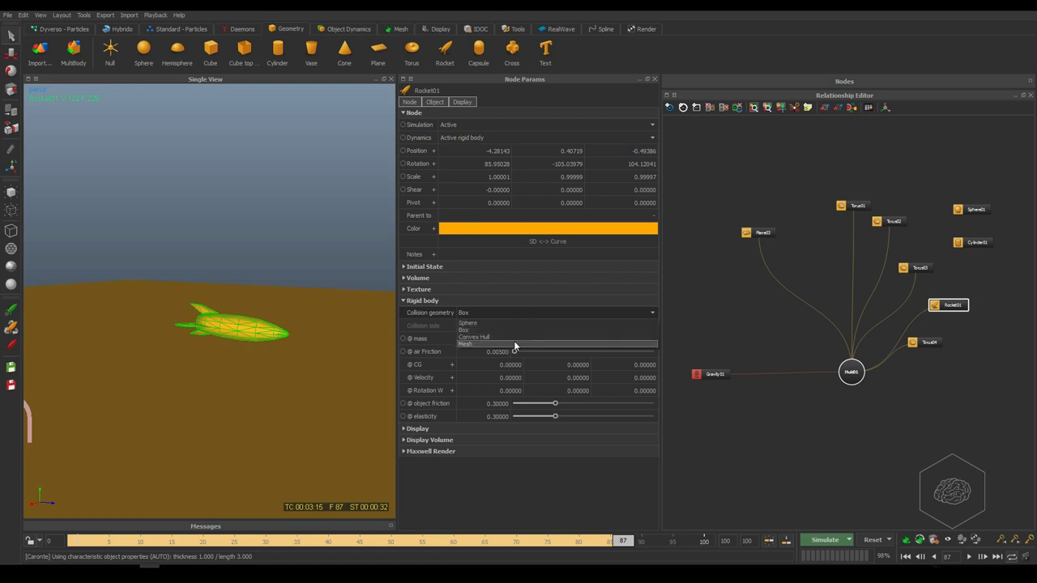
{"action": "left_click", "coordinate": [513, 344]}
{"action": "left_click", "coordinate": [873, 540]}
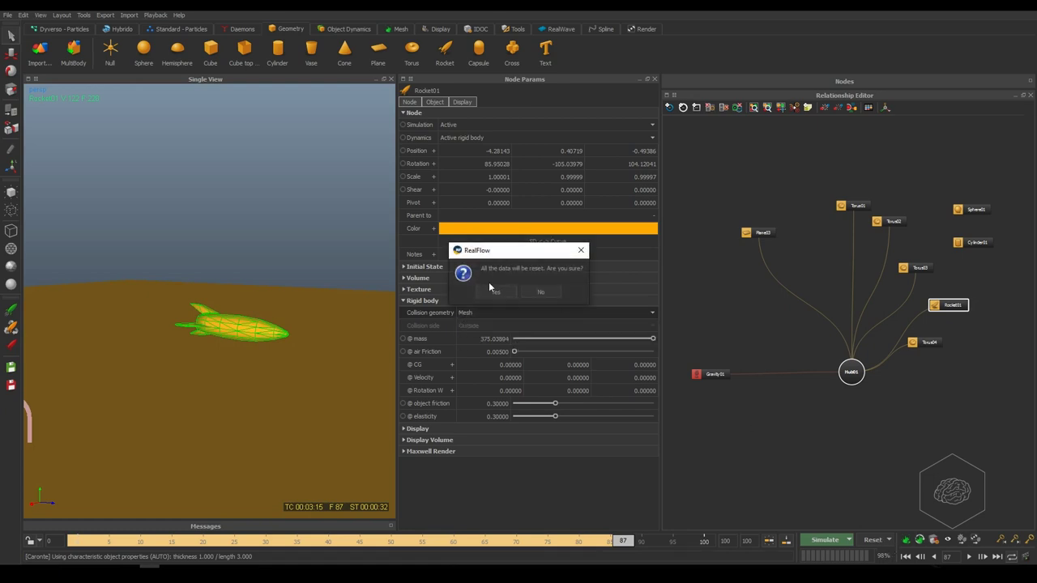
{"action": "left_click", "coordinate": [496, 293]}
- Simulate the rocket's fall with its mesh collision shape and stop at about frame 69
{"action": "left_click", "coordinate": [822, 540]}
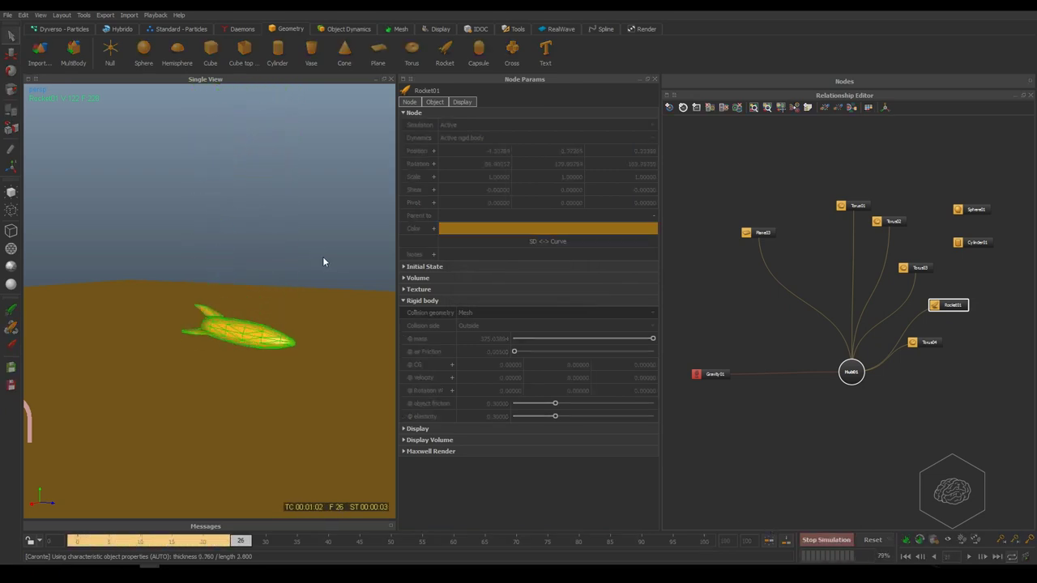
{"action": "middle_click_drag", "start_coordinate": [237, 359], "coordinate": [183, 359], "text": "alt"}
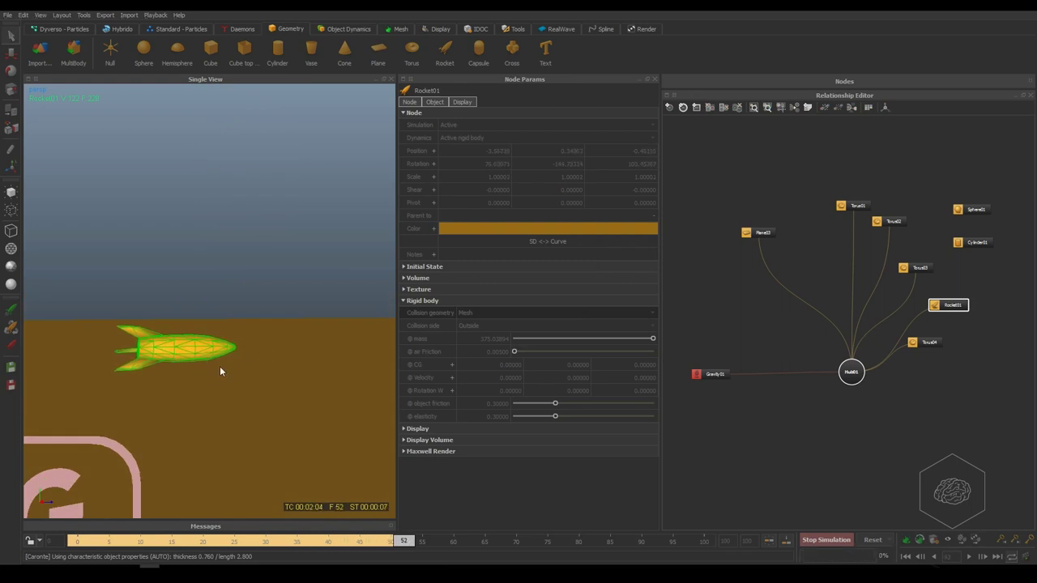
{"action": "left_click", "coordinate": [824, 540]}
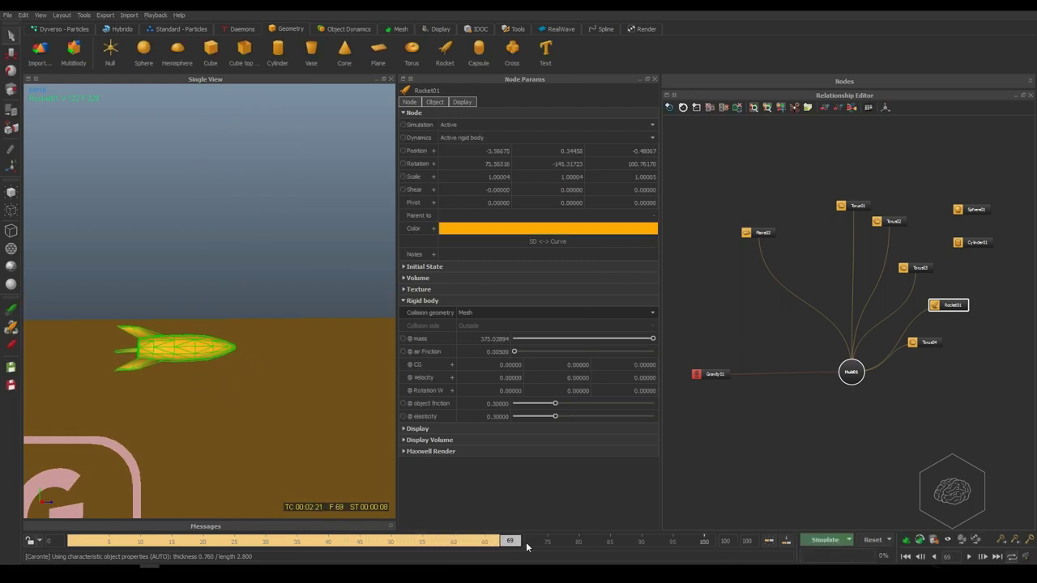
- Reset the data and re-simulate the rocket's fall with its collision geometry set to Sphere, stopping at about frame 95
{"action": "left_click", "coordinate": [872, 541]}
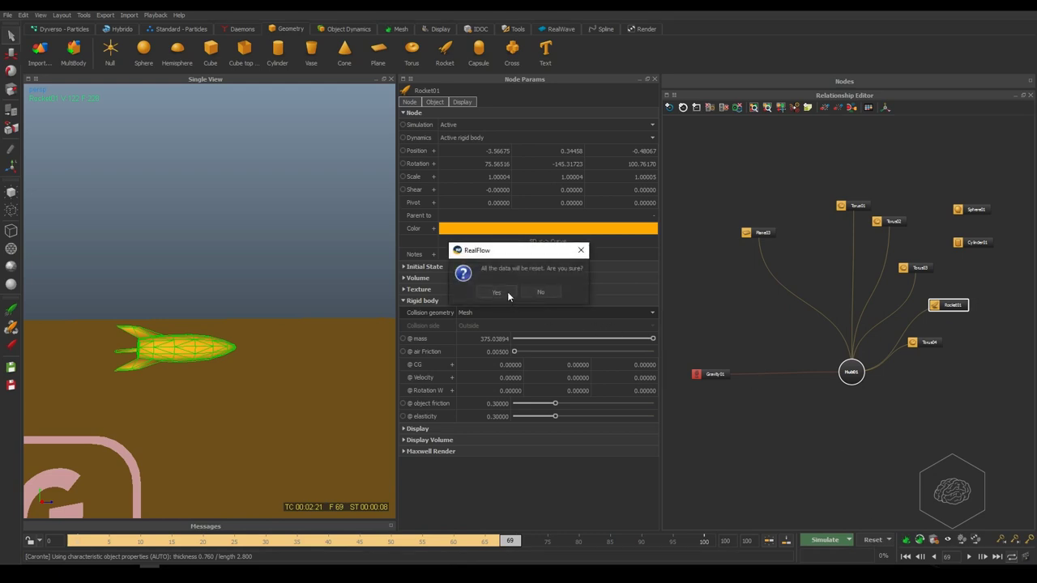
{"action": "left_click", "coordinate": [507, 291]}
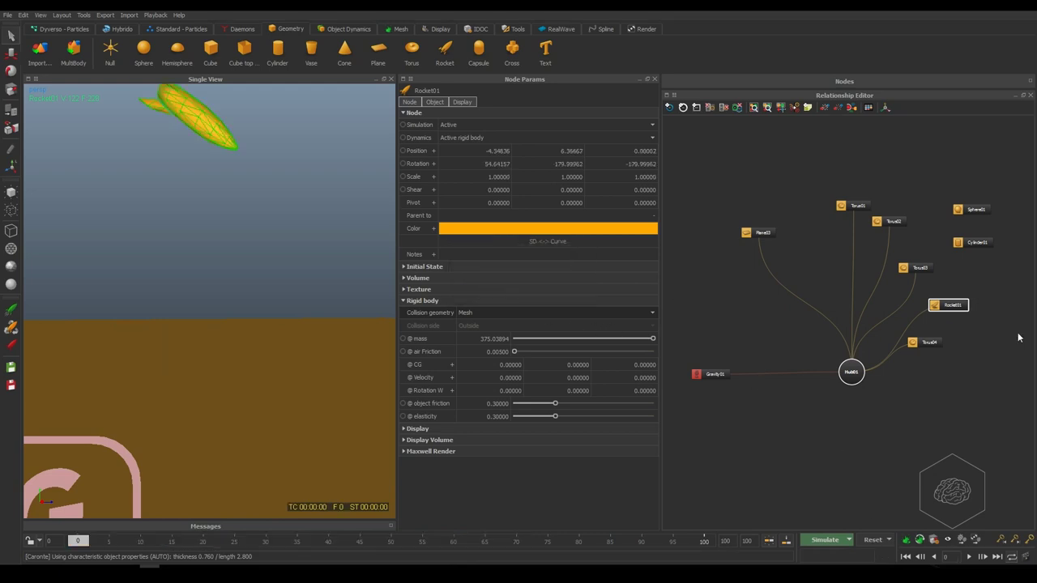
{"action": "left_click", "coordinate": [519, 315]}
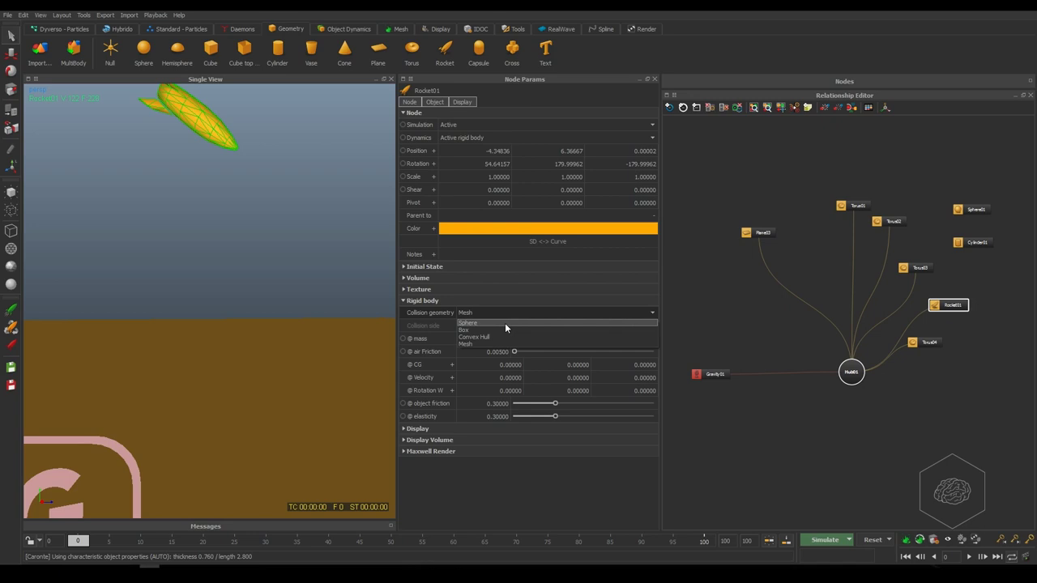
{"action": "left_click", "coordinate": [505, 322]}
{"action": "left_click", "coordinate": [818, 541]}
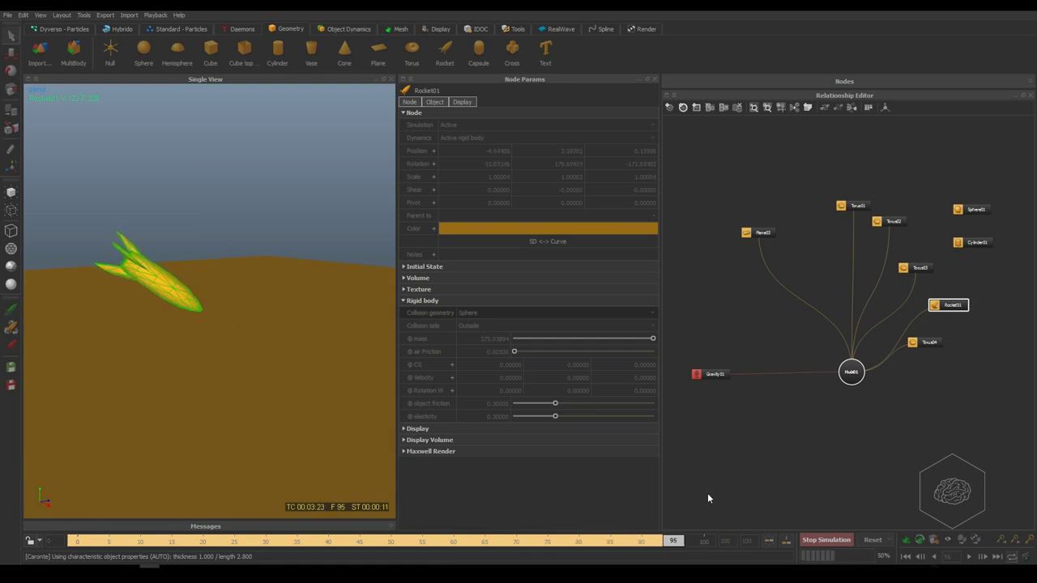
{"action": "left_click", "coordinate": [827, 540]}
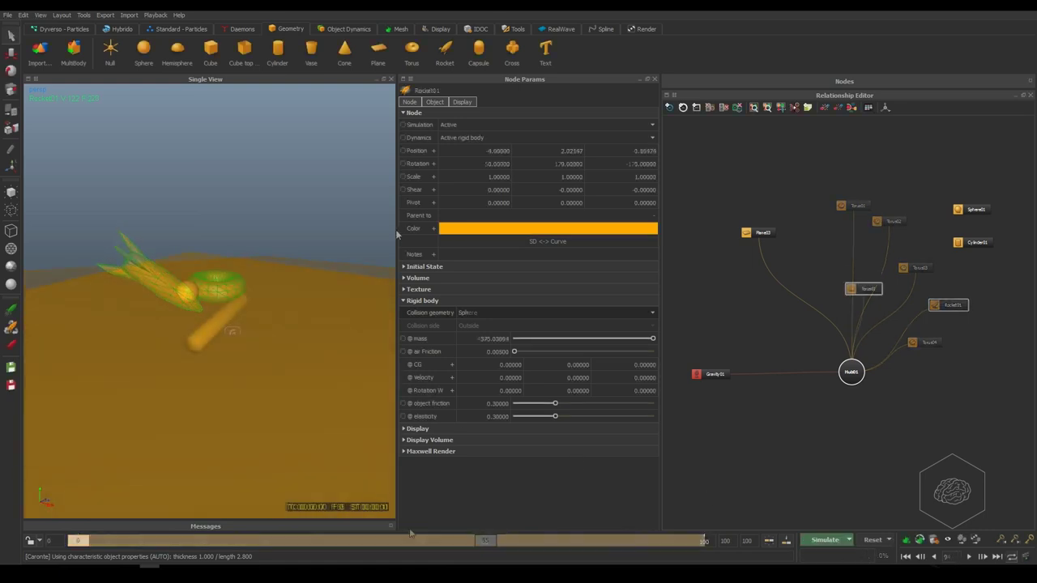
- Set the collision geometry of Torus01 to Mesh and bring the torus closer into view
{"action": "left_click", "coordinate": [490, 312]}
{"action": "left_click", "coordinate": [486, 344]}
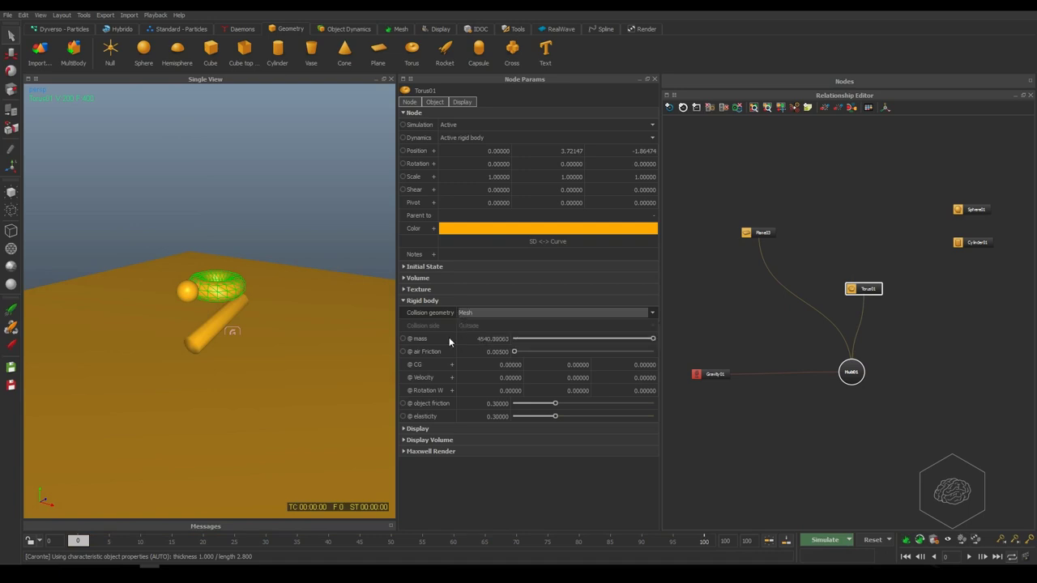
{"action": "left_click_drag", "start_coordinate": [204, 299], "coordinate": [288, 258], "text": "alt"}
{"action": "scroll", "coordinate": [248, 349], "scroll_direction": "up", "scroll_amount": 3}
{"action": "left_click_drag", "start_coordinate": [247, 357], "coordinate": [341, 316], "text": "alt"}
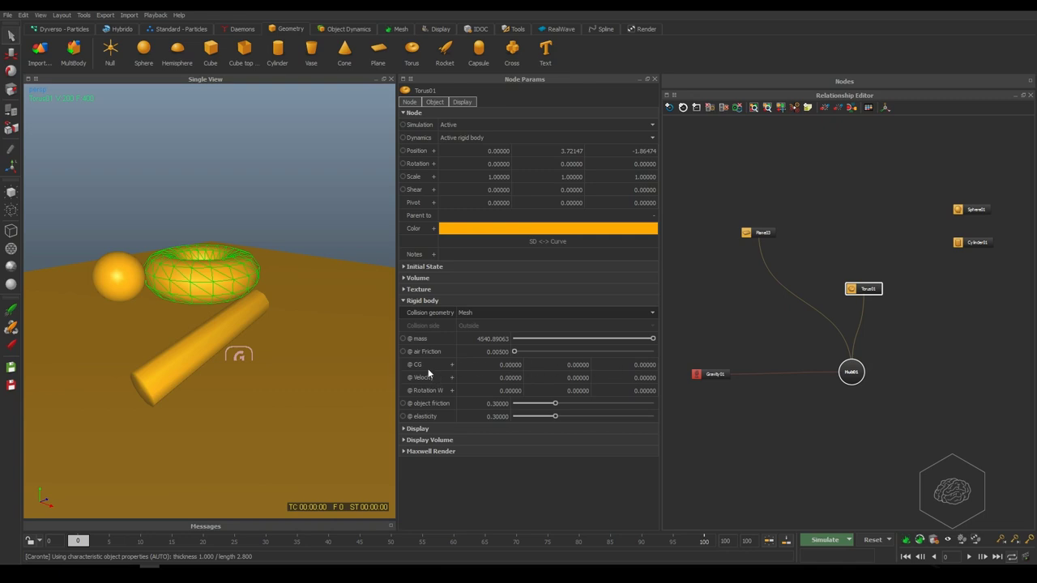
- Look at the separate CG components of Torus01 and set its Y velocity to 2
{"action": "left_click", "coordinate": [452, 365]}
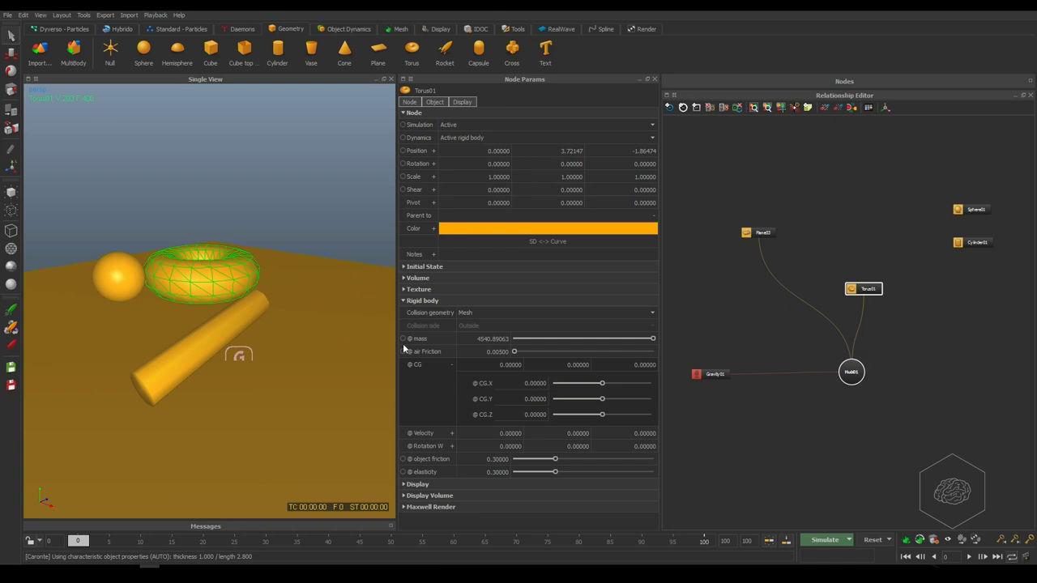
{"action": "left_click", "coordinate": [452, 364]}
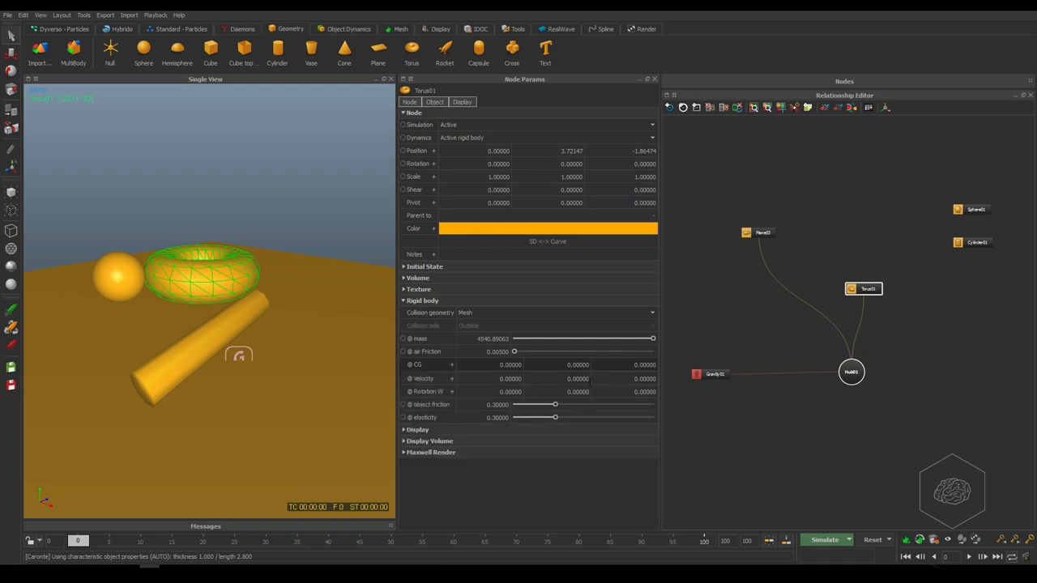
{"action": "double_click", "coordinate": [563, 380]}
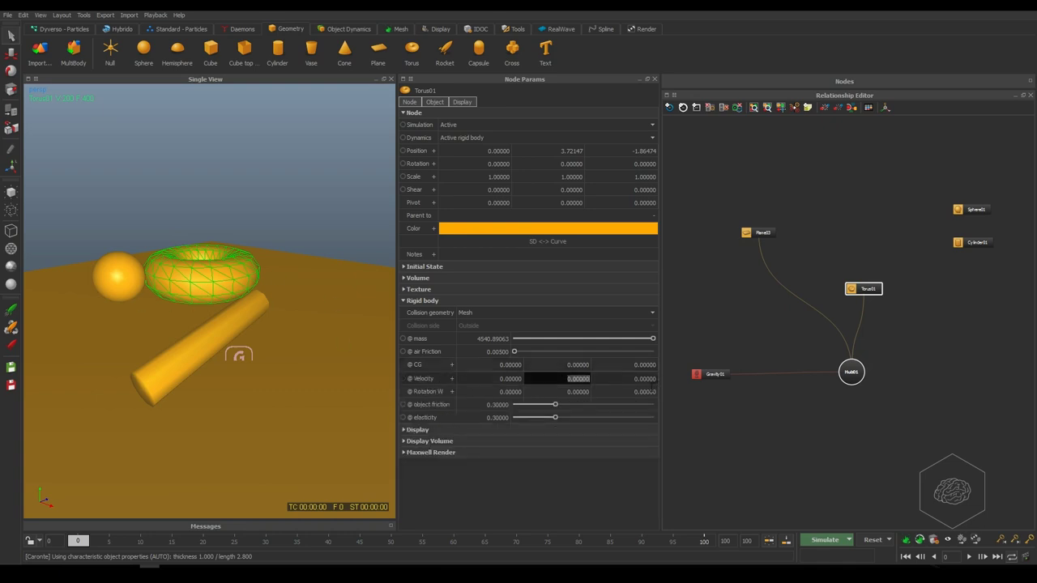
{"action": "type", "text": "2"}
{"action": "key", "text": "Return"}
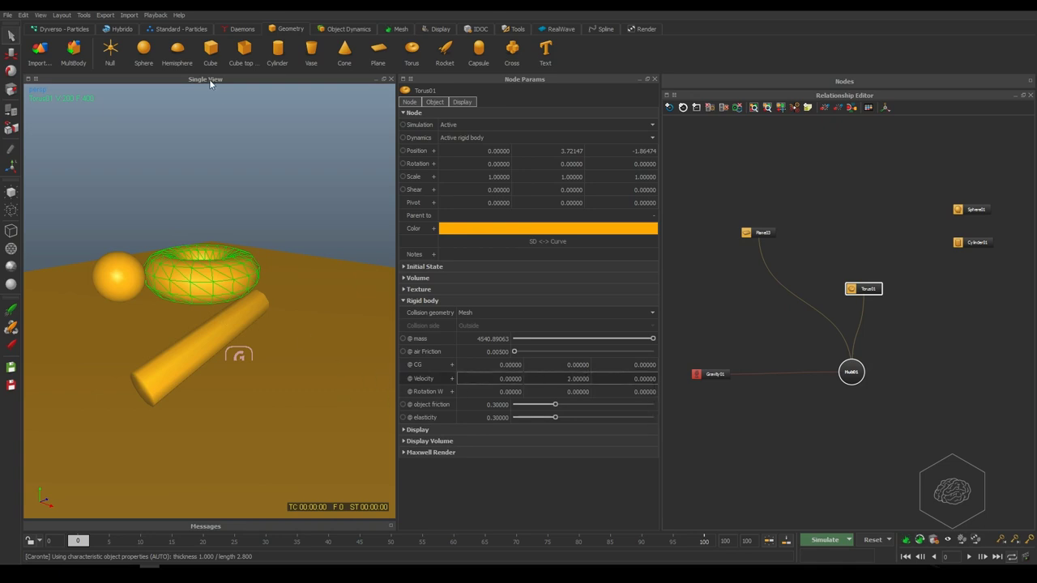
- Simulate the fall of Torus01 and stop at about frame 59
{"action": "scroll", "coordinate": [210, 385], "scroll_direction": "down", "scroll_amount": 3}
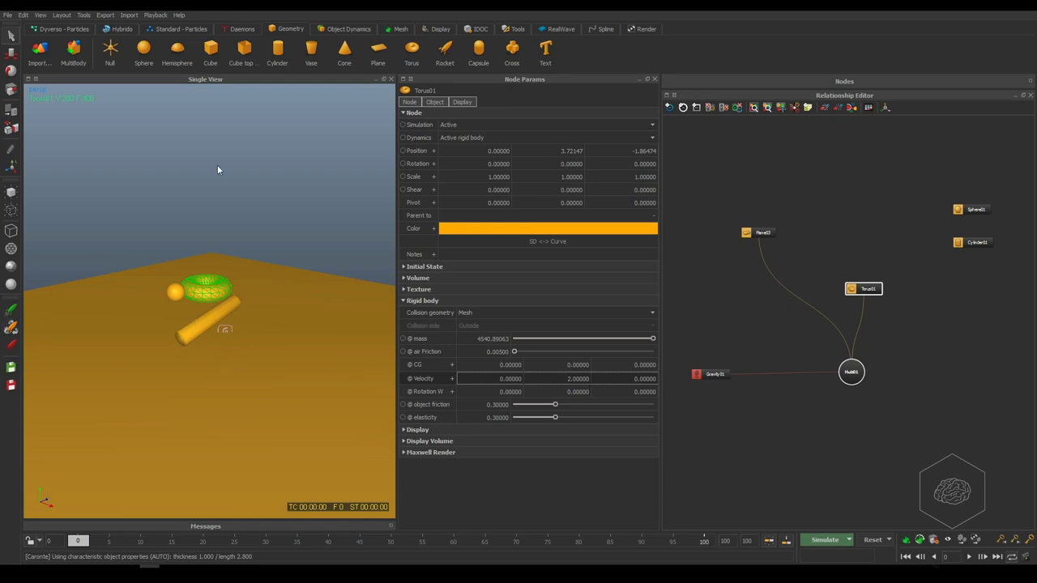
{"action": "left_click", "coordinate": [823, 540]}
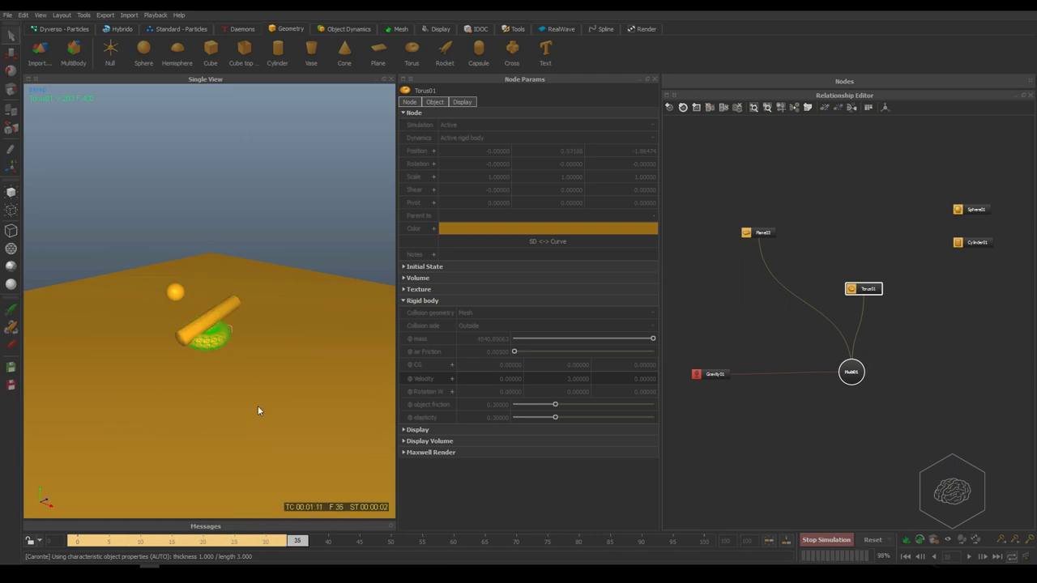
{"action": "left_click", "coordinate": [826, 540]}
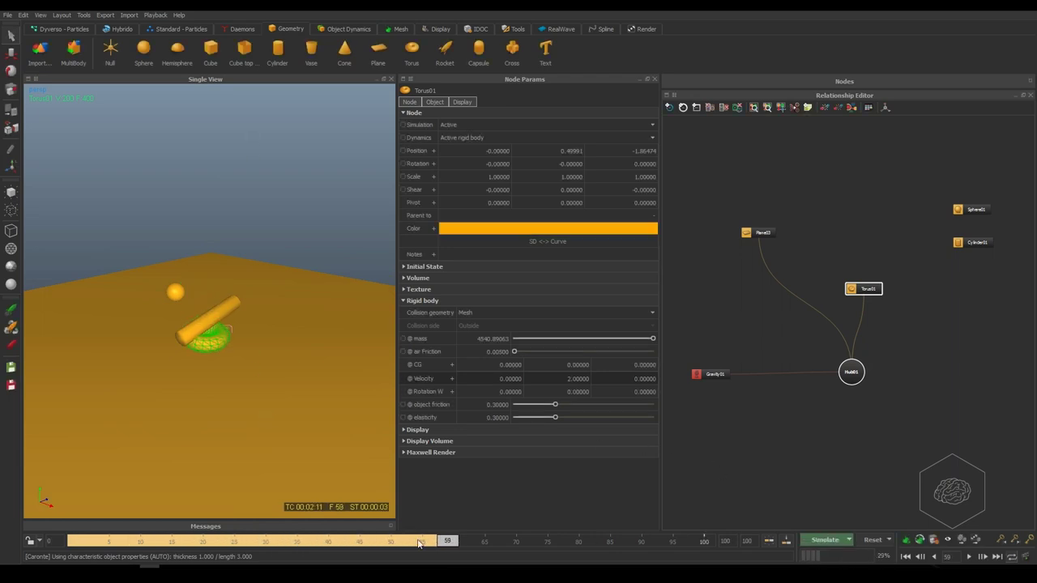
- Return to frame 0 and set the Z velocity of Torus01 to 4
{"action": "left_click", "coordinate": [81, 537]}
{"action": "left_click_drag", "start_coordinate": [82, 537], "coordinate": [75, 538]}
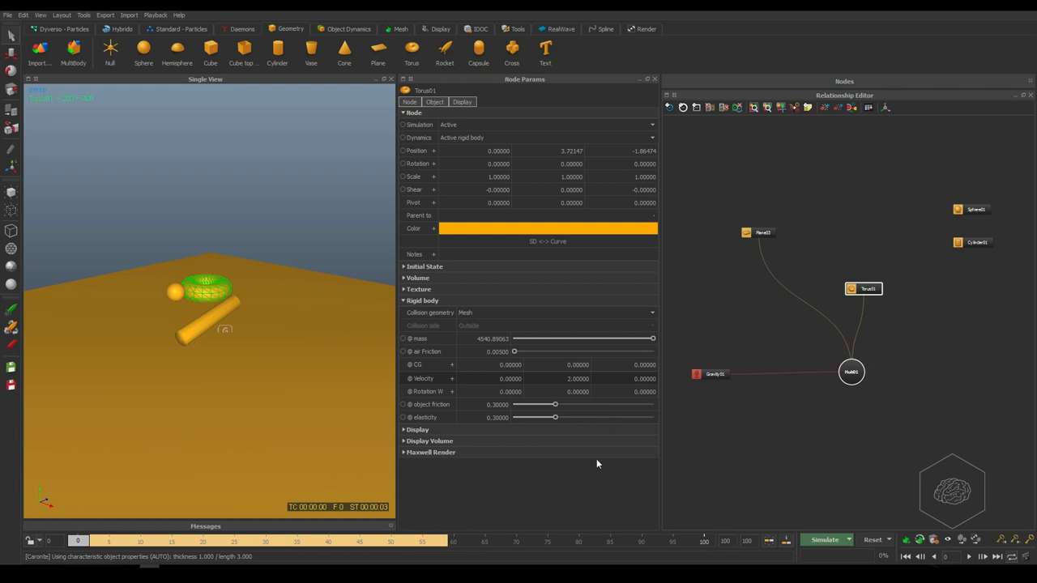
{"action": "left_click", "coordinate": [645, 379]}
{"action": "type", "text": "4"}
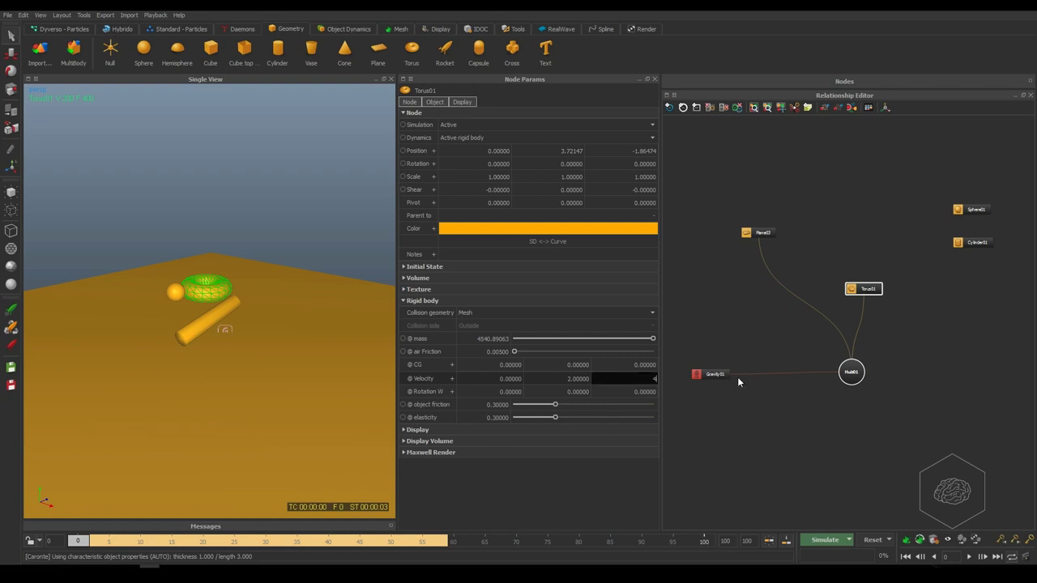
{"action": "key", "text": "Return"}
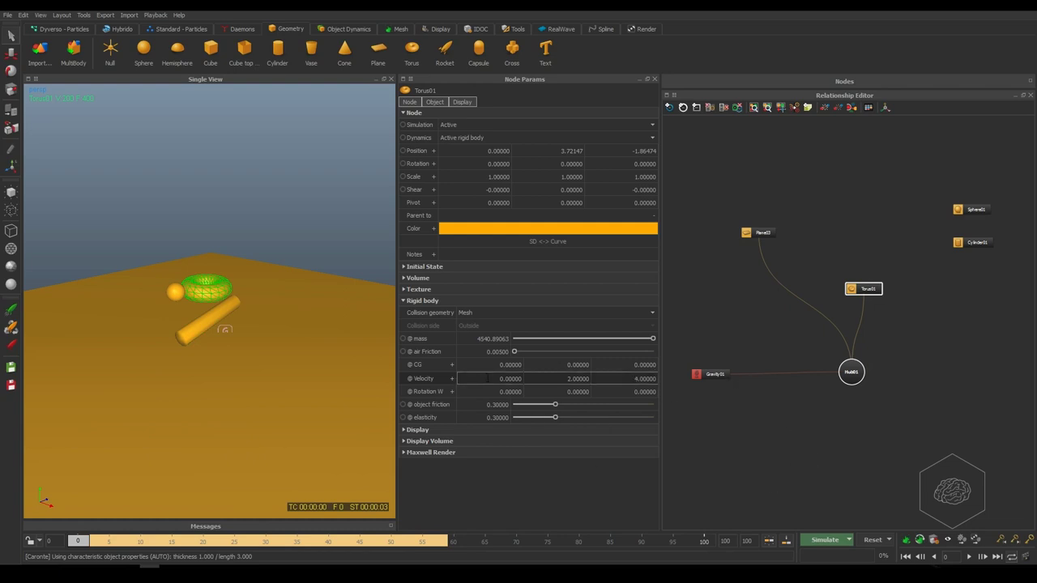
{"action": "left_click", "coordinate": [577, 378]}
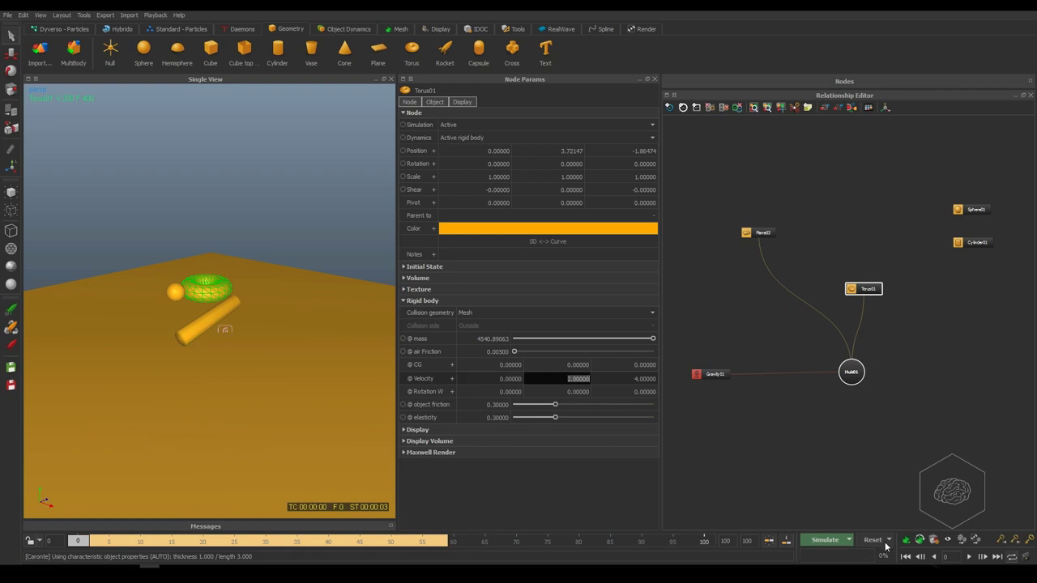
{"action": "key", "text": "Return"}
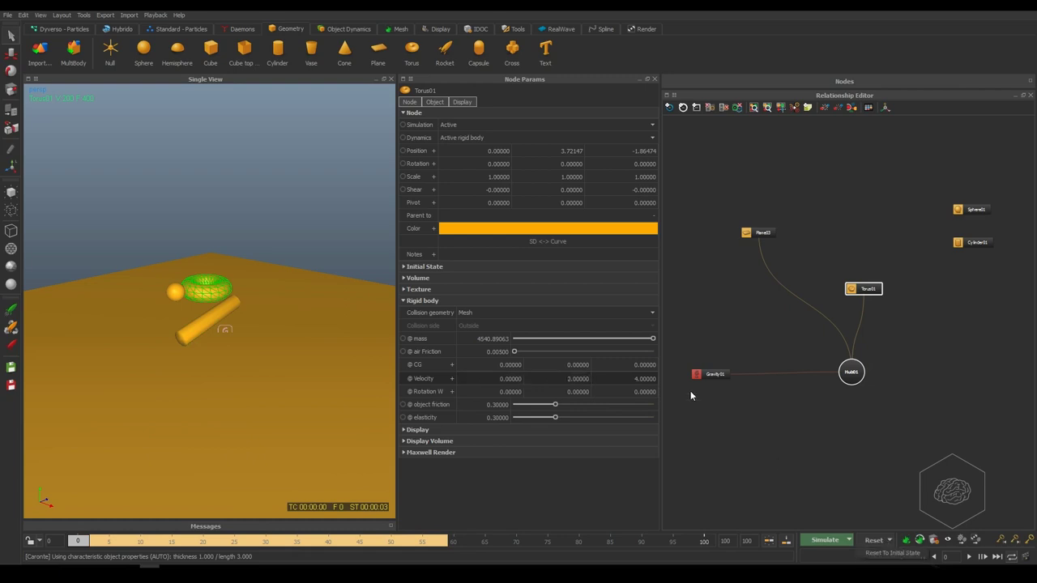
- Re-simulate Torus01 from a reset state up to frame 100 and scrub the timeline back to frame 2
{"action": "left_click", "coordinate": [873, 540]}
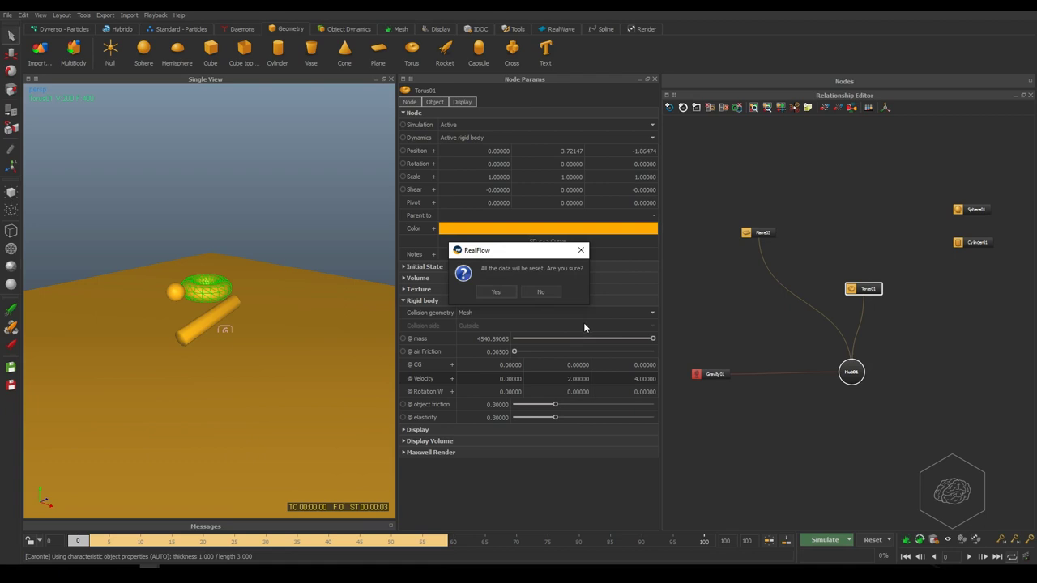
{"action": "key", "text": "Return"}
{"action": "left_click", "coordinate": [828, 539]}
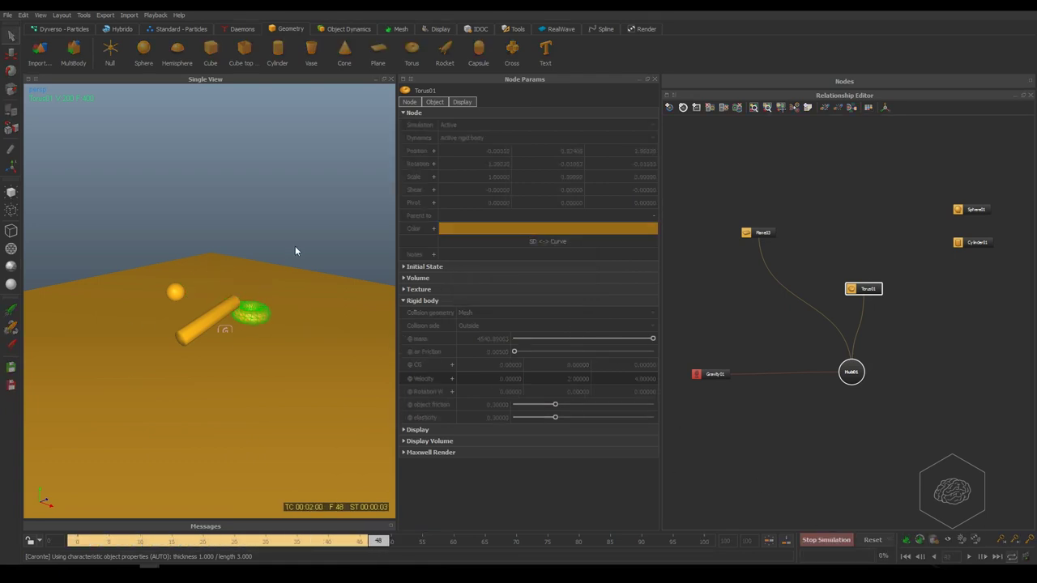
{"action": "left_click_drag", "start_coordinate": [568, 382], "coordinate": [652, 387]}
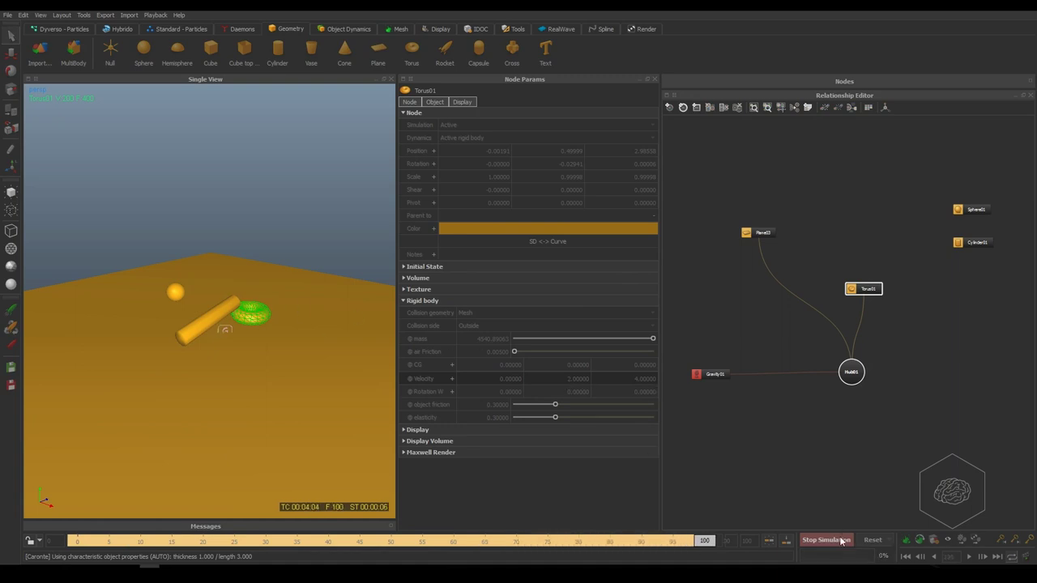
{"action": "left_click_drag", "start_coordinate": [704, 543], "coordinate": [90, 542]}
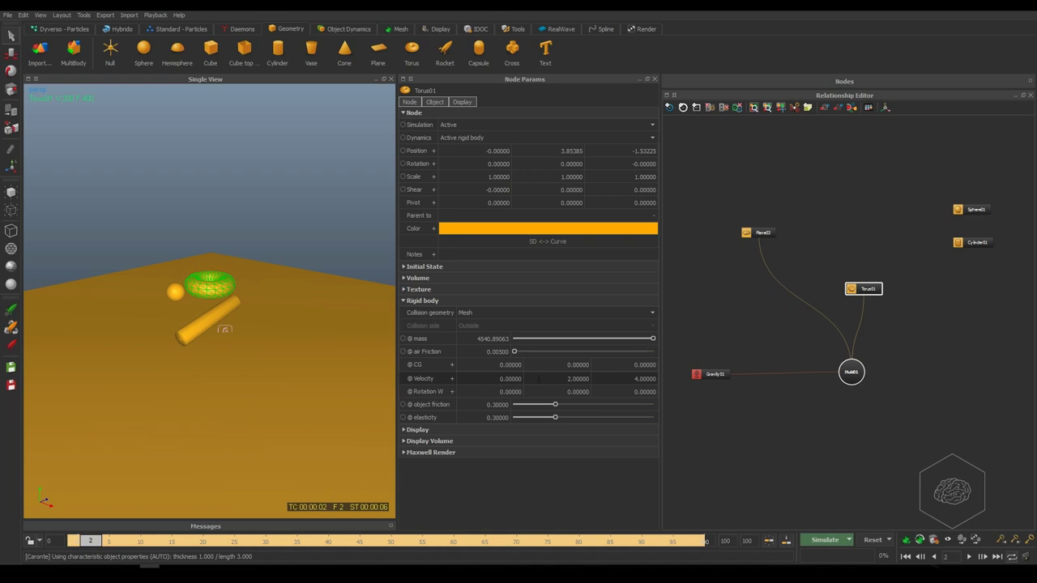
- Set both the Y and Z velocity of Torus01 to 0
{"action": "double_click", "coordinate": [540, 379]}
{"action": "type", "text": "0"}
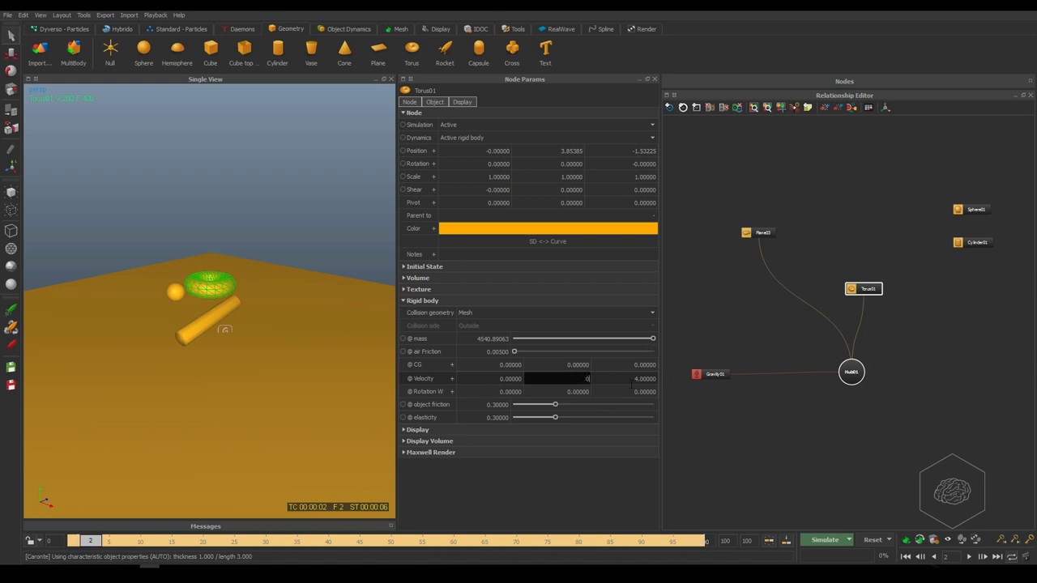
{"action": "double_click", "coordinate": [632, 379]}
{"action": "type", "text": "0"}
{"action": "key", "text": "Return"}
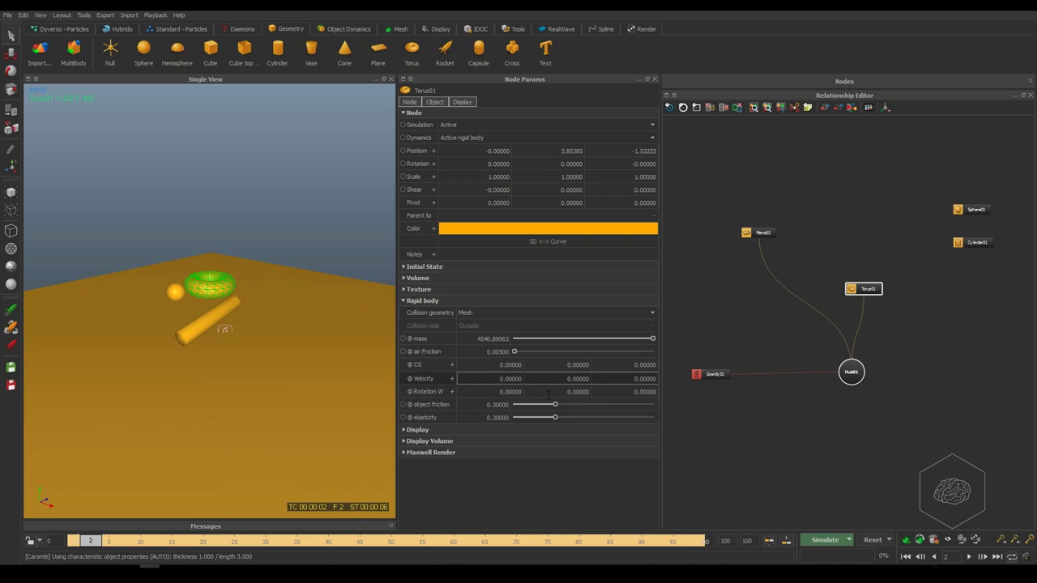
- Set the Y value of Torus01's Rotation W to 4 and simulate from frame 2 to frame 100, overwriting the cached data
{"action": "double_click", "coordinate": [578, 391]}
{"action": "type", "text": "0"}
{"action": "key", "text": "Return"}
{"action": "type", "text": "4"}
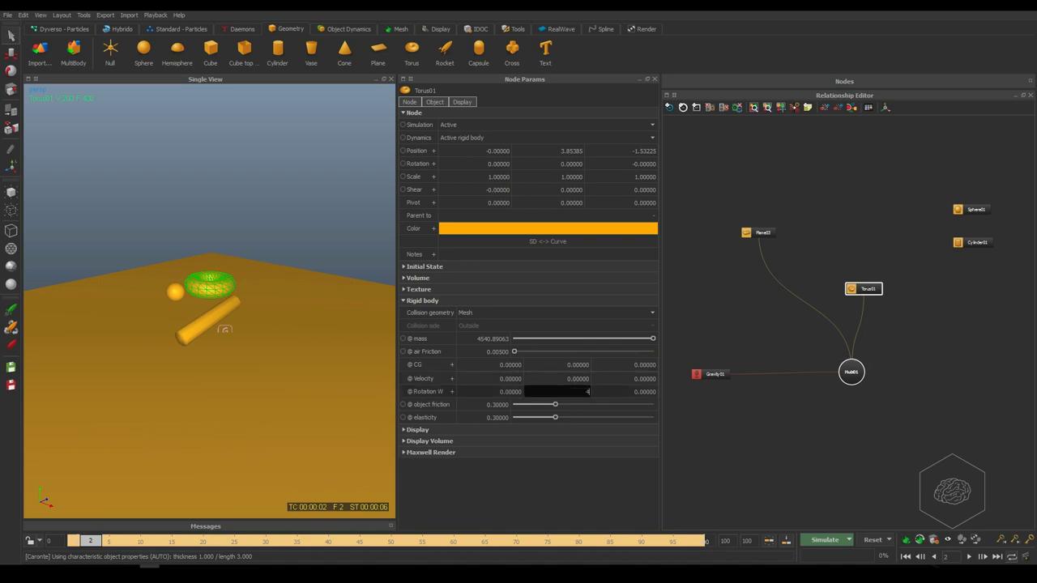
{"action": "key", "text": "Return"}
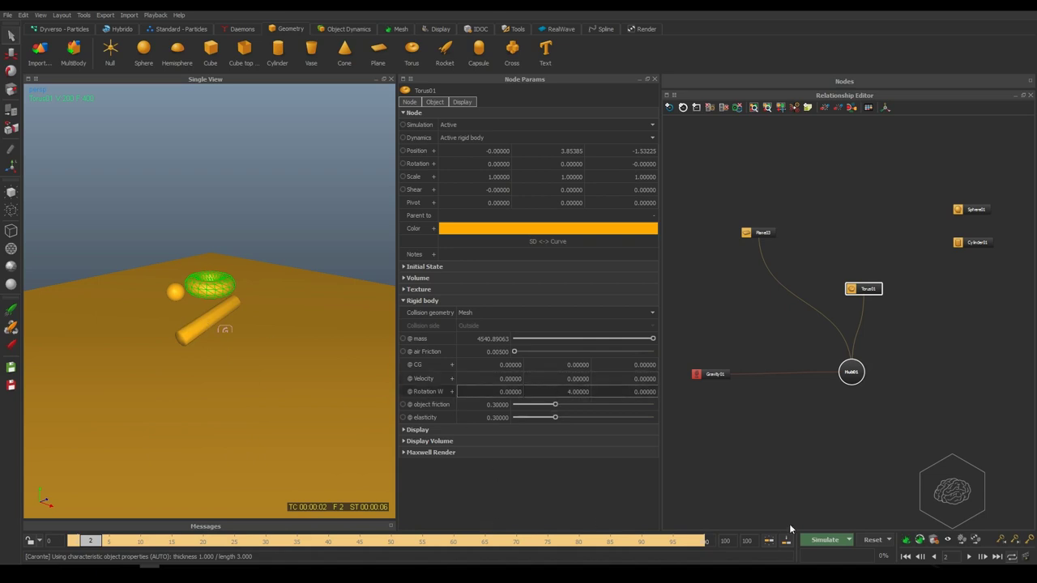
{"action": "left_click", "coordinate": [825, 539]}
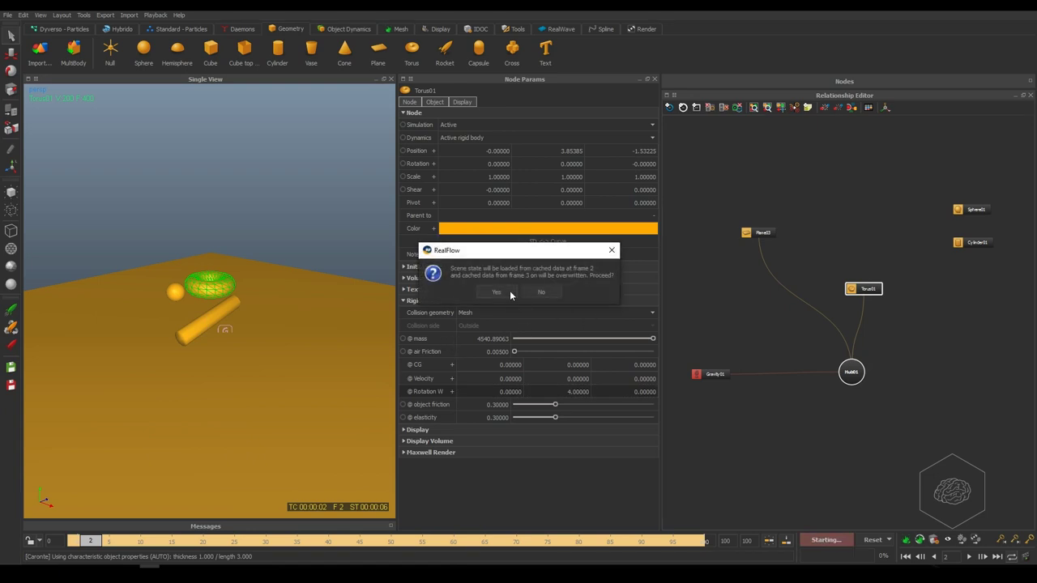
{"action": "left_click", "coordinate": [510, 295]}
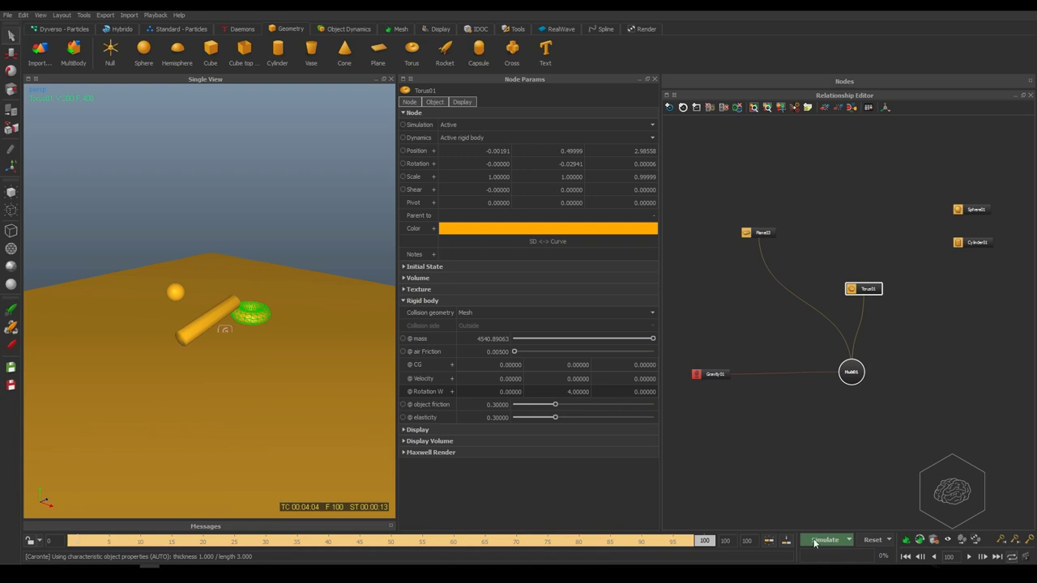
- Set the Z value of Torus01's Rotation W to 10, then simulate from a reset state and stop at about frame 44
{"action": "left_click", "coordinate": [642, 391]}
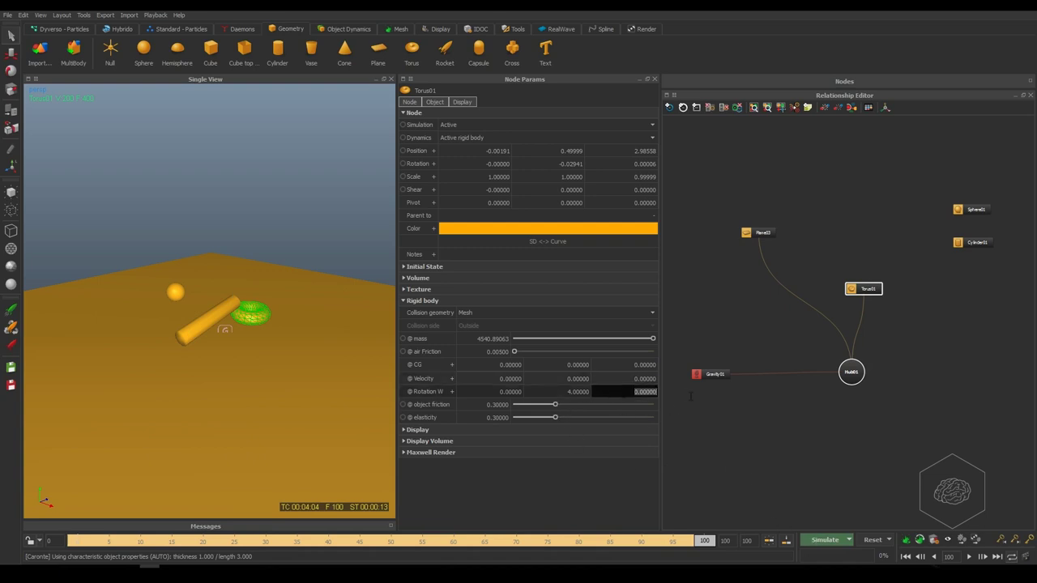
{"action": "type", "text": "10"}
{"action": "key", "text": "Return"}
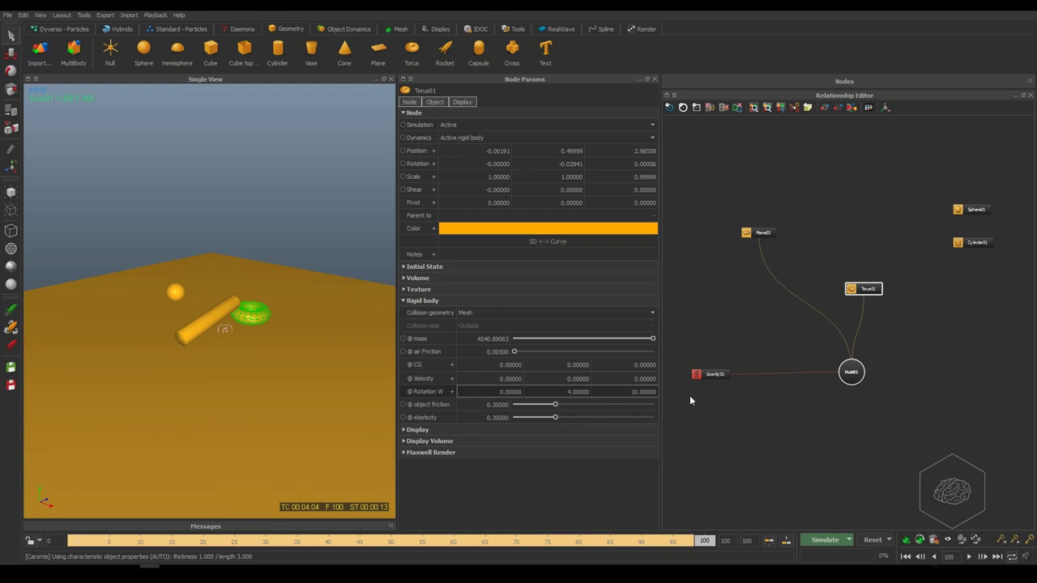
{"action": "left_click", "coordinate": [873, 540]}
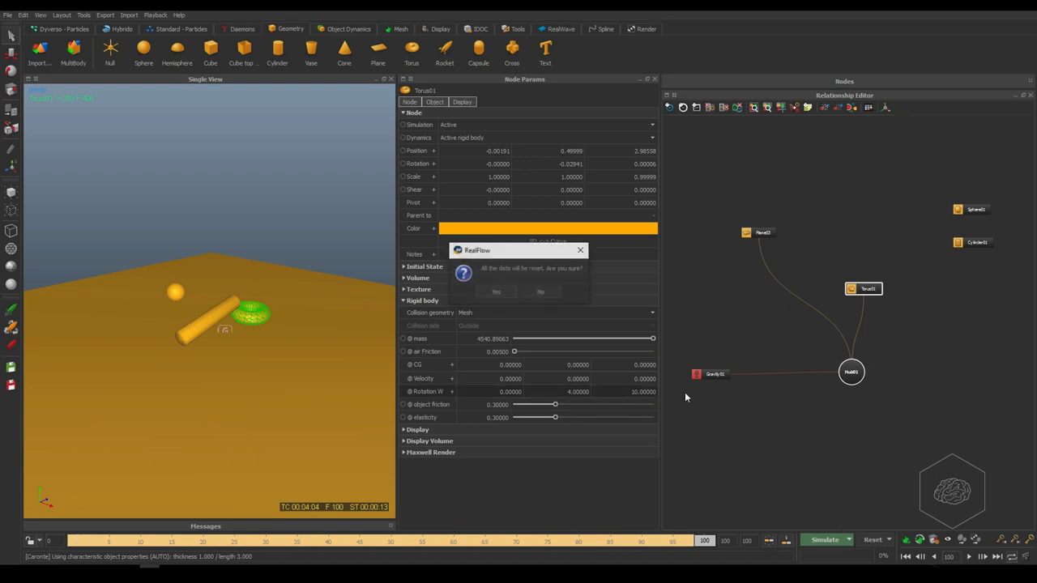
{"action": "left_click", "coordinate": [510, 295]}
{"action": "left_click", "coordinate": [822, 540]}
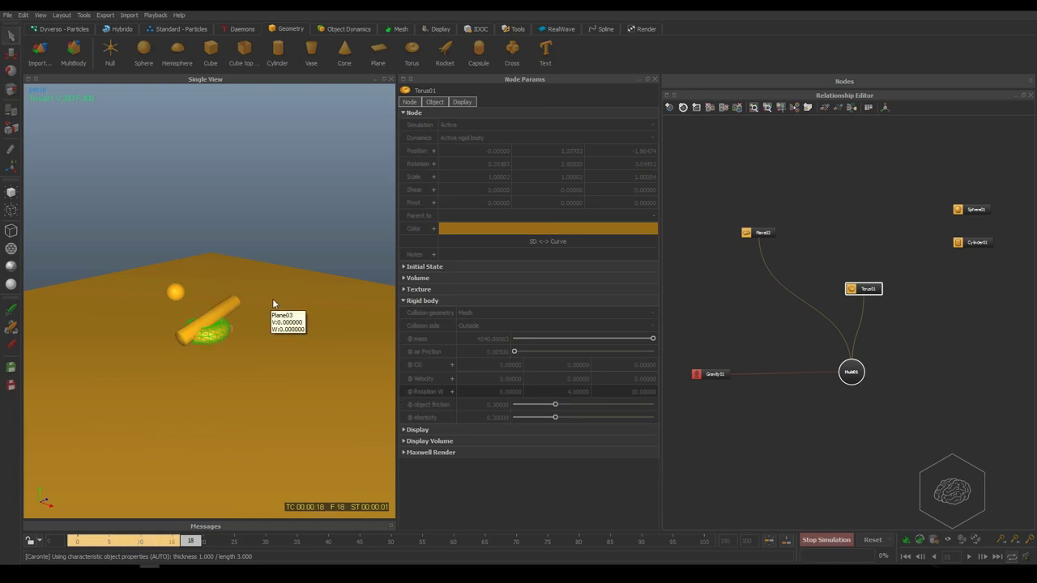
{"action": "left_click", "coordinate": [828, 539]}
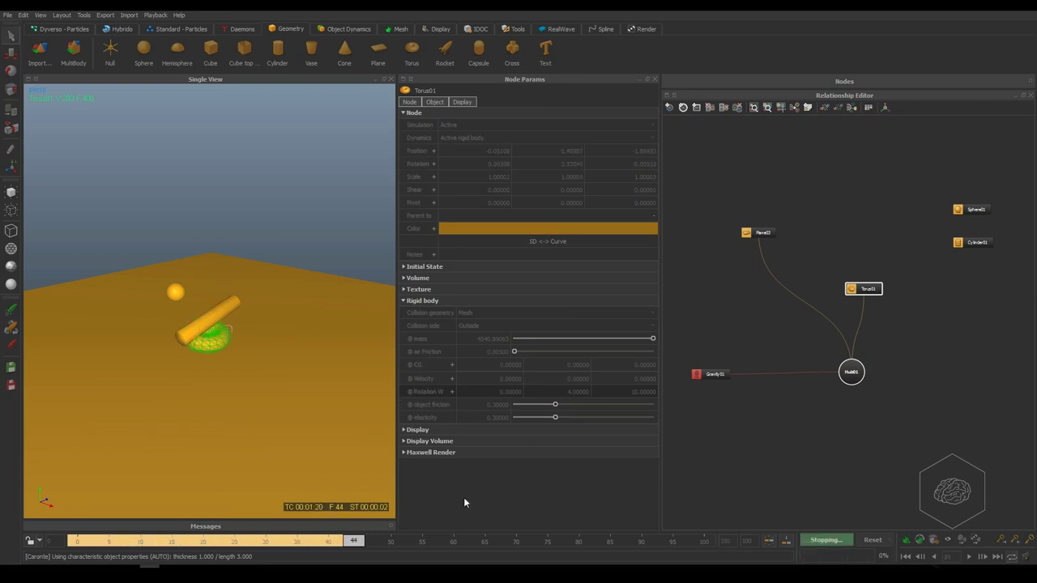
- Set the Y value of Torus01's Rotation W to 0 and simulate from a reset state up to frame 100
{"action": "double_click", "coordinate": [578, 391]}
{"action": "type", "text": "0"}
{"action": "key", "text": "Return"}
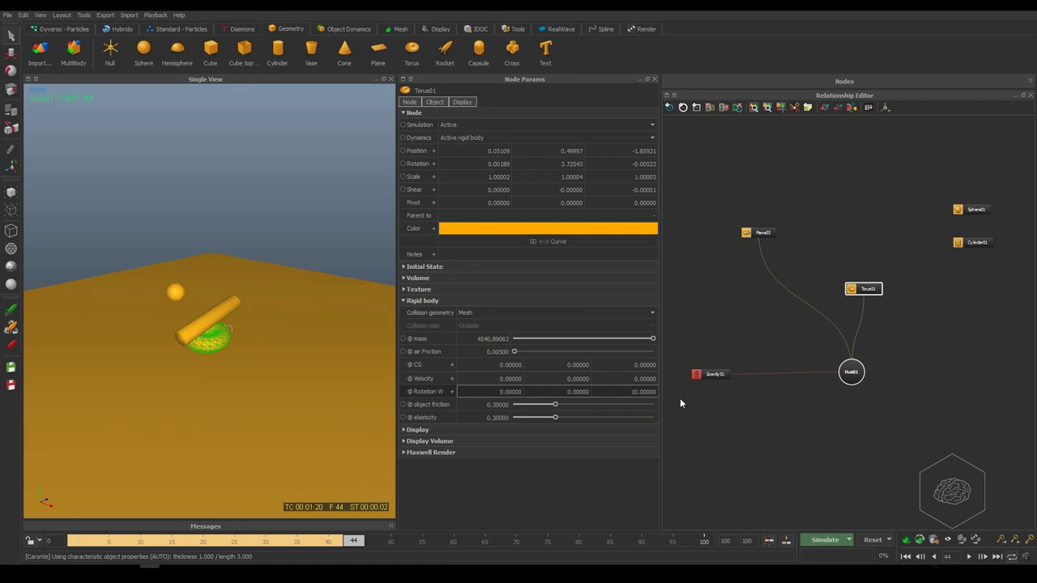
{"action": "left_click", "coordinate": [869, 539]}
{"action": "left_click", "coordinate": [511, 301]}
{"action": "left_click", "coordinate": [823, 539]}
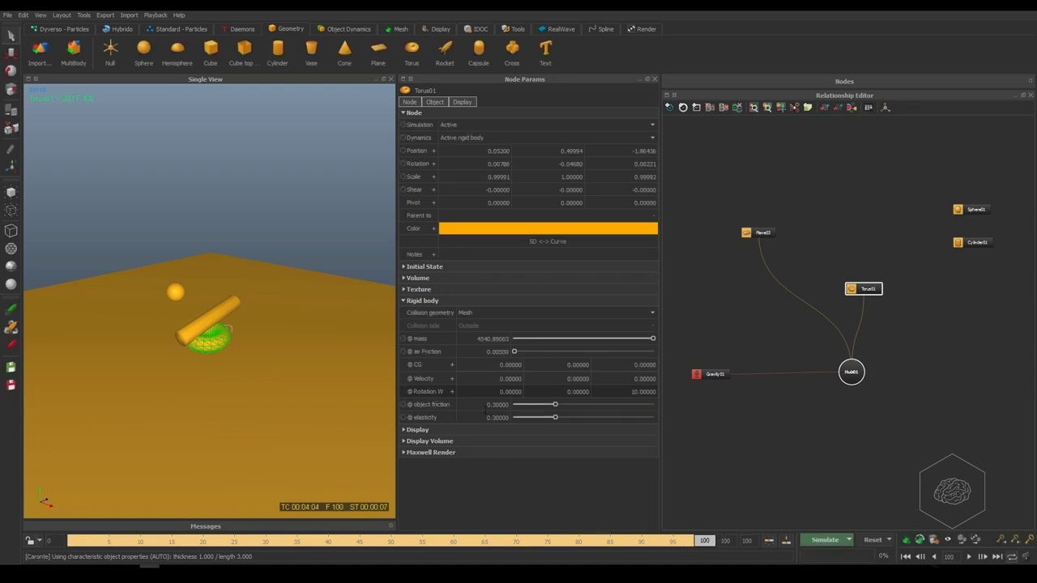
- Scrub the timeline back to frame 2 and set the elasticity of Torus01 to 1
{"action": "left_click_drag", "start_coordinate": [705, 540], "coordinate": [90, 541]}
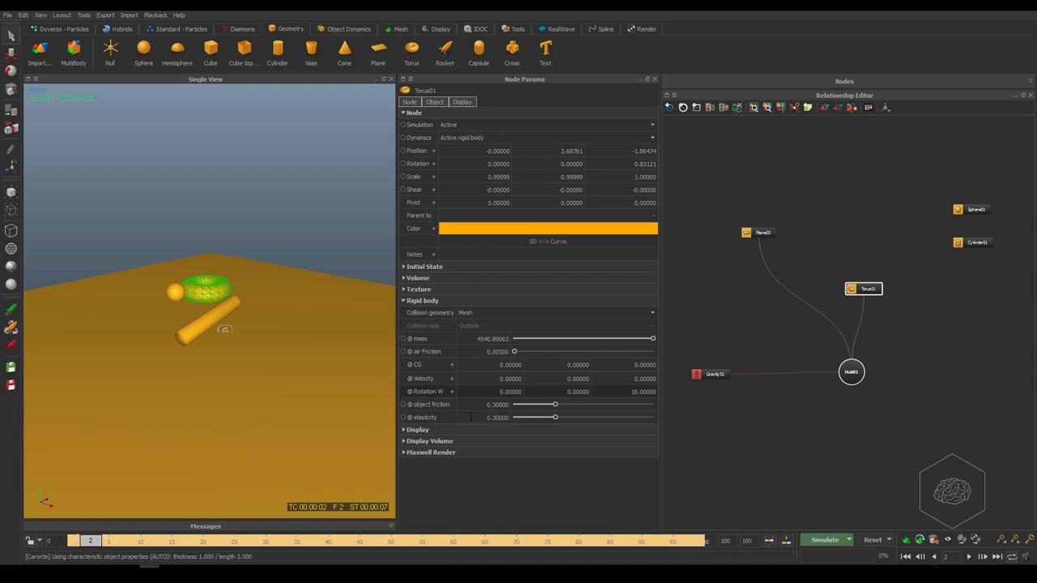
{"action": "double_click", "coordinate": [471, 417]}
{"action": "type", "text": "1"}
{"action": "key", "text": "Return"}
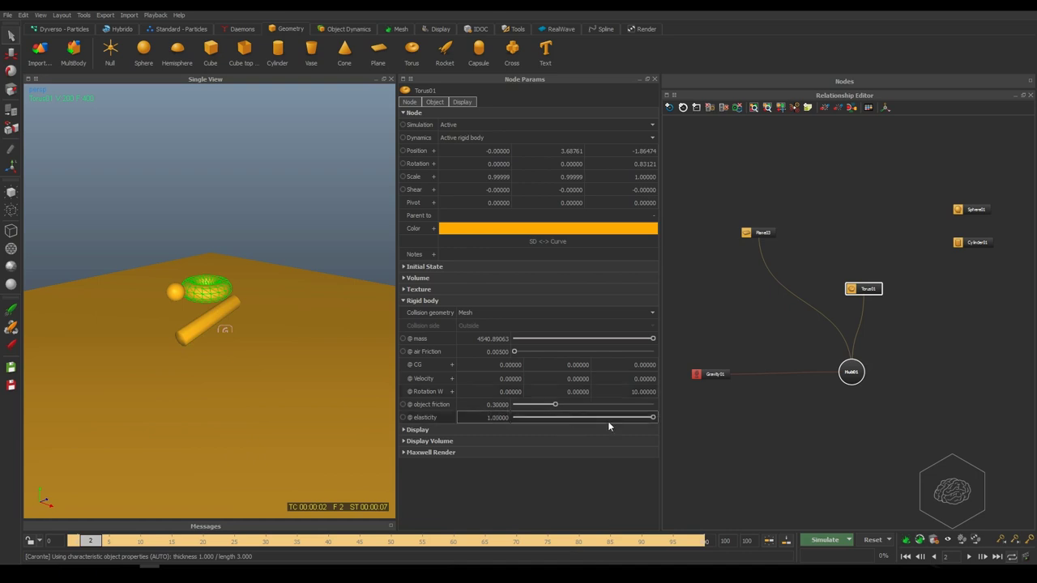
- Reset the scene and simulate the fall of Torus01, stopping at about frame 62
{"action": "left_click", "coordinate": [871, 540]}
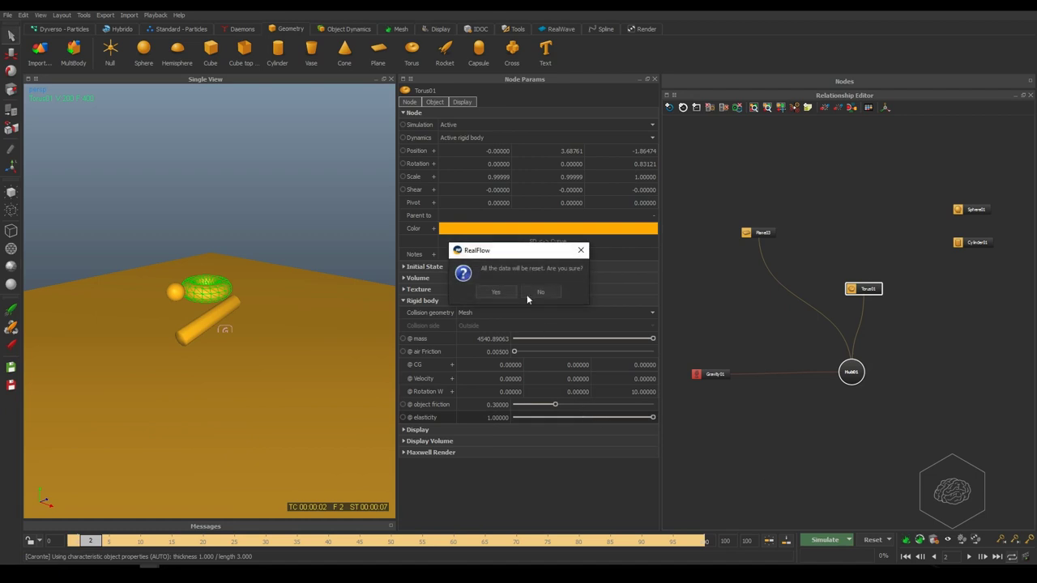
{"action": "key", "text": "Return"}
{"action": "left_click", "coordinate": [824, 540]}
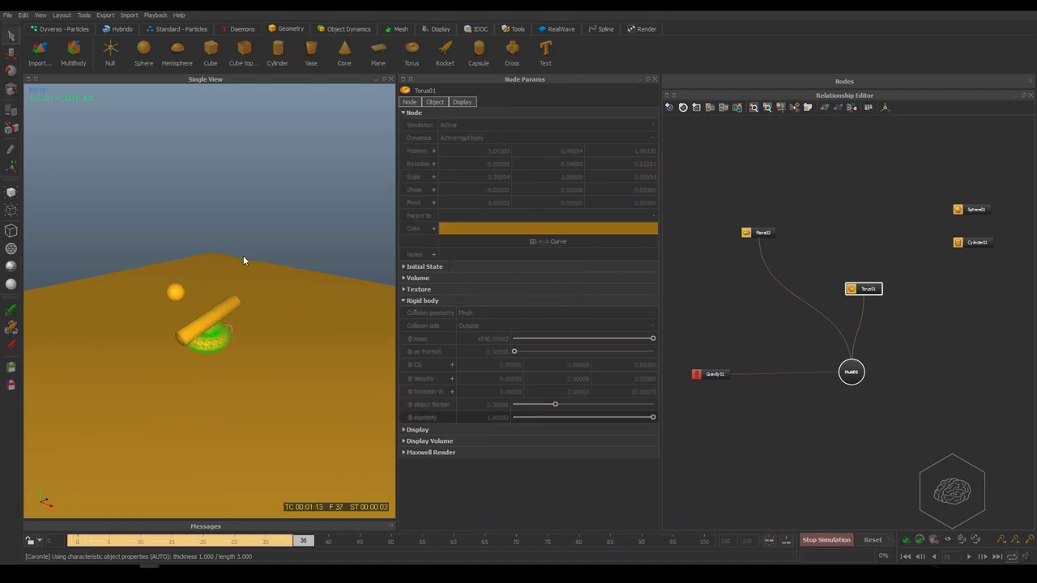
{"action": "left_click", "coordinate": [814, 541]}
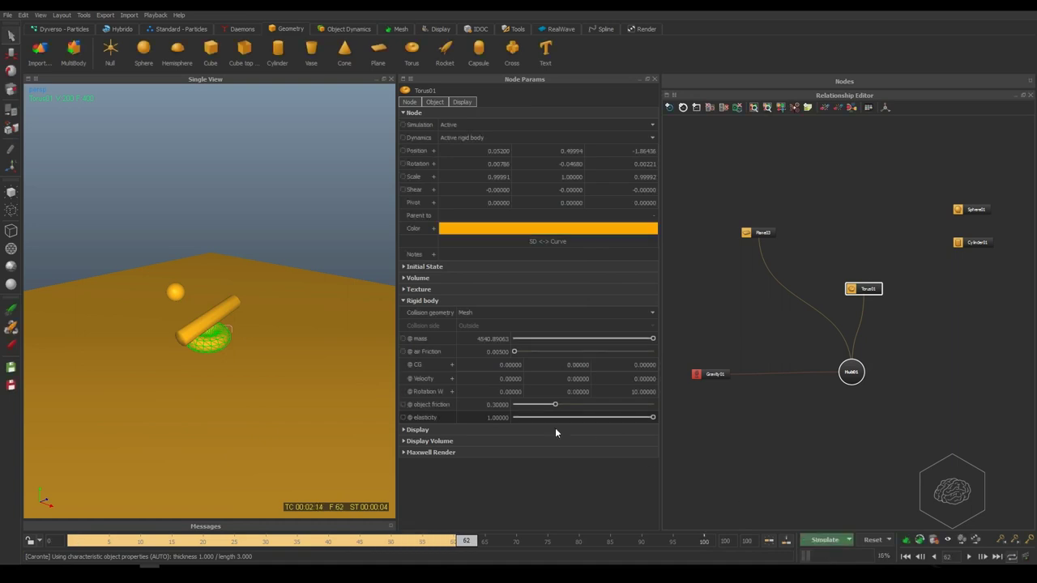
- Set the object friction of Torus01 to 0 and enter 1 again for its elasticity
{"action": "double_click", "coordinate": [487, 404]}
{"action": "type", "text": "0"}
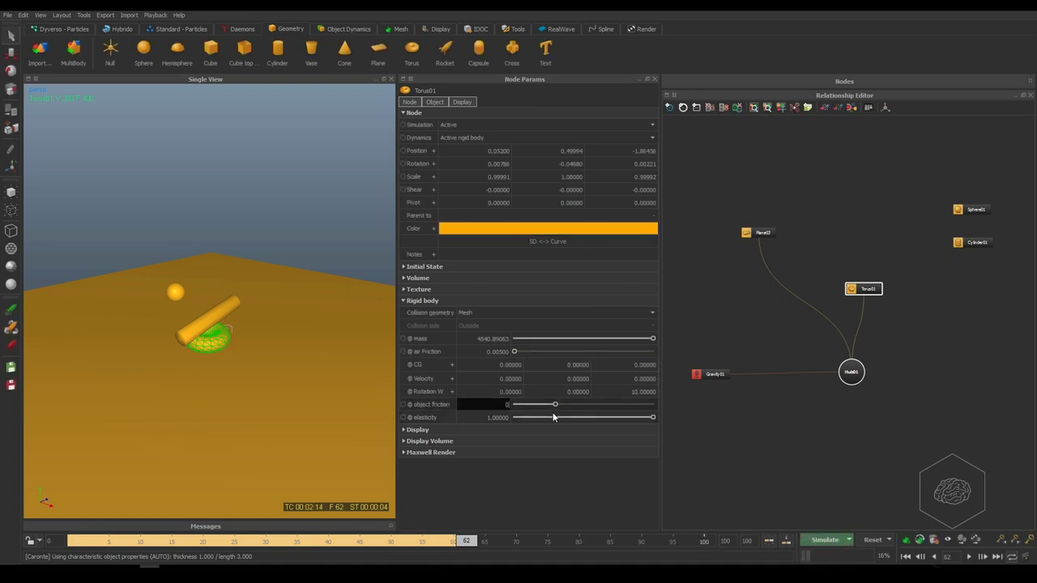
{"action": "key", "text": "Return"}
{"action": "key", "text": "Tab"}
{"action": "key", "text": "BackSpace"}
{"action": "type", "text": "1"}
{"action": "key", "text": "Return"}
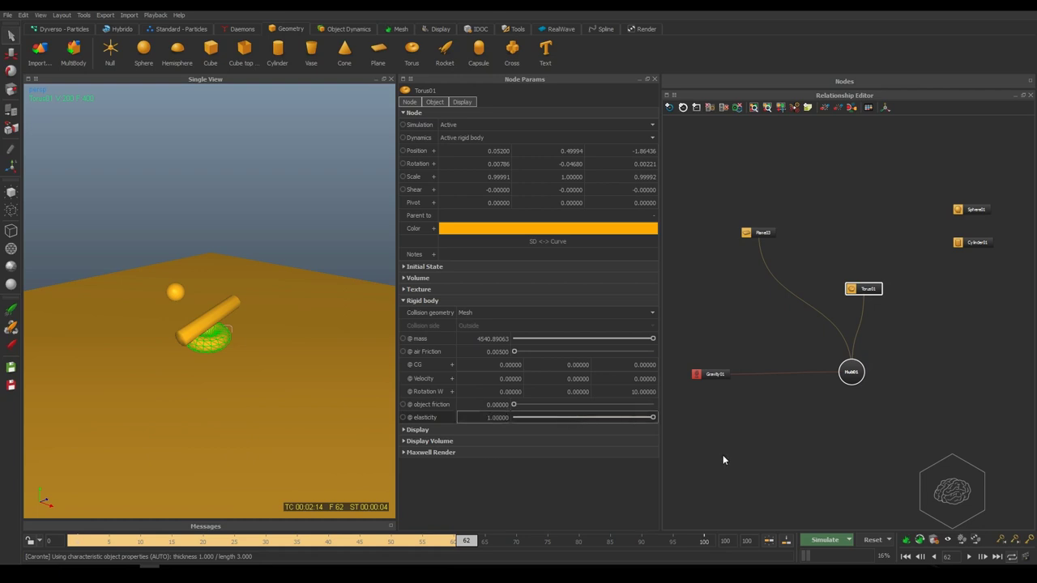
- Reset the scene and simulate the frictionless Torus01, stopping at about frame 64
{"action": "left_click", "coordinate": [873, 539]}
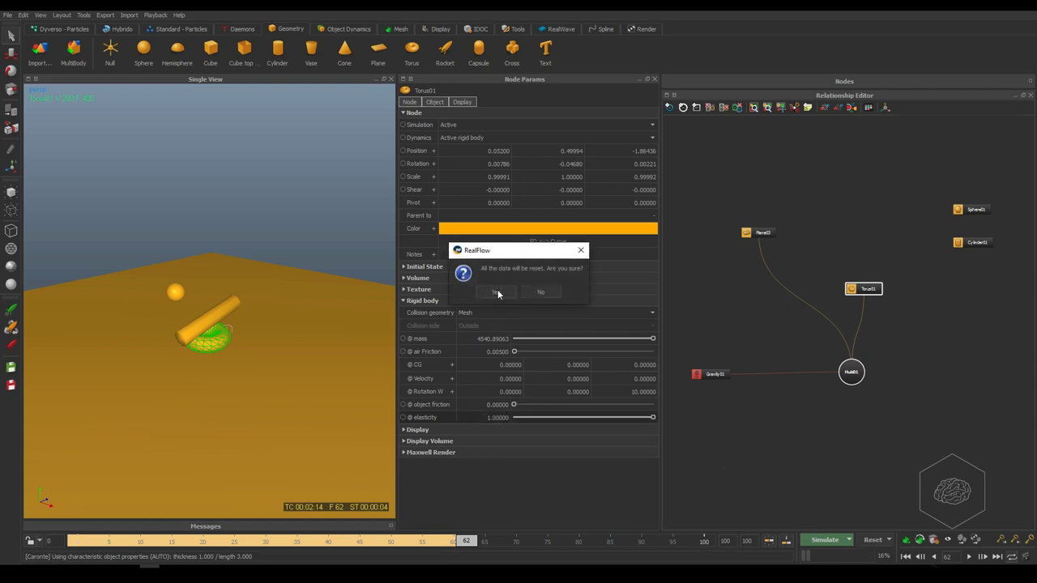
{"action": "left_click", "coordinate": [498, 289]}
{"action": "left_click", "coordinate": [824, 539]}
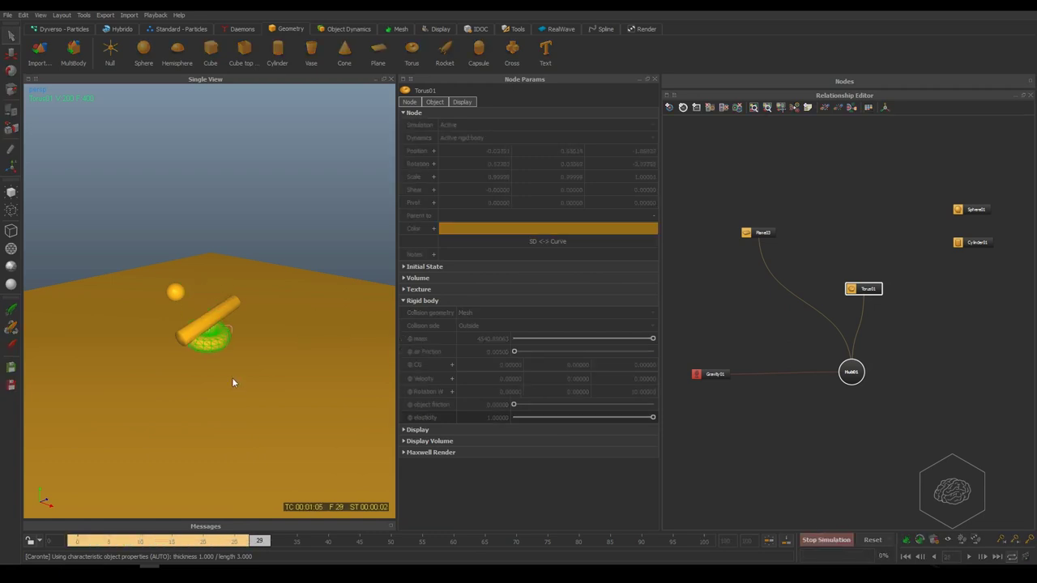
{"action": "left_click", "coordinate": [826, 539]}
- Hide Sphere01 and Cylinder01 in the viewport
{"action": "left_click", "coordinate": [758, 233]}
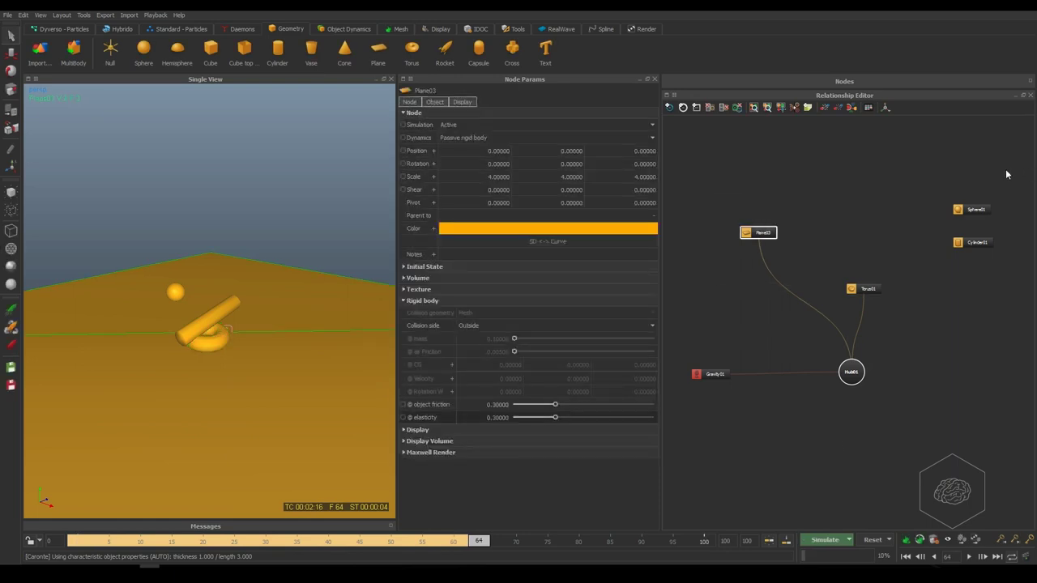
{"action": "left_click_drag", "start_coordinate": [1007, 174], "coordinate": [982, 370]}
{"action": "left_click", "coordinate": [14, 214]}
{"action": "left_click", "coordinate": [680, 322]}
- Set the elasticity of Plane03 to 1 and simulate from a reset state up to frame 100
{"action": "left_click", "coordinate": [758, 233]}
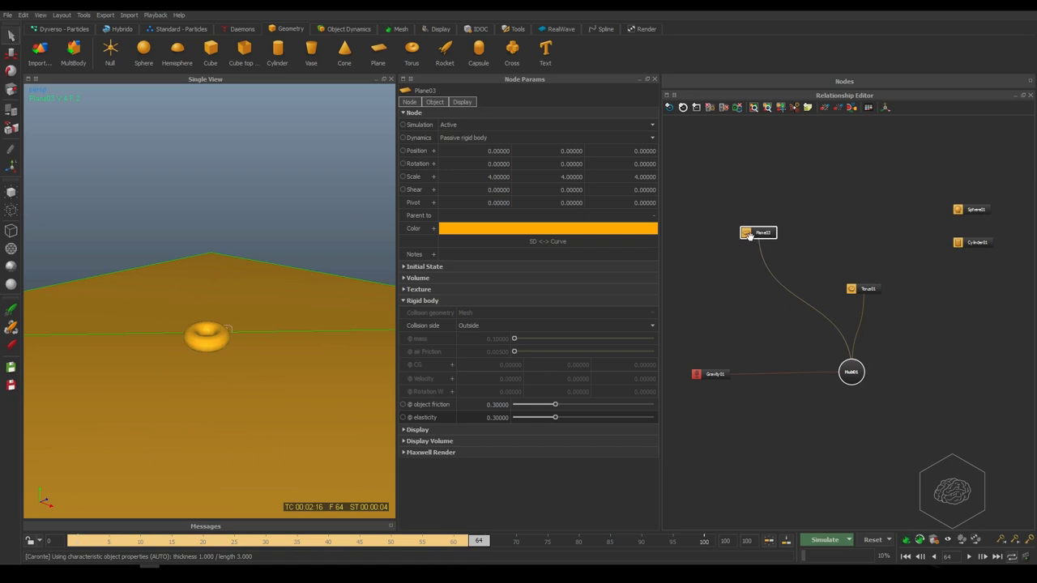
{"action": "left_click", "coordinate": [479, 418]}
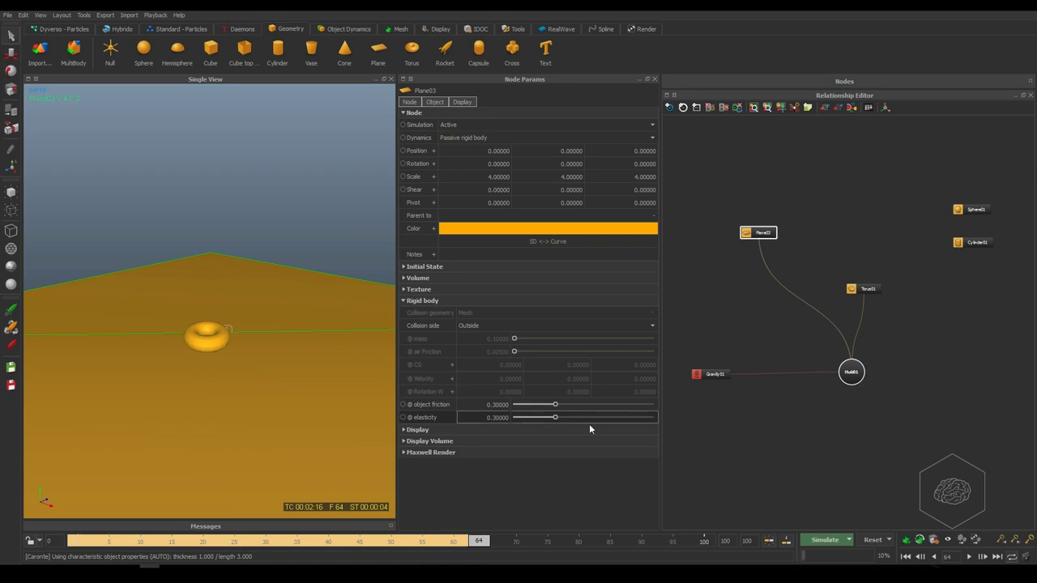
{"action": "type", "text": "1"}
{"action": "key", "text": "Return"}
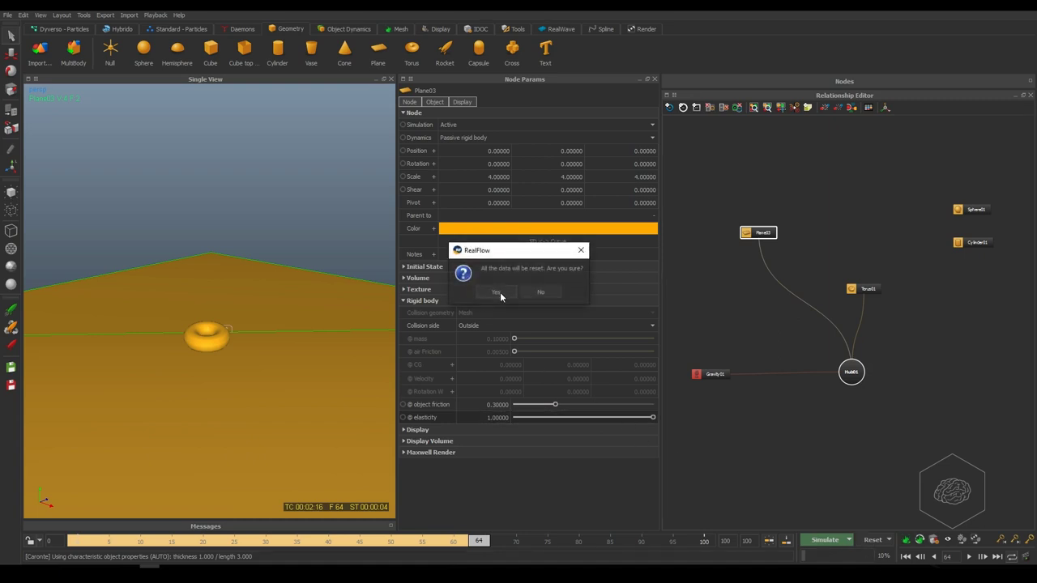
{"action": "left_click", "coordinate": [495, 292]}
{"action": "left_click", "coordinate": [823, 540]}
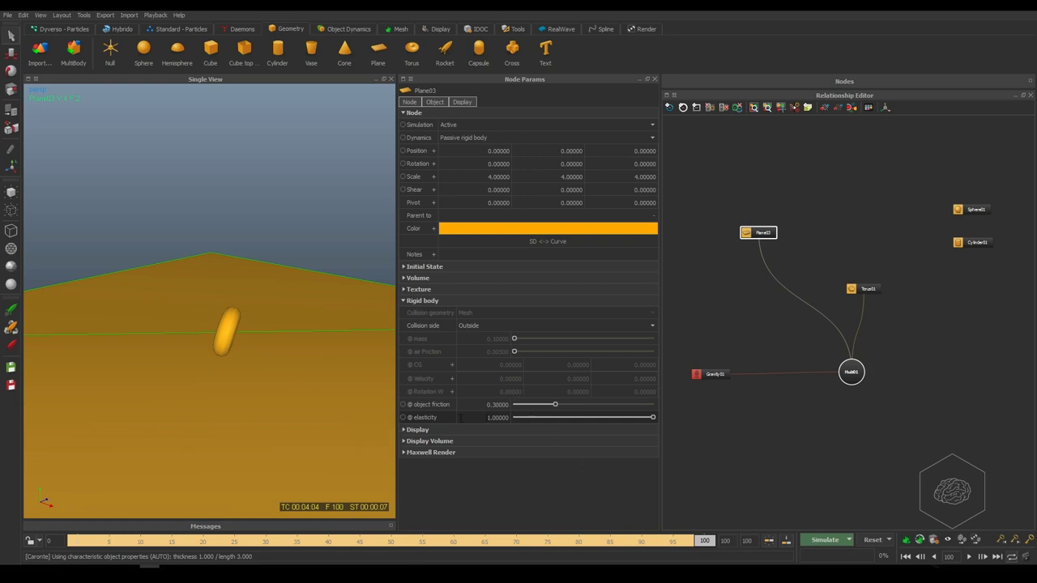
- Set the elasticity of Torus01 to 0 and simulate from a reset state up to frame 100
{"action": "left_click", "coordinate": [881, 249]}
{"action": "left_click", "coordinate": [866, 288]}
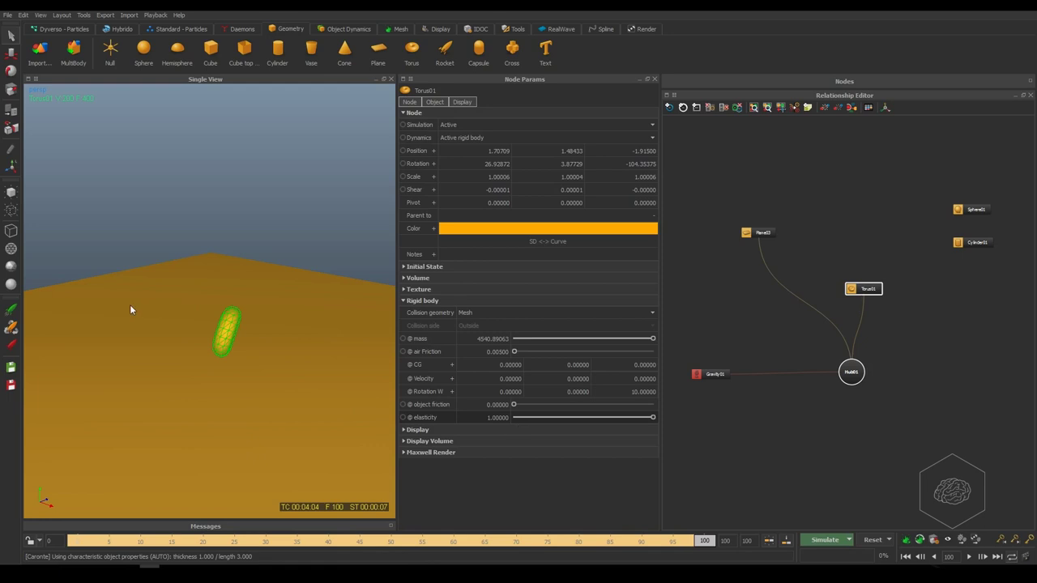
{"action": "double_click", "coordinate": [496, 417]}
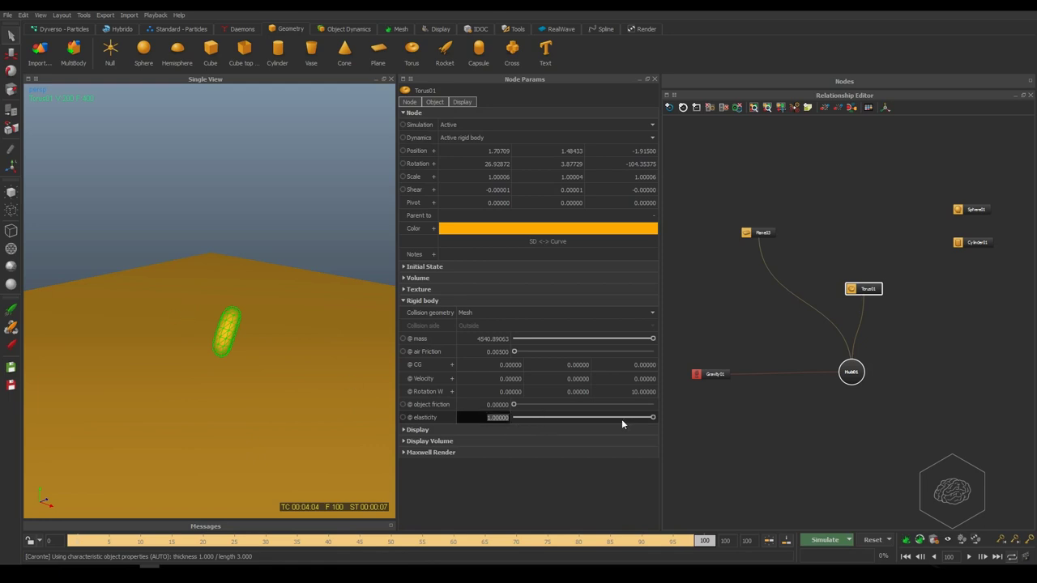
{"action": "type", "text": "0"}
{"action": "key", "text": "Return"}
{"action": "left_click", "coordinate": [875, 540]}
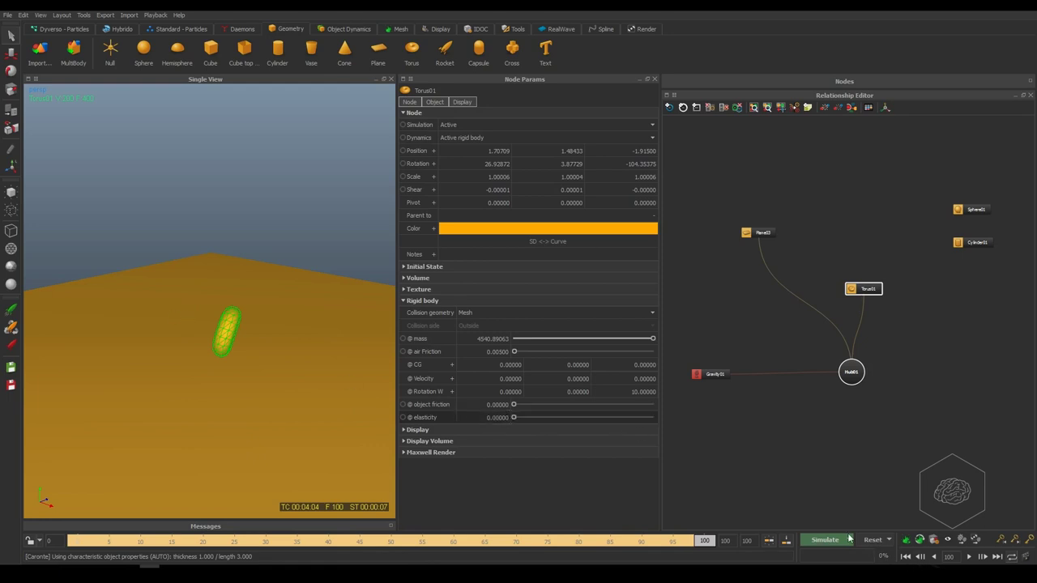
{"action": "left_click", "coordinate": [491, 293]}
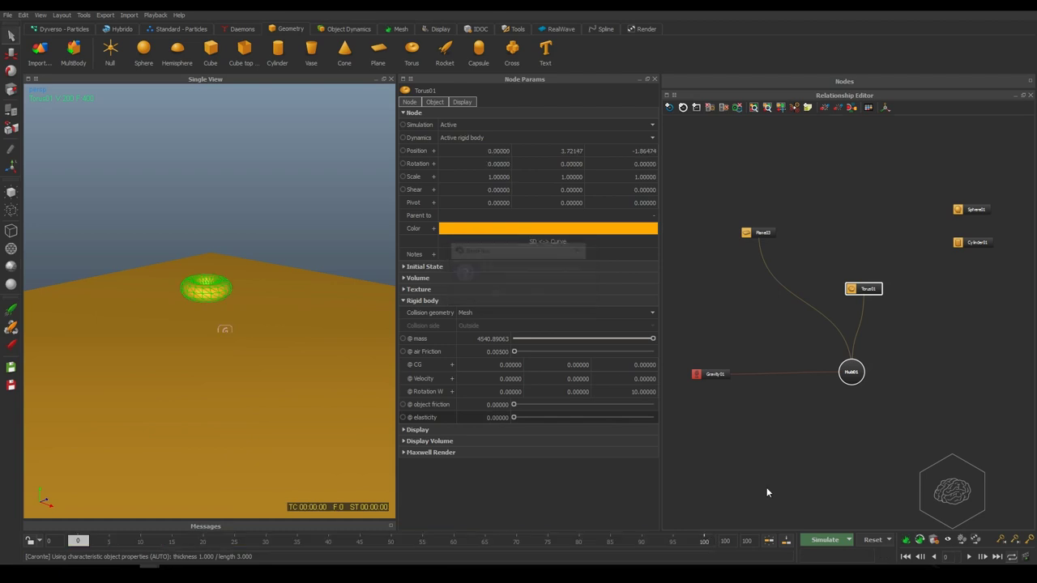
{"action": "left_click", "coordinate": [824, 540]}
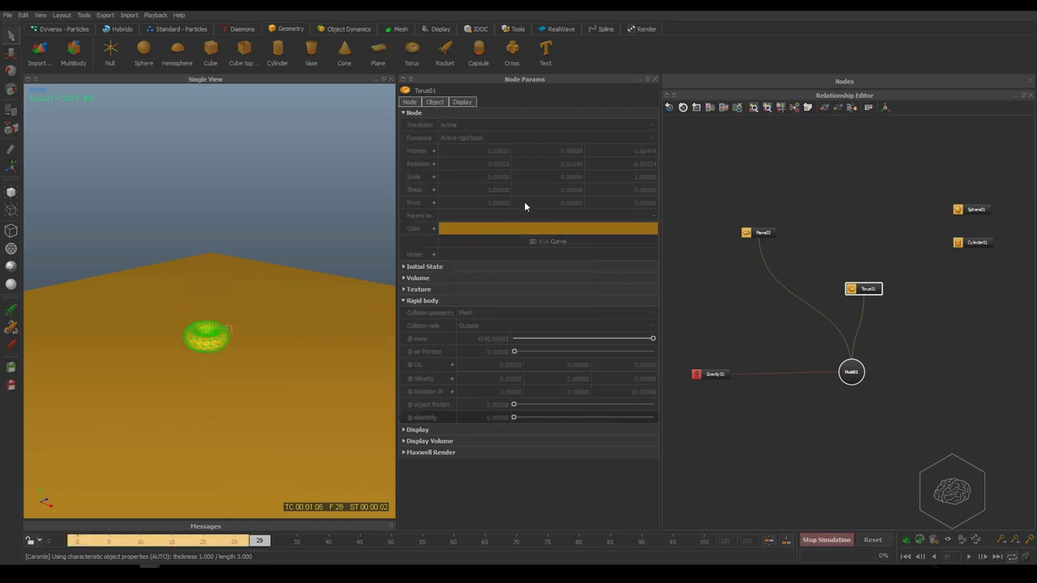
{"action": "left_click_drag", "start_coordinate": [830, 166], "coordinate": [785, 233]}
{"action": "left_click_drag", "start_coordinate": [867, 253], "coordinate": [857, 312]}
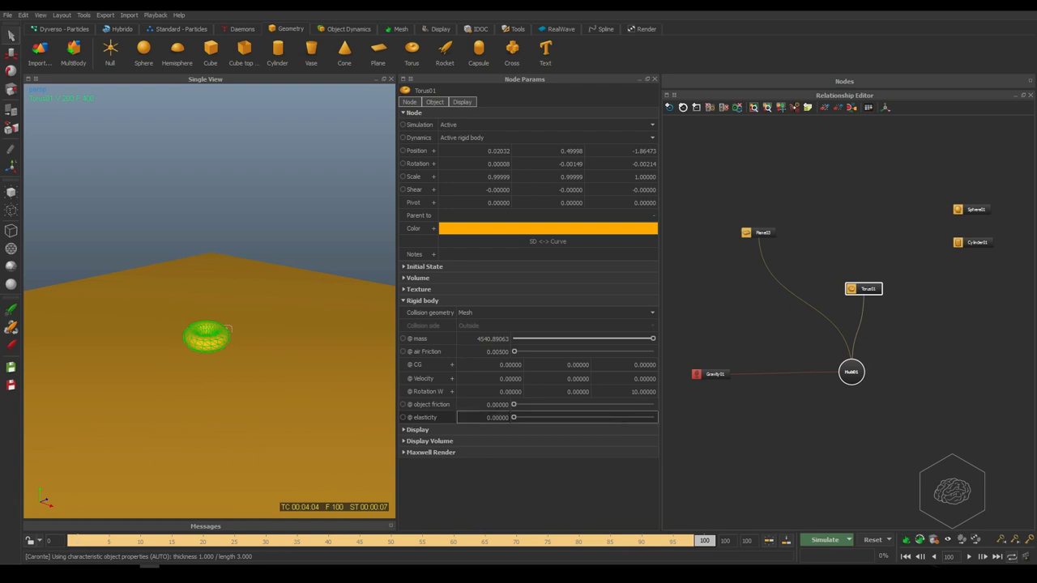
- Set the elasticity of Torus01 to 0.25
{"action": "left_click", "coordinate": [470, 420]}
{"action": "type", "text": "0."}
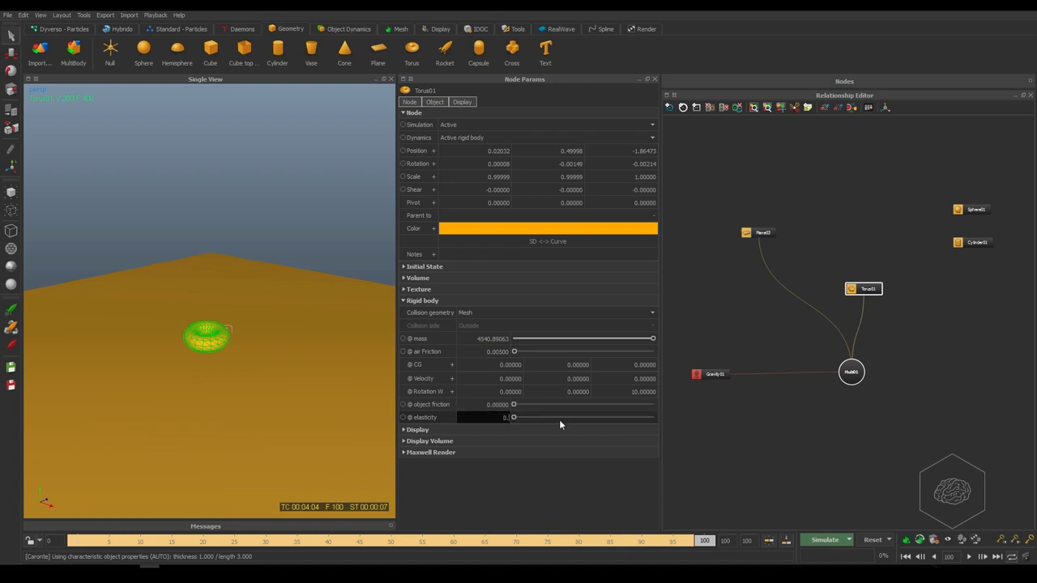
{"action": "type", "text": "25"}
{"action": "key", "text": "Return"}
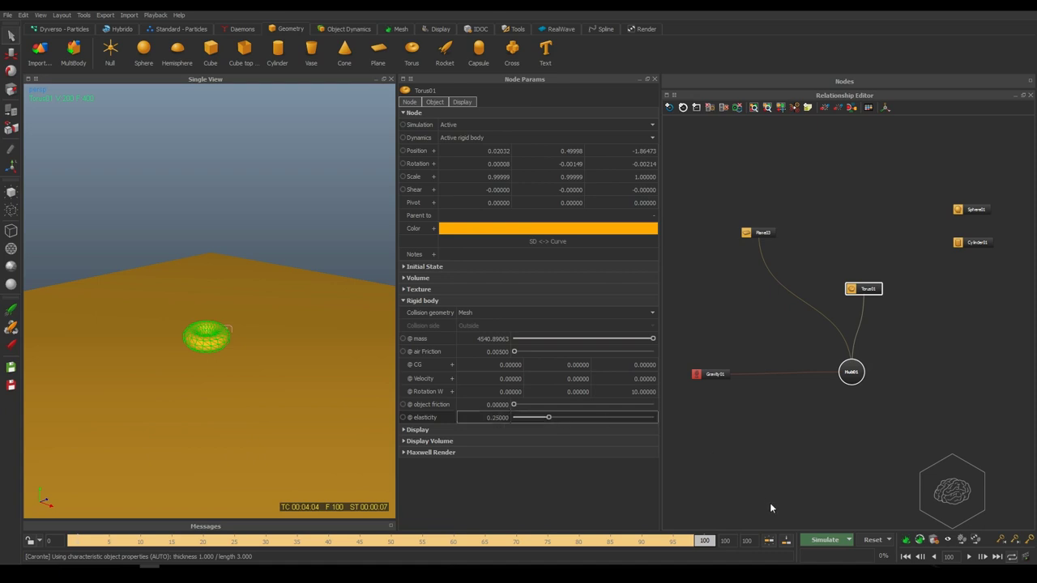
- Reset the scene, simulate Torus01 up to about frame 74 and return the timeline to frame 0
{"action": "left_click", "coordinate": [873, 539]}
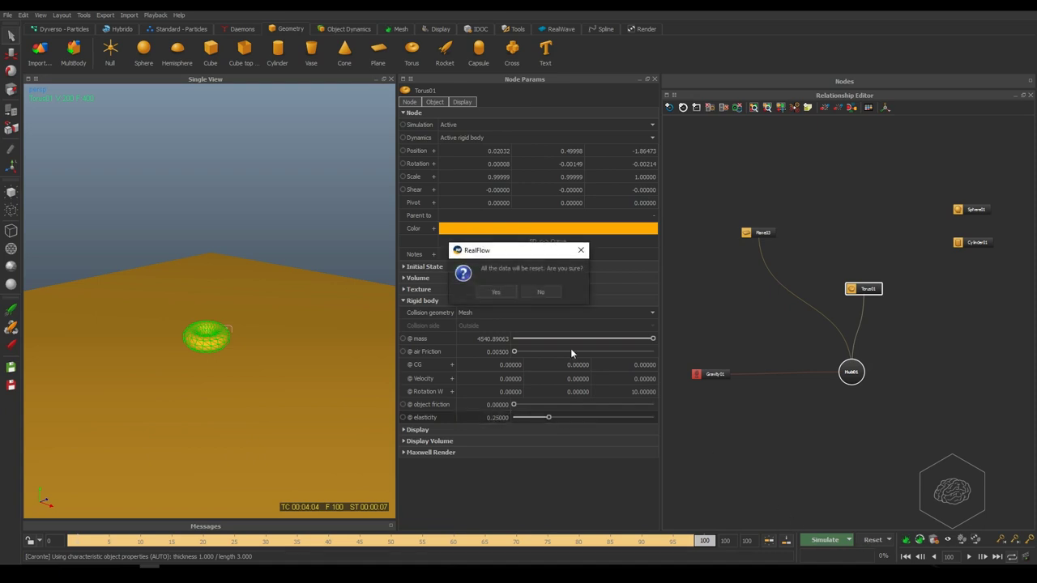
{"action": "left_click", "coordinate": [510, 292]}
{"action": "left_click", "coordinate": [825, 540]}
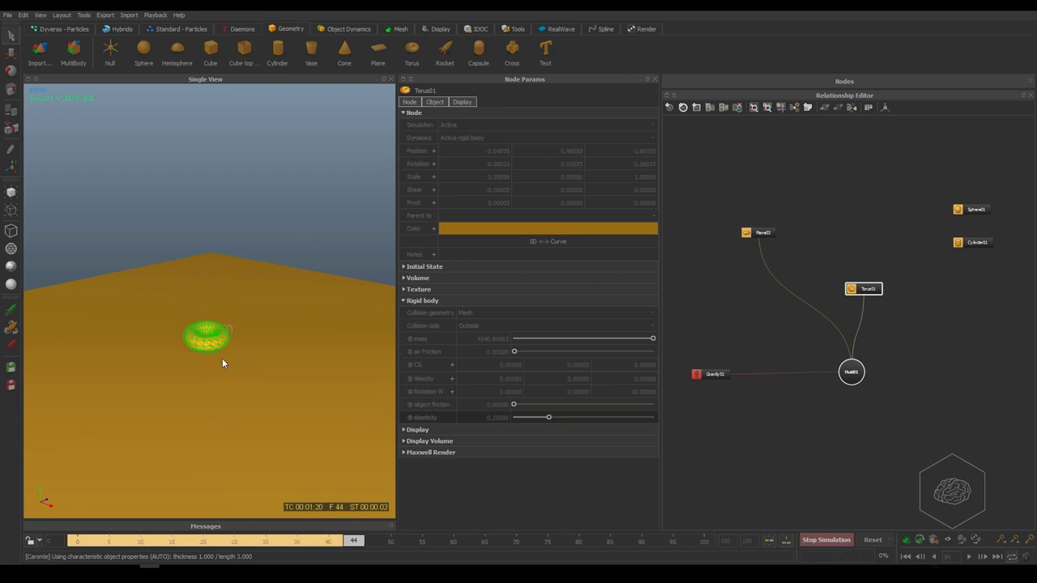
{"action": "key", "text": "Escape"}
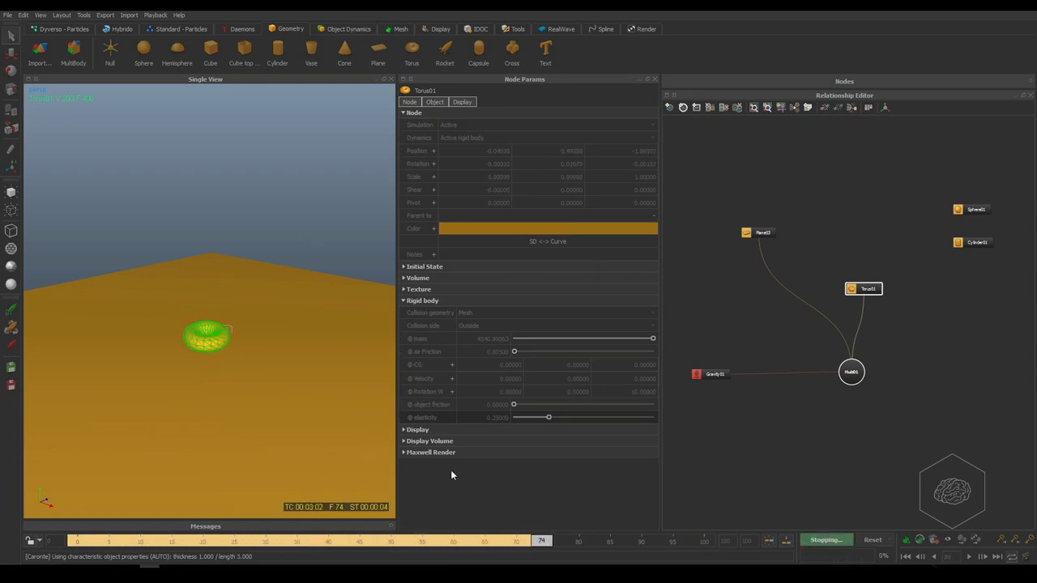
{"action": "left_click_drag", "start_coordinate": [547, 553], "coordinate": [78, 541]}
{"action": "left_click", "coordinate": [769, 415]}
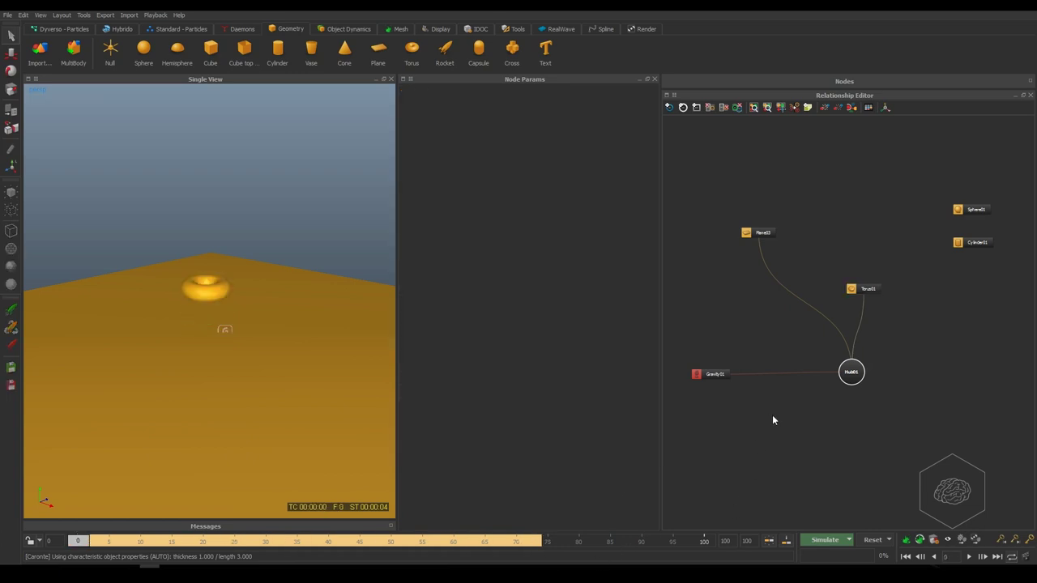
- Connect Sphere01 to Hub01 and remove the link between Torus01 and Hub01
{"action": "left_click_drag", "start_coordinate": [868, 287], "coordinate": [865, 218]}
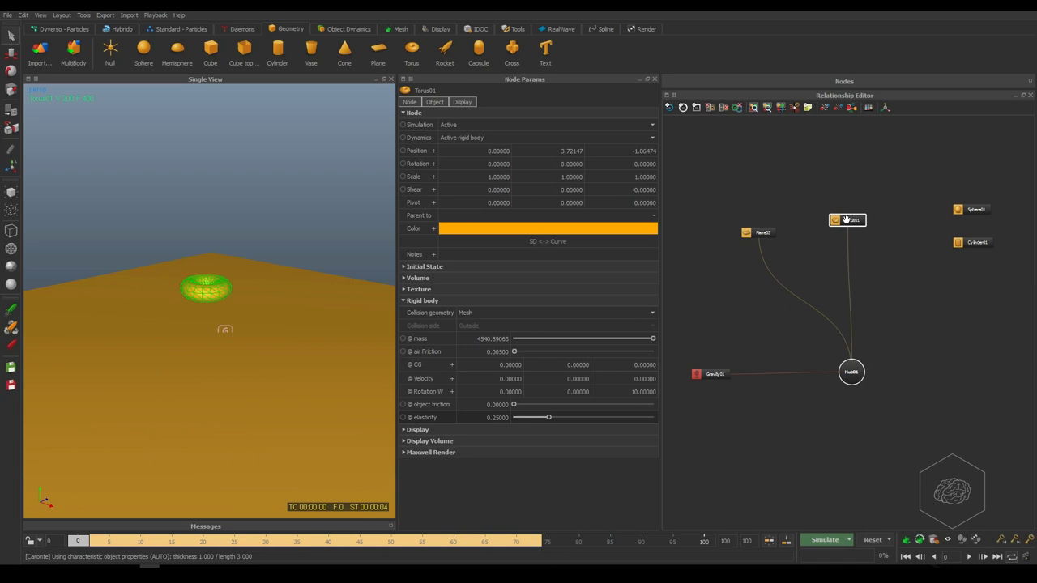
{"action": "left_click_drag", "start_coordinate": [975, 208], "coordinate": [852, 372]}
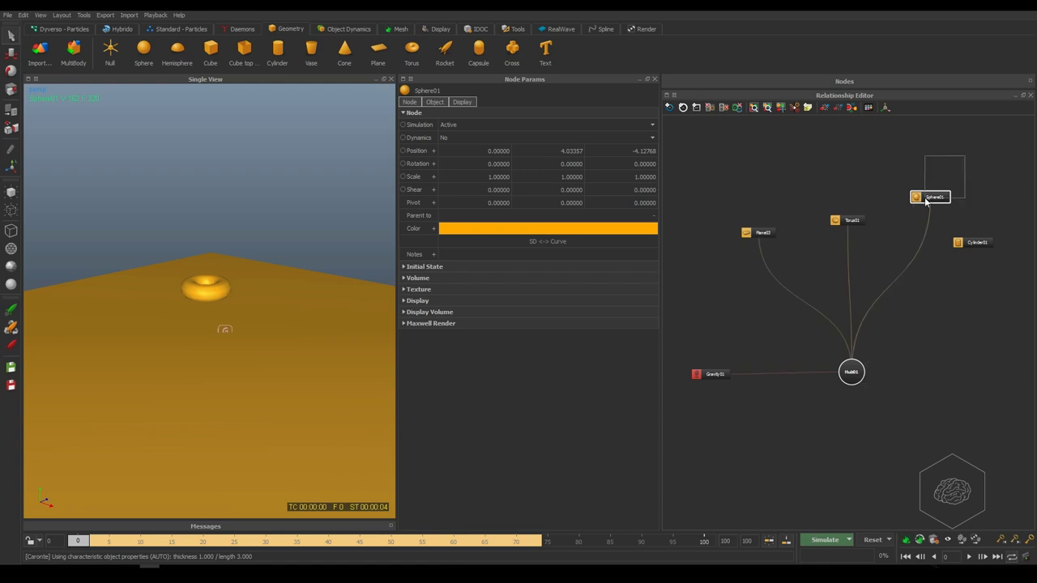
{"action": "left_click", "coordinate": [847, 220]}
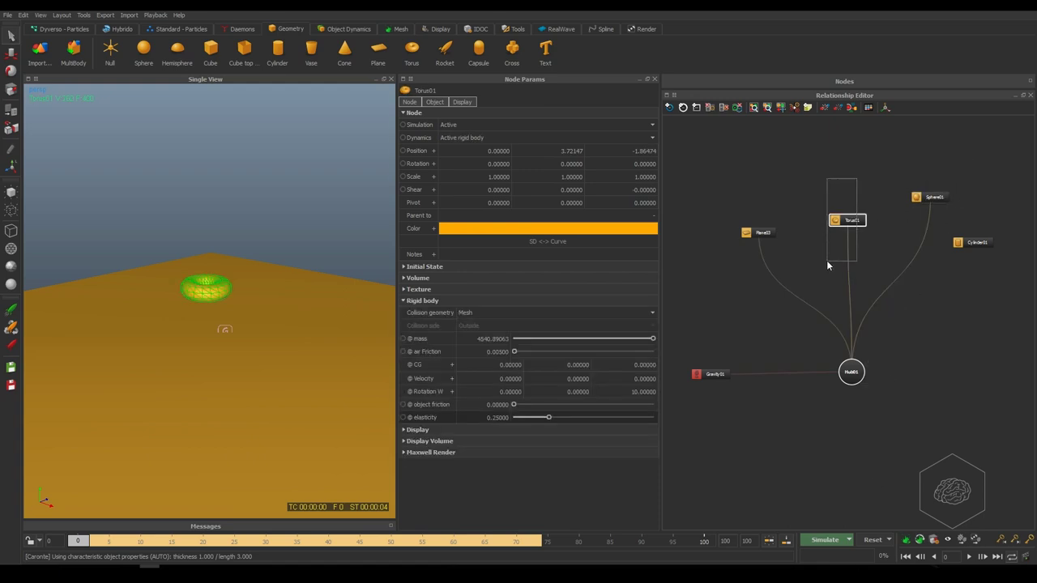
{"action": "left_click", "coordinate": [850, 311]}
{"action": "key", "text": "Delete"}
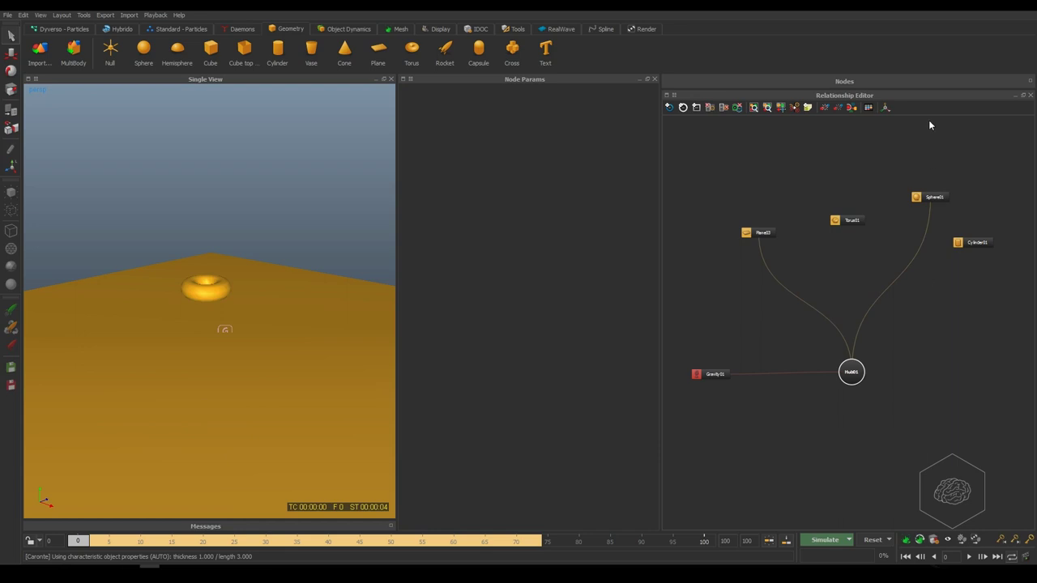
- Hide Torus01 and show Sphere01 in the viewport
{"action": "left_click", "coordinate": [848, 220]}
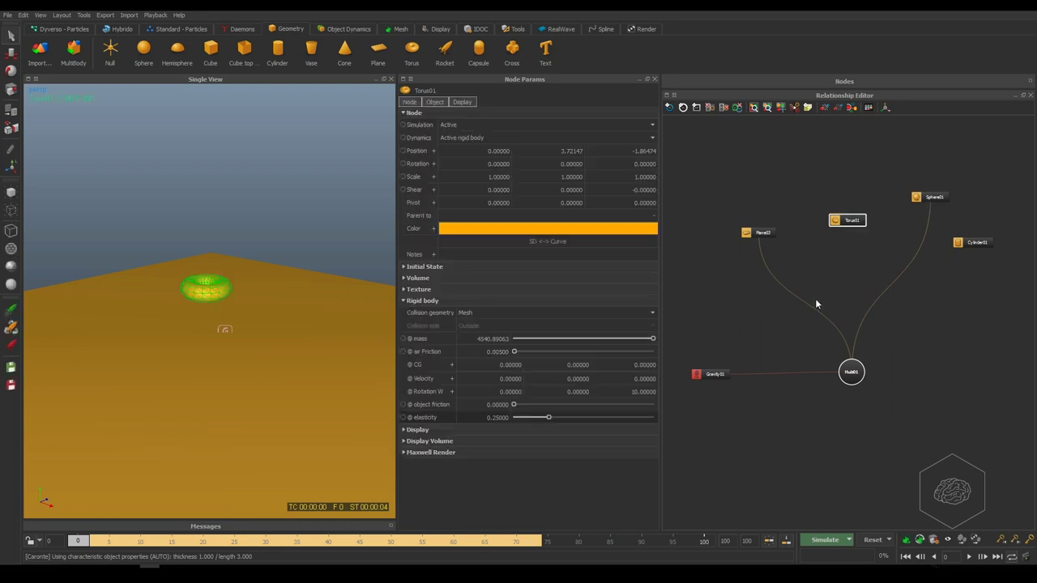
{"action": "left_click", "coordinate": [11, 212]}
{"action": "left_click", "coordinate": [69, 213]}
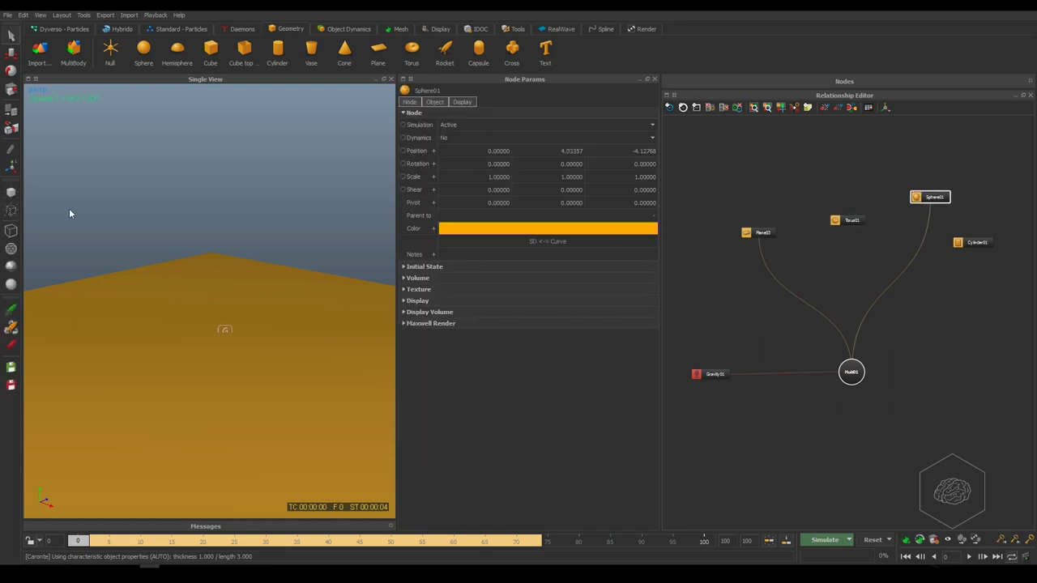
- Set the dynamics of Sphere01 to Soft body and frame the sphere in the viewport
{"action": "left_click", "coordinate": [460, 137]}
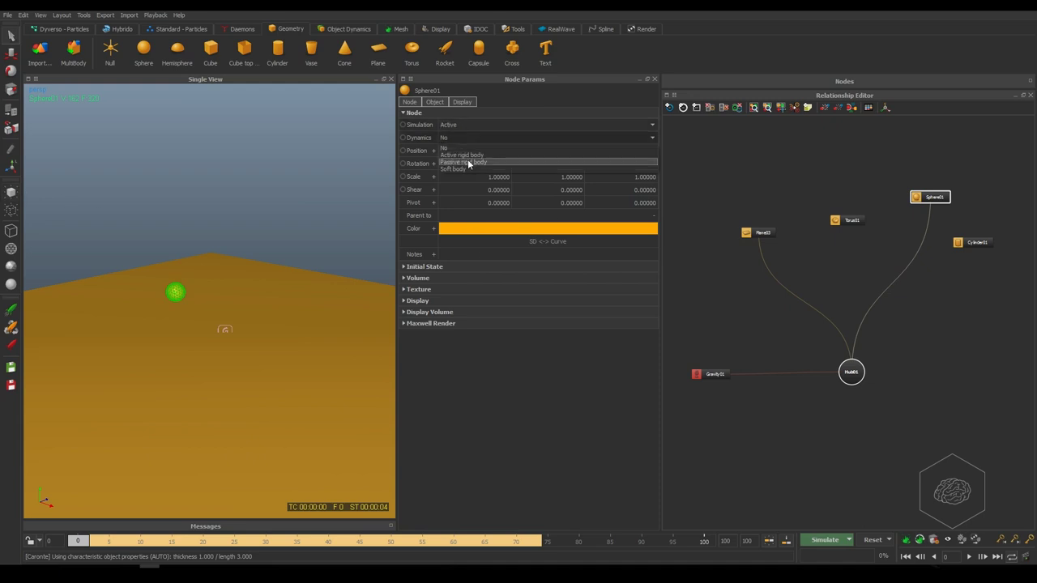
{"action": "left_click", "coordinate": [469, 168]}
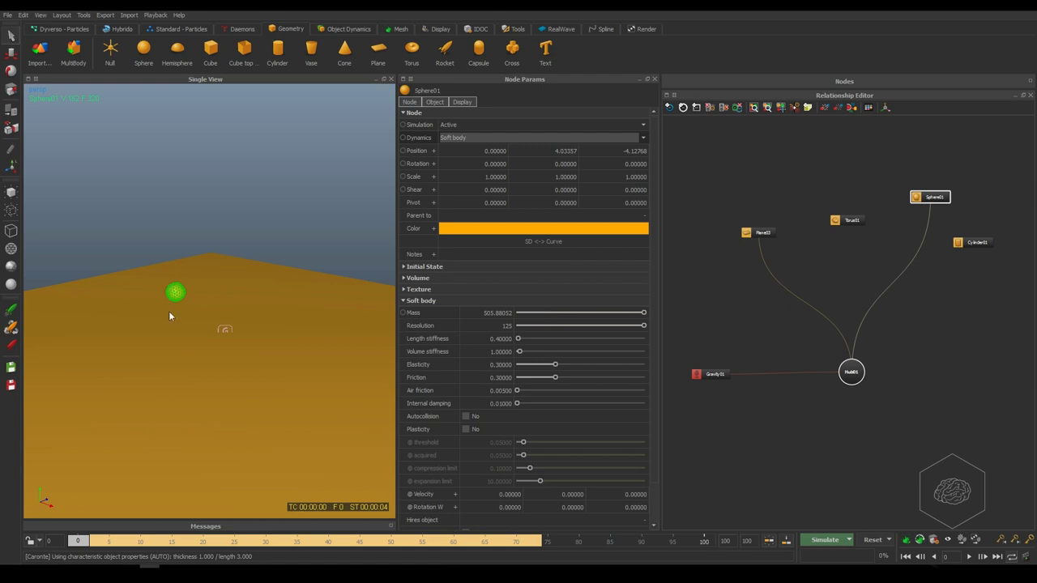
{"action": "scroll", "coordinate": [175, 286], "scroll_direction": "up", "scroll_amount": 5}
{"action": "scroll", "coordinate": [171, 292], "scroll_direction": "down", "scroll_amount": 3}
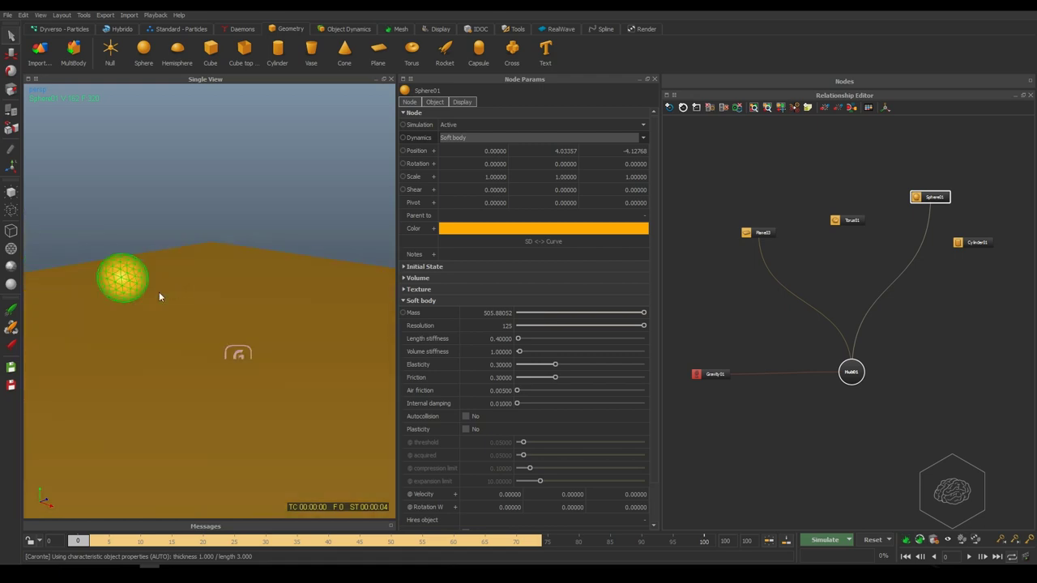
{"action": "middle_click_drag", "start_coordinate": [94, 288], "coordinate": [239, 334], "text": "alt"}
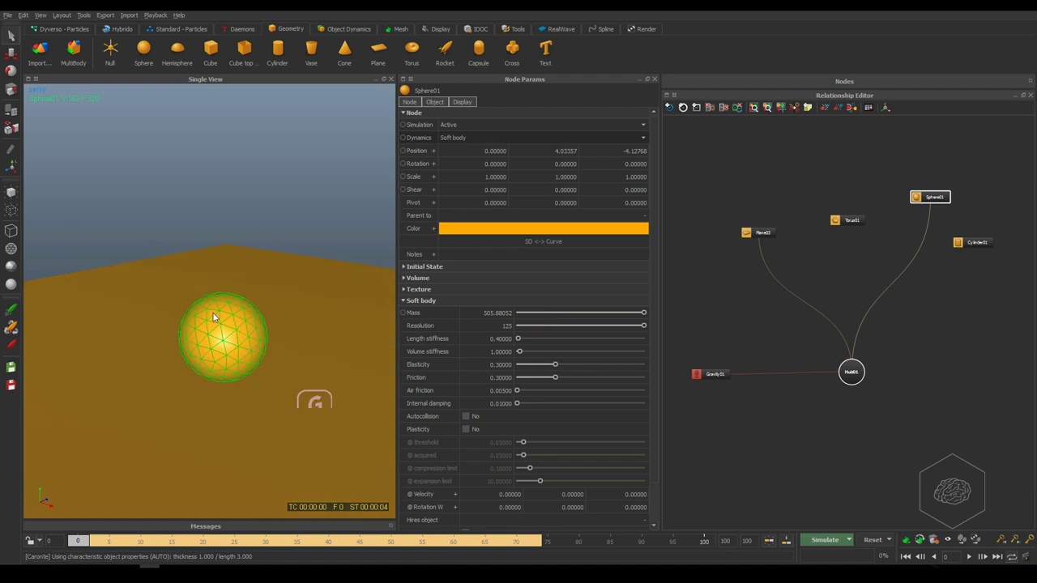
{"action": "scroll", "coordinate": [219, 316], "scroll_direction": "down", "scroll_amount": 2}
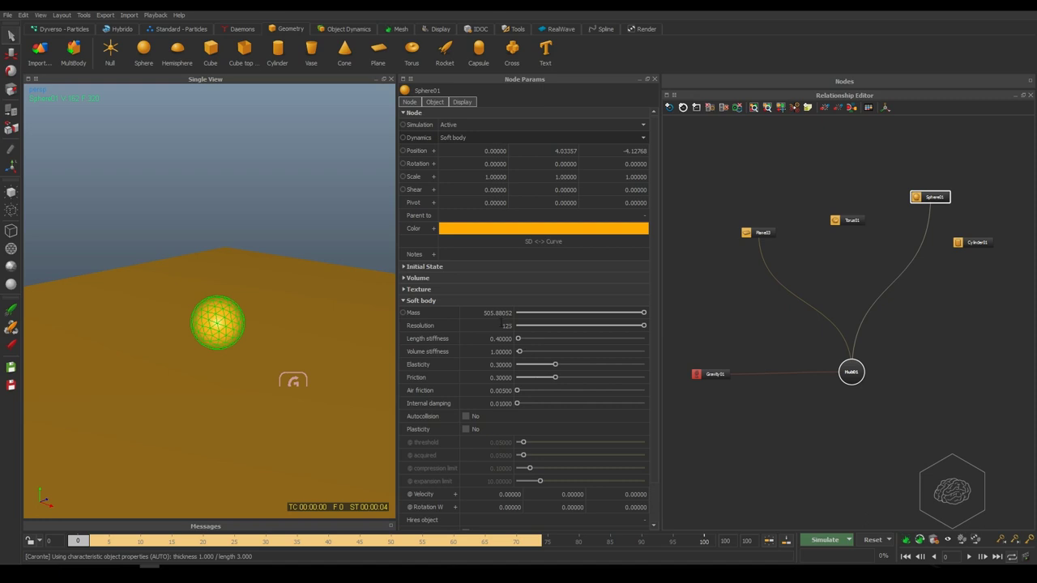
- Try a soft body resolution of 512 on Sphere01, and restore it to 125
{"action": "double_click", "coordinate": [553, 325]}
{"action": "type", "text": "512"}
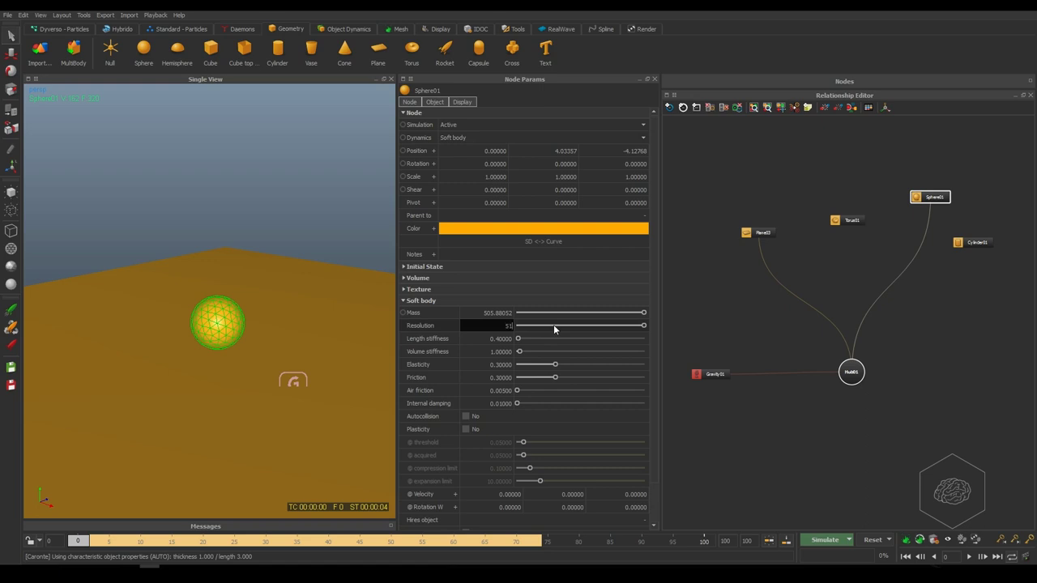
{"action": "key", "text": "Return"}
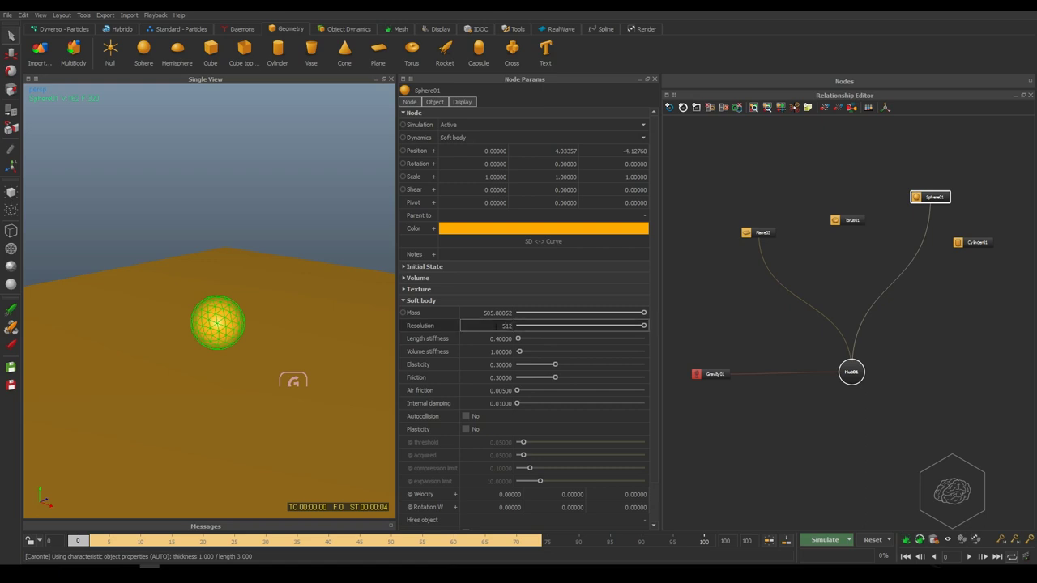
{"action": "double_click", "coordinate": [548, 328]}
{"action": "type", "text": "125"}
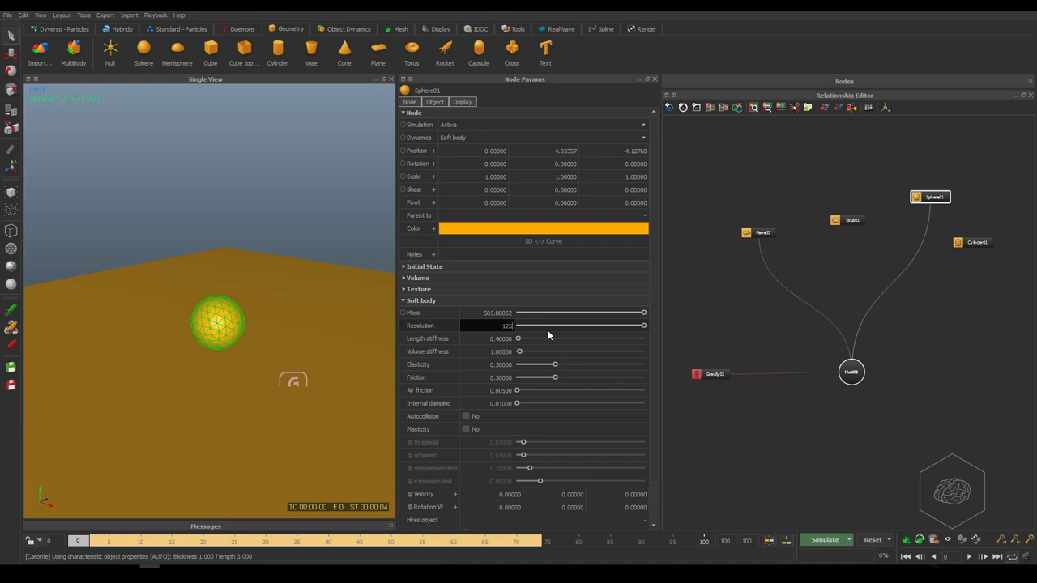
{"action": "key", "text": "Return"}
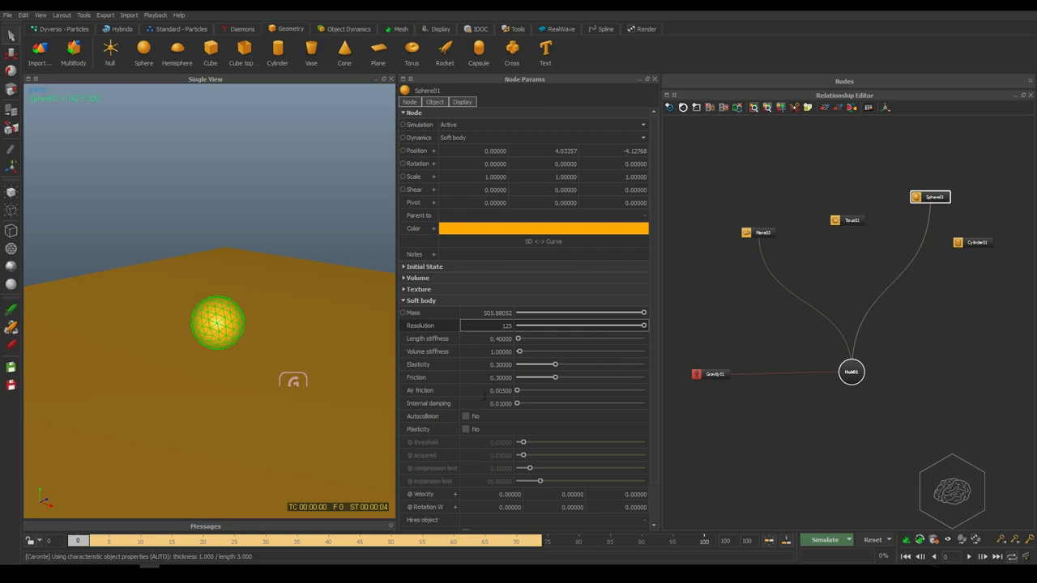
- Review Sphere01's soft body parameters and simulate from frame 0 over the cached data, stopping at frame 62
{"action": "scroll", "coordinate": [451, 410], "scroll_direction": "down", "scroll_amount": 1}
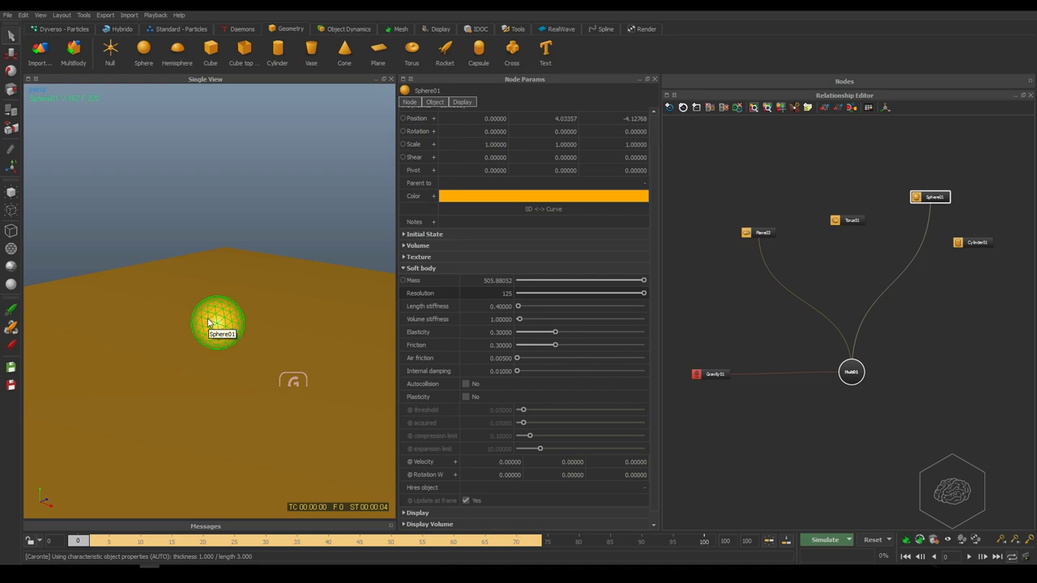
{"action": "scroll", "coordinate": [238, 341], "scroll_direction": "down", "scroll_amount": 2}
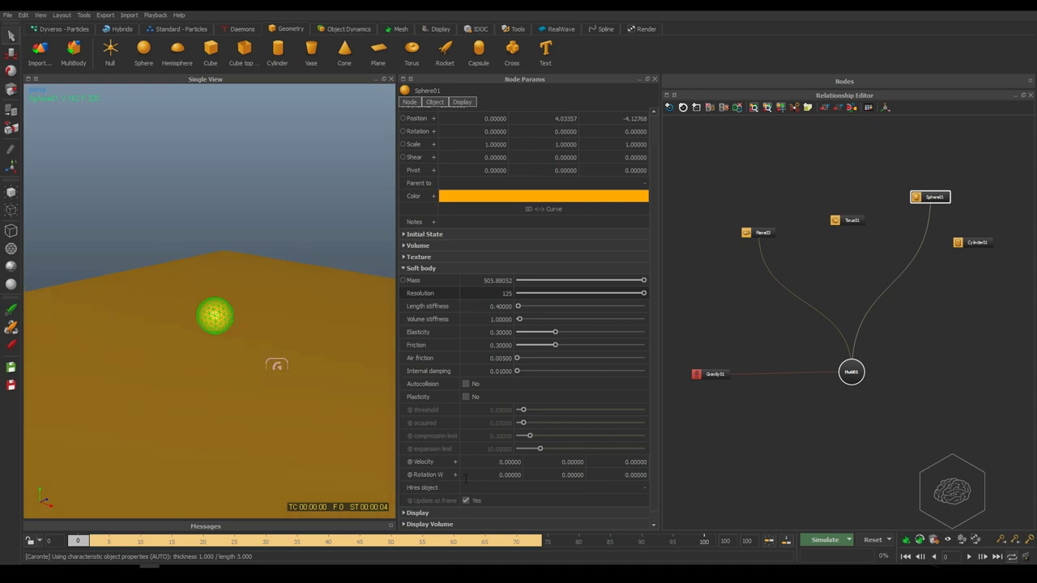
{"action": "scroll", "coordinate": [519, 443], "scroll_direction": "up", "scroll_amount": 2}
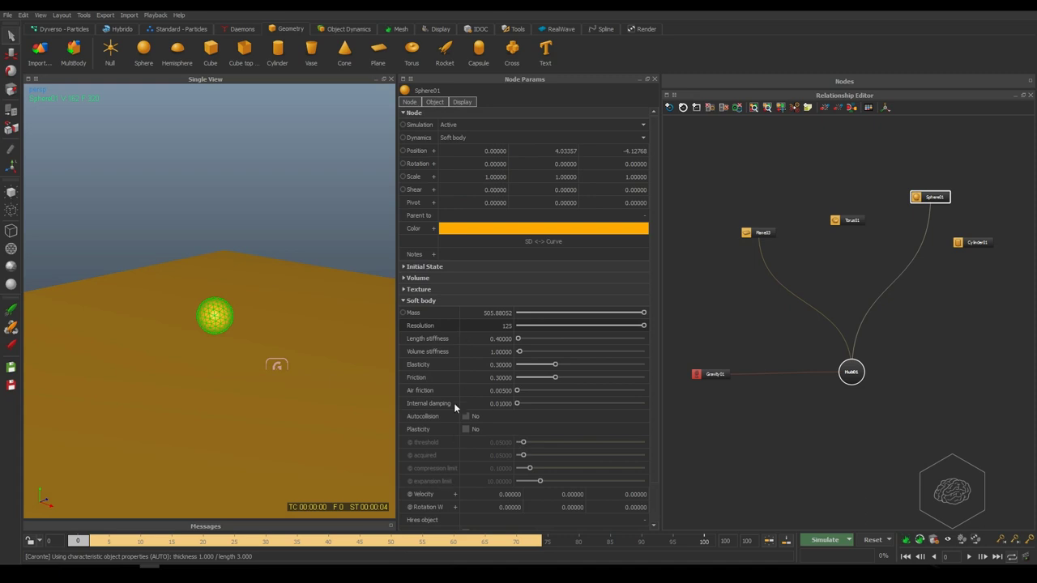
{"action": "scroll", "coordinate": [454, 403], "scroll_direction": "down", "scroll_amount": 2}
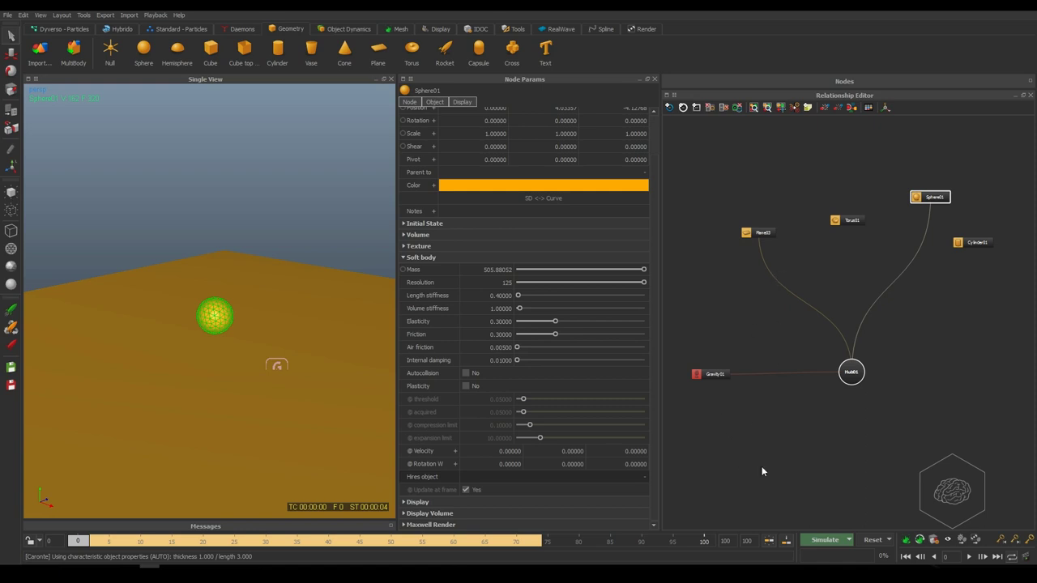
{"action": "left_click", "coordinate": [825, 540]}
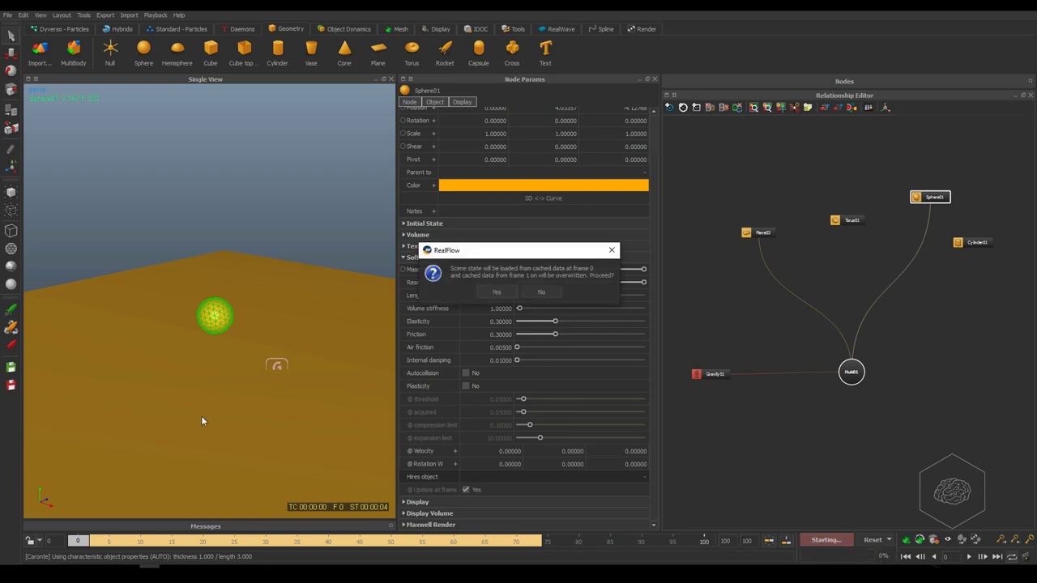
{"action": "left_click", "coordinate": [496, 292]}
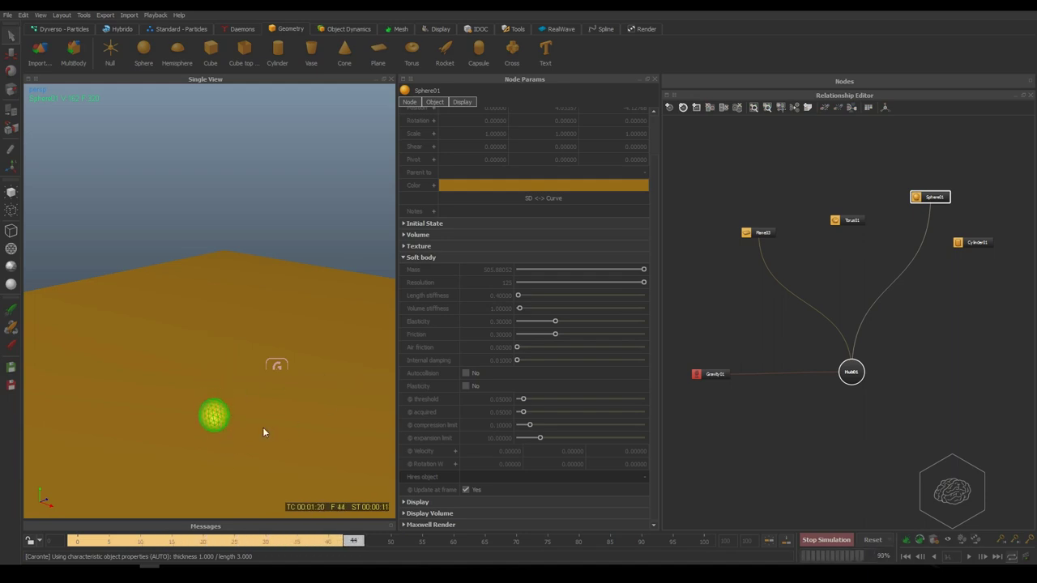
{"action": "left_click", "coordinate": [830, 540]}
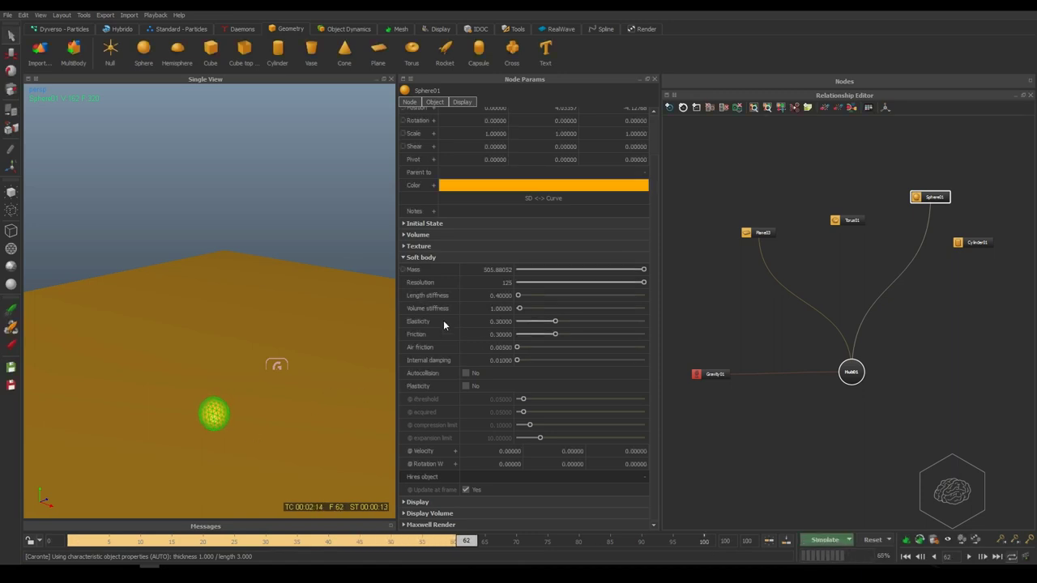
- Simulate Sphere01 with elasticity 0 from a reset state up to frame 100 and review the motion up to frame 45
{"action": "left_click", "coordinate": [490, 322]}
{"action": "type", "text": "0"}
{"action": "key", "text": "Return"}
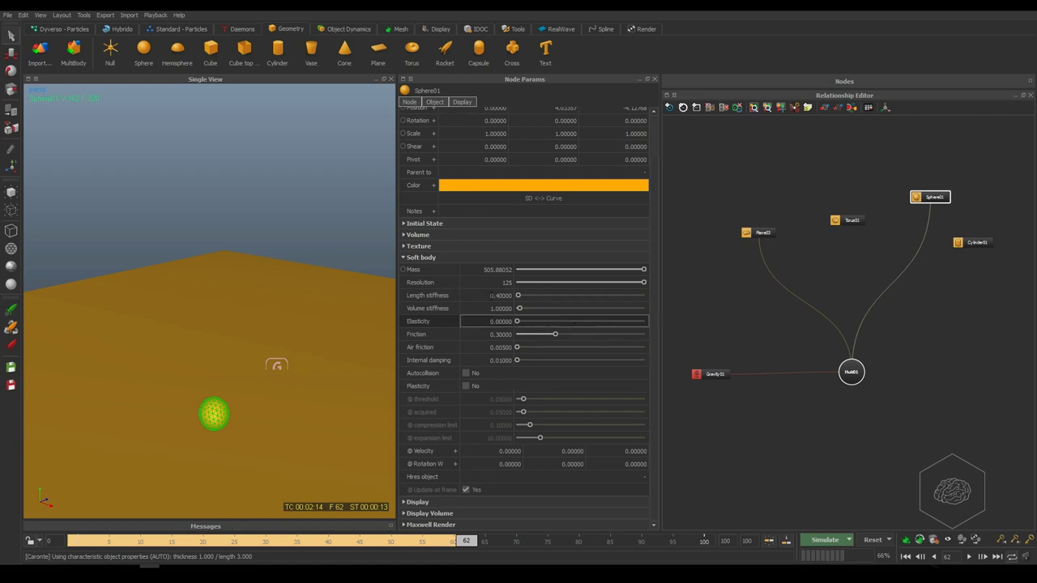
{"action": "left_click", "coordinate": [870, 541]}
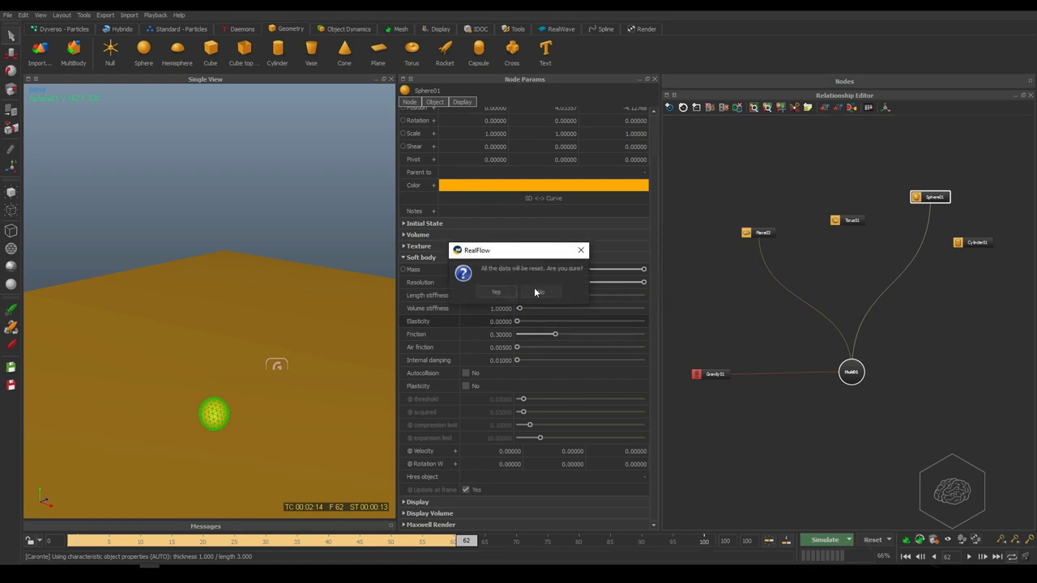
{"action": "left_click", "coordinate": [495, 291]}
{"action": "left_click", "coordinate": [825, 540]}
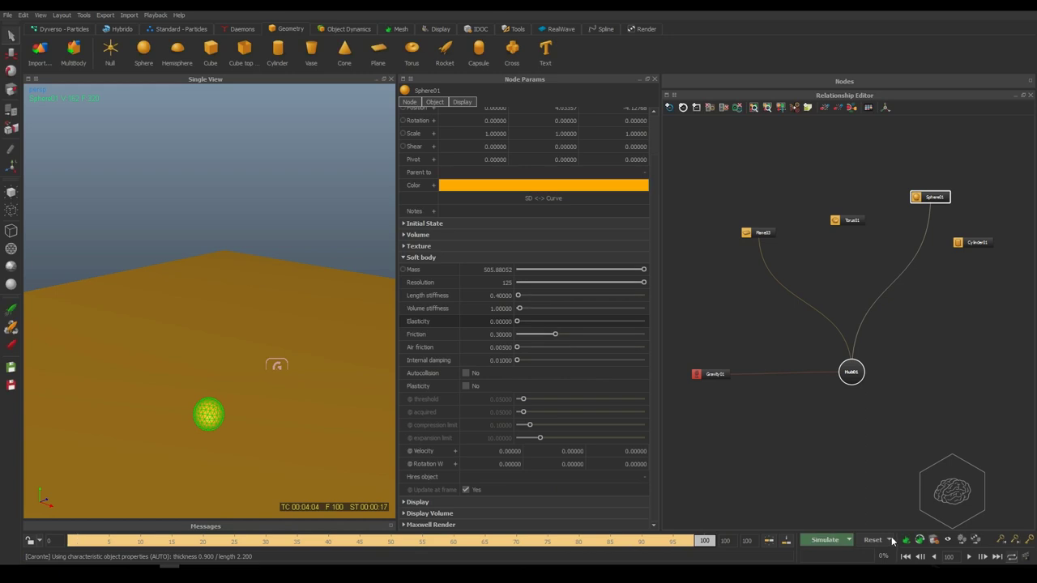
{"action": "left_click_drag", "start_coordinate": [75, 541], "coordinate": [363, 543]}
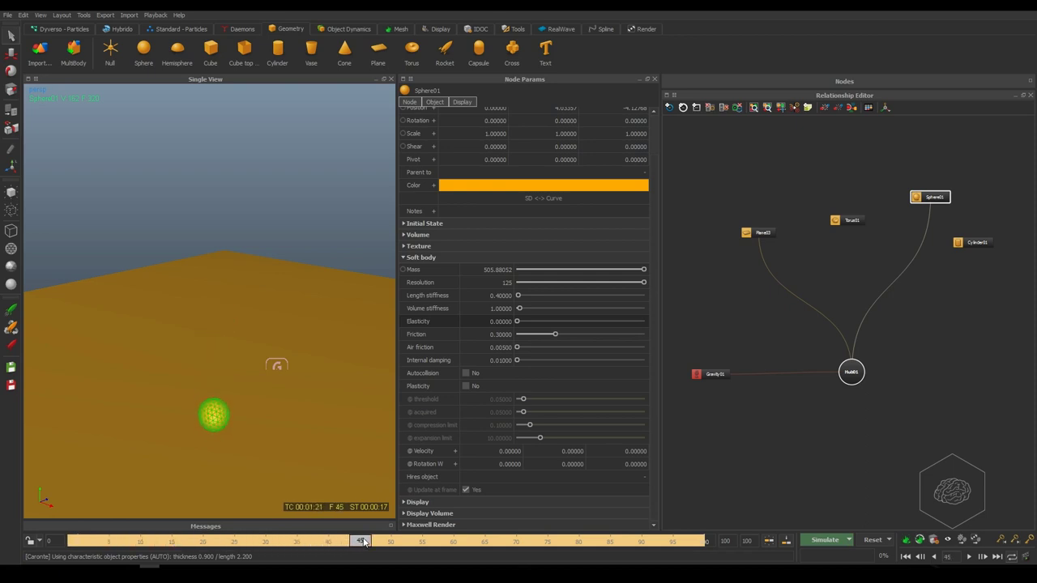
- Reset the scene, set the internal damping of Sphere01 to 0.5 and simulate up to frame 100
{"action": "left_click", "coordinate": [868, 541]}
{"action": "left_click", "coordinate": [492, 294]}
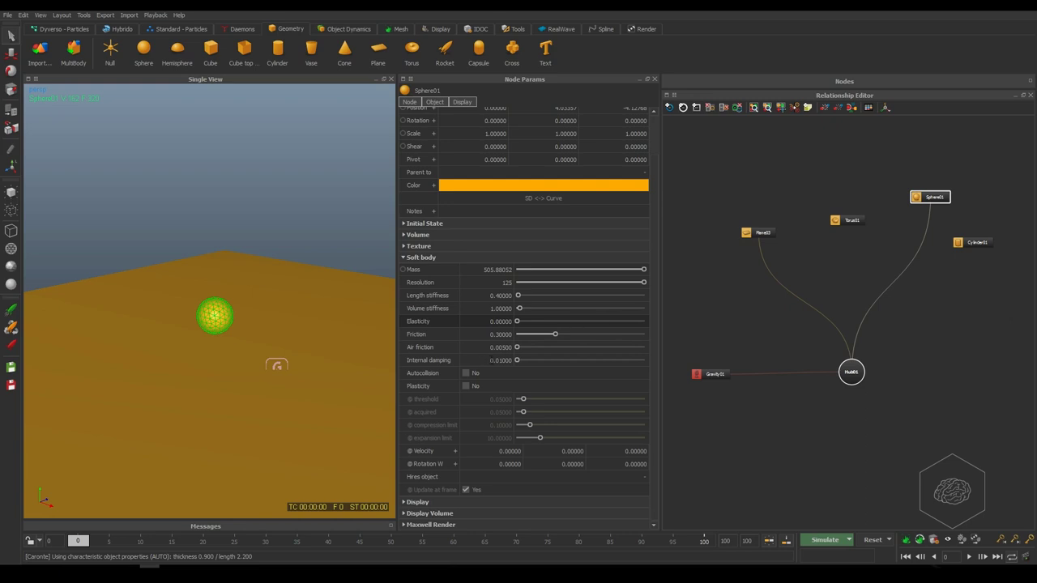
{"action": "double_click", "coordinate": [479, 360]}
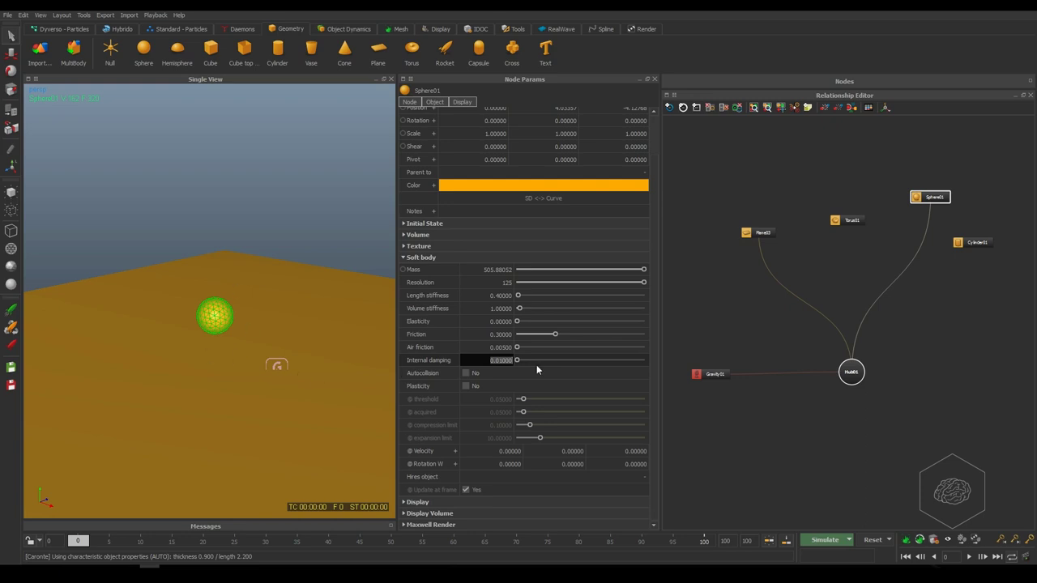
{"action": "type", "text": "0.5"}
{"action": "key", "text": "Return"}
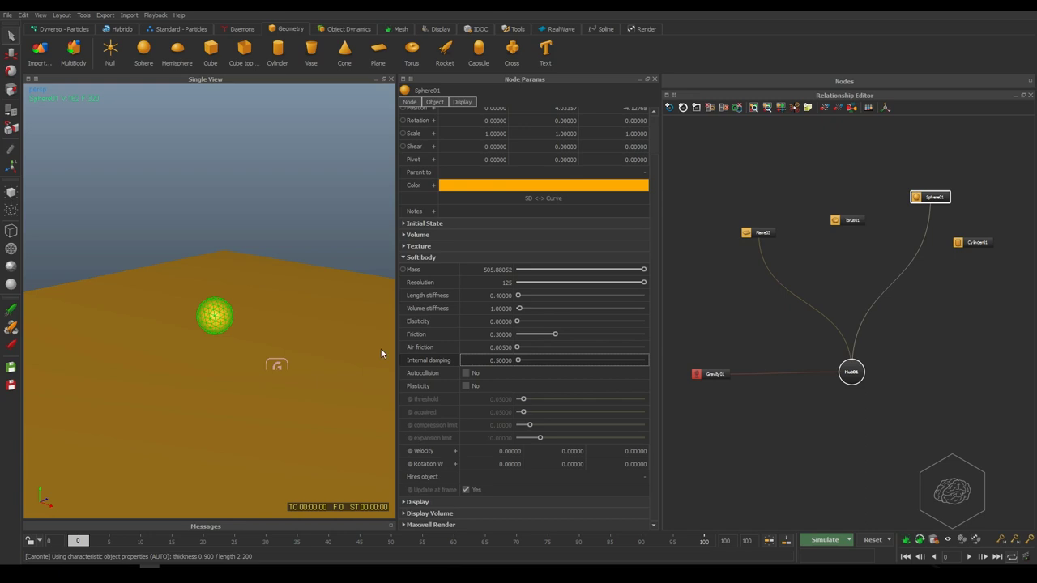
{"action": "left_click", "coordinate": [820, 541]}
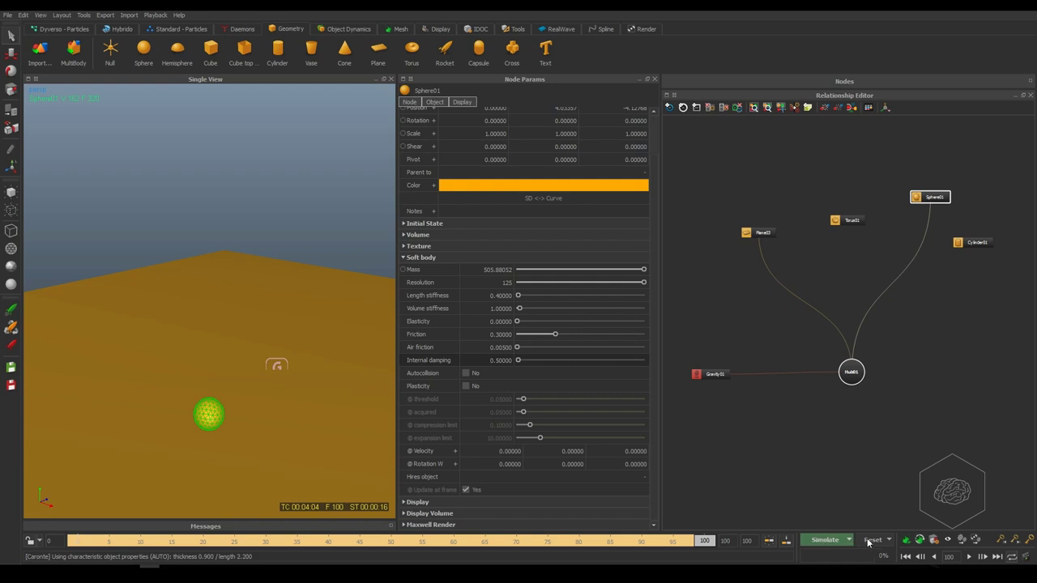
- Review Sphere01's simulated motion back to frame 2, check its internal damping value and deselect the sphere
{"action": "mouse_move", "coordinate": [696, 542]}
{"action": "left_mouse_down"}
{"action": "mouse_move", "coordinate": [116, 541]}
{"action": "mouse_move", "coordinate": [617, 540]}
{"action": "mouse_move", "coordinate": [222, 539]}
{"action": "mouse_move", "coordinate": [78, 515]}
{"action": "left_mouse_up"}
{"action": "double_click", "coordinate": [500, 359]}
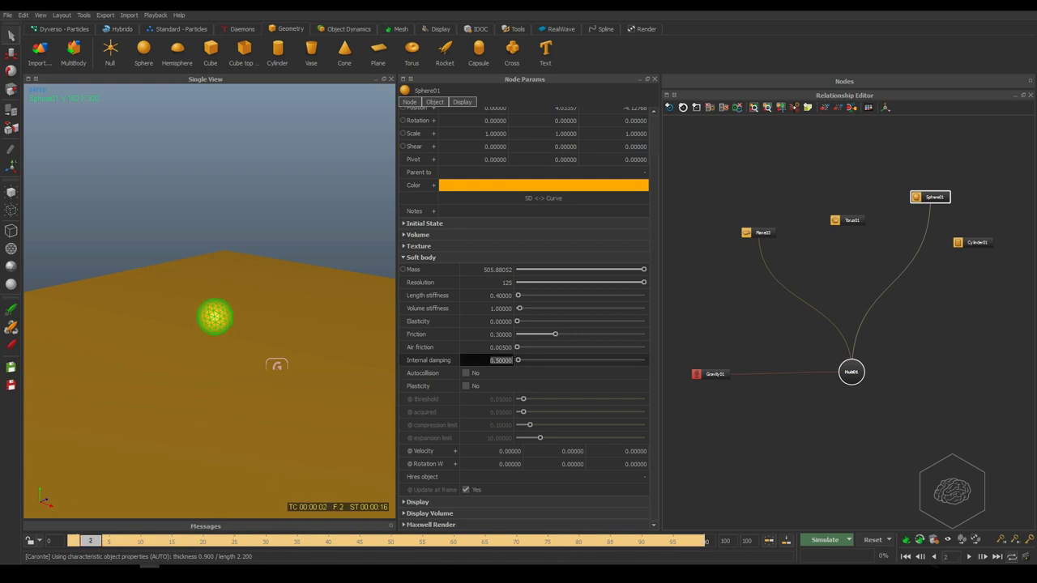
{"action": "left_click", "coordinate": [811, 260]}
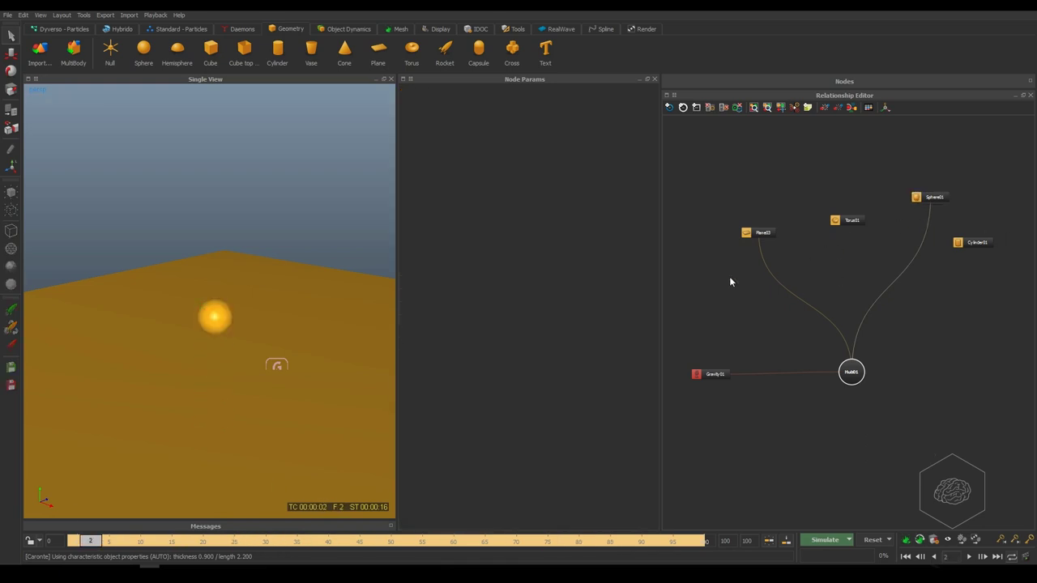
- Link Torus01 to Hub01 and make the torus visible in the viewport
{"action": "left_click_drag", "start_coordinate": [846, 219], "coordinate": [851, 372]}
{"action": "left_click", "coordinate": [847, 219]}
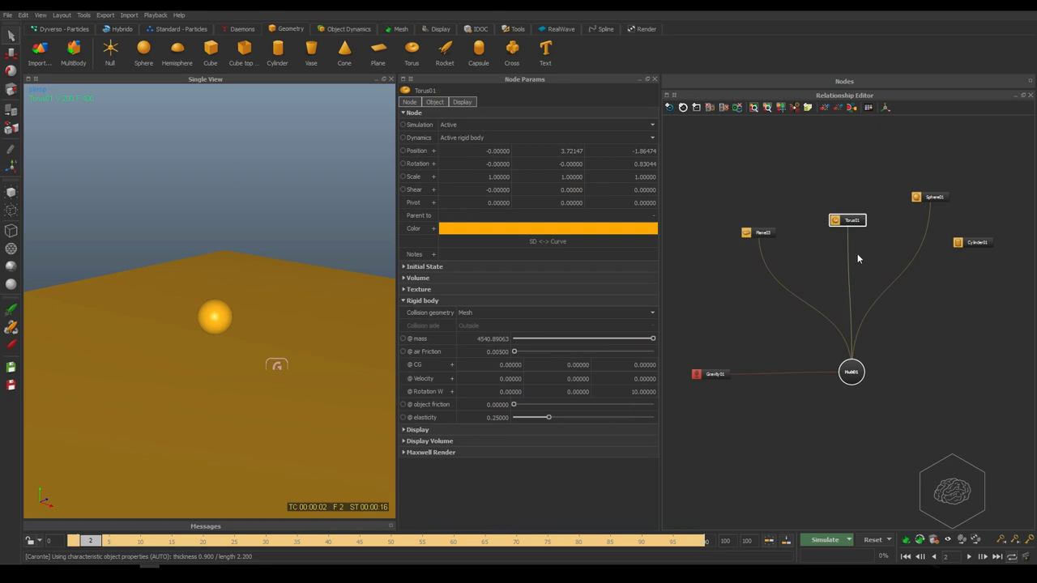
{"action": "left_click", "coordinate": [12, 200]}
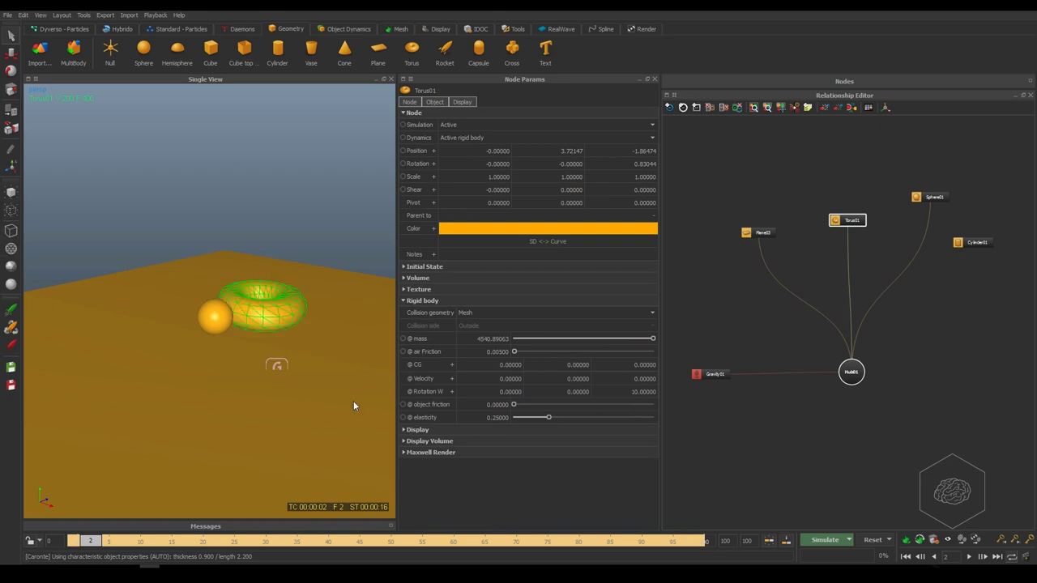
- Reset the scene and position Torus01 directly above Sphere01, at about -0.03, 5.67, -4.23
{"action": "left_click_drag", "start_coordinate": [293, 308], "coordinate": [267, 344]}
{"action": "left_click_drag", "start_coordinate": [92, 540], "coordinate": [84, 540]}
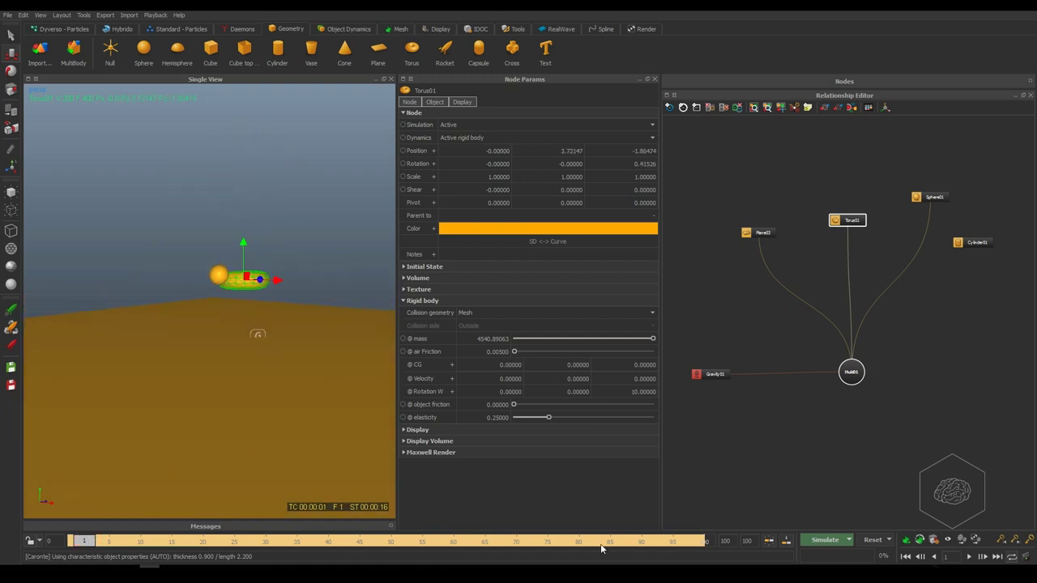
{"action": "left_click", "coordinate": [874, 541]}
{"action": "left_click", "coordinate": [494, 292]}
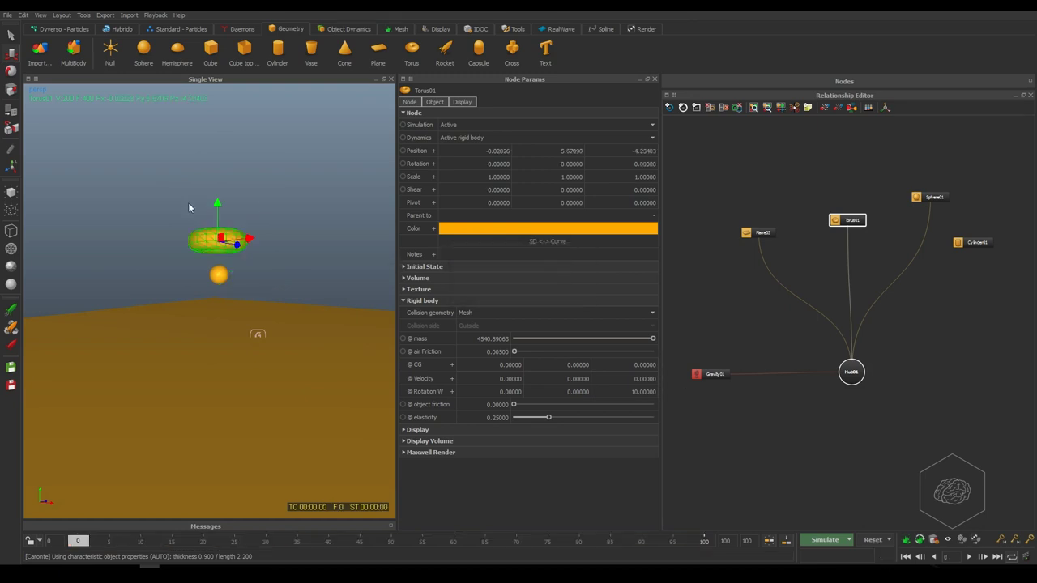
{"action": "scroll", "coordinate": [256, 289], "scroll_direction": "up", "scroll_amount": 4}
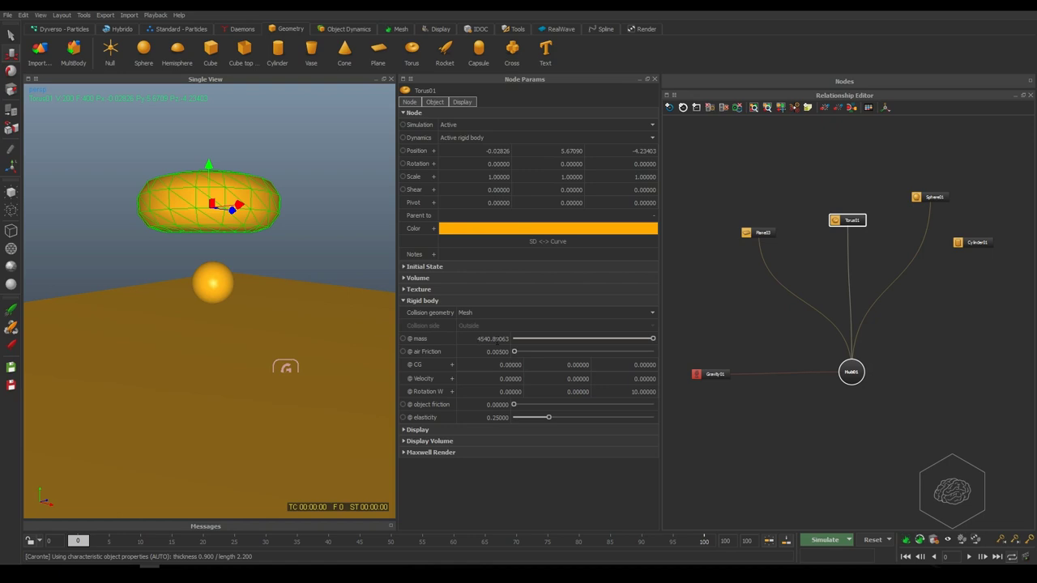
- Set the soft body mass of Sphere01 to 500
{"action": "left_click", "coordinate": [211, 288]}
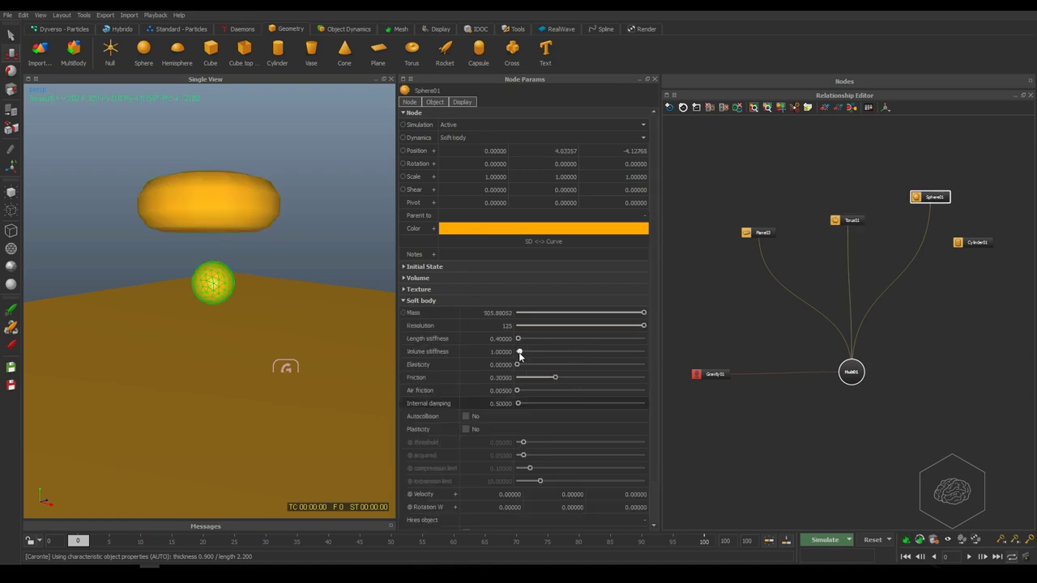
{"action": "double_click", "coordinate": [496, 313]}
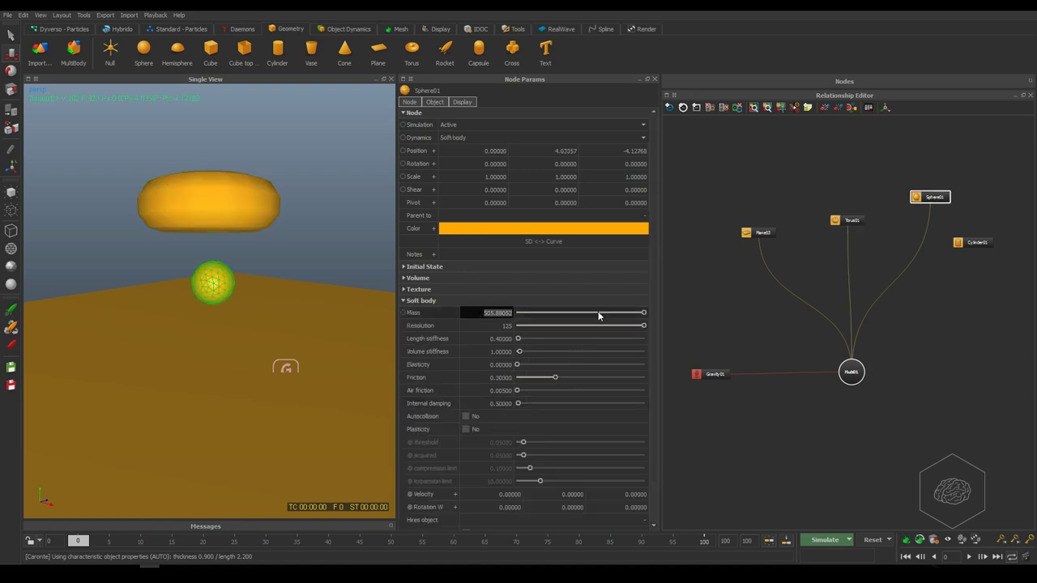
{"action": "type", "text": "500"}
{"action": "key", "text": "Return"}
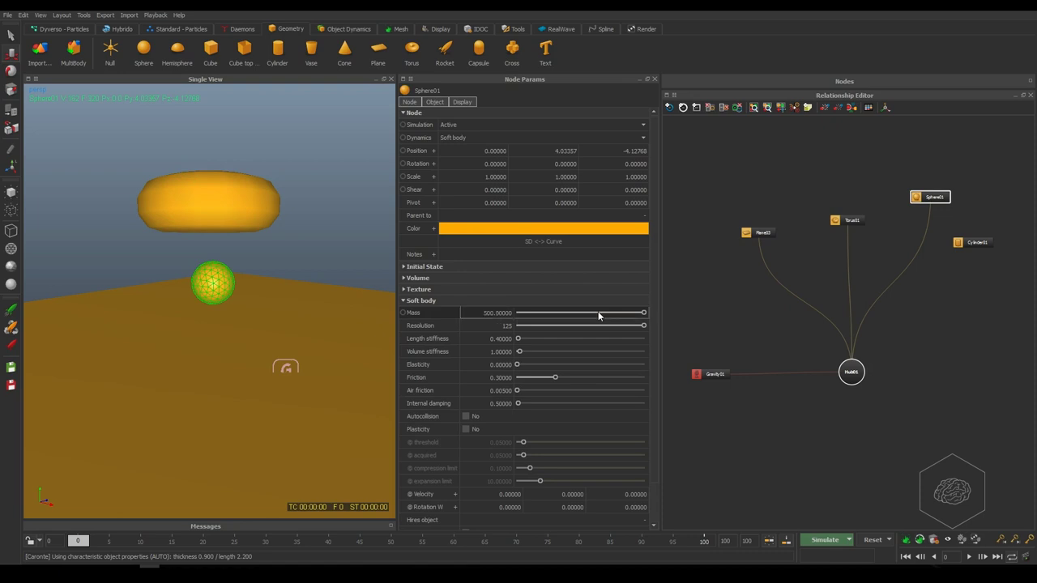
- Set the rigid body mass of Torus01 to 5000
{"action": "left_click", "coordinate": [848, 220]}
{"action": "double_click", "coordinate": [479, 339]}
{"action": "type", "text": "5000"}
{"action": "key", "text": "Return"}
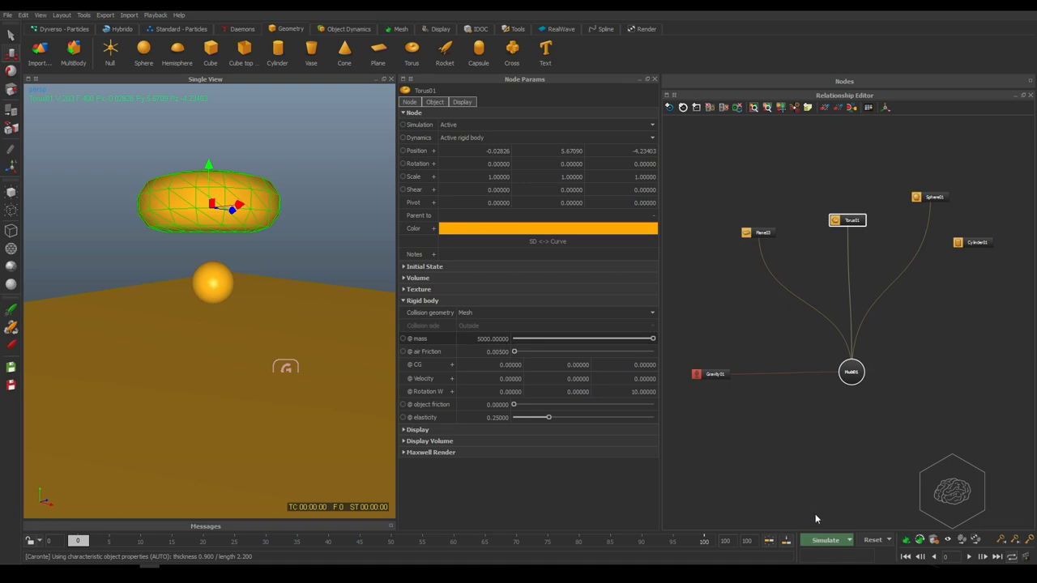
- Simulate the torus falling onto Sphere01, stopping around frame 50, and return to frame 0
{"action": "left_click", "coordinate": [823, 540]}
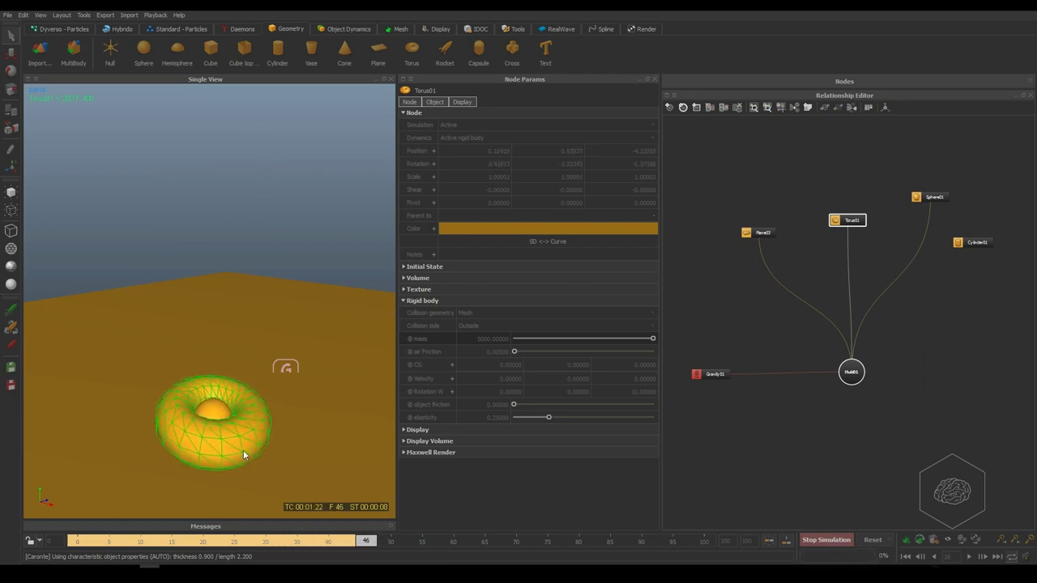
{"action": "left_click", "coordinate": [832, 543]}
{"action": "left_click_drag", "start_coordinate": [397, 540], "coordinate": [29, 537]}
- Move Torus01 sideways off the sphere's centre, to about 0.95 on the X axis
{"action": "key", "text": "w"}
{"action": "key", "text": "2"}
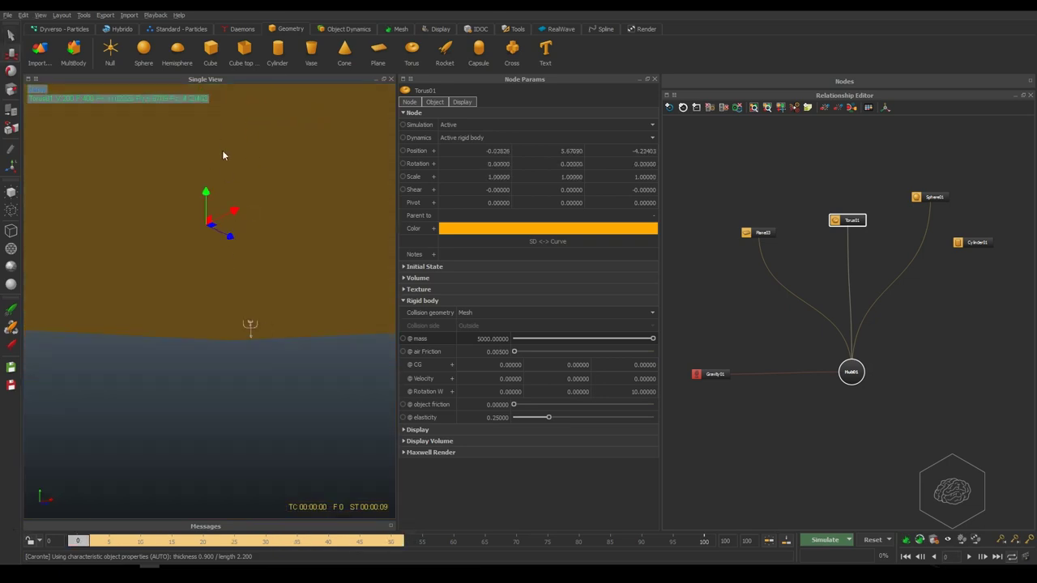
{"action": "key", "text": "4"}
{"action": "scroll", "coordinate": [212, 288], "scroll_direction": "up", "scroll_amount": 5}
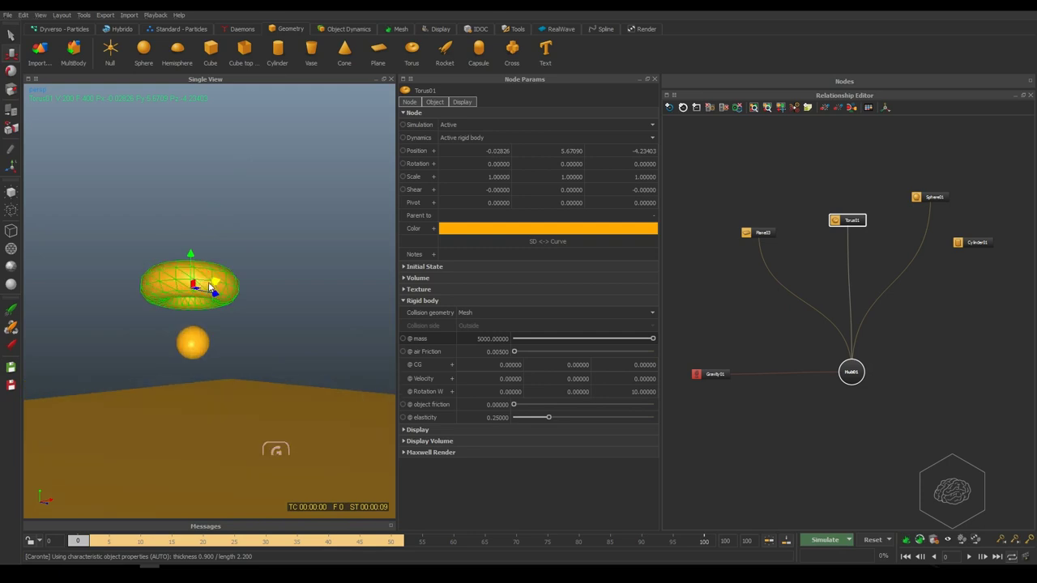
{"action": "left_click_drag", "start_coordinate": [209, 287], "coordinate": [225, 320]}
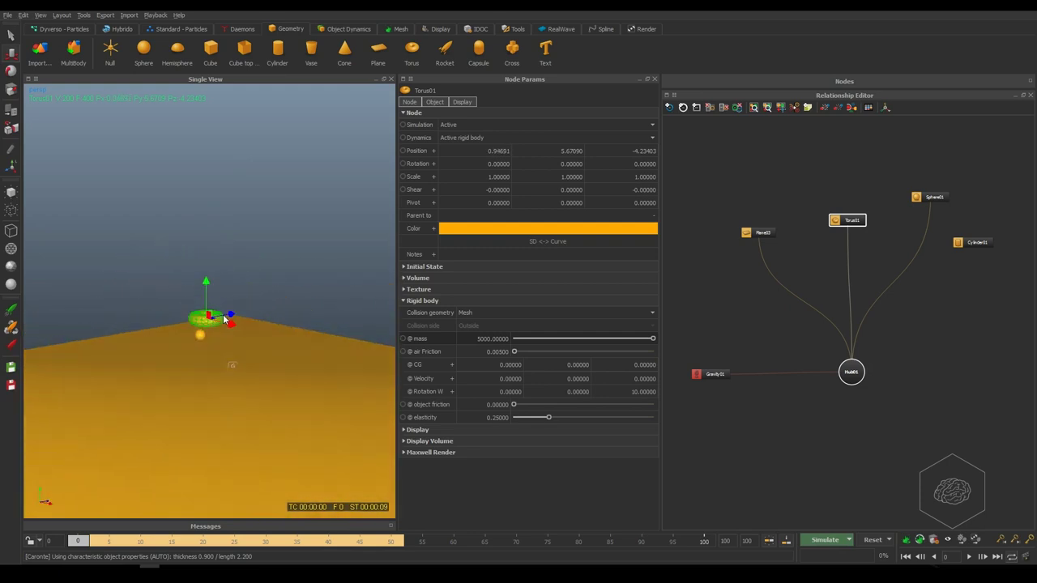
{"action": "scroll", "coordinate": [225, 320], "scroll_direction": "up", "scroll_amount": 2}
- Try to simulate the offset torus from frame 0 over the cached data, stopping at frame 33
{"action": "left_click", "coordinate": [843, 541]}
{"action": "left_click", "coordinate": [491, 293]}
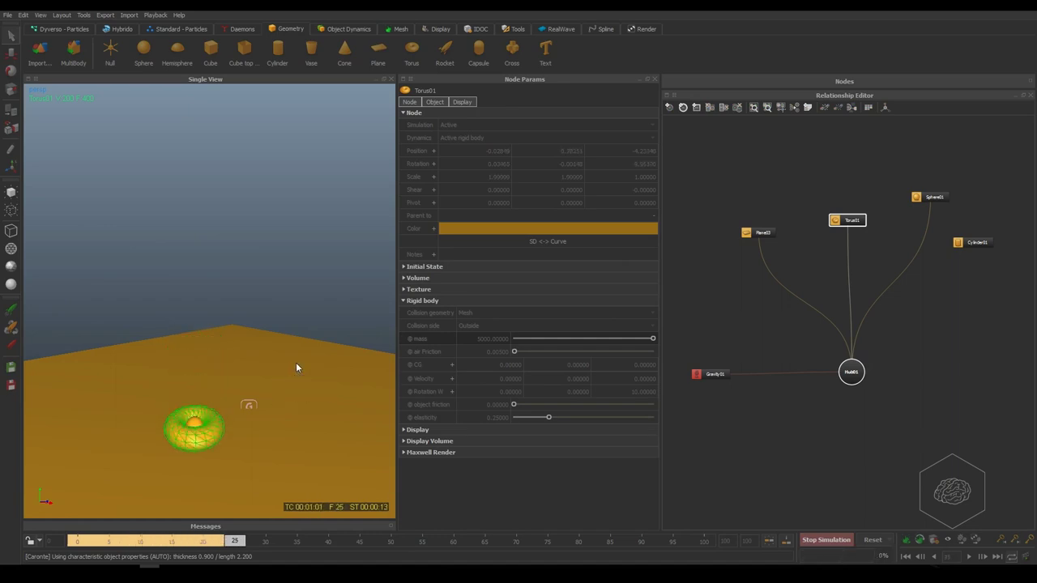
{"action": "key", "text": "ctrl+a"}
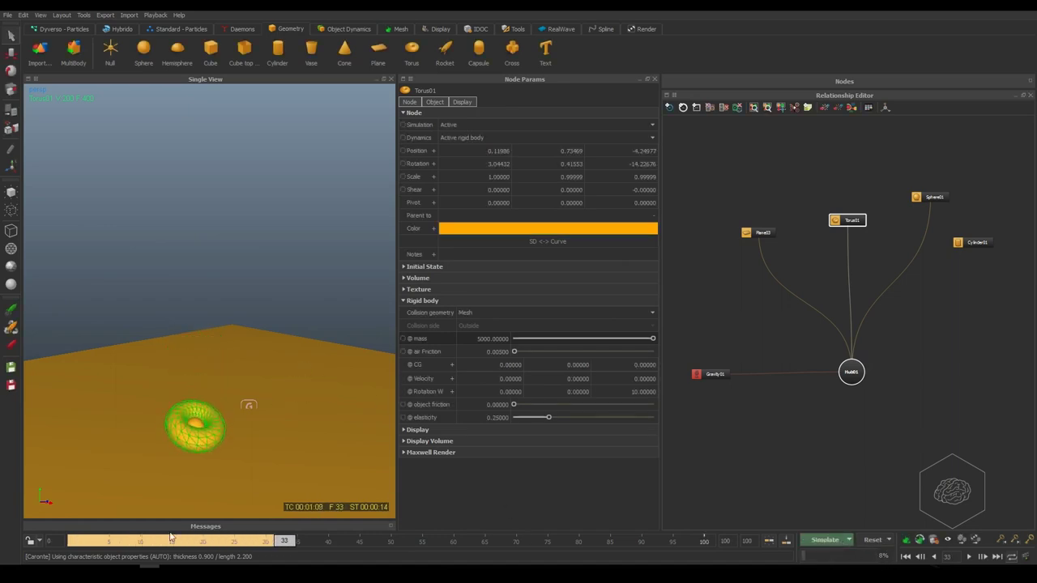
- Reset the scene and simulate the offset torus falling onto Sphere01 up to frame 100, inspecting the collision from several angles
{"action": "left_click", "coordinate": [873, 540]}
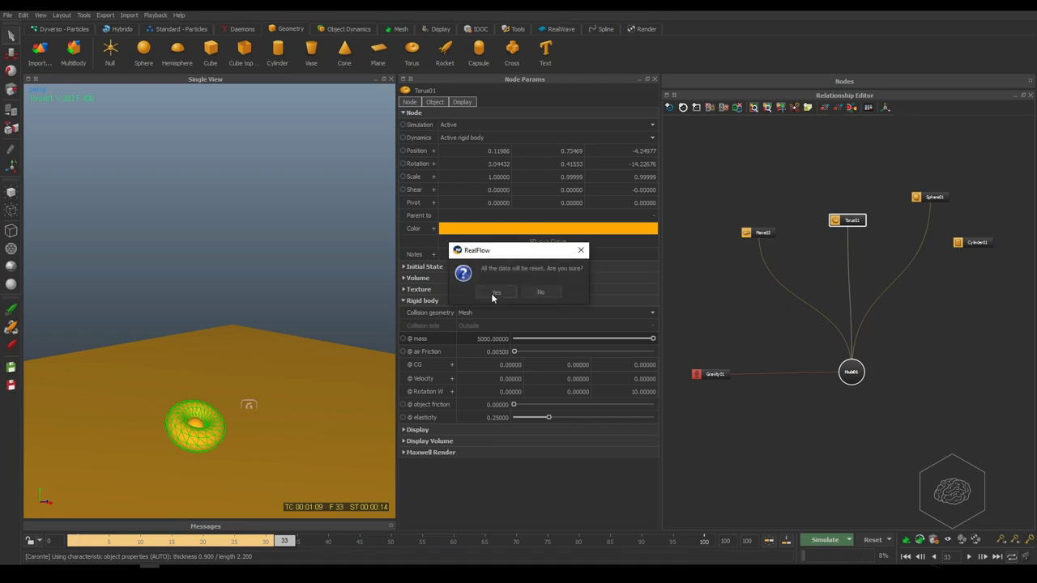
{"action": "left_click", "coordinate": [497, 293]}
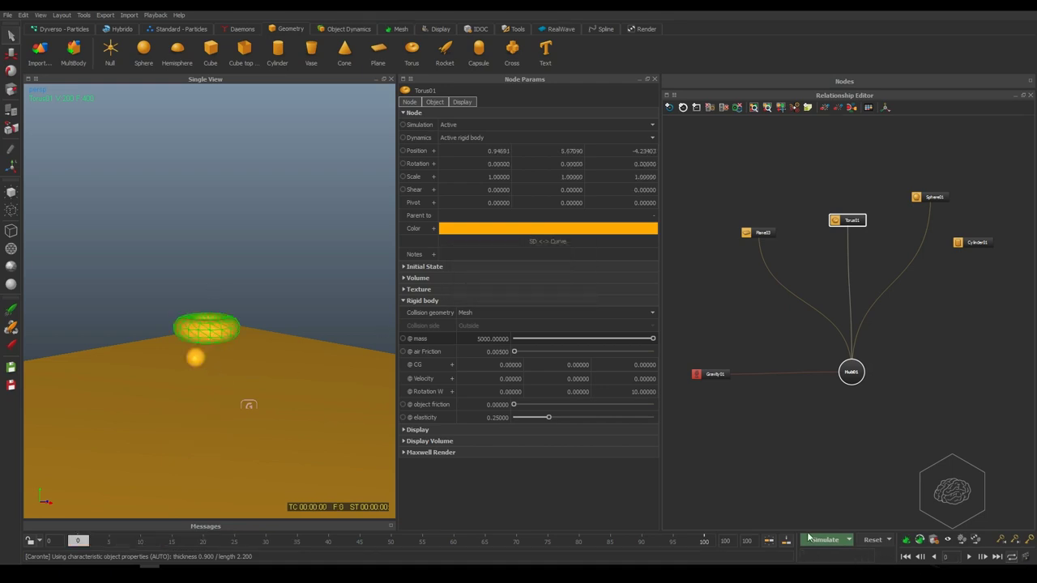
{"action": "key", "text": "ctrl+a"}
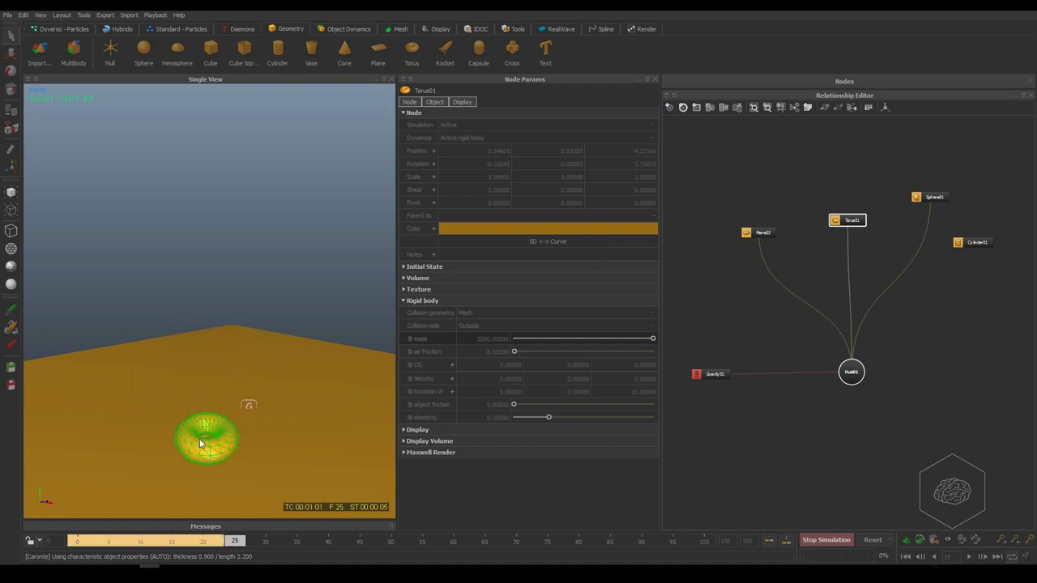
{"action": "left_click_drag", "start_coordinate": [204, 430], "coordinate": [320, 433], "text": "alt"}
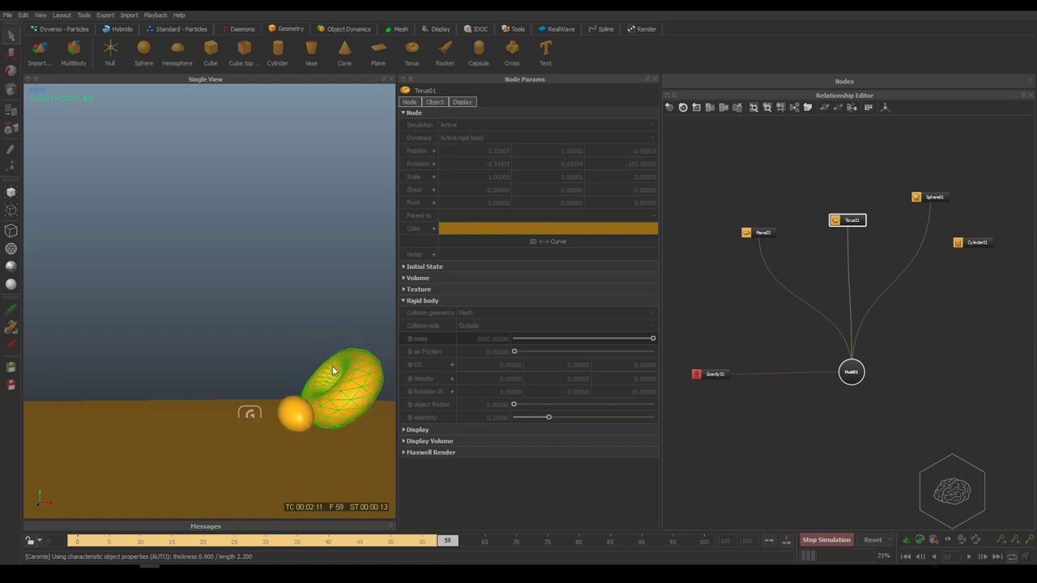
{"action": "left_click_drag", "start_coordinate": [310, 423], "coordinate": [258, 436], "text": "alt"}
{"action": "left_click_drag", "start_coordinate": [235, 391], "coordinate": [262, 429], "text": "alt"}
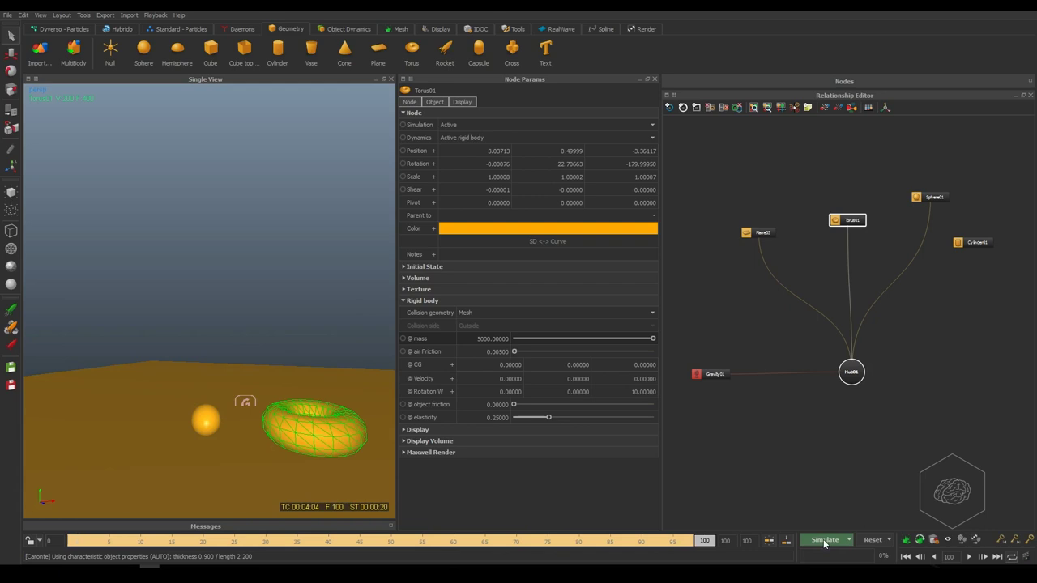
- Bring Cylinder01 into view beneath Sphere01 at about 0.32, 1.58, -3.85, and make it a passive rigid body
{"action": "left_click_drag", "start_coordinate": [704, 542], "coordinate": [78, 541]}
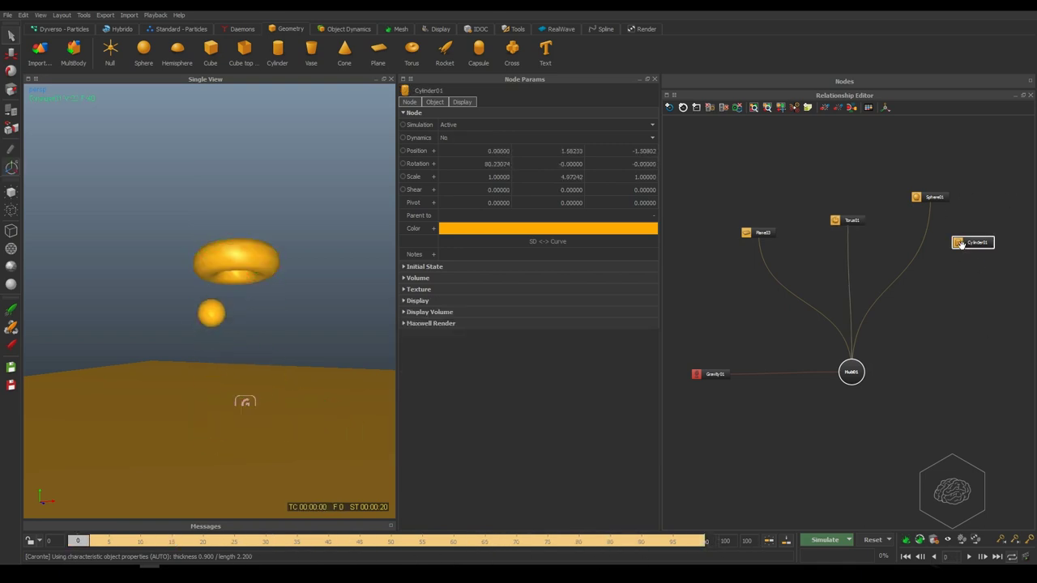
{"action": "left_click", "coordinate": [10, 210]}
{"action": "left_click_drag", "start_coordinate": [252, 371], "coordinate": [144, 409], "text": "alt"}
{"action": "key", "text": "w"}
{"action": "left_click_drag", "start_coordinate": [217, 384], "coordinate": [177, 402]}
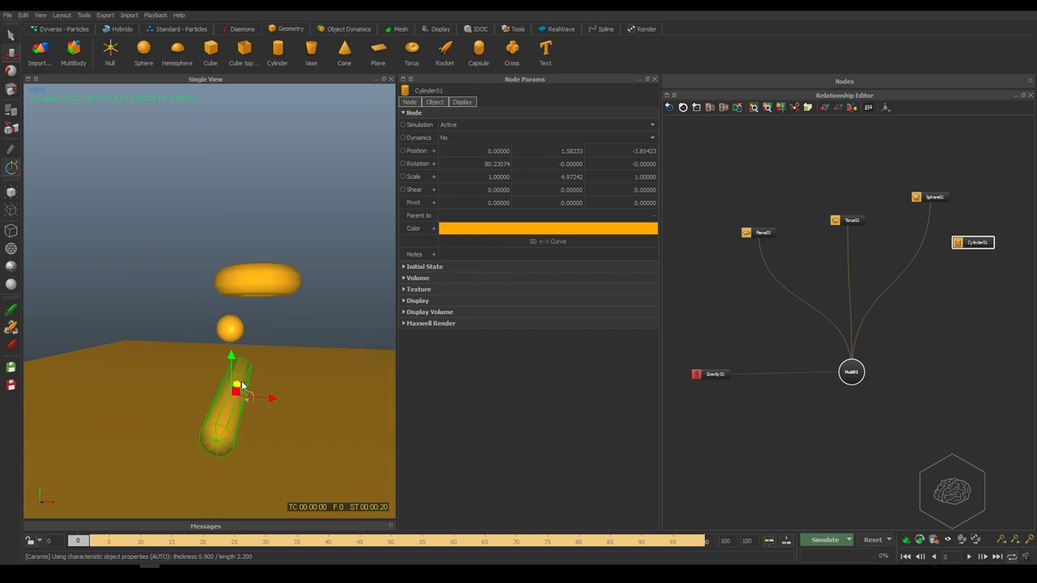
{"action": "left_click_drag", "start_coordinate": [253, 395], "coordinate": [261, 396]}
{"action": "left_click", "coordinate": [468, 137]}
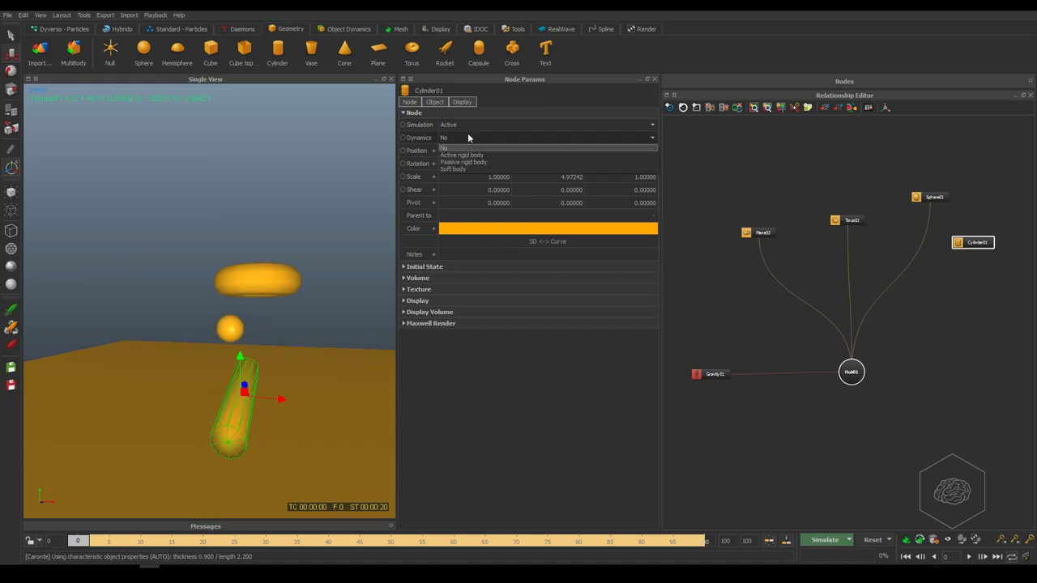
{"action": "left_click", "coordinate": [469, 161]}
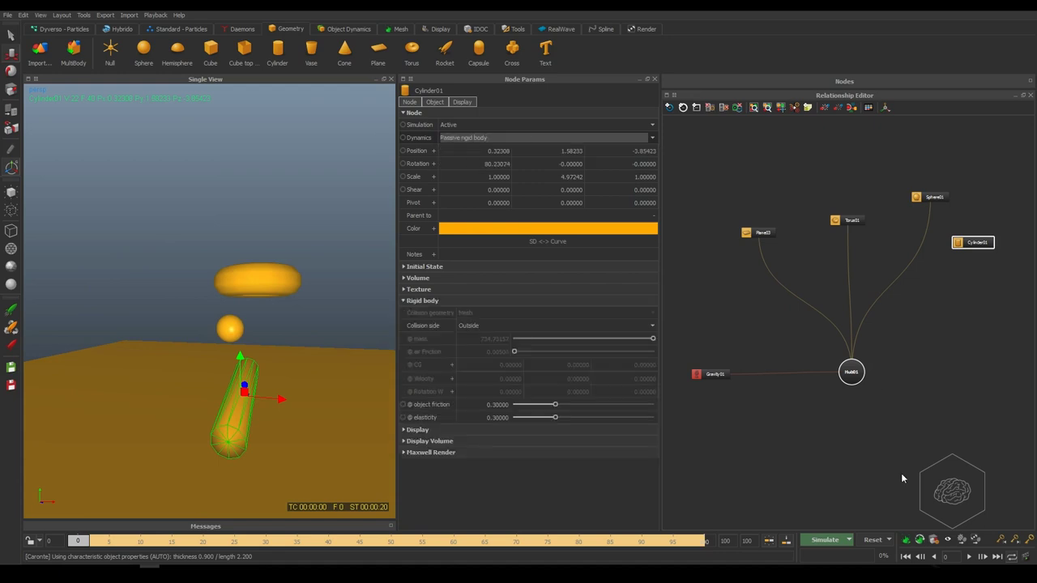
- Reset the scene and try simulating with the unlinked Cylinder01 in place, stopping at frame 25
{"action": "left_click", "coordinate": [873, 540]}
{"action": "left_click", "coordinate": [493, 291]}
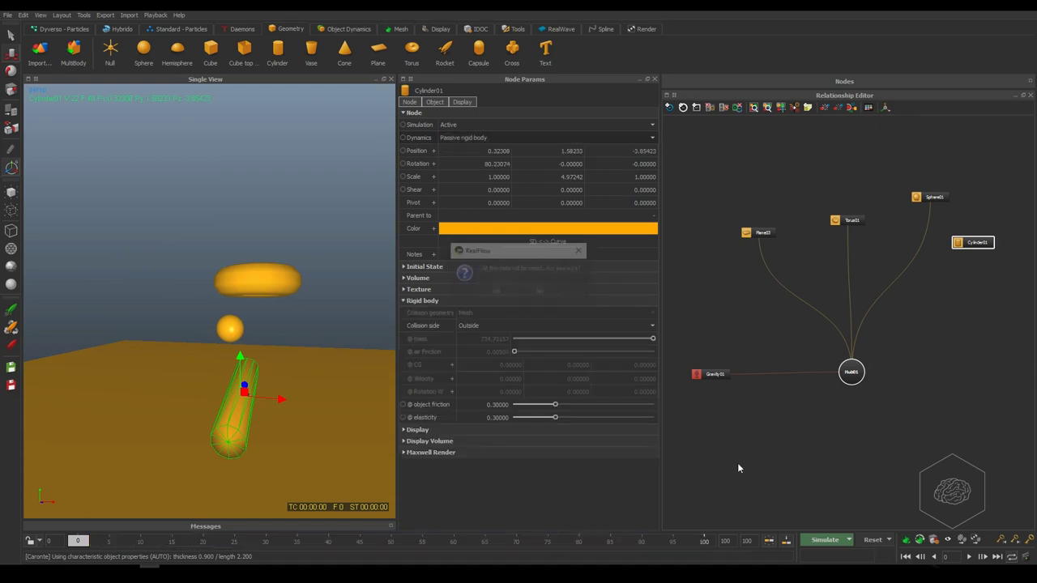
{"action": "left_click", "coordinate": [822, 539]}
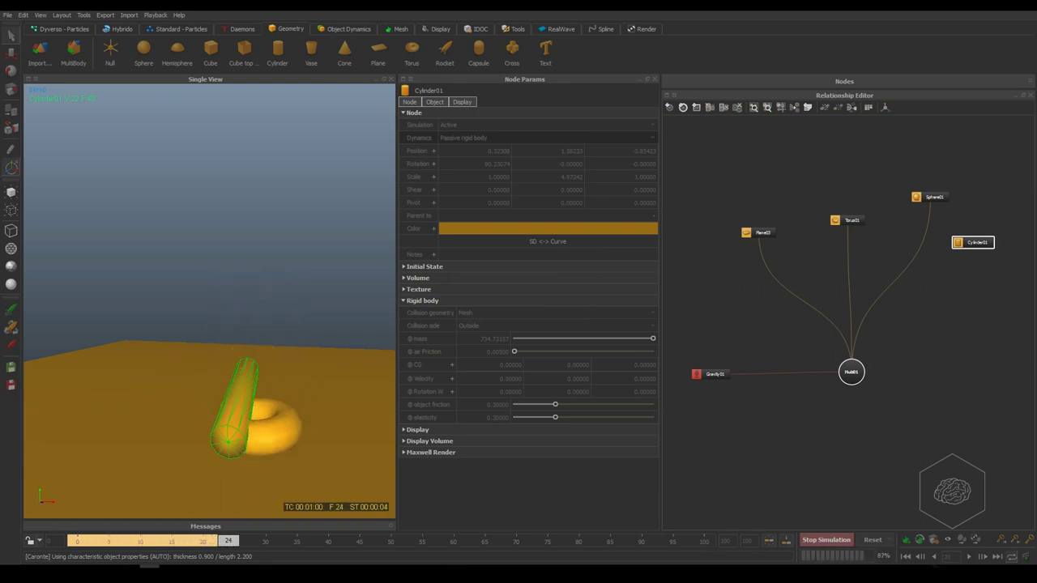
{"action": "left_click", "coordinate": [826, 539]}
- Link Cylinder01 to Hub01 and simulate from a reset state, stopping at frame 59
{"action": "left_click_drag", "start_coordinate": [958, 241], "coordinate": [852, 372]}
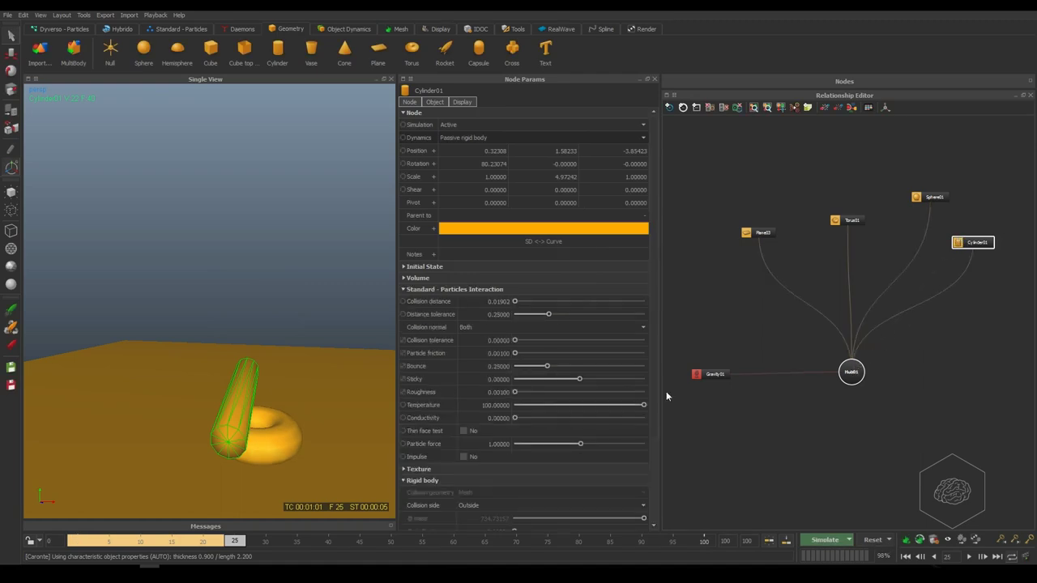
{"action": "key", "text": "ctrl+r"}
{"action": "left_click", "coordinate": [493, 294]}
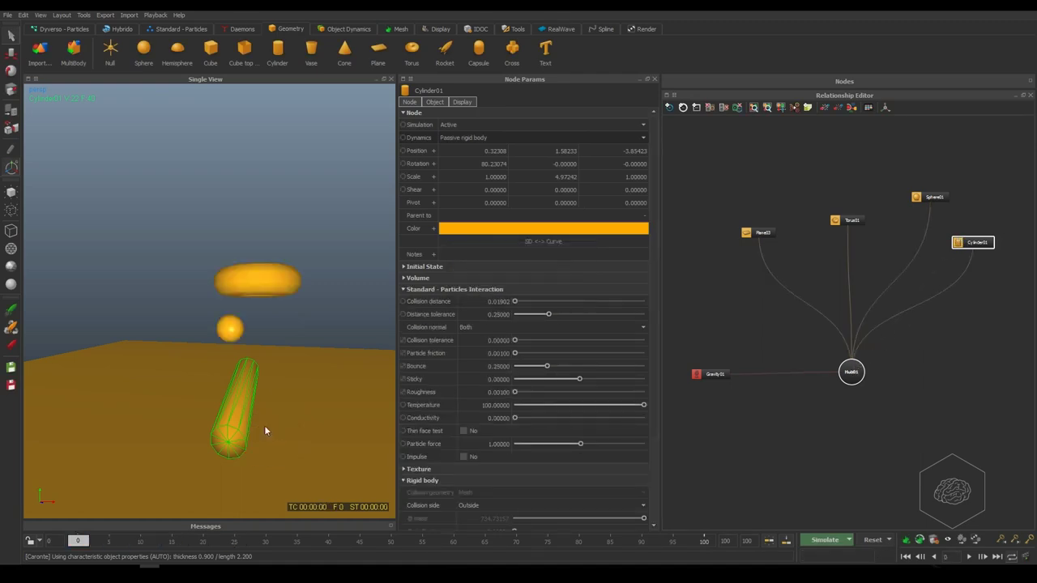
{"action": "left_click", "coordinate": [821, 539]}
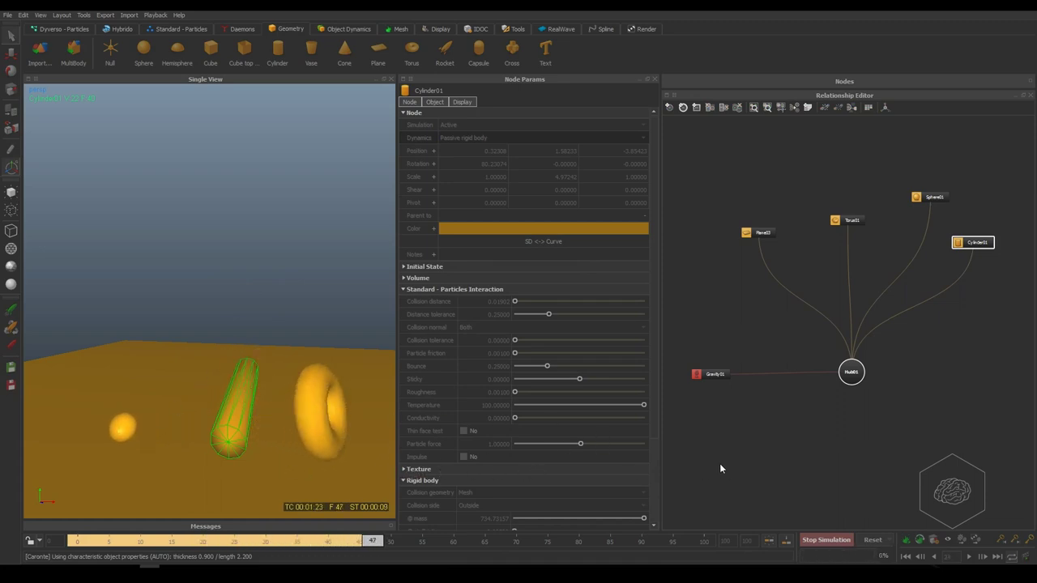
{"action": "left_click", "coordinate": [819, 542]}
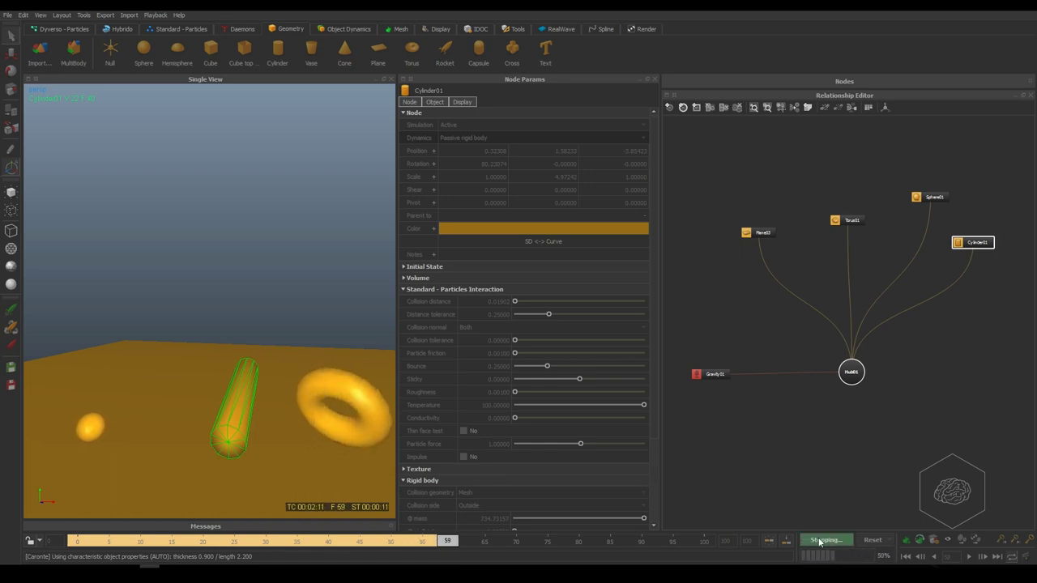
- Return to frame 0 and change the dynamics of Cylinder01 to Active rigid body
{"action": "left_click_drag", "start_coordinate": [447, 540], "coordinate": [31, 537]}
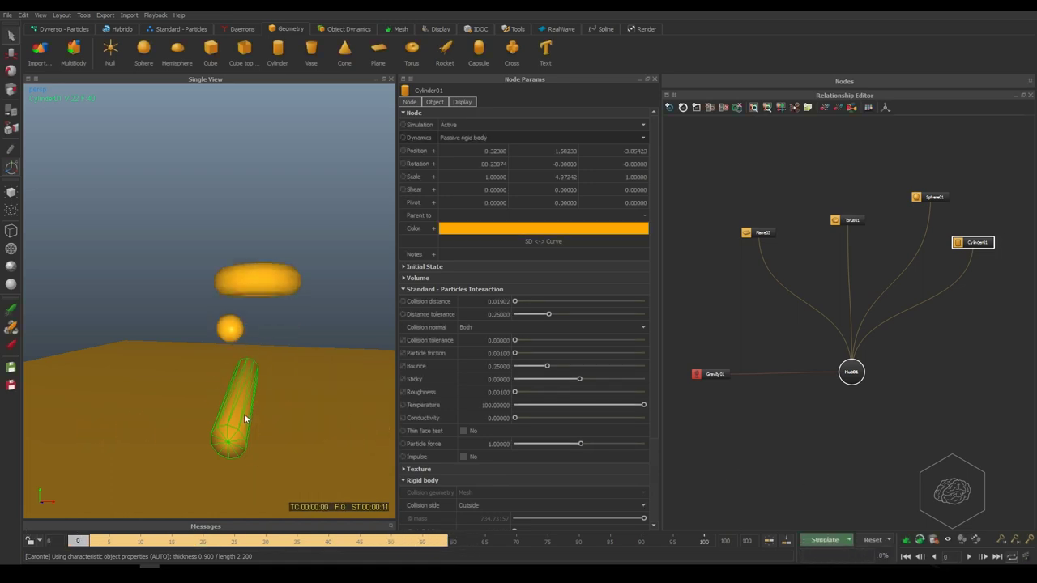
{"action": "left_click", "coordinate": [499, 137]}
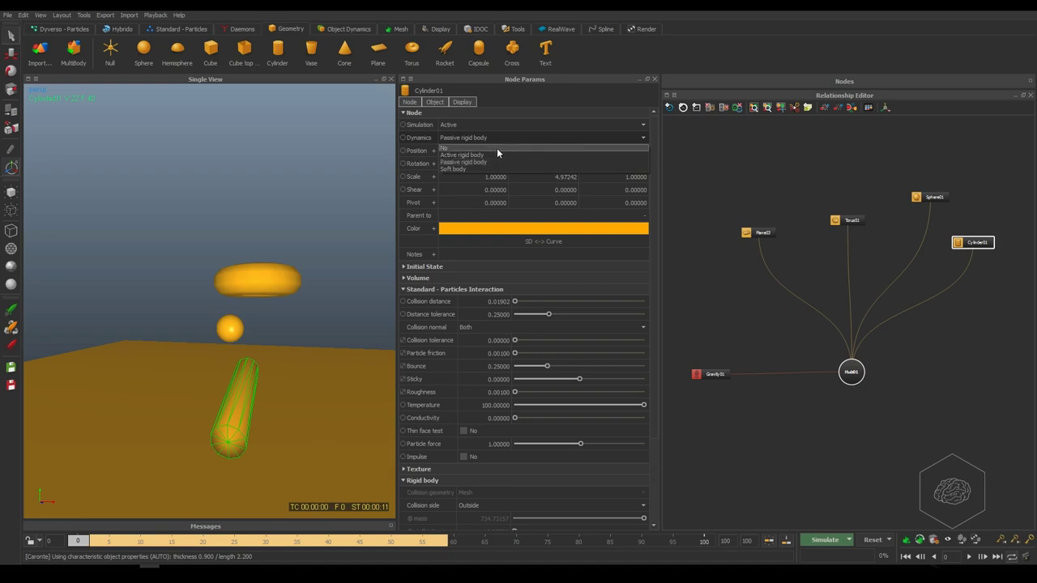
{"action": "left_click", "coordinate": [485, 156]}
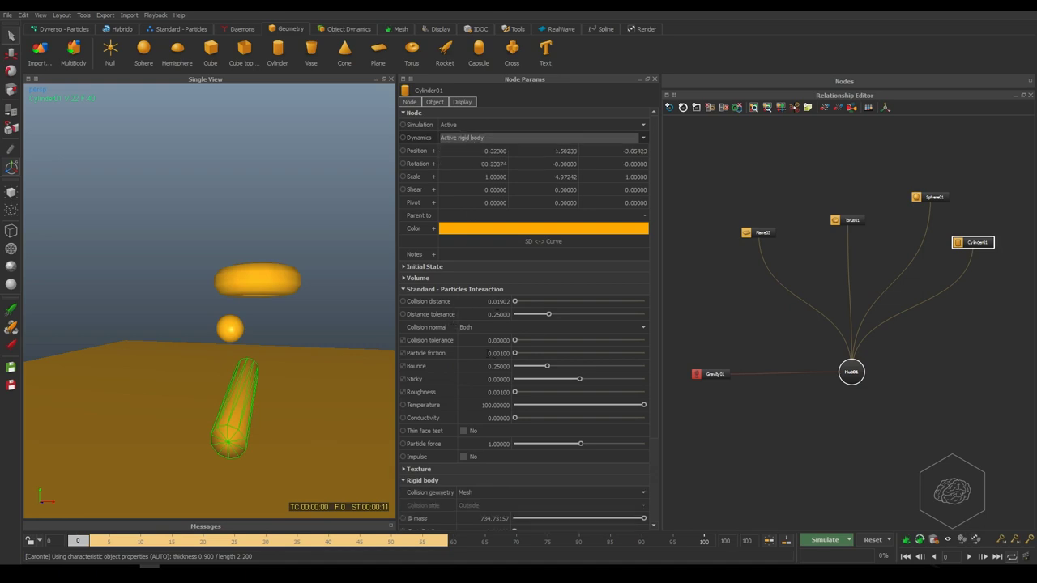
- Set the rigid body mass of Cylinder01 to 10
{"action": "scroll", "coordinate": [475, 312], "scroll_direction": "down", "scroll_amount": 5}
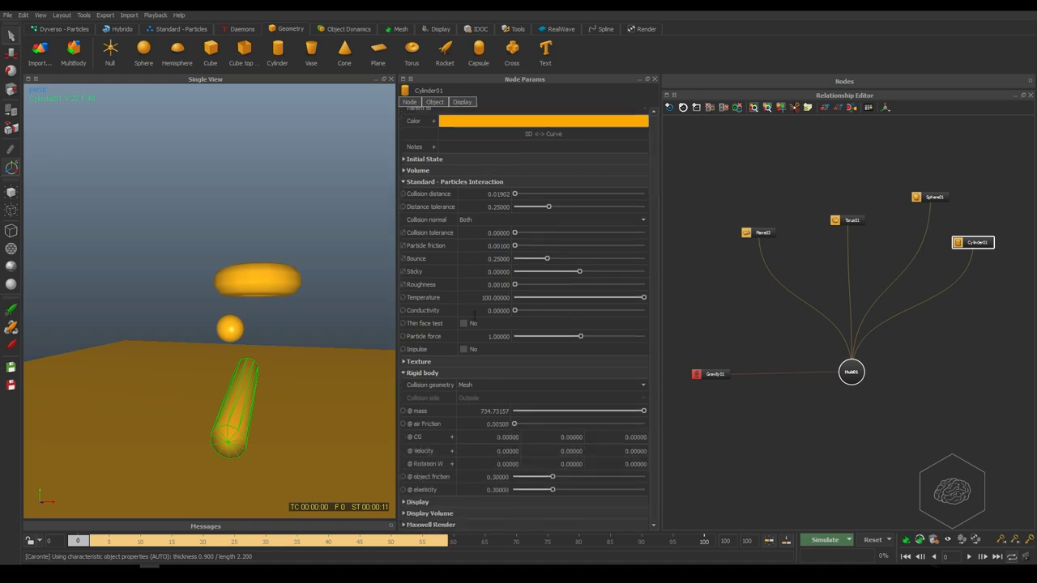
{"action": "double_click", "coordinate": [475, 412]}
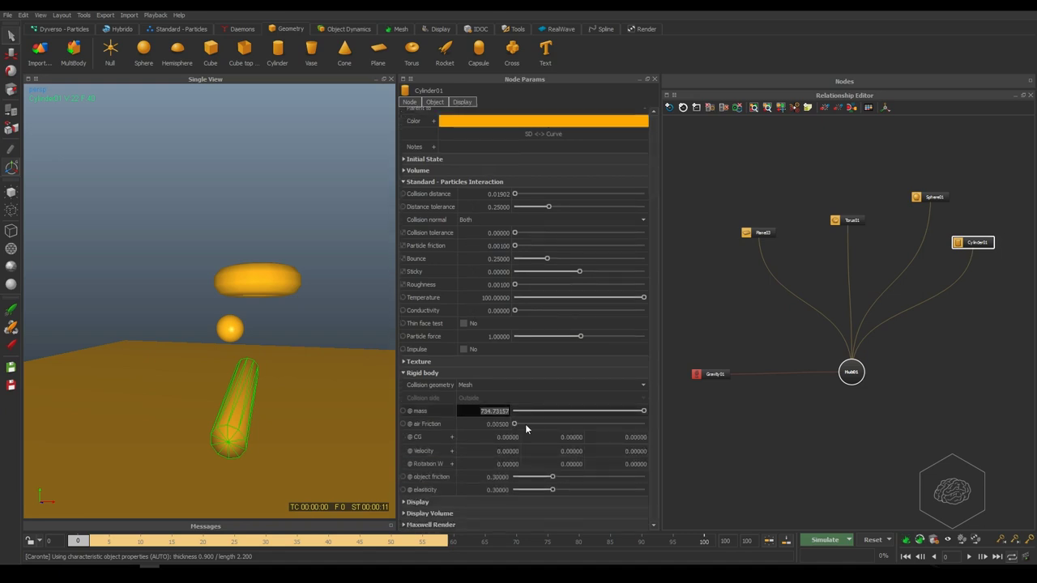
{"action": "type", "text": "10"}
{"action": "key", "text": "Return"}
- Reset the scene, simulate through frame 100 and scrub the result back to frame 0
{"action": "left_click", "coordinate": [873, 540]}
{"action": "left_click", "coordinate": [500, 291]}
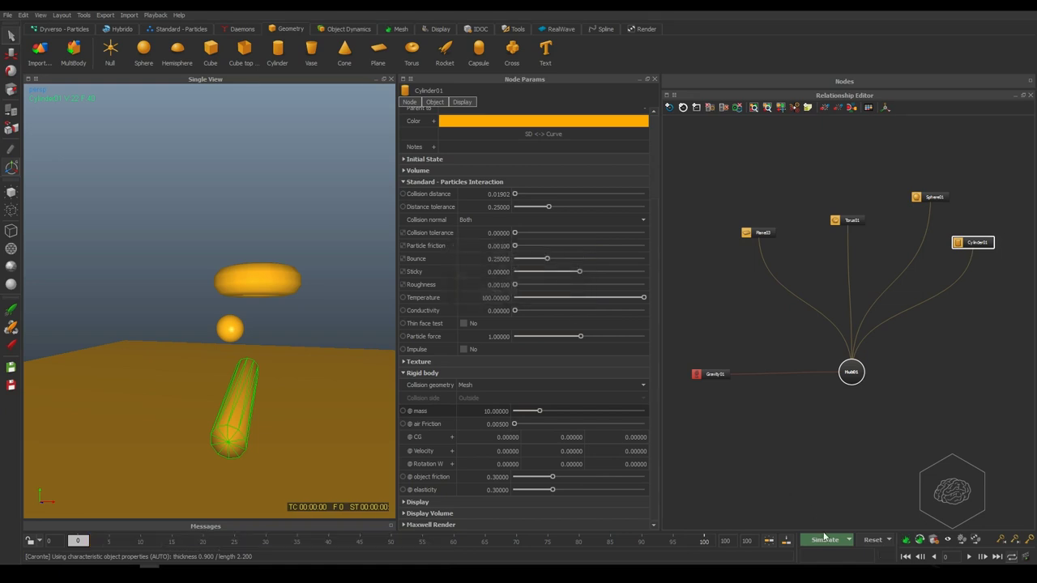
{"action": "key", "text": "ctrl+a"}
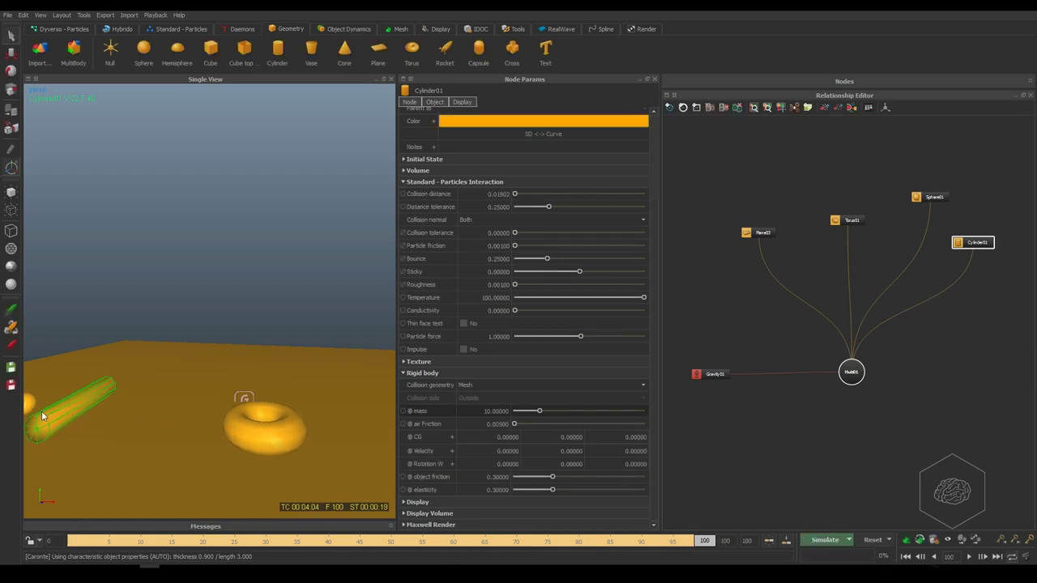
{"action": "left_click_drag", "start_coordinate": [693, 544], "coordinate": [483, 572]}
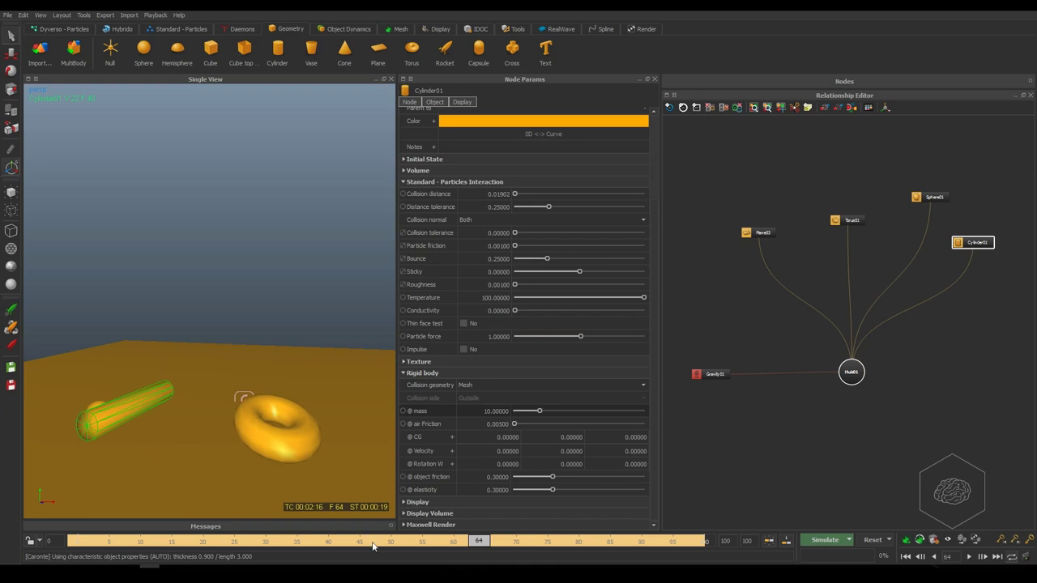
{"action": "left_click_drag", "start_coordinate": [241, 538], "coordinate": [2, 537]}
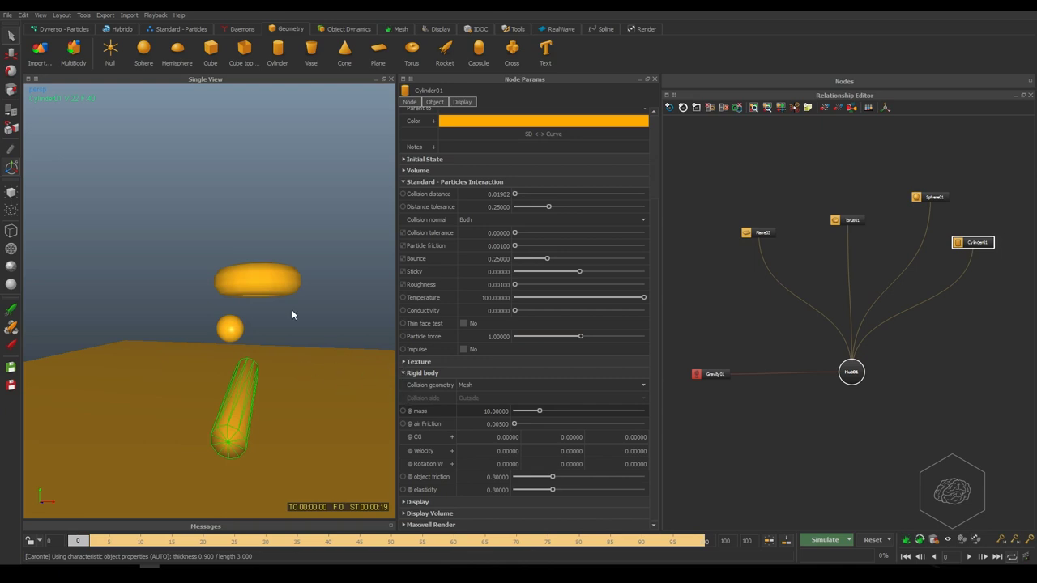
- Add a Circle standard particle emitter and place its node below Hub01 in the Relationship Editor
{"action": "scroll", "coordinate": [295, 323], "scroll_direction": "down", "scroll_amount": 3}
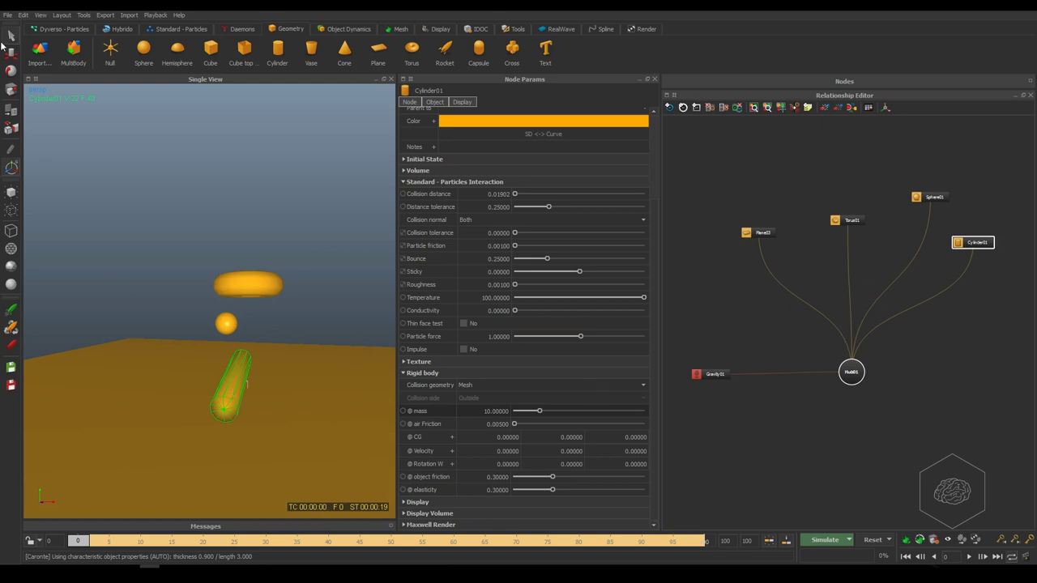
{"action": "left_click", "coordinate": [168, 29]}
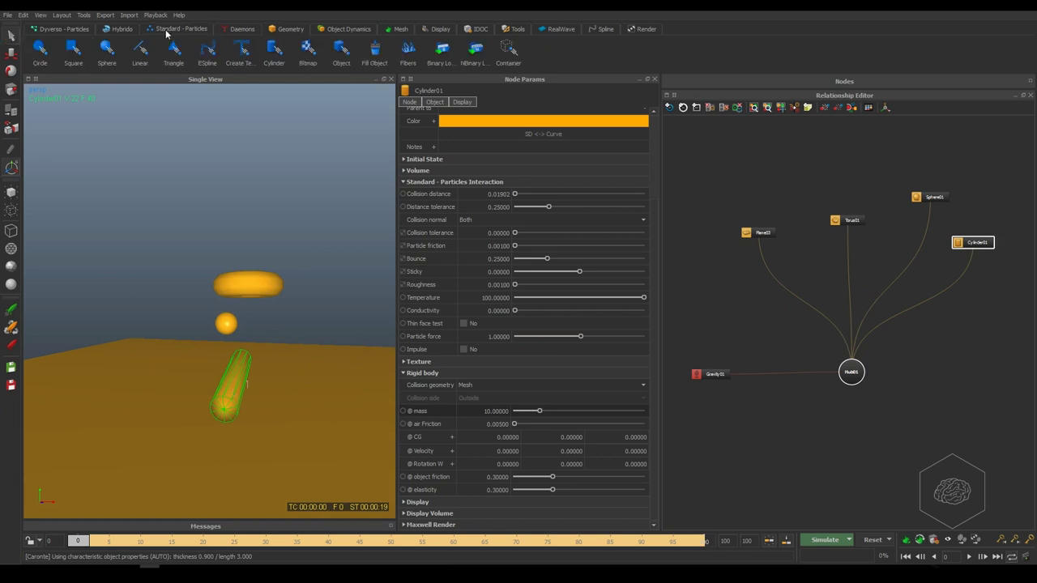
{"action": "left_click", "coordinate": [39, 50]}
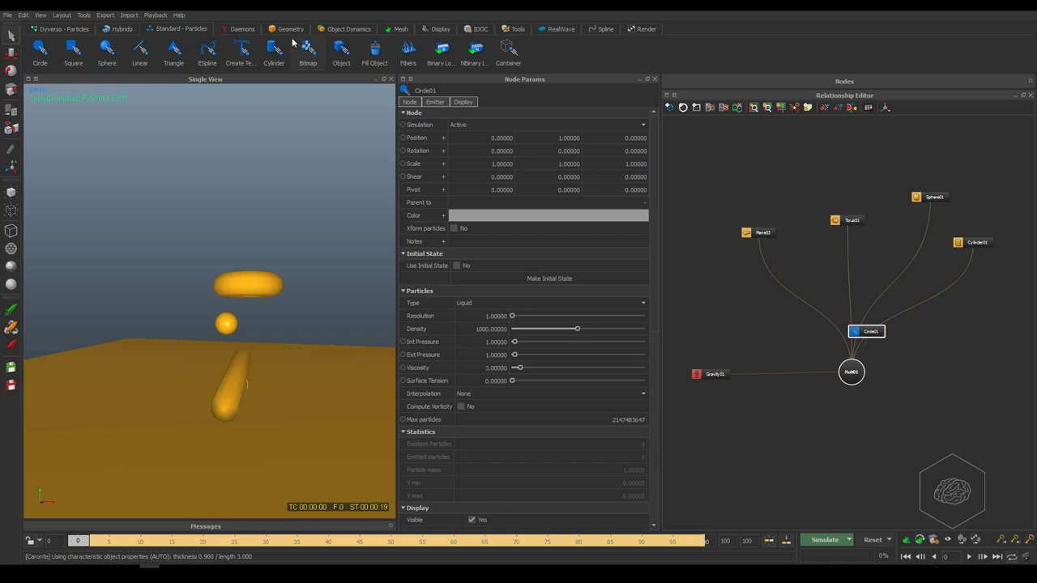
{"action": "left_click_drag", "start_coordinate": [866, 331], "coordinate": [831, 432]}
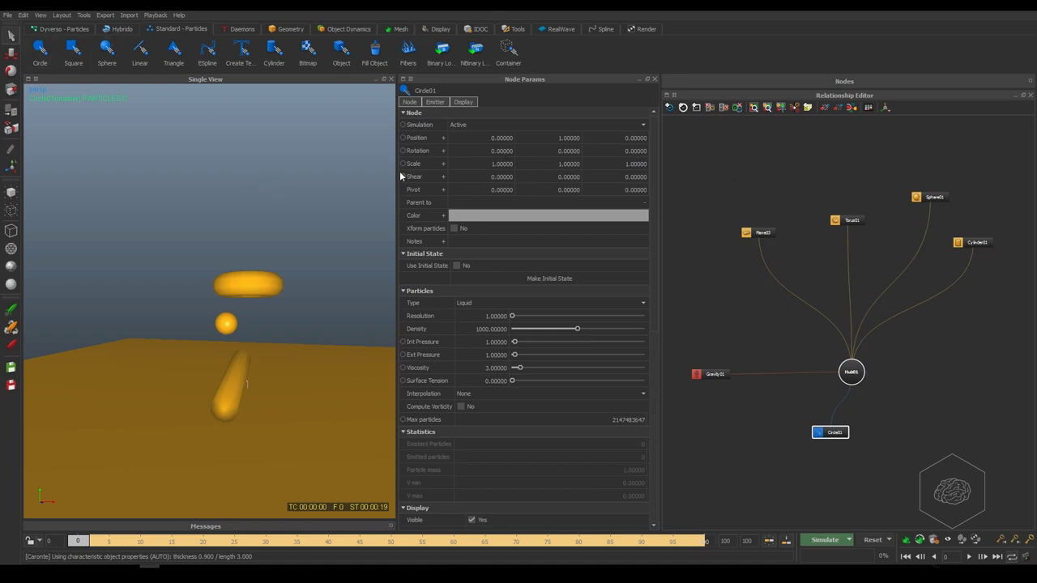
- Move the circle emitter to about -6.90 on X and rotate it to about 14.5, 0, 89.7 so it faces the objects
{"action": "left_click", "coordinate": [10, 53]}
{"action": "left_click_drag", "start_coordinate": [272, 377], "coordinate": [292, 391]}
{"action": "key", "text": "e"}
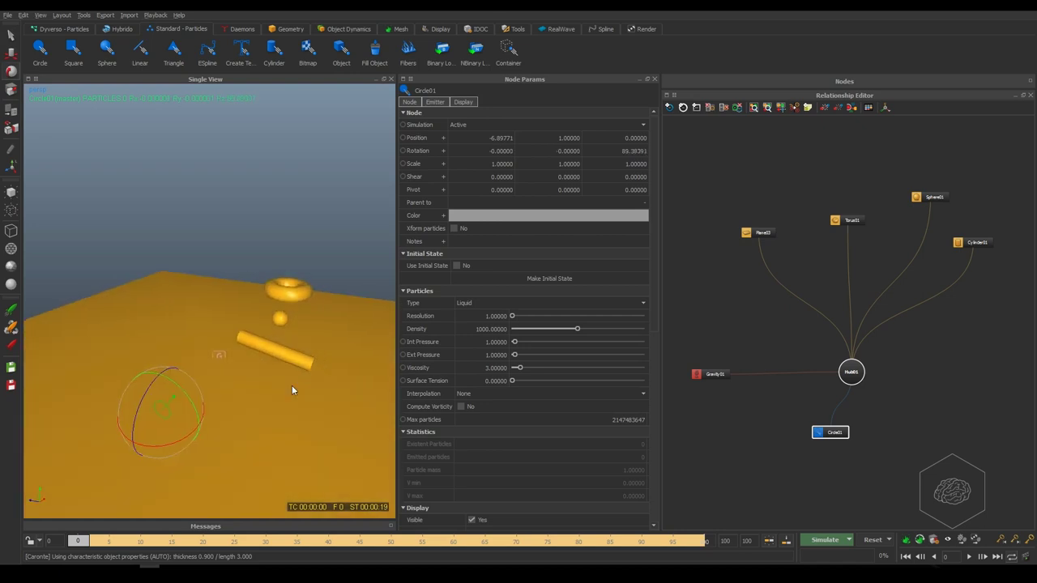
{"action": "left_click_drag", "start_coordinate": [208, 401], "coordinate": [269, 470], "text": "alt"}
{"action": "left_click_drag", "start_coordinate": [215, 446], "coordinate": [203, 449]}
{"action": "left_click_drag", "start_coordinate": [290, 448], "coordinate": [208, 397], "text": "alt"}
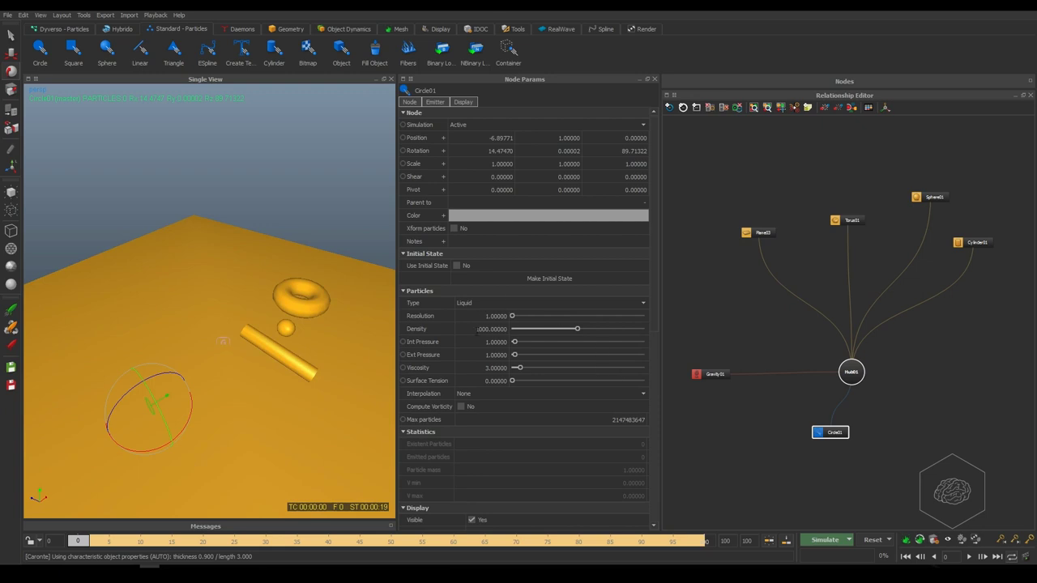
- Look through the particle, statistics, display and render parameters of the circle emitter
{"action": "scroll", "coordinate": [495, 342], "scroll_direction": "down", "scroll_amount": 2}
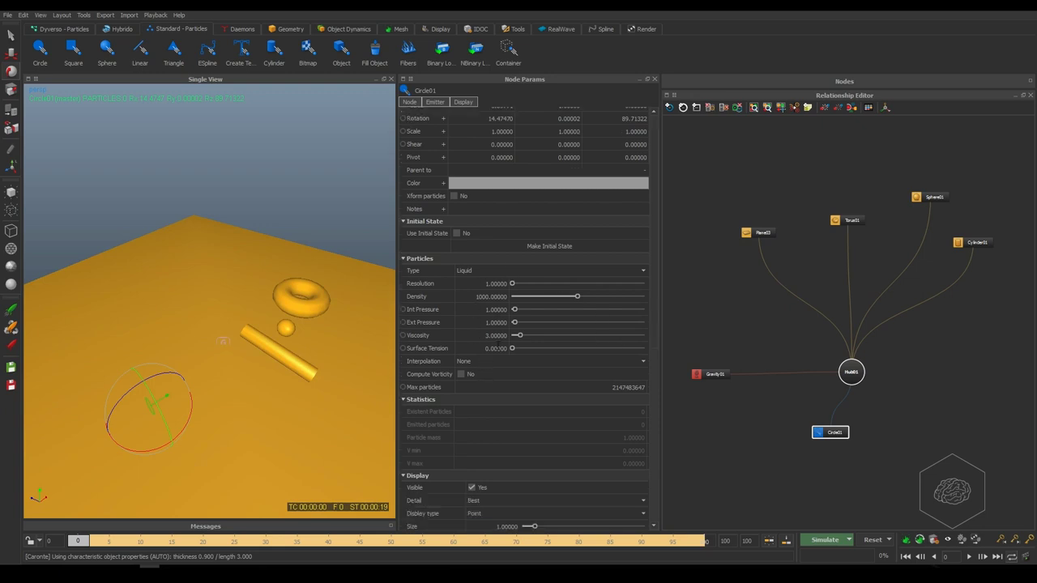
{"action": "scroll", "coordinate": [467, 251], "scroll_direction": "down", "scroll_amount": 1}
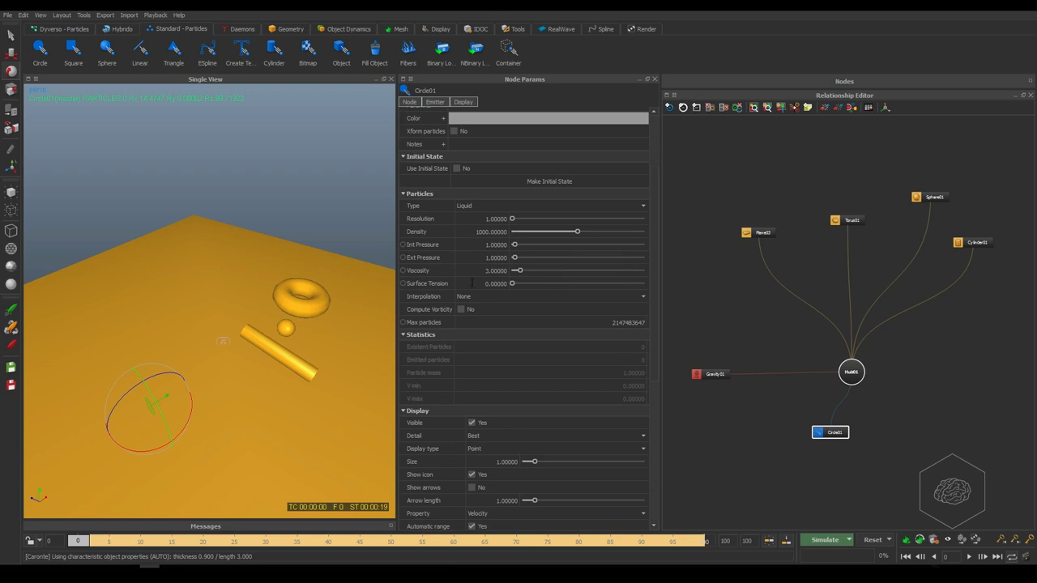
{"action": "scroll", "coordinate": [456, 310], "scroll_direction": "down", "scroll_amount": 3}
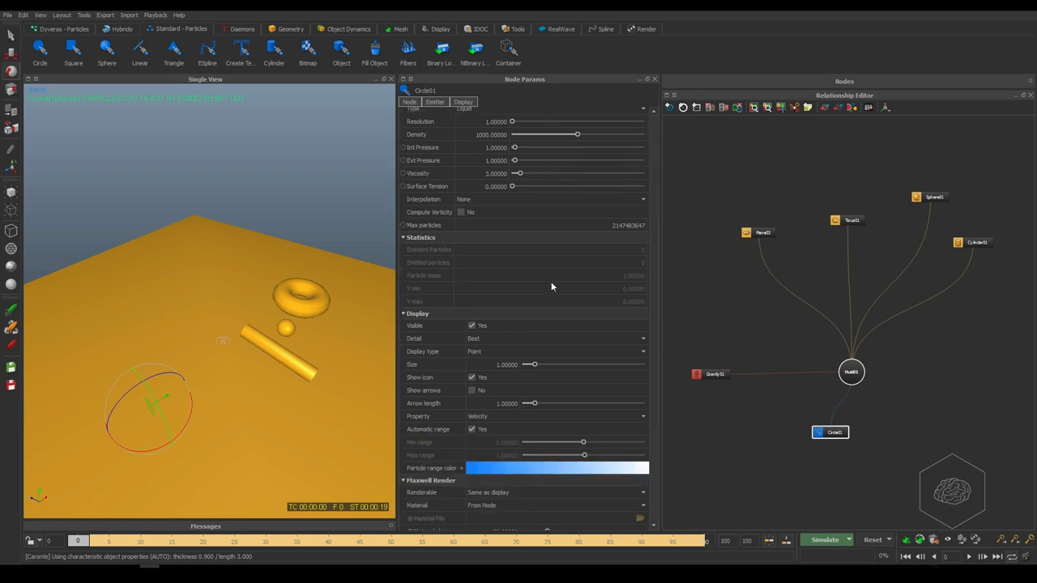
{"action": "scroll", "coordinate": [551, 286], "scroll_direction": "down", "scroll_amount": 5}
{"action": "scroll", "coordinate": [543, 346], "scroll_direction": "up", "scroll_amount": 10}
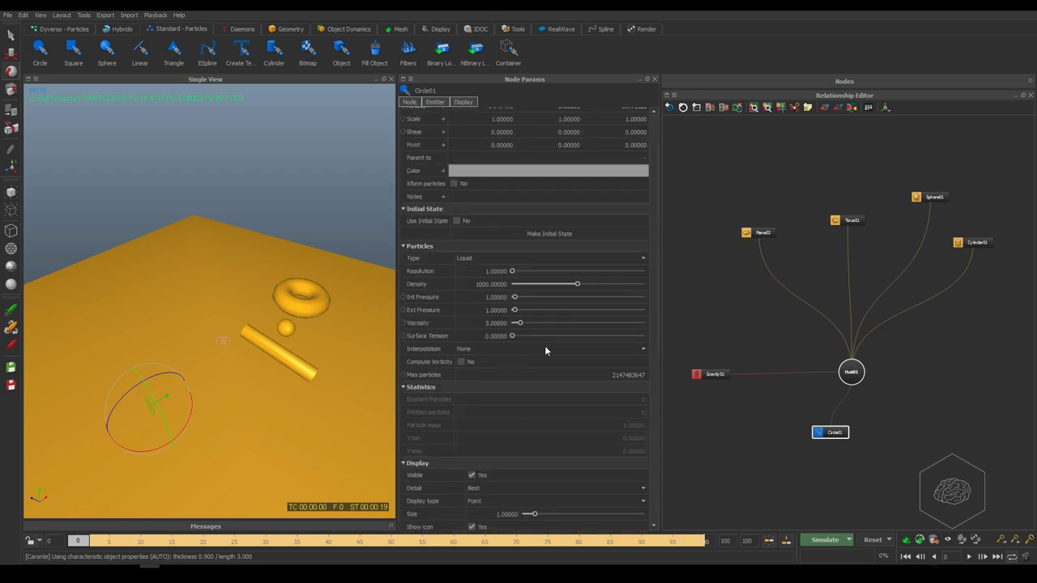
{"action": "scroll", "coordinate": [545, 350], "scroll_direction": "up", "scroll_amount": 2}
- Reset the scene and try simulating the emitter at its default speed, stopping at frame 12
{"action": "left_click", "coordinate": [871, 543]}
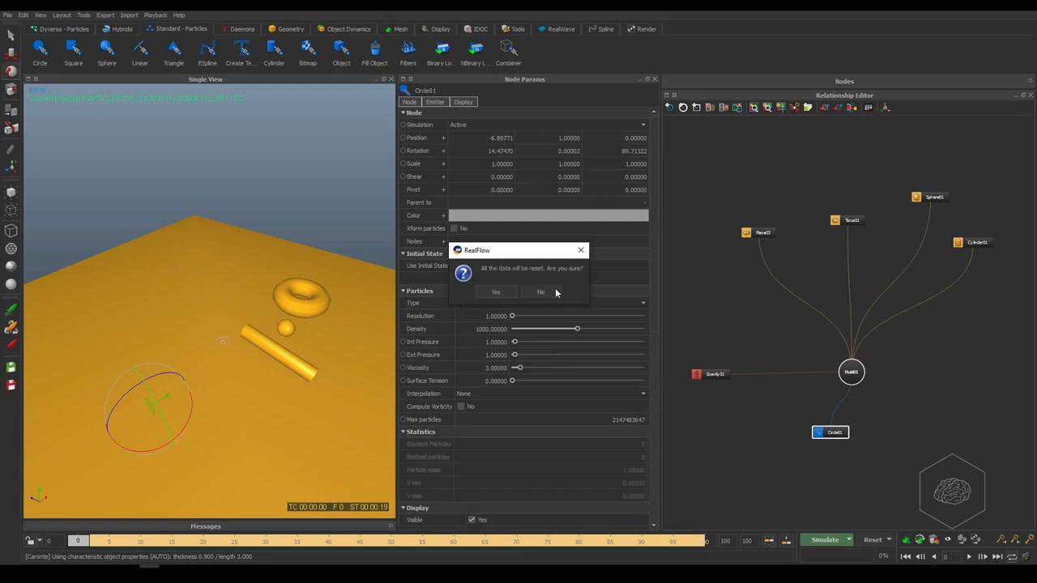
{"action": "left_click", "coordinate": [505, 293]}
{"action": "key", "text": "ctrl+s"}
{"action": "left_click", "coordinate": [825, 540]}
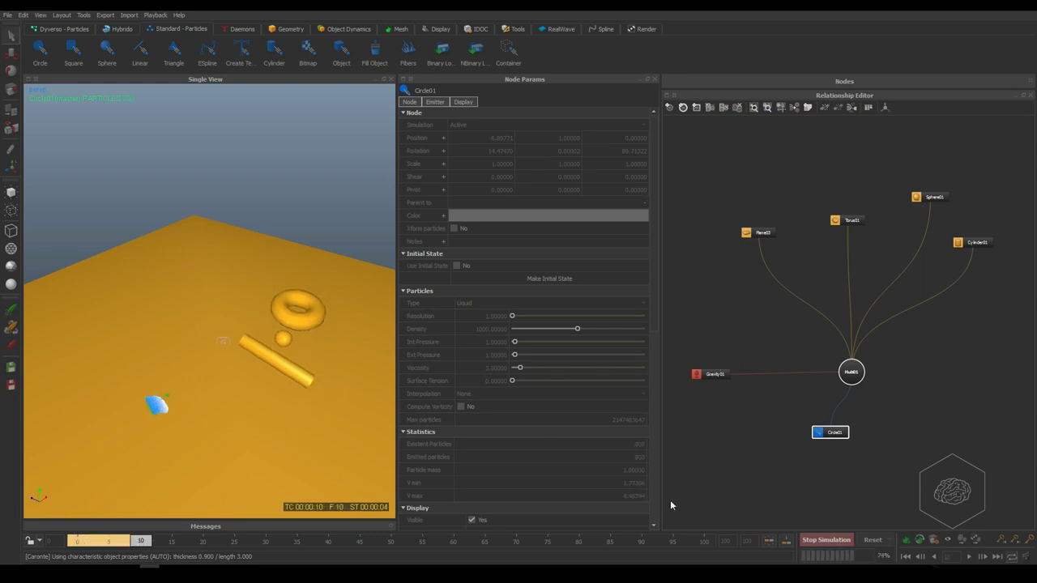
{"action": "left_click", "coordinate": [826, 539]}
- Set the emission speed of the circle emitter to 20
{"action": "left_click", "coordinate": [133, 406]}
{"action": "left_click", "coordinate": [161, 405]}
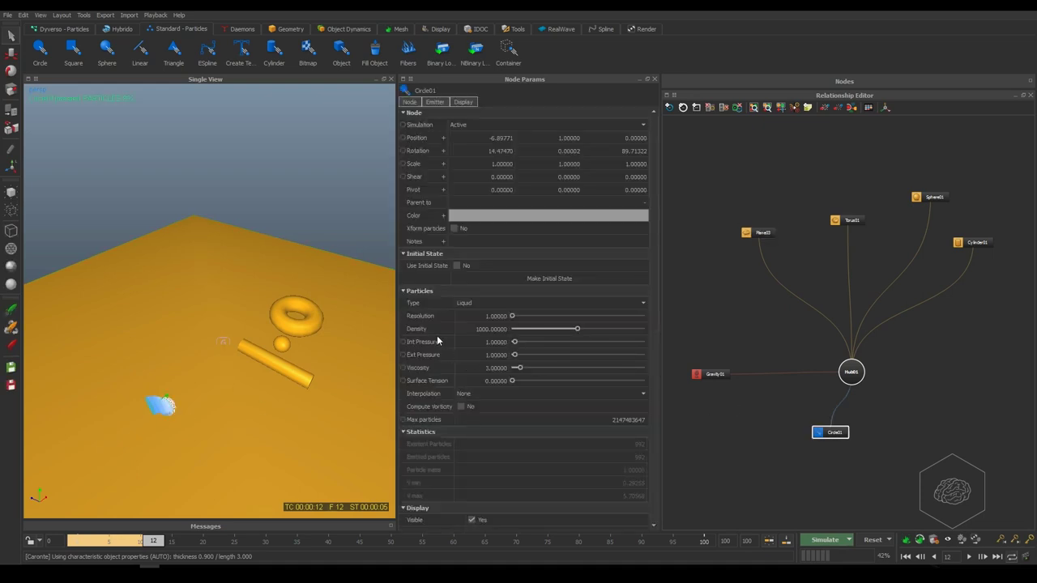
{"action": "left_click", "coordinate": [435, 102]}
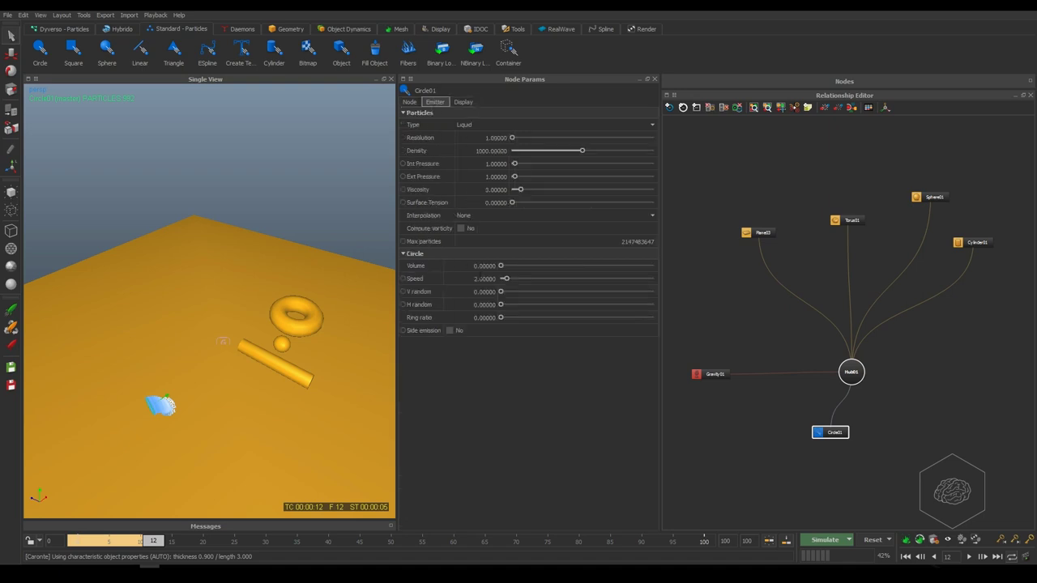
{"action": "double_click", "coordinate": [485, 279]}
{"action": "type", "text": "20"}
{"action": "key", "text": "Return"}
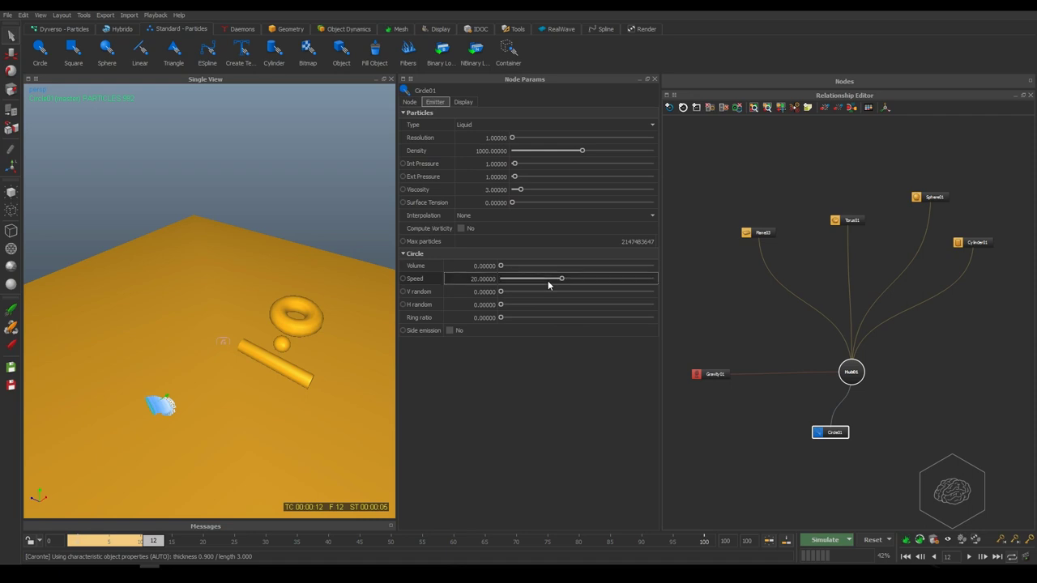
- Reset the scene and simulate the fluid stream hitting the objects, stopping at frame 20
{"action": "left_click", "coordinate": [873, 541]}
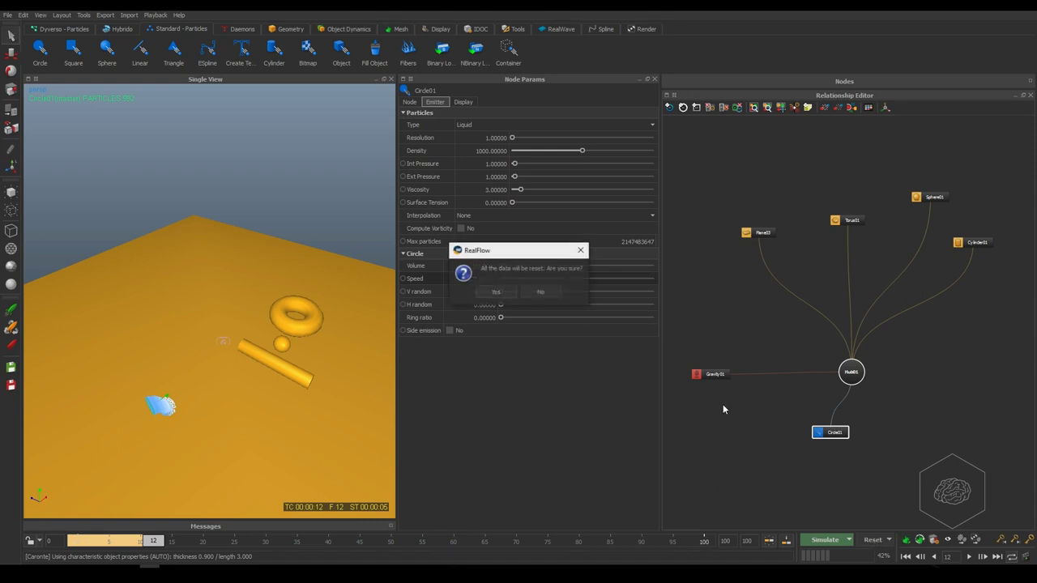
{"action": "left_click", "coordinate": [495, 293]}
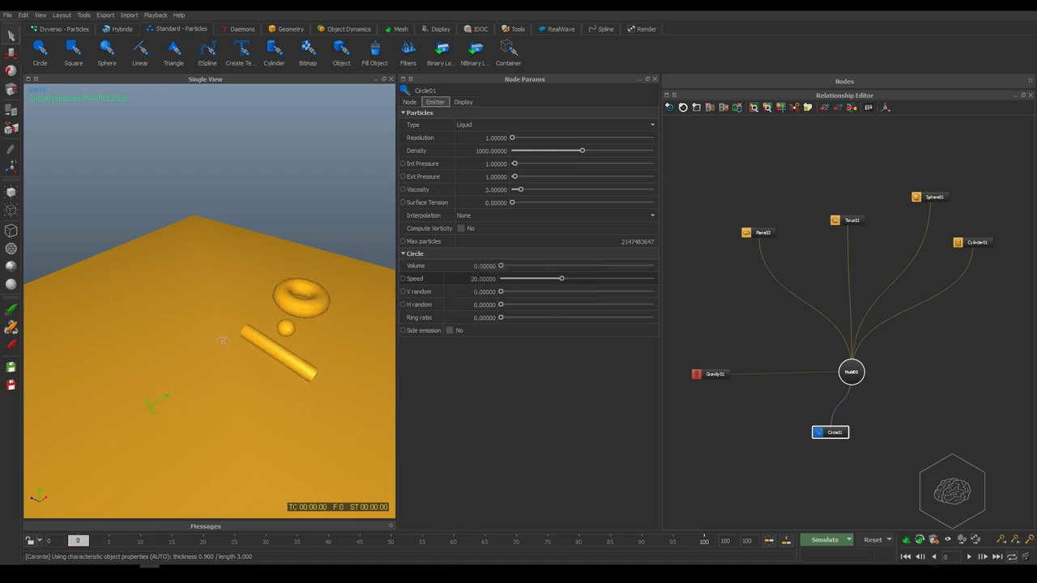
{"action": "left_click", "coordinate": [812, 541]}
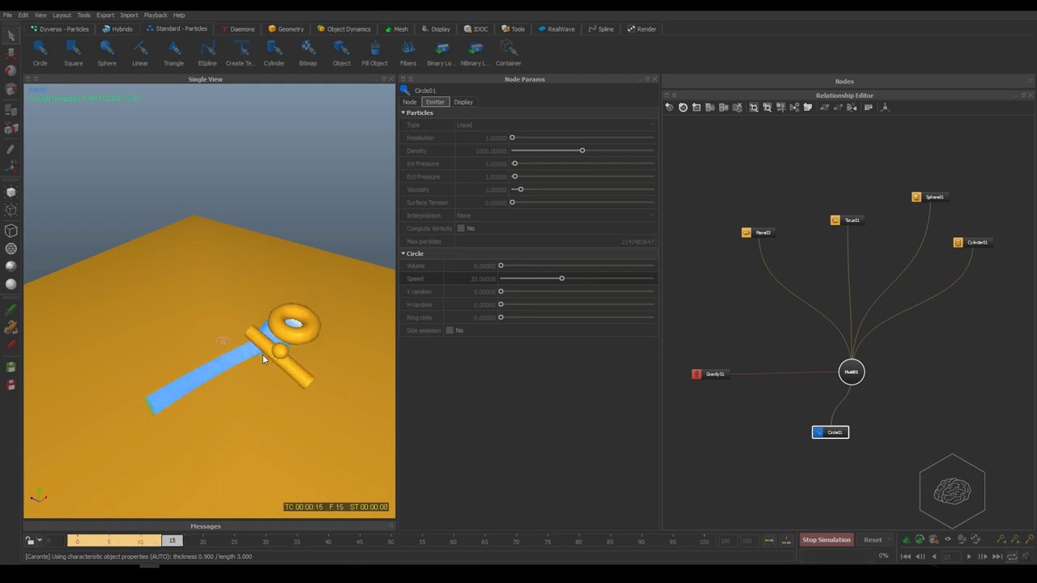
{"action": "left_click_drag", "start_coordinate": [272, 379], "coordinate": [244, 412], "text": "alt"}
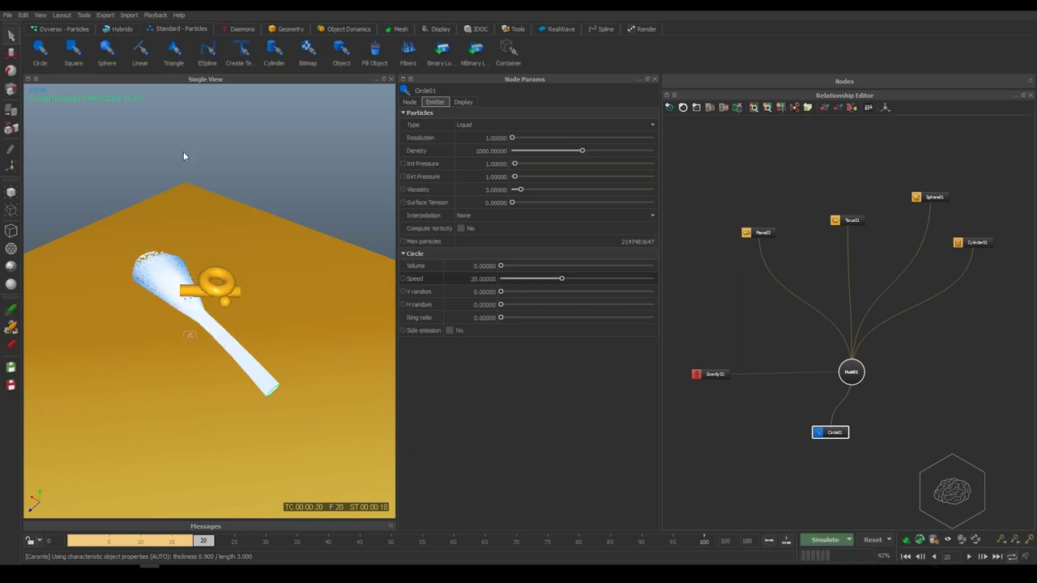
- Add a cube and move it along X to about 4.81, beyond the objects in the stream's path
{"action": "left_click", "coordinate": [937, 365]}
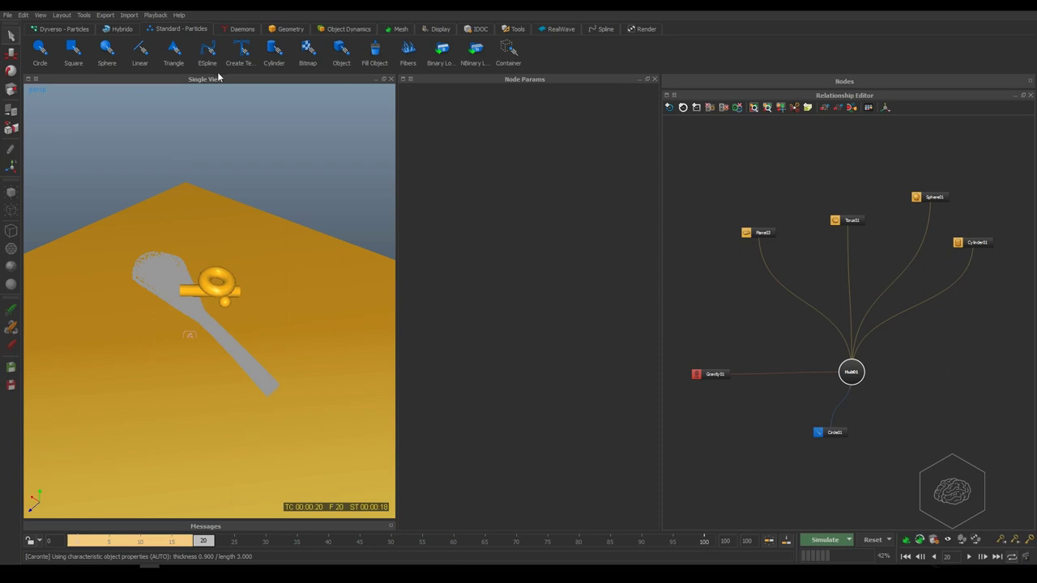
{"action": "left_click", "coordinate": [285, 29]}
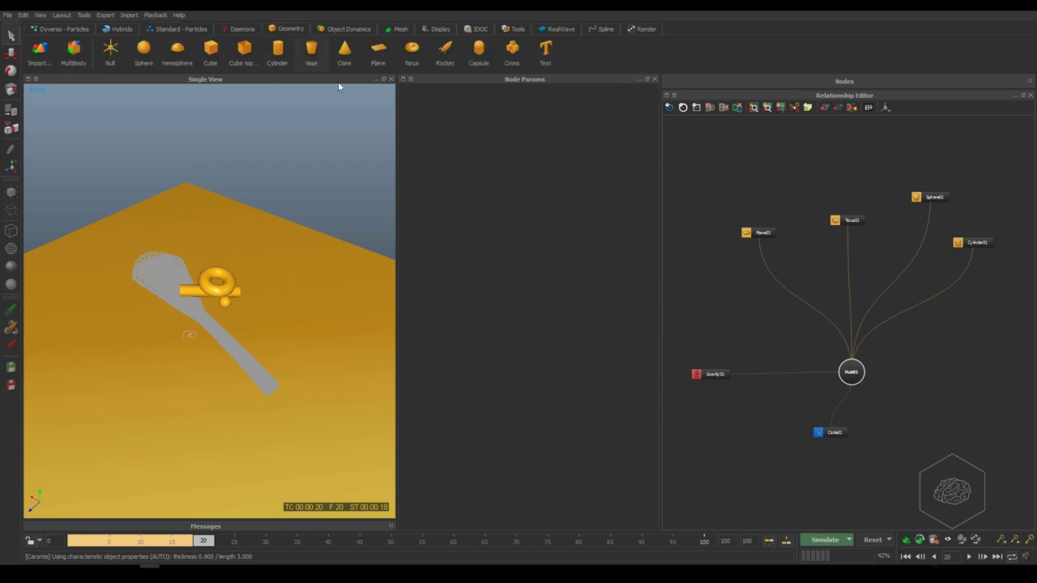
{"action": "left_click", "coordinate": [210, 50]}
{"action": "left_click_drag", "start_coordinate": [254, 327], "coordinate": [53, 368], "text": "alt"}
{"action": "key", "text": "w"}
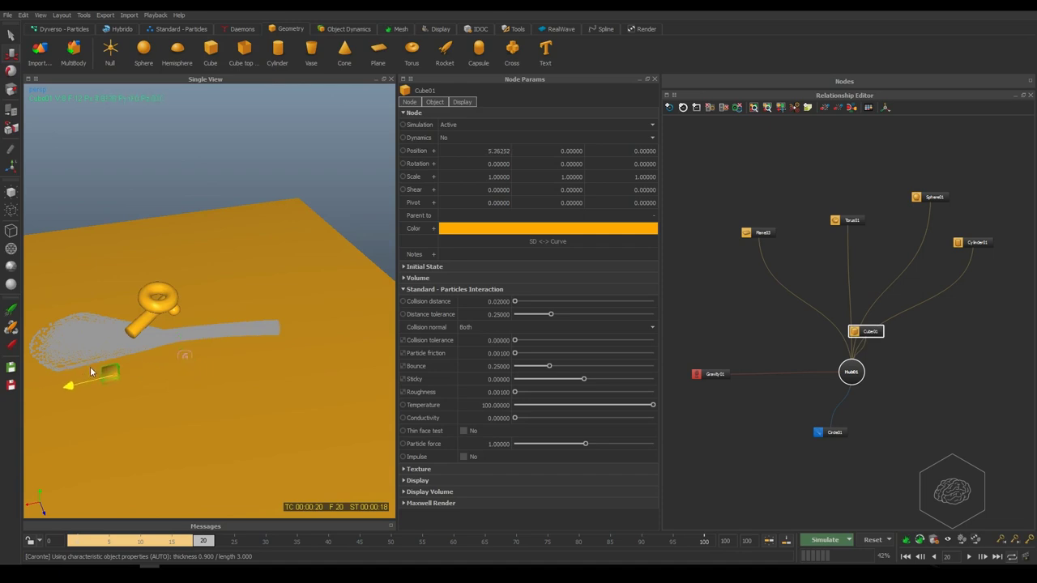
- Scale the cube into a wall of about 1 × 7.92 × 7.84 and position it at about 4.81, 2.93, -2.76
{"action": "key", "text": "e"}
{"action": "key", "text": "r"}
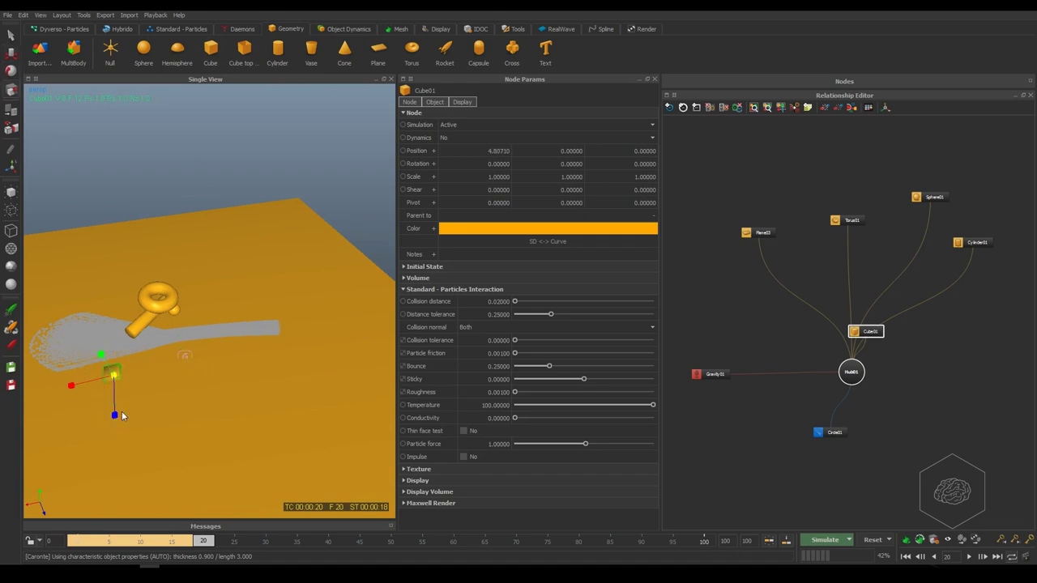
{"action": "left_click_drag", "start_coordinate": [114, 418], "coordinate": [159, 265]}
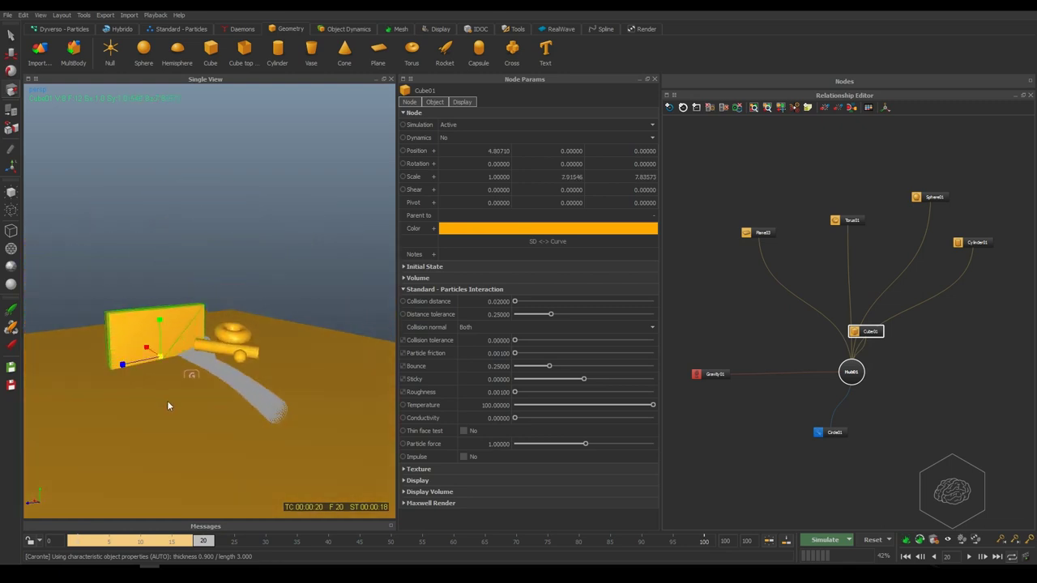
{"action": "left_click_drag", "start_coordinate": [157, 334], "coordinate": [202, 270]}
{"action": "left_click_drag", "start_coordinate": [203, 336], "coordinate": [245, 340], "text": "alt"}
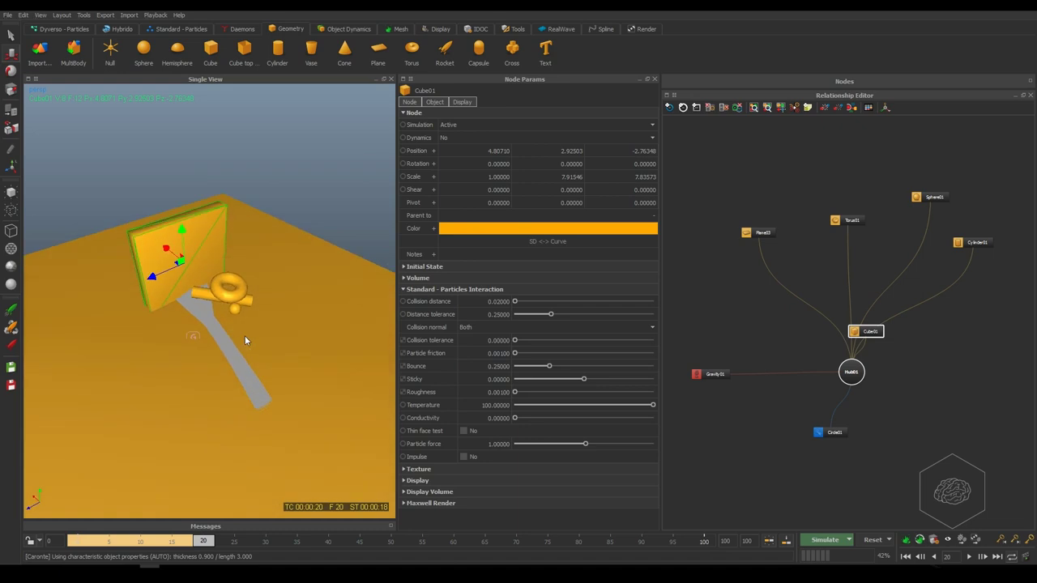
- Duplicate the wall cube, turn the copy perpendicular to it and move it to form a corner around the objects
{"action": "key", "text": "ctrl+d"}
{"action": "key", "text": "e"}
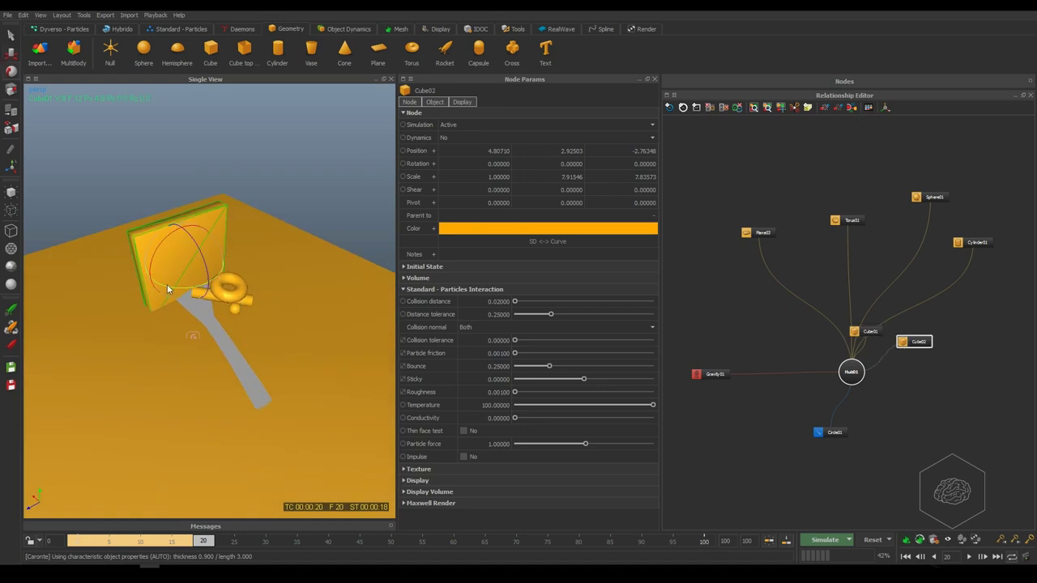
{"action": "left_click_drag", "start_coordinate": [177, 293], "coordinate": [403, 261]}
{"action": "key", "text": "w"}
{"action": "left_click_drag", "start_coordinate": [205, 282], "coordinate": [158, 291]}
- Select both wall cubes and check their Simulation and Dynamics options, keeping Dynamics at No
{"action": "left_click", "coordinate": [113, 287], "text": "shift"}
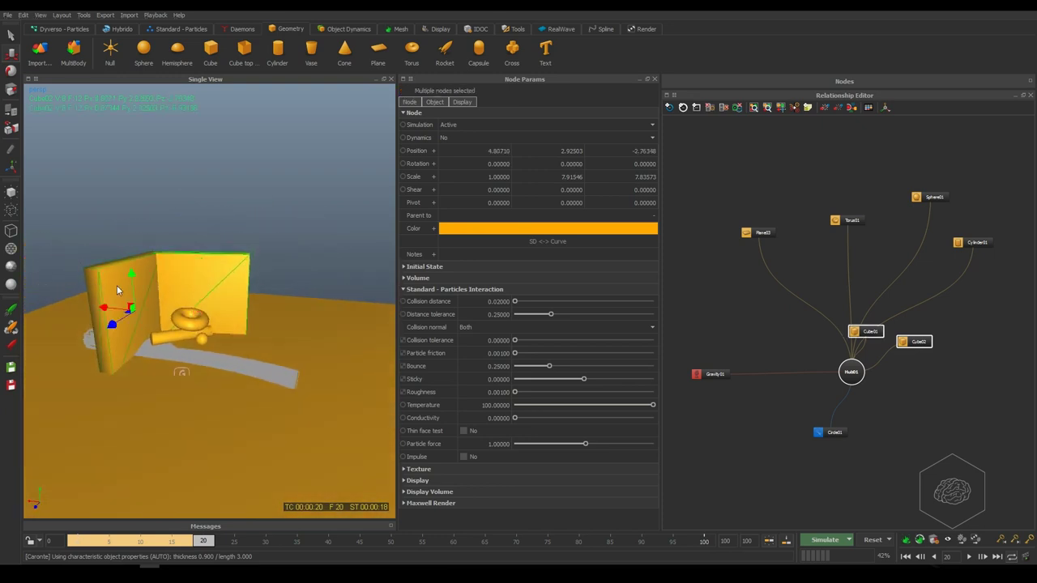
{"action": "left_click", "coordinate": [475, 124]}
{"action": "left_click", "coordinate": [475, 124]}
{"action": "left_click", "coordinate": [461, 137]}
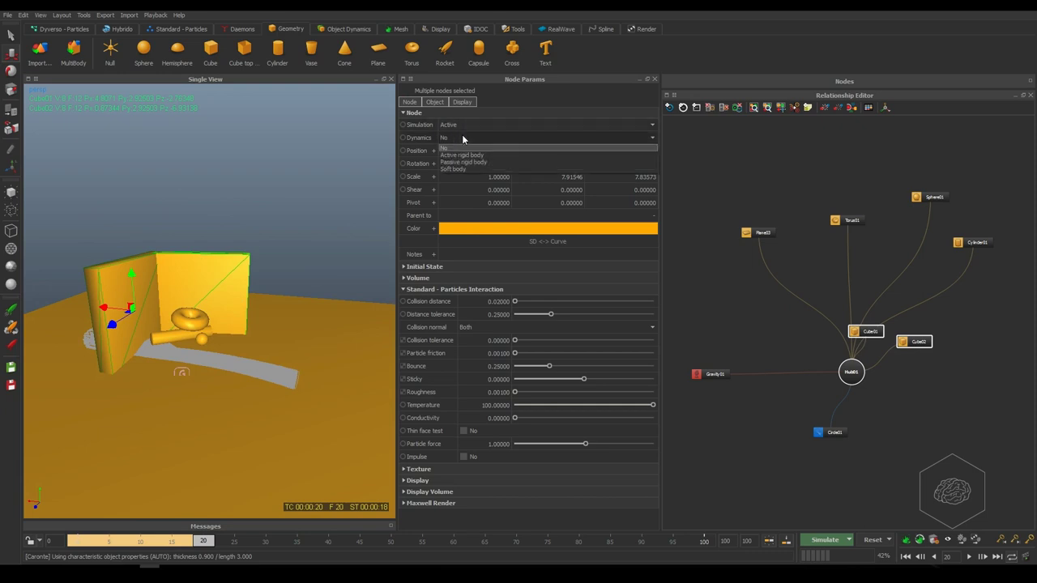
{"action": "left_click", "coordinate": [461, 135]}
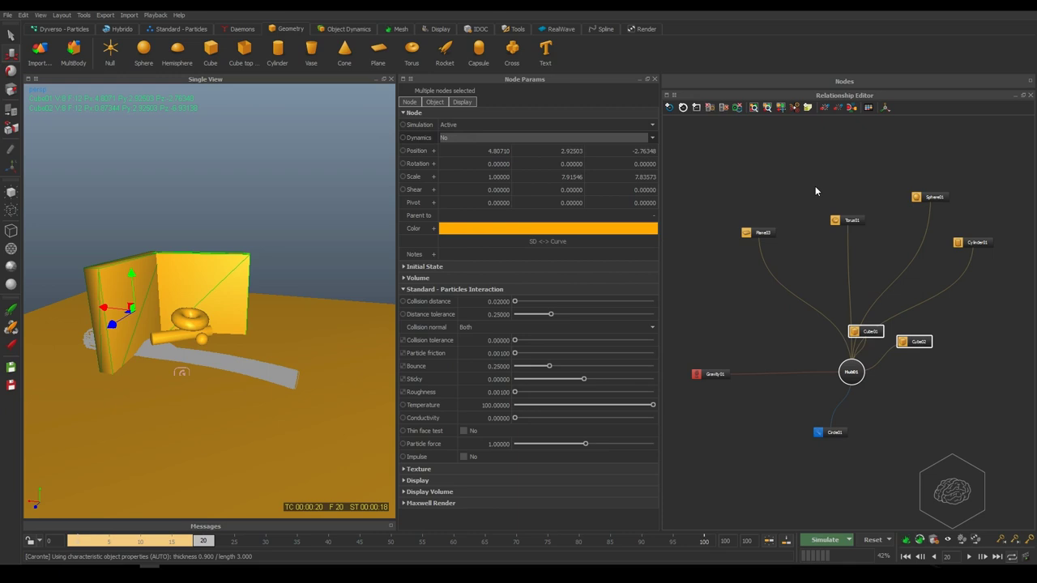
- Reset the simulation and clear its cached data before changing the walls' dynamics
{"action": "left_click", "coordinate": [719, 499]}
{"action": "left_click", "coordinate": [873, 540]}
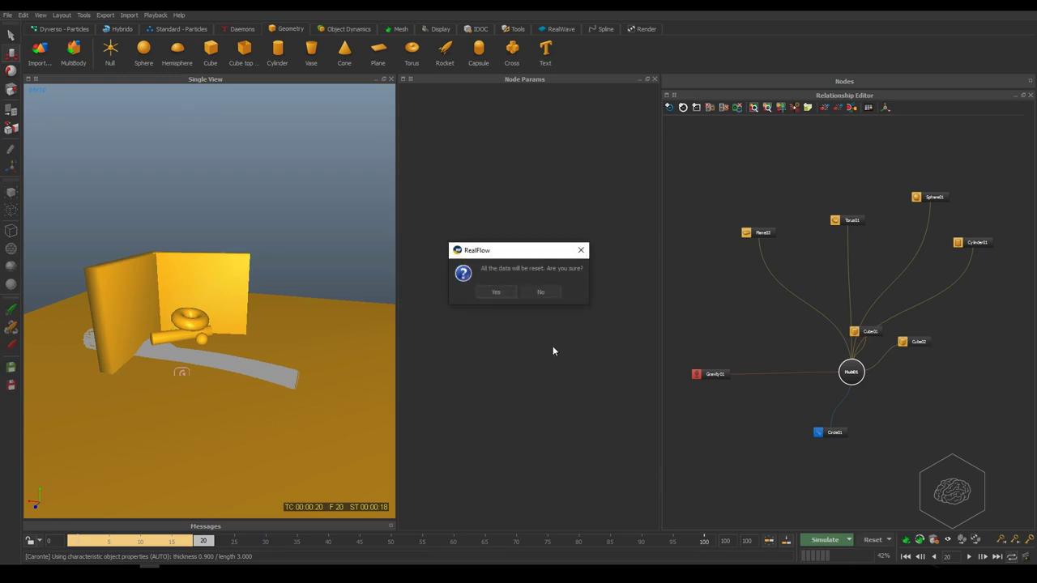
{"action": "left_click", "coordinate": [509, 292]}
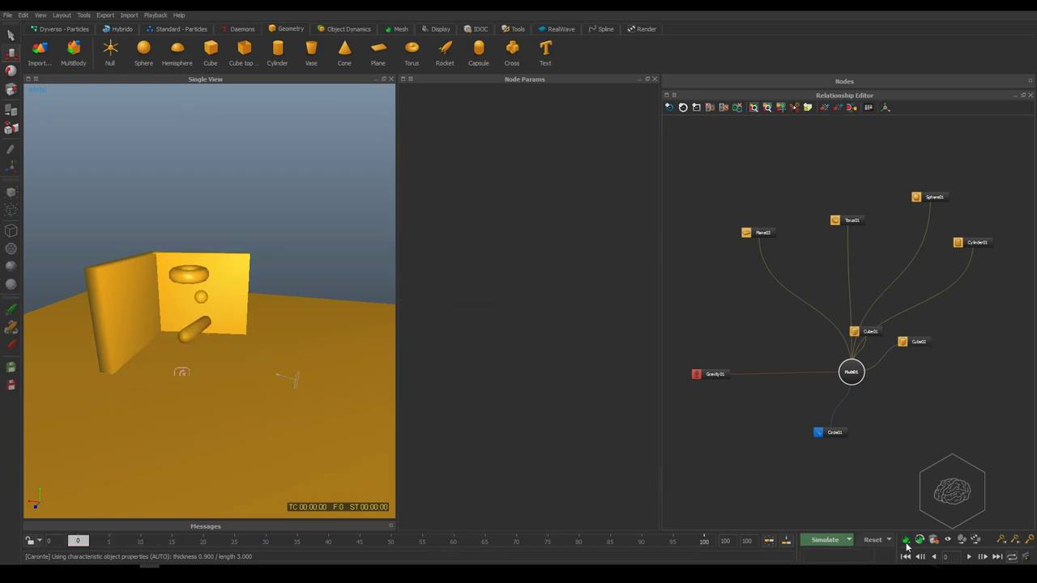
- Separate the two wall cube nodes in the Relationship Editor and set Dynamics to Passive rigid body for both
{"action": "left_click_drag", "start_coordinate": [863, 334], "coordinate": [927, 425]}
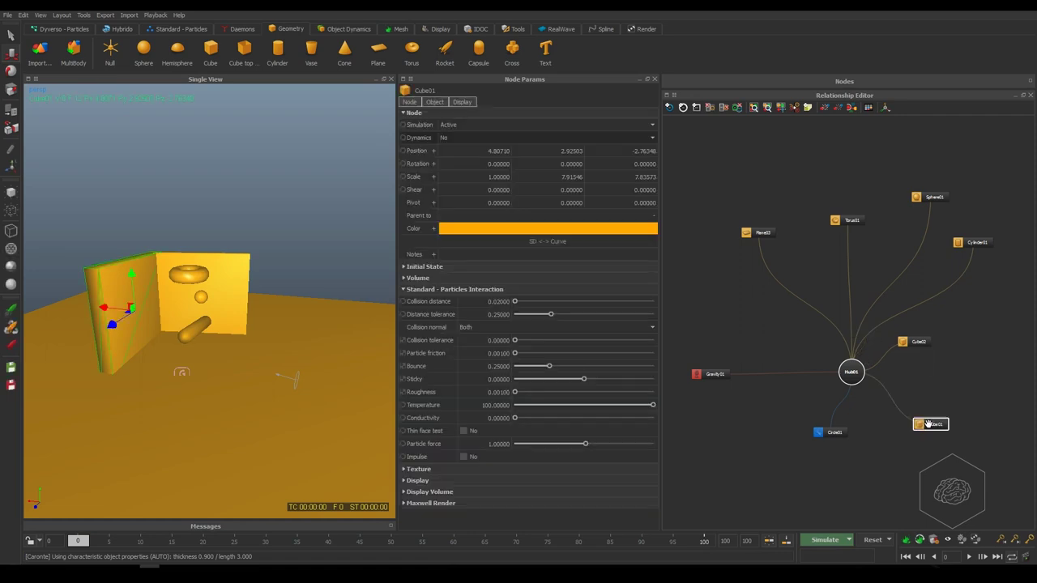
{"action": "left_click_drag", "start_coordinate": [922, 343], "coordinate": [948, 381]}
{"action": "left_click_drag", "start_coordinate": [971, 327], "coordinate": [907, 473]}
{"action": "left_click", "coordinate": [458, 137]}
{"action": "left_click", "coordinate": [465, 163]}
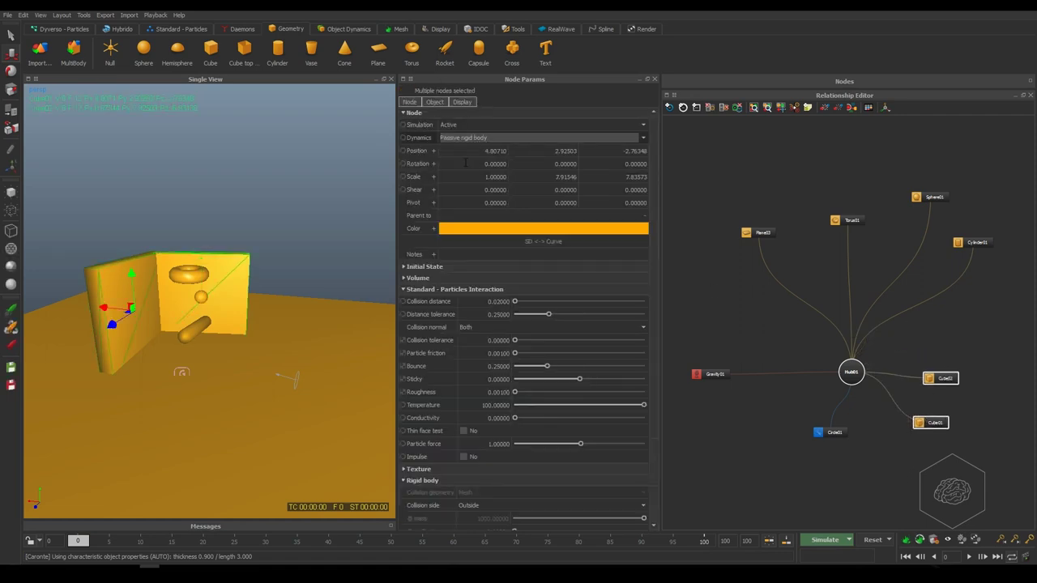
{"action": "left_click", "coordinate": [952, 170]}
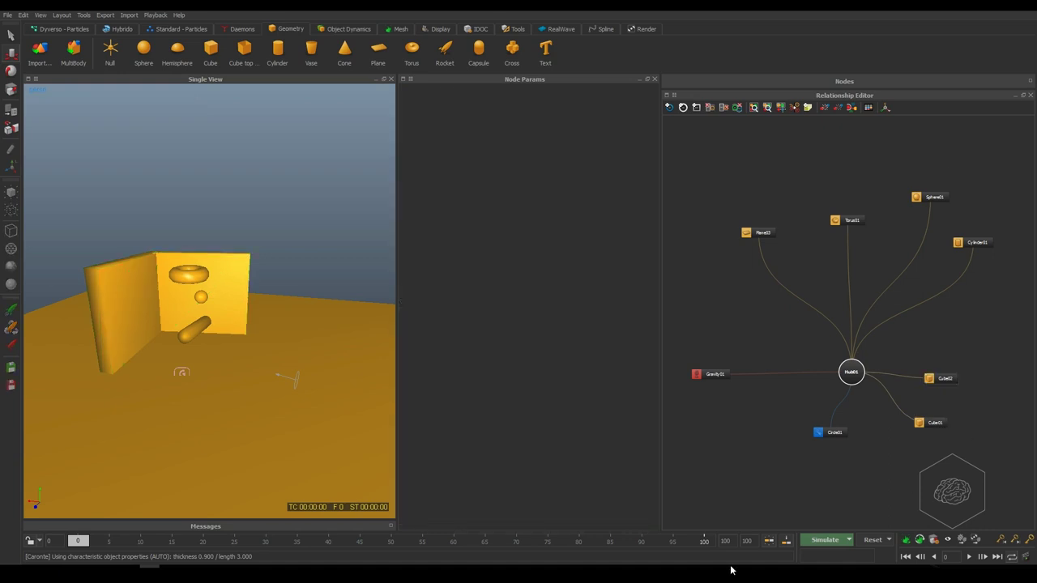
- Simulate the fluid stream hitting the objects and walls, play back the result and return to frame 0, keeping the simulated data
{"action": "left_click", "coordinate": [821, 541]}
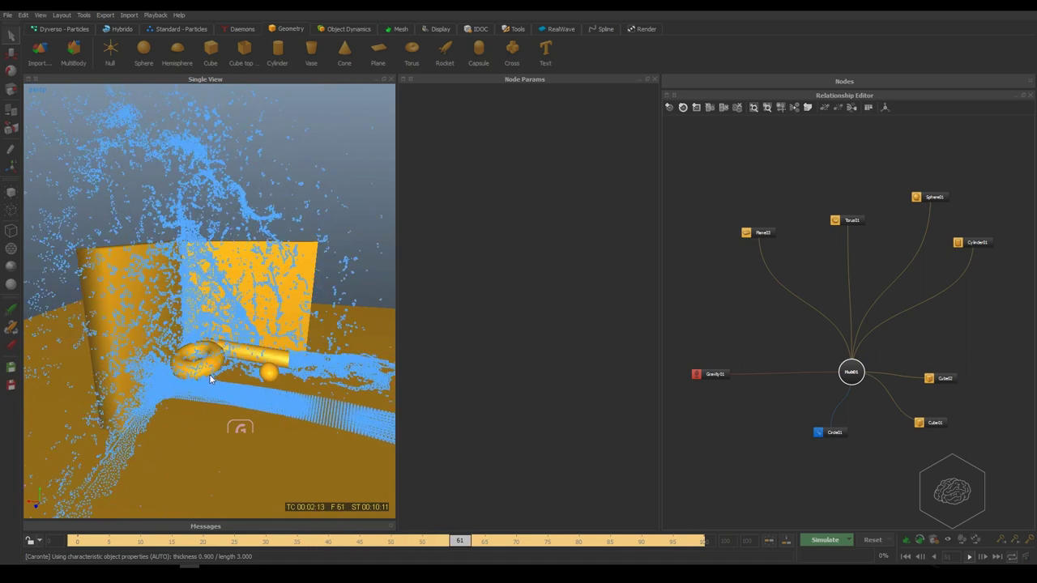
{"action": "scroll", "coordinate": [203, 364], "scroll_direction": "down", "scroll_amount": 3}
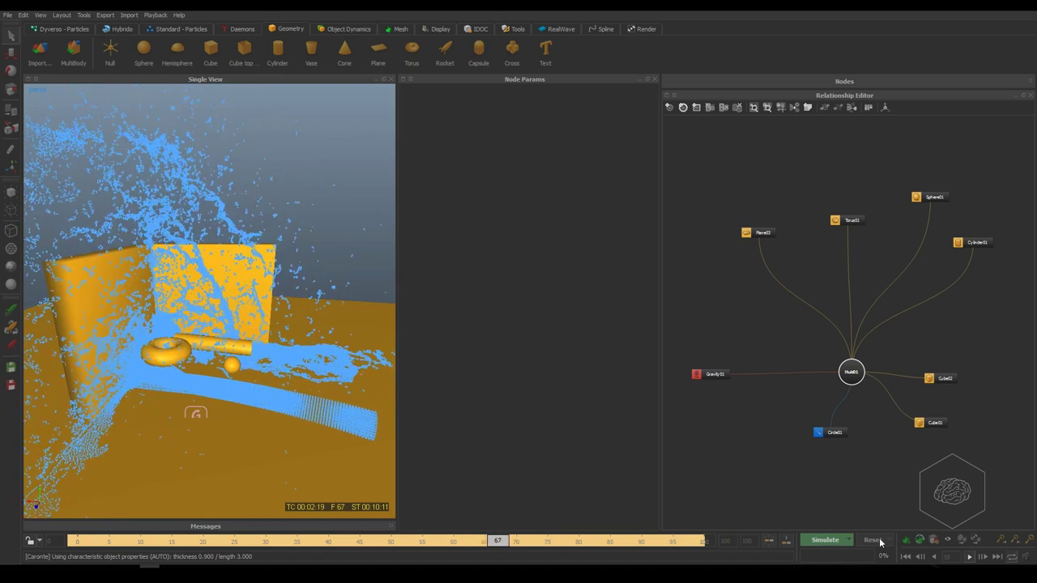
{"action": "left_click", "coordinate": [969, 558]}
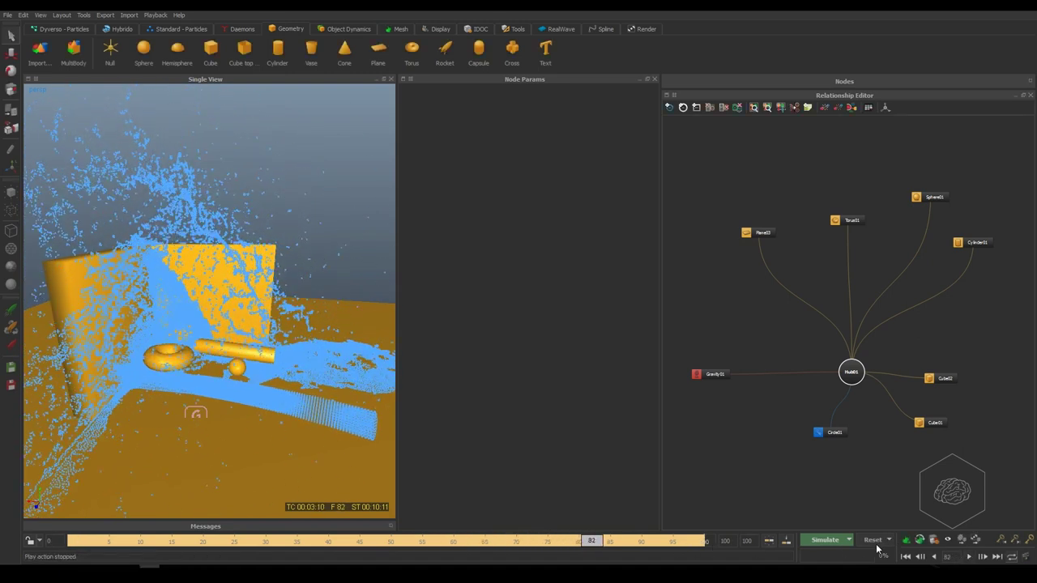
{"action": "left_click", "coordinate": [906, 557]}
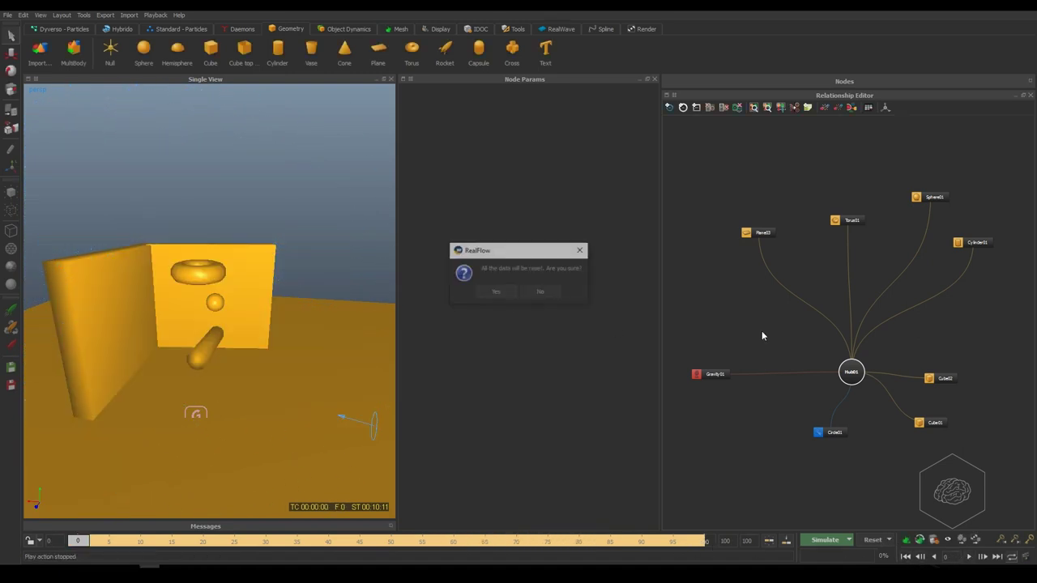
{"action": "left_click", "coordinate": [541, 292]}
- Delete all nodes to empty the scene for a fracture setup
{"action": "left_click_drag", "start_coordinate": [989, 158], "coordinate": [733, 419]}
{"action": "key", "text": "Delete"}
{"action": "left_click_drag", "start_coordinate": [904, 319], "coordinate": [674, 477]}
{"action": "key", "text": "Delete"}
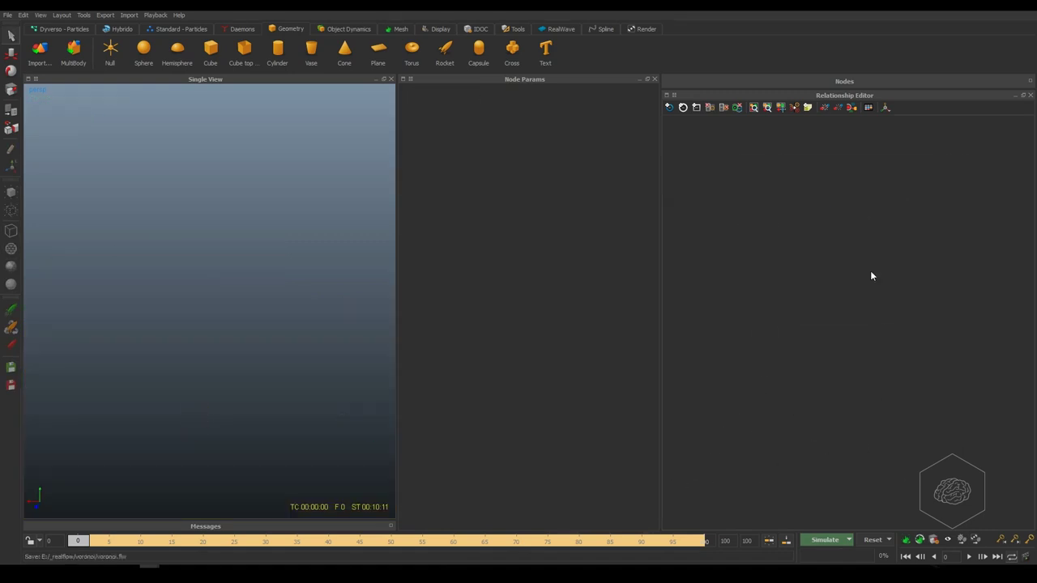
- Add a ground plane and a gravity daemon, and move the hub node clear of them in the Relationship Editor
{"action": "left_click", "coordinate": [377, 51]}
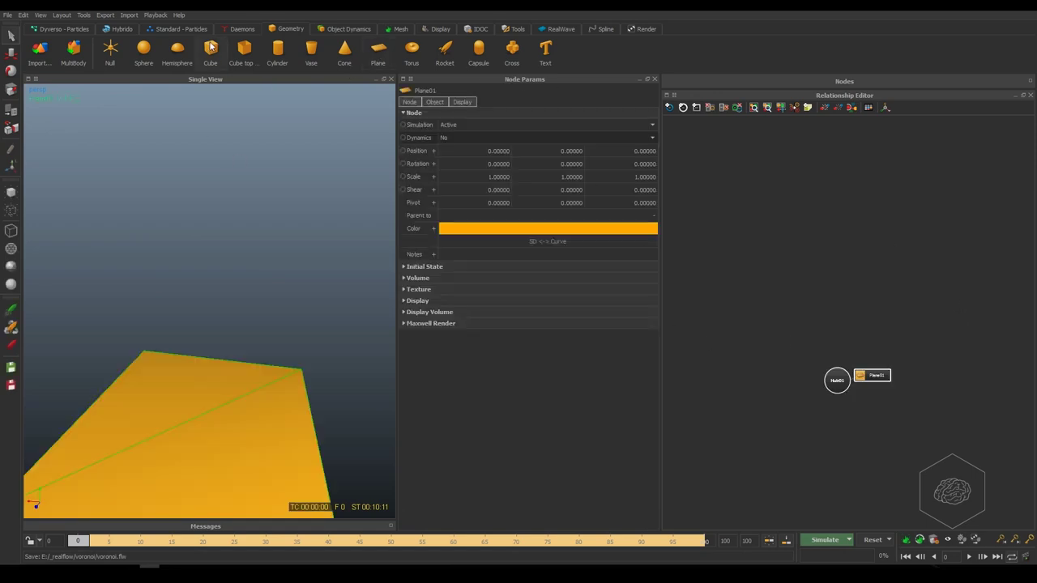
{"action": "left_click", "coordinate": [239, 29]}
{"action": "left_click", "coordinate": [252, 50]}
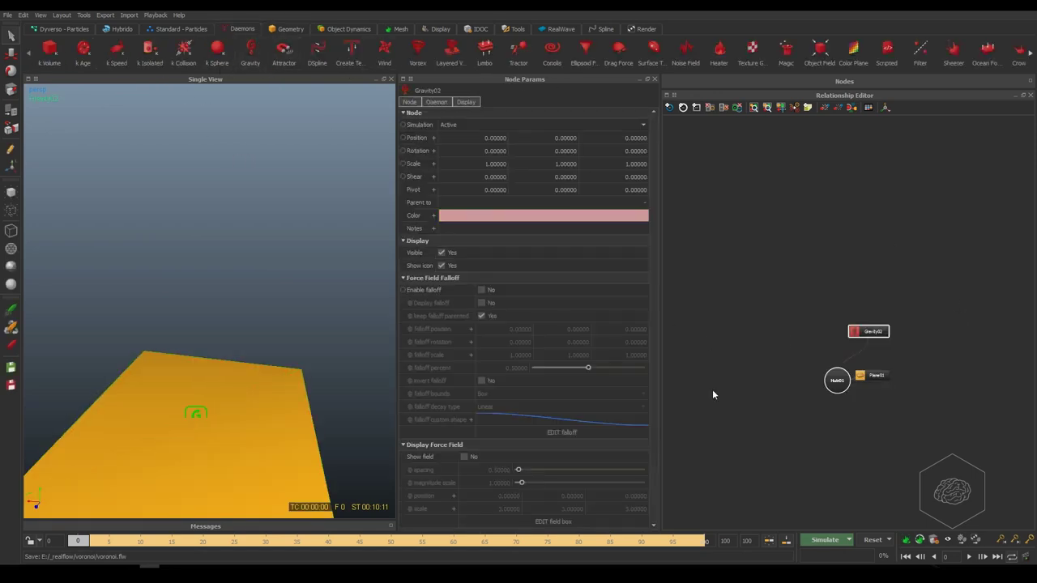
{"action": "left_click_drag", "start_coordinate": [836, 386], "coordinate": [791, 388]}
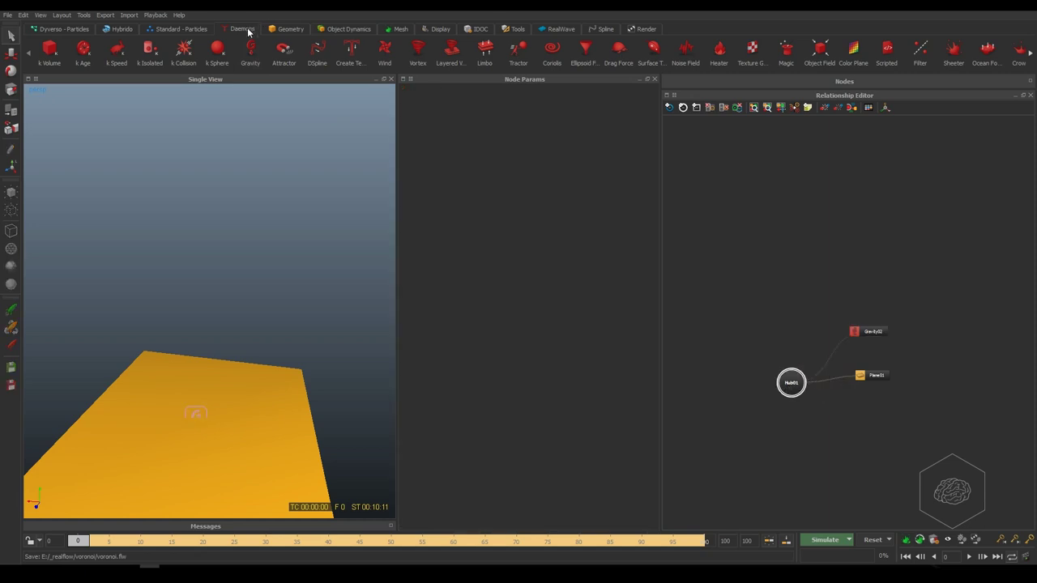
- Add a sphere, raise it to about 1.58 above the plane, and move the gravity daemon aside to about -1.47 on Z
{"action": "left_click", "coordinate": [284, 30]}
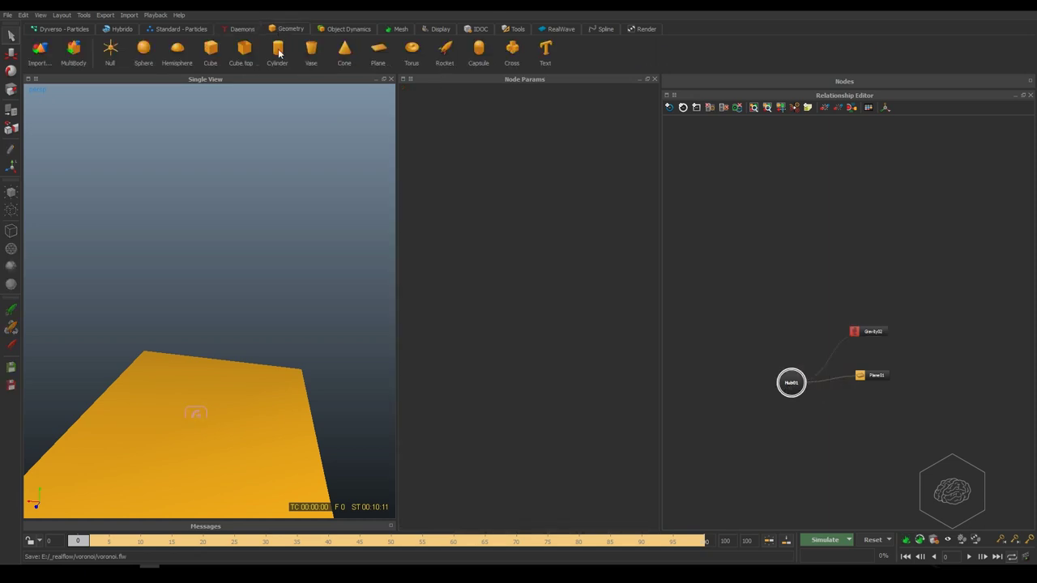
{"action": "left_click", "coordinate": [143, 50]}
{"action": "key", "text": "w"}
{"action": "left_click_drag", "start_coordinate": [194, 391], "coordinate": [194, 366]}
{"action": "left_click_drag", "start_coordinate": [141, 445], "coordinate": [201, 423], "text": "alt"}
{"action": "left_click_drag", "start_coordinate": [866, 278], "coordinate": [739, 257]}
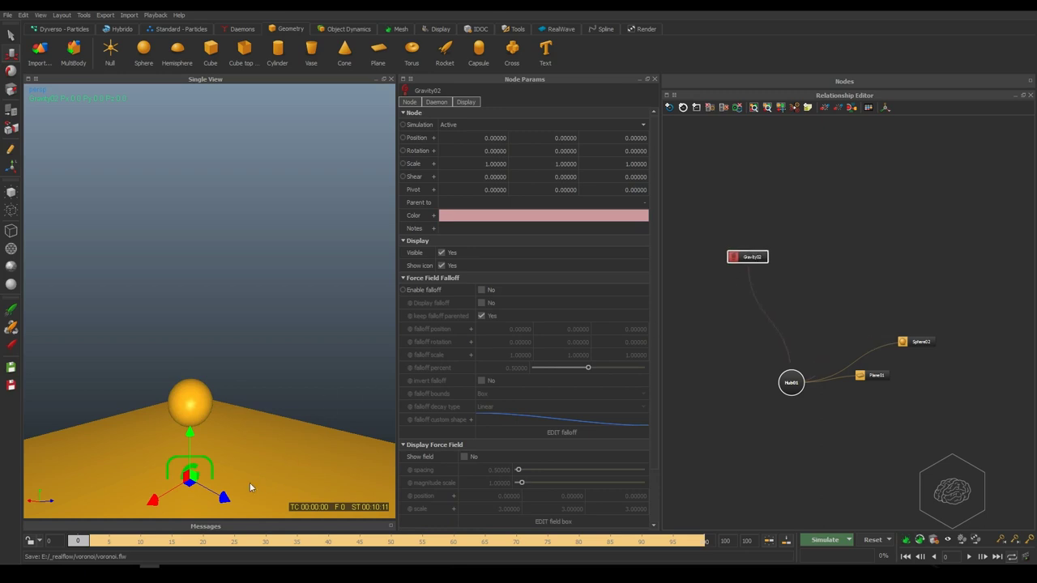
{"action": "left_click_drag", "start_coordinate": [224, 496], "coordinate": [178, 473]}
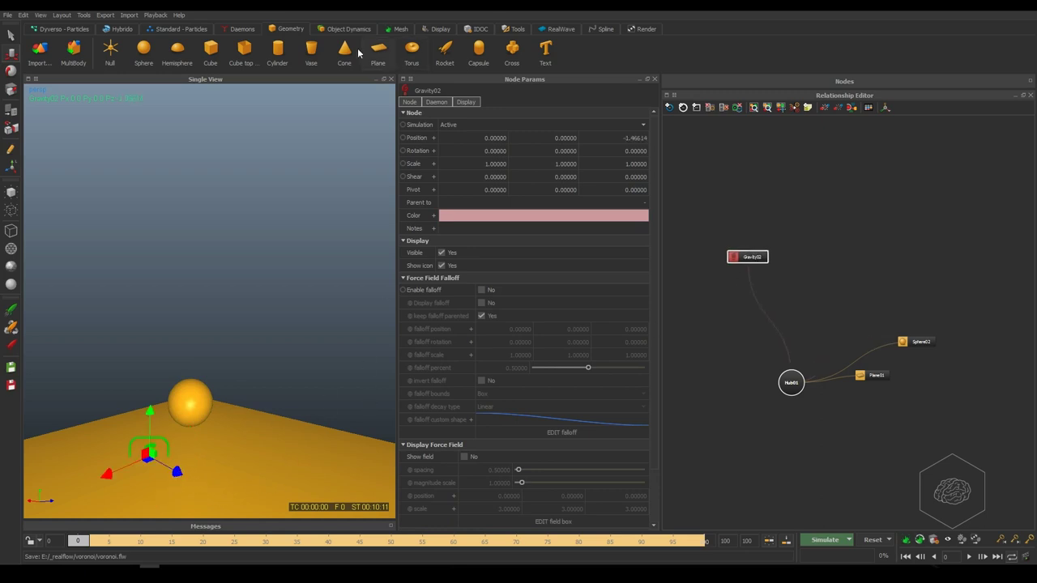
- Duplicate the sphere three times and spread the four spheres in a row along Z, arranging their nodes around the hub
{"action": "left_click", "coordinate": [337, 30]}
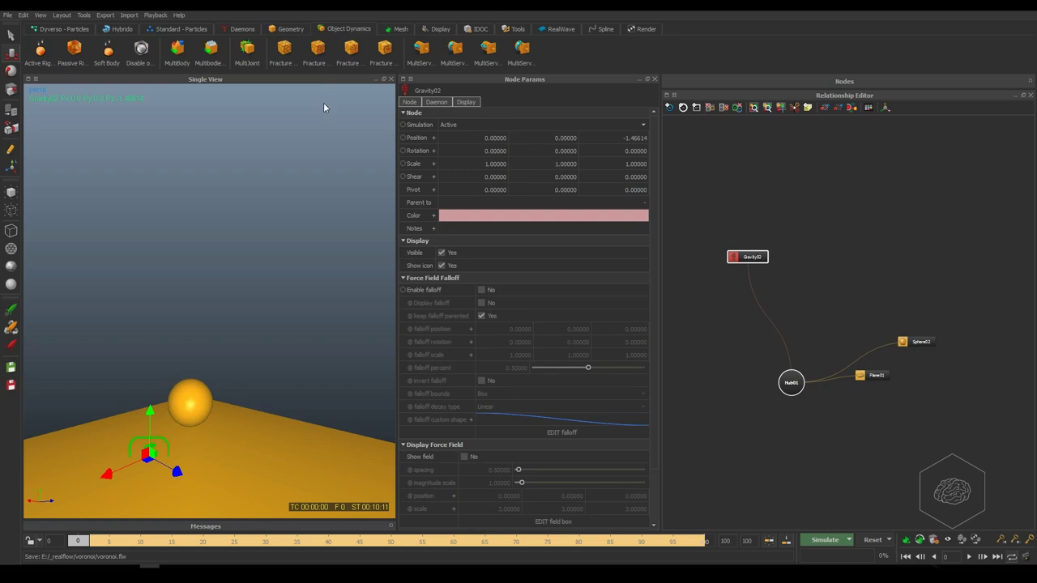
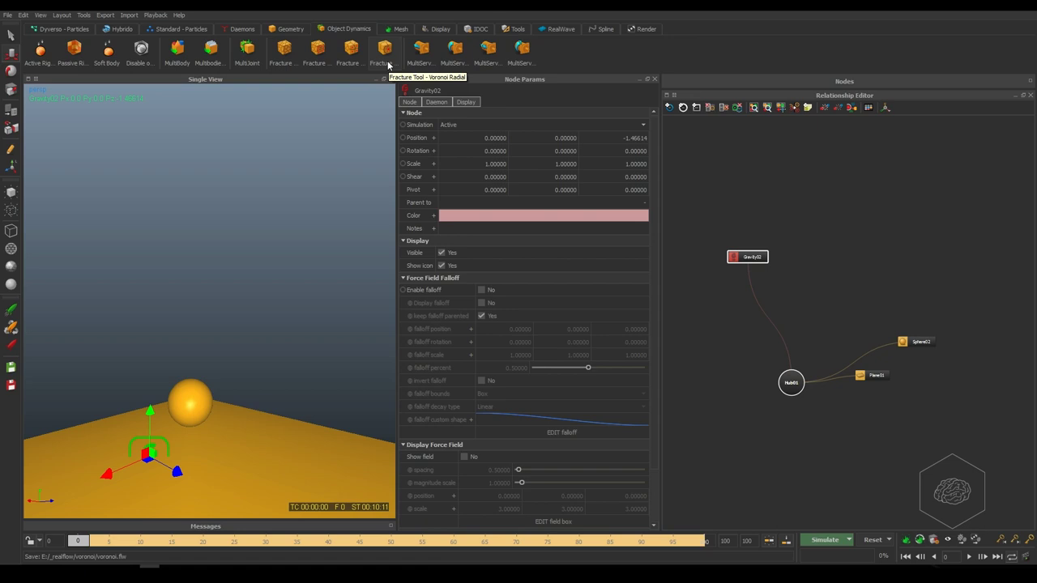
{"action": "left_click", "coordinate": [913, 343]}
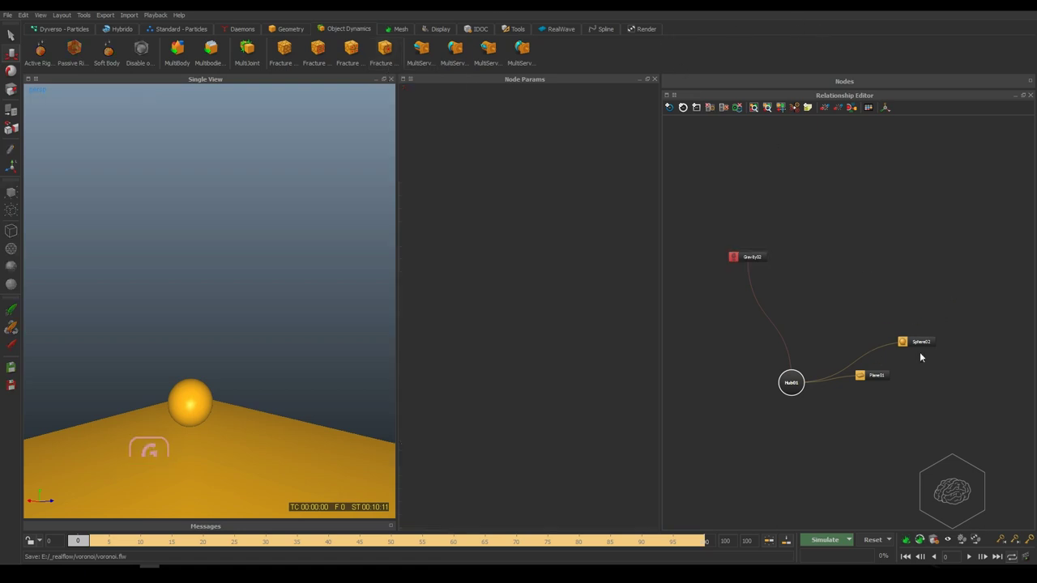
{"action": "left_click_drag", "start_coordinate": [913, 343], "coordinate": [850, 287]}
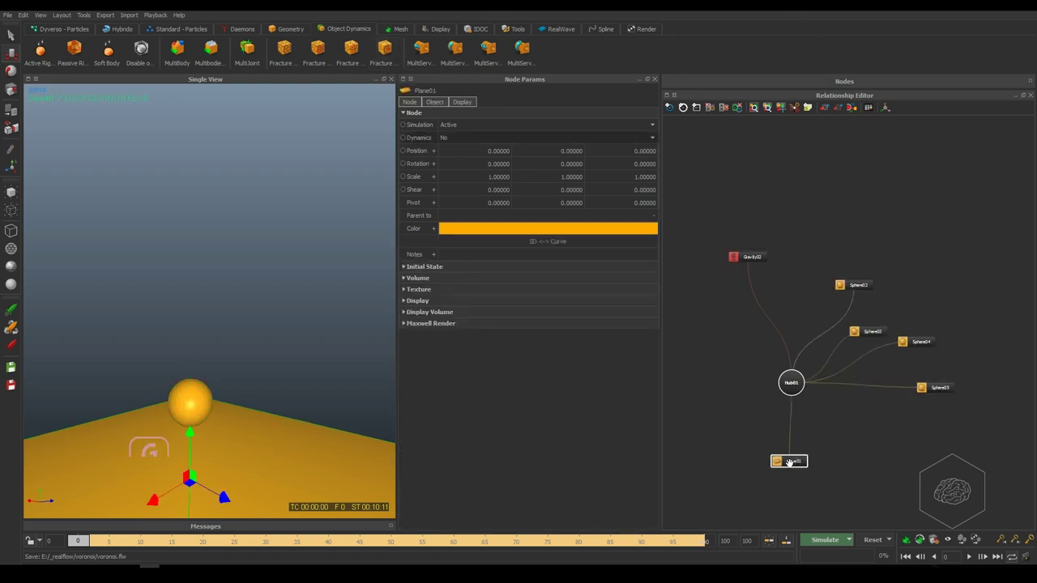
{"action": "left_click_drag", "start_coordinate": [869, 332], "coordinate": [871, 290]}
{"action": "left_click_drag", "start_coordinate": [207, 411], "coordinate": [163, 401]}
{"action": "left_click", "coordinate": [907, 341]}
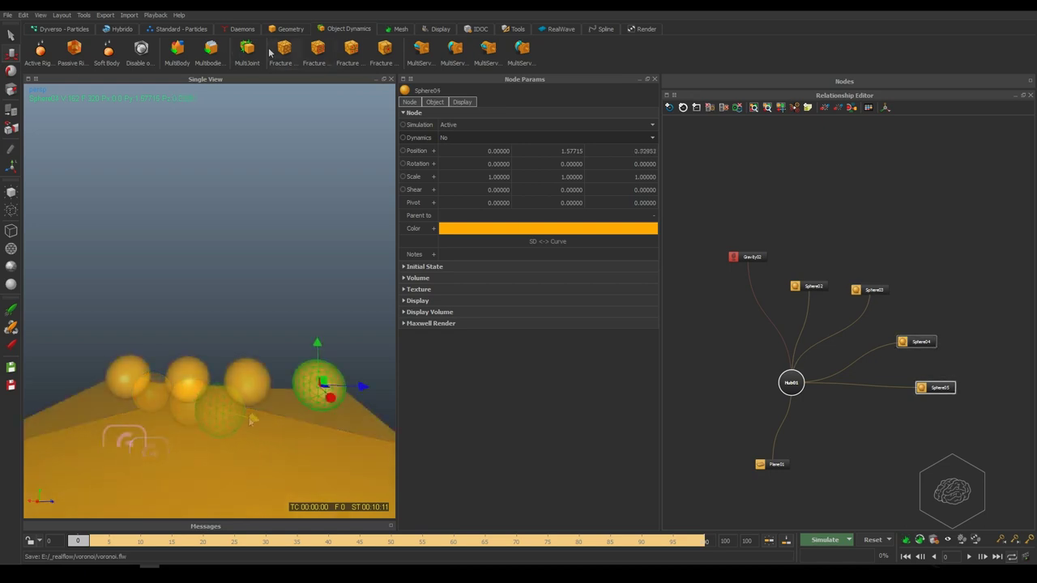
- Fracture Sphere05 with the Voronoi tool into roughly 20 pieces, seed 1427, global pattern on, and move the fractured node aside
{"action": "left_click", "coordinate": [284, 50]}
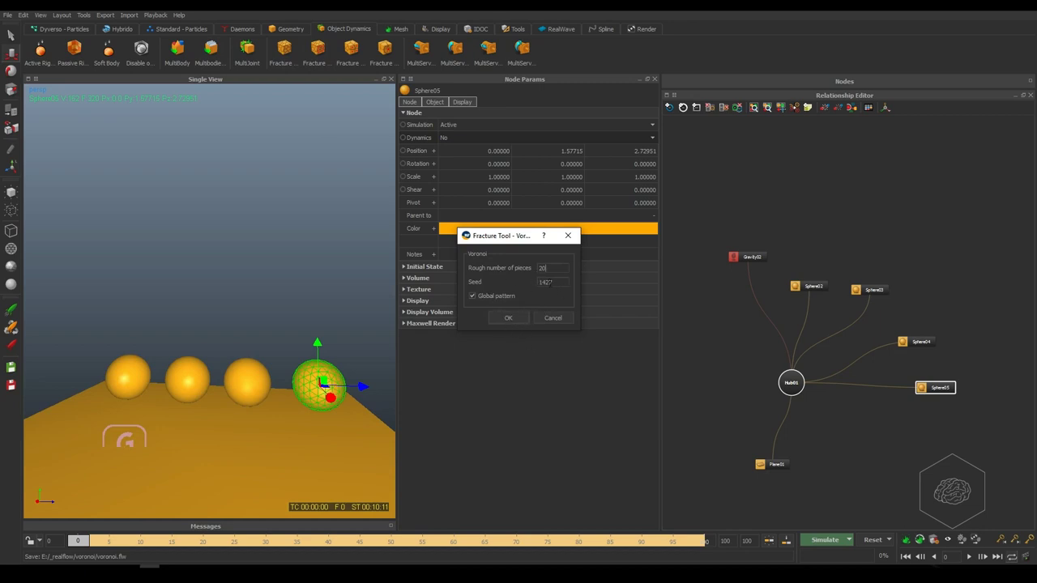
{"action": "left_click", "coordinate": [508, 316]}
{"action": "left_click_drag", "start_coordinate": [885, 377], "coordinate": [958, 468]}
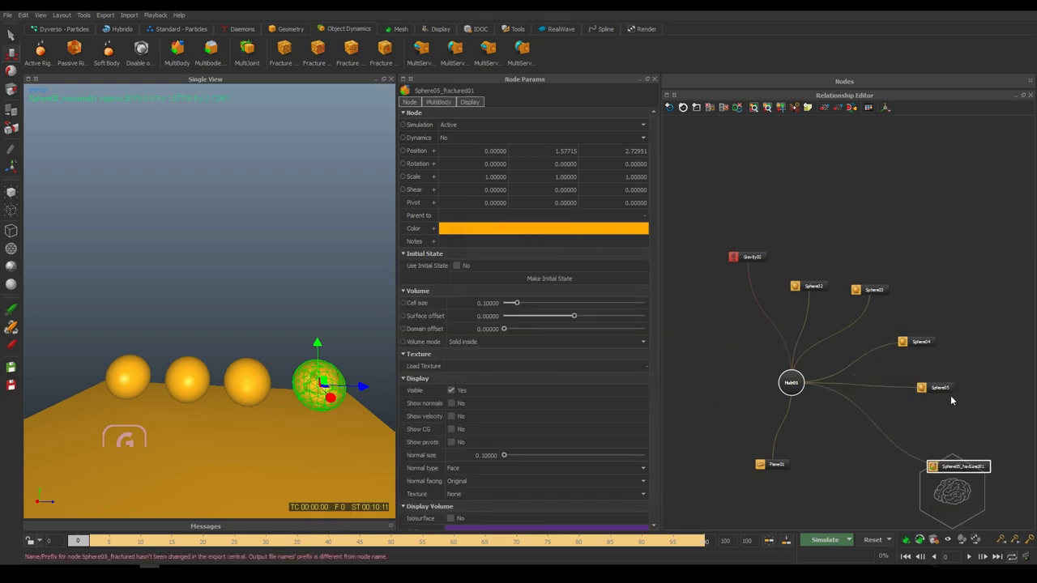
- Hide the original Sphere05 so only its fractured copy shows, and place its node beside the fractured one
{"action": "left_click", "coordinate": [969, 371]}
{"action": "left_click", "coordinate": [940, 387]}
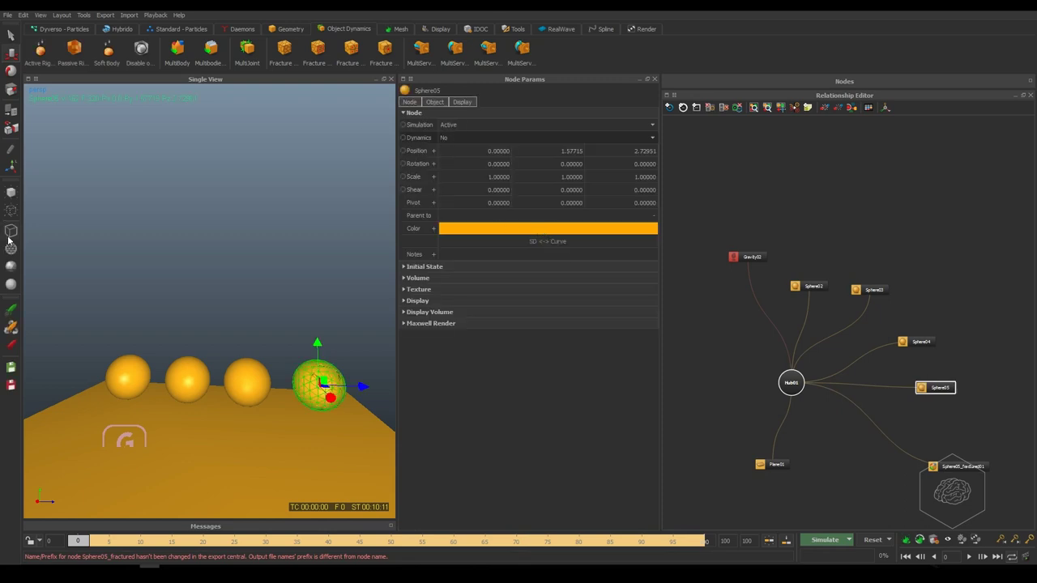
{"action": "left_click", "coordinate": [9, 212]}
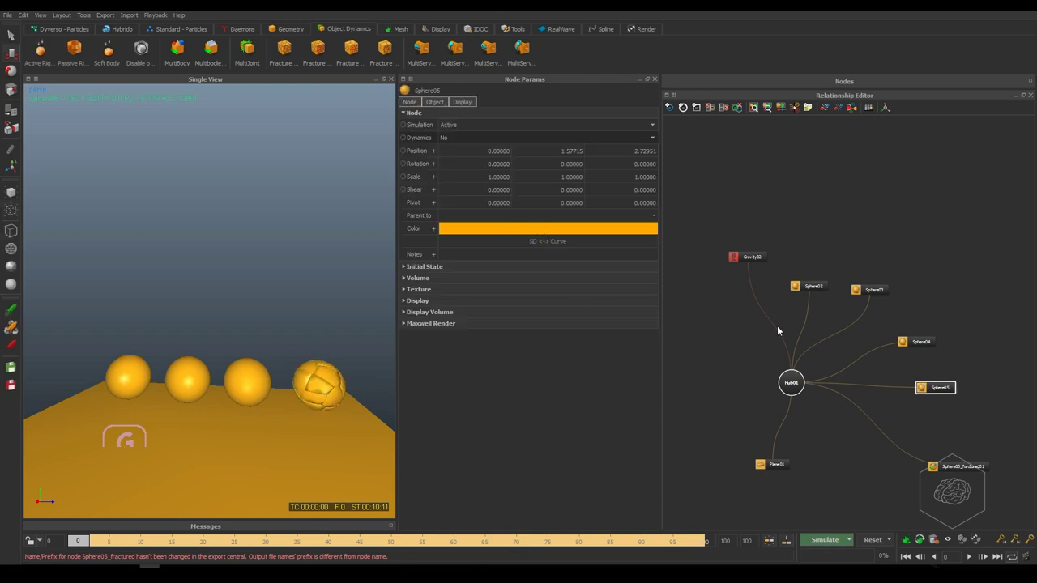
{"action": "left_click_drag", "start_coordinate": [940, 390], "coordinate": [954, 447]}
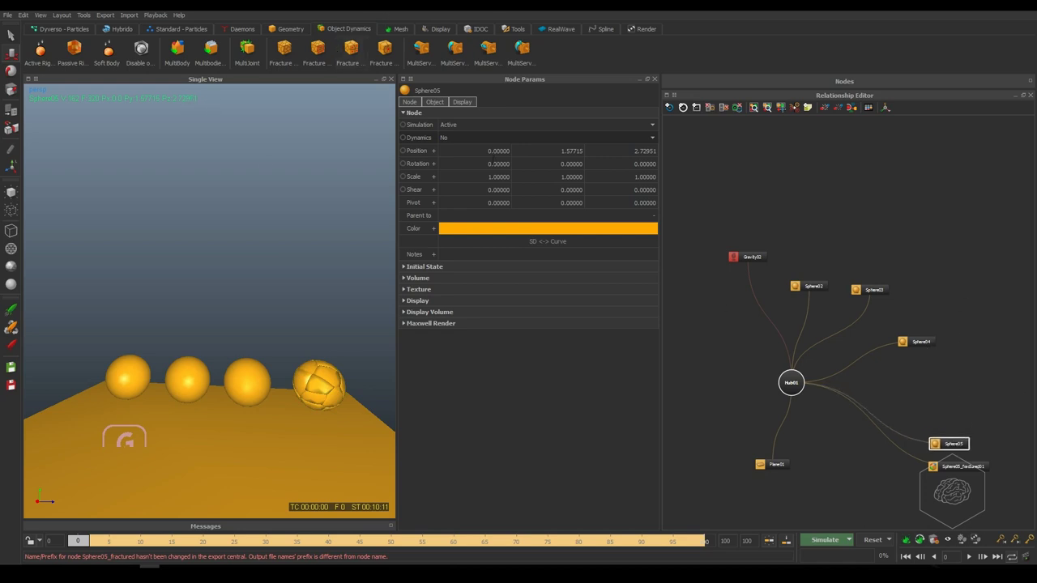
- Fracture Sphere04 with Voronoi By Steering Geometry, 20 pieces, Sphere04 as steering geometry and Extrusion effect on, and hide the original
{"action": "left_click", "coordinate": [909, 341]}
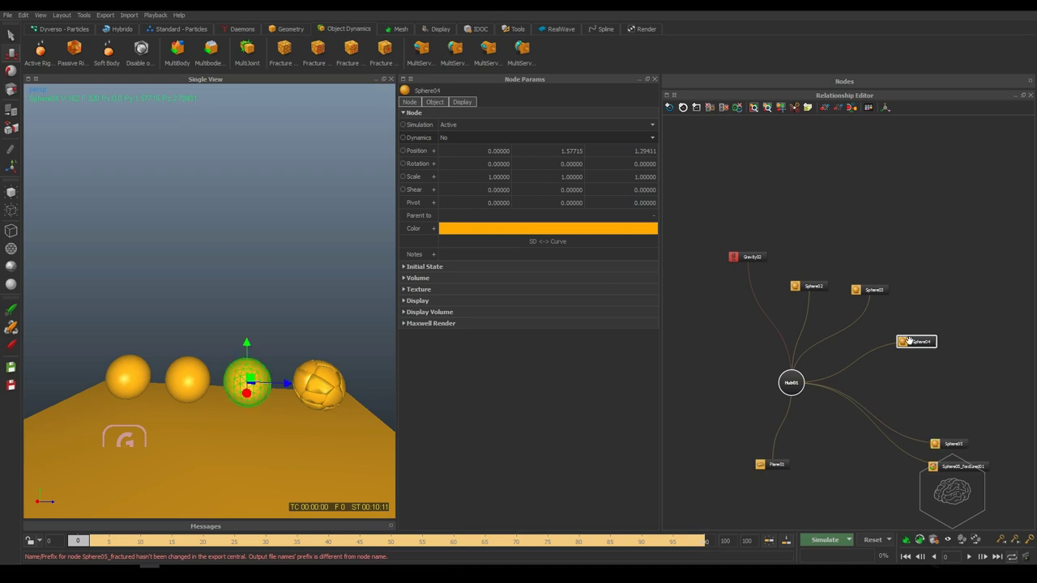
{"action": "left_click", "coordinate": [318, 50]}
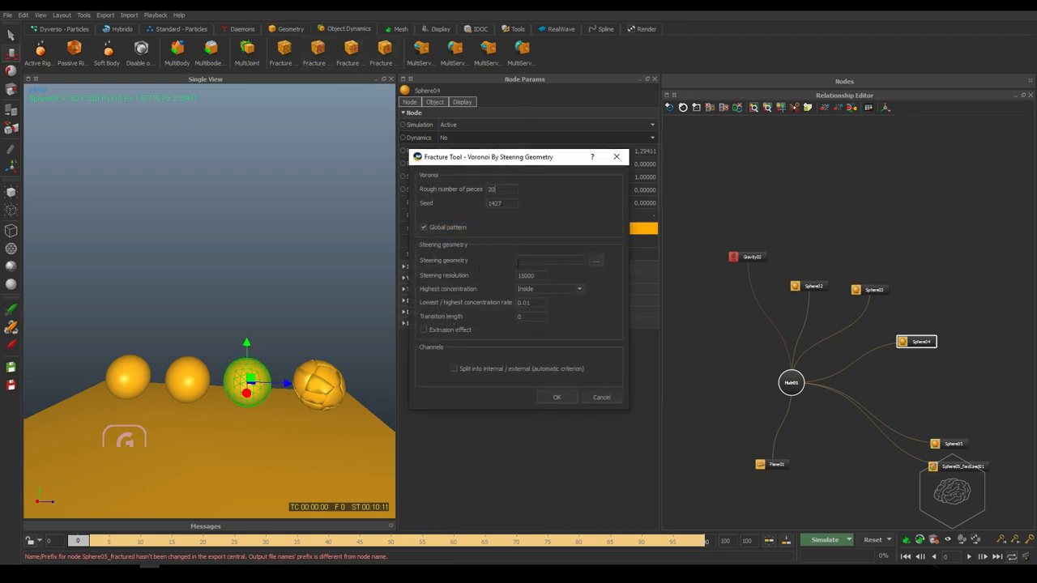
{"action": "left_click", "coordinate": [597, 261]}
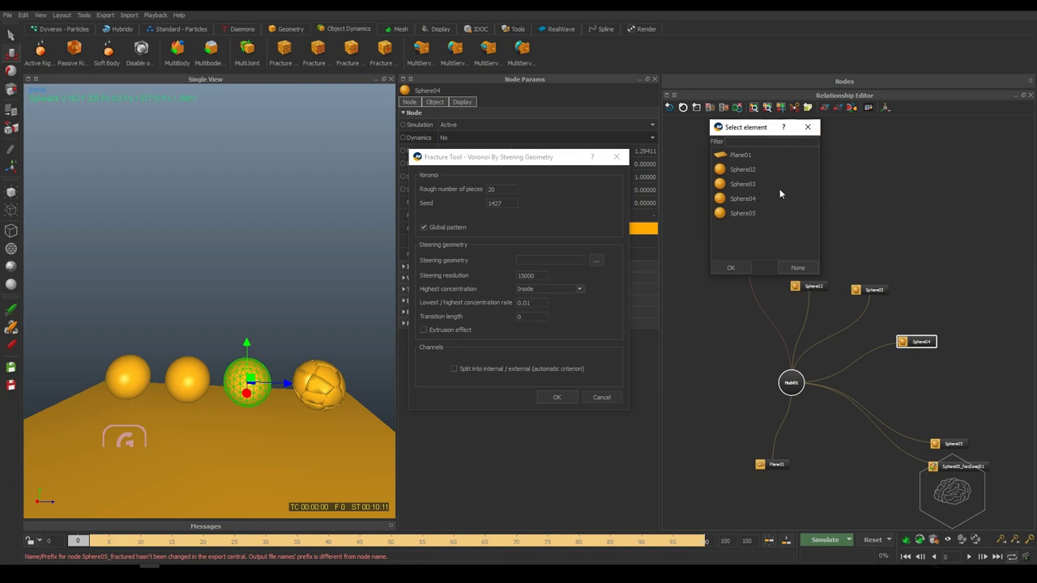
{"action": "left_click", "coordinate": [752, 200]}
{"action": "left_click", "coordinate": [732, 268]}
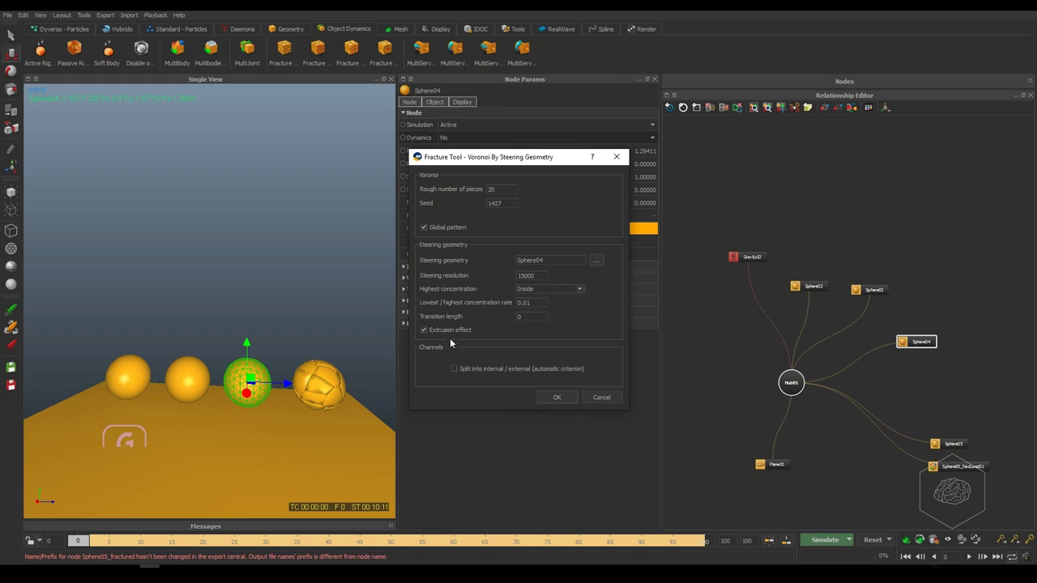
{"action": "left_click", "coordinate": [556, 398]}
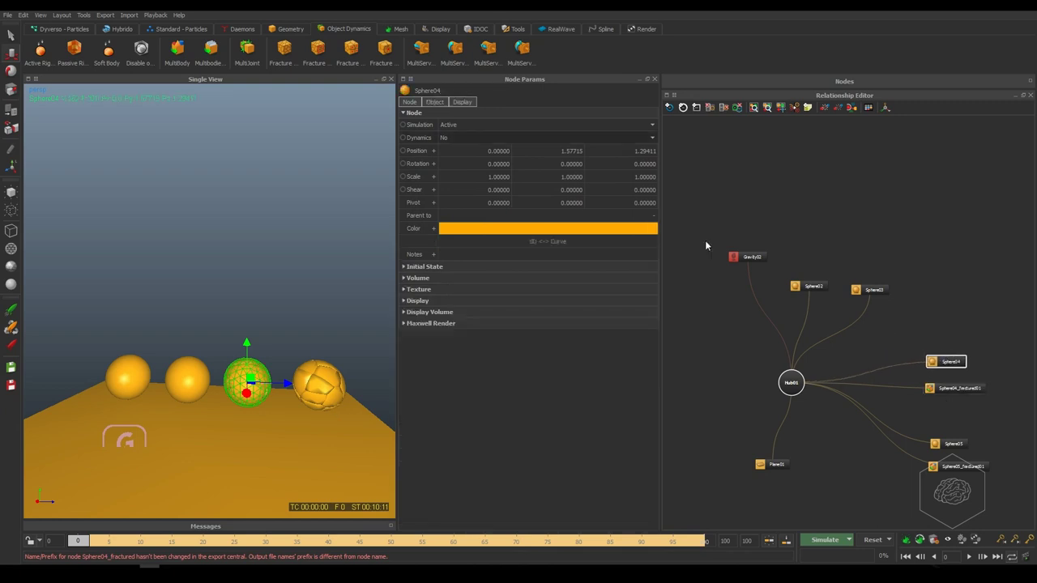
{"action": "left_click", "coordinate": [10, 213]}
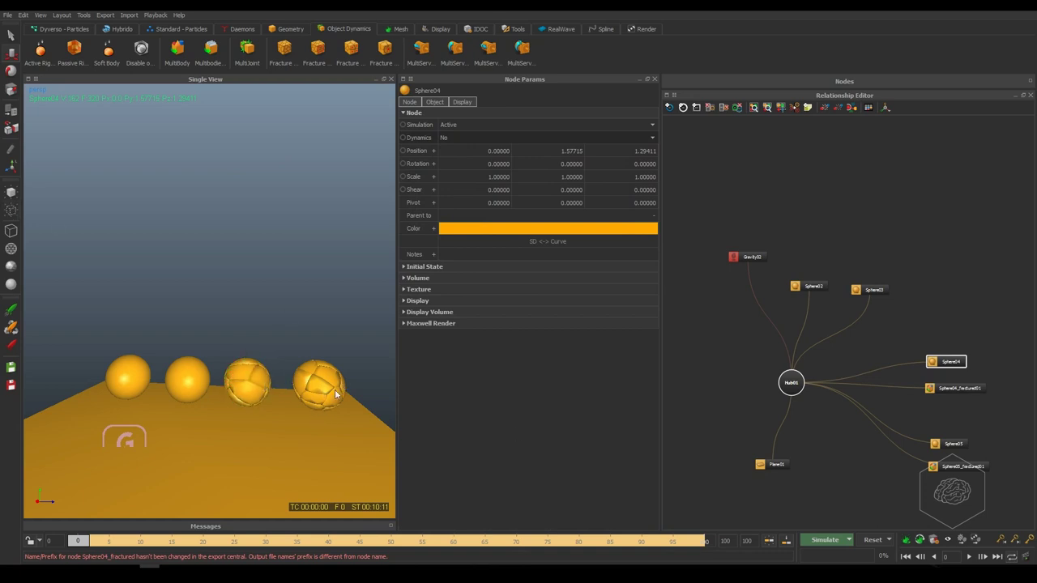
- Fracture Sphere03 with Voronoi By Points, using Sphere03 as the points source, seed 1427 and randomness 0
{"action": "left_click", "coordinate": [874, 290]}
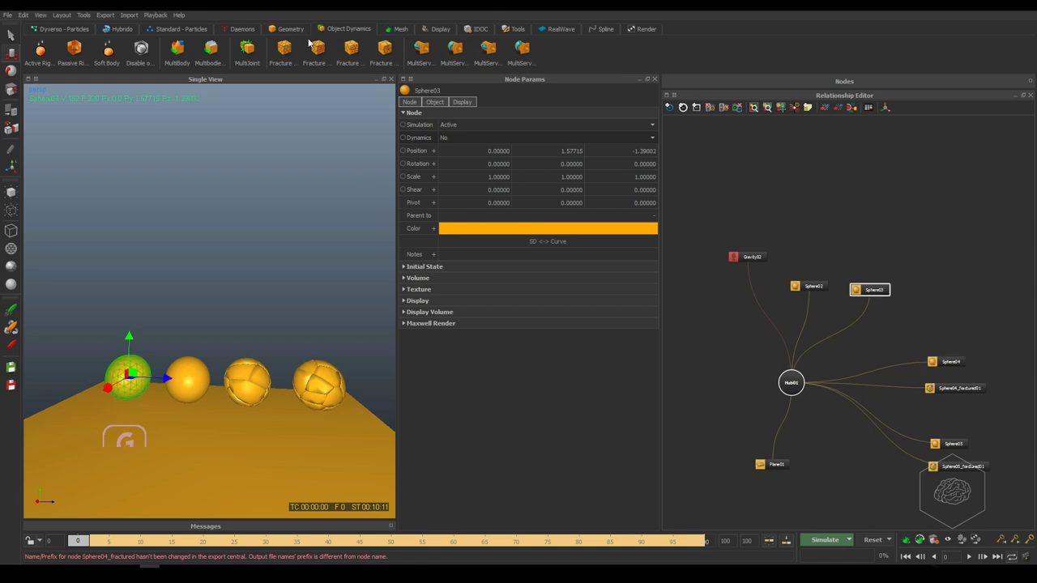
{"action": "left_click", "coordinate": [351, 48]}
{"action": "left_click", "coordinate": [571, 303]}
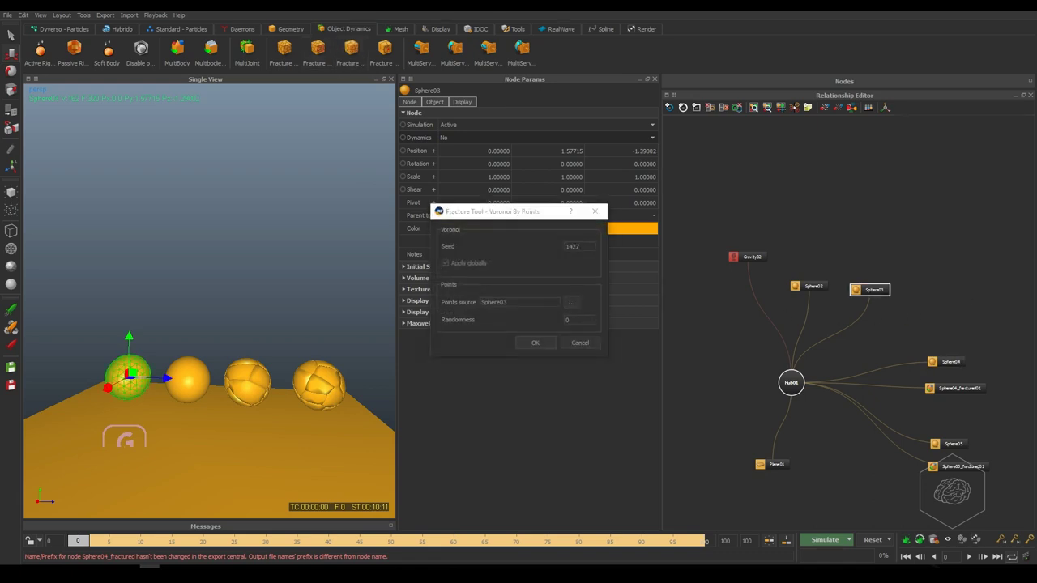
{"action": "left_click", "coordinate": [644, 226]}
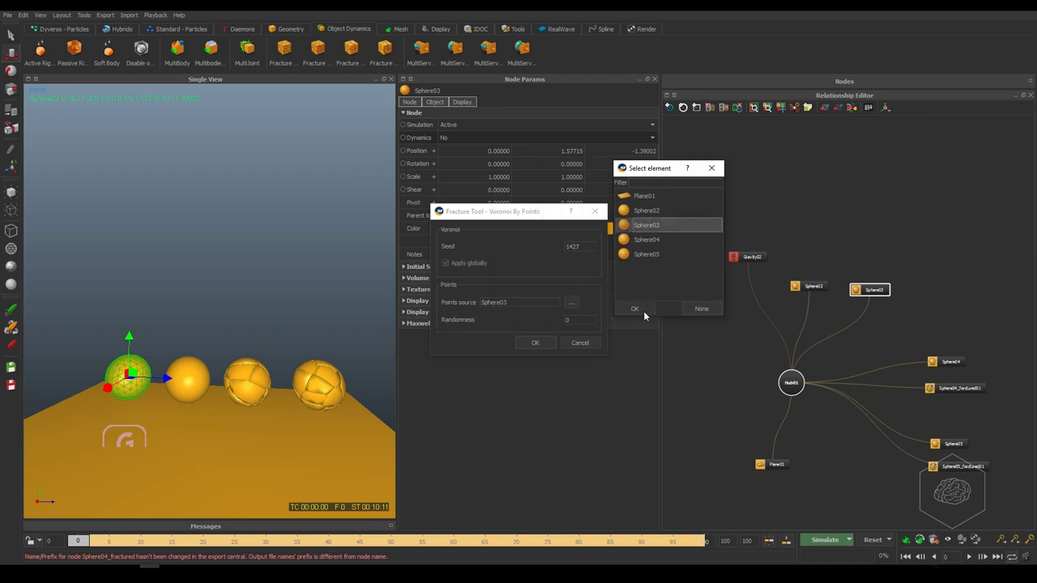
{"action": "left_click", "coordinate": [643, 311]}
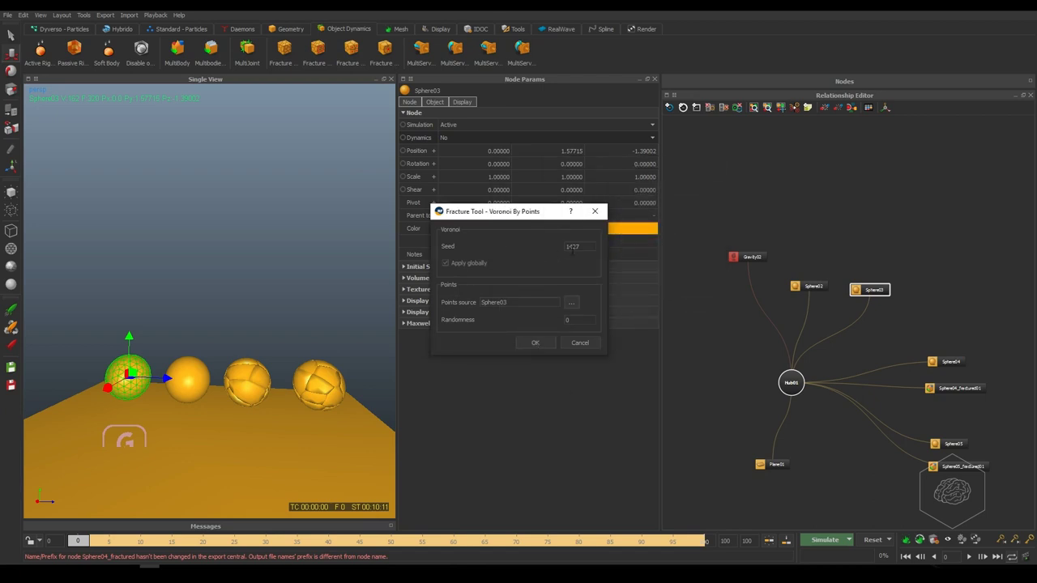
{"action": "left_click", "coordinate": [535, 344]}
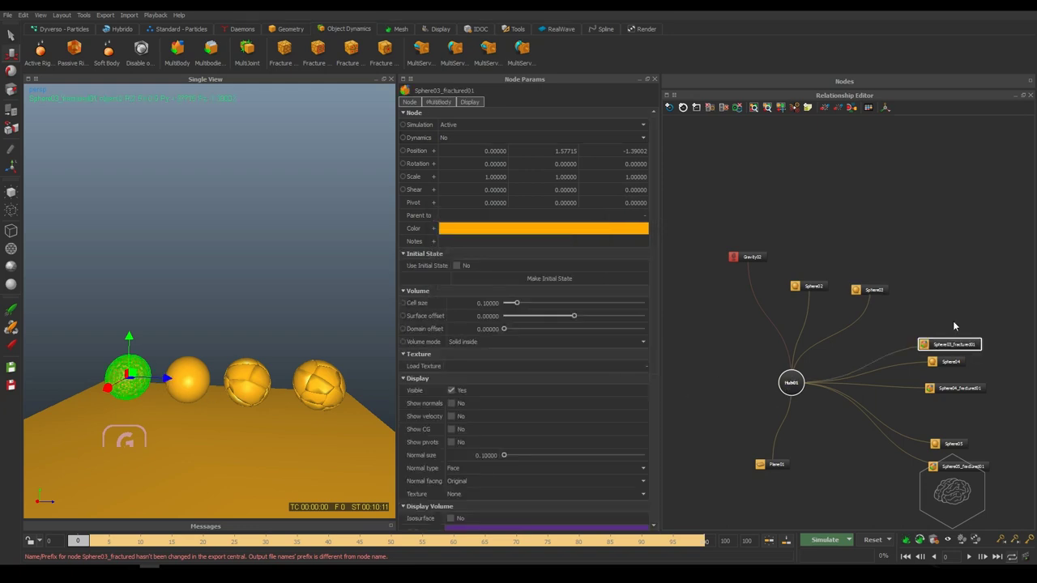
- Place the Sphere03 node beside its fractured node and hide the original Sphere03 so only the fractured copy shows
{"action": "left_click_drag", "start_coordinate": [869, 287], "coordinate": [900, 322]}
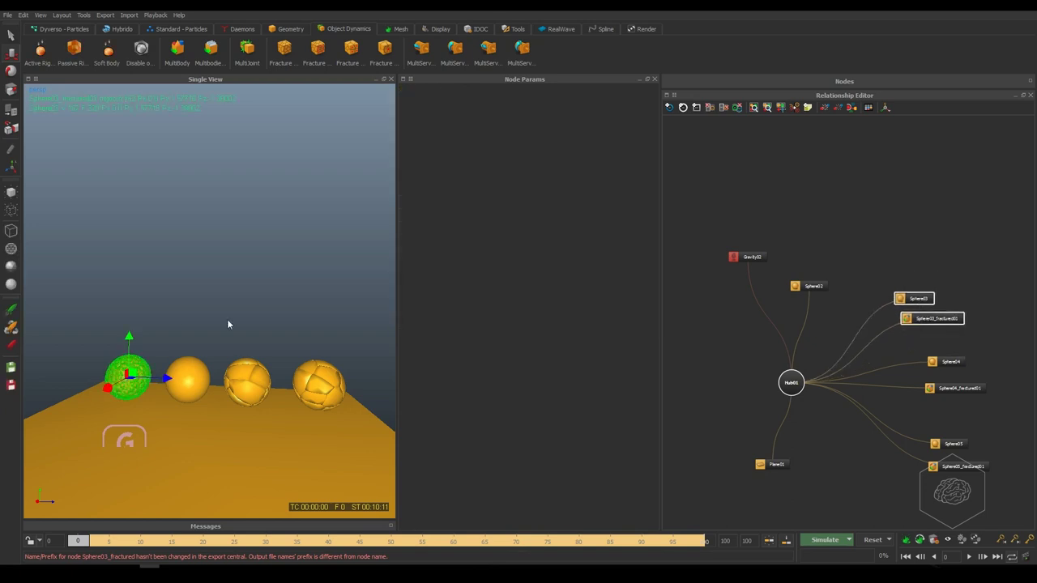
{"action": "left_click", "coordinate": [127, 379]}
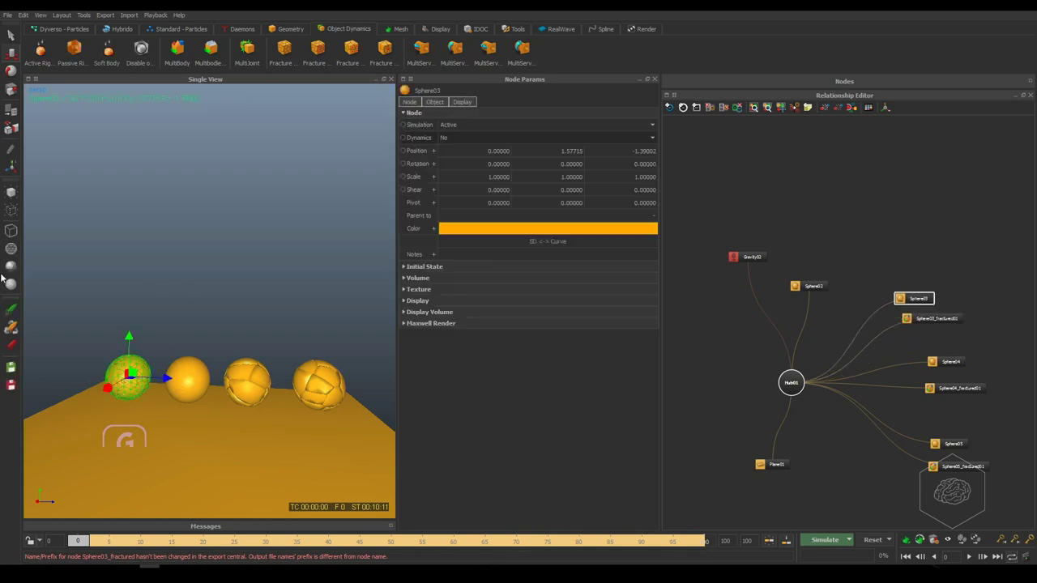
{"action": "left_click", "coordinate": [11, 210]}
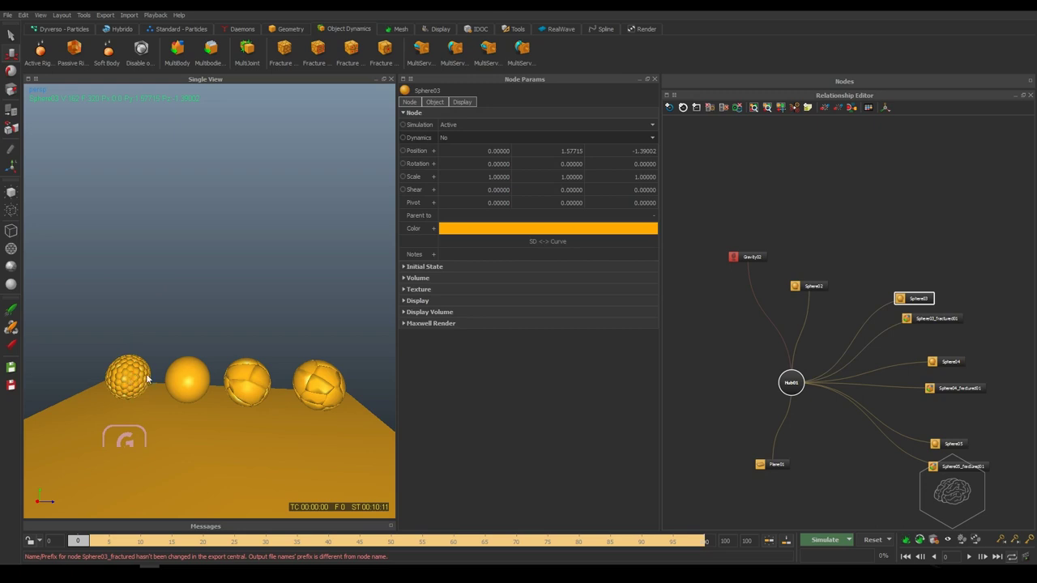
{"action": "left_click", "coordinate": [929, 319]}
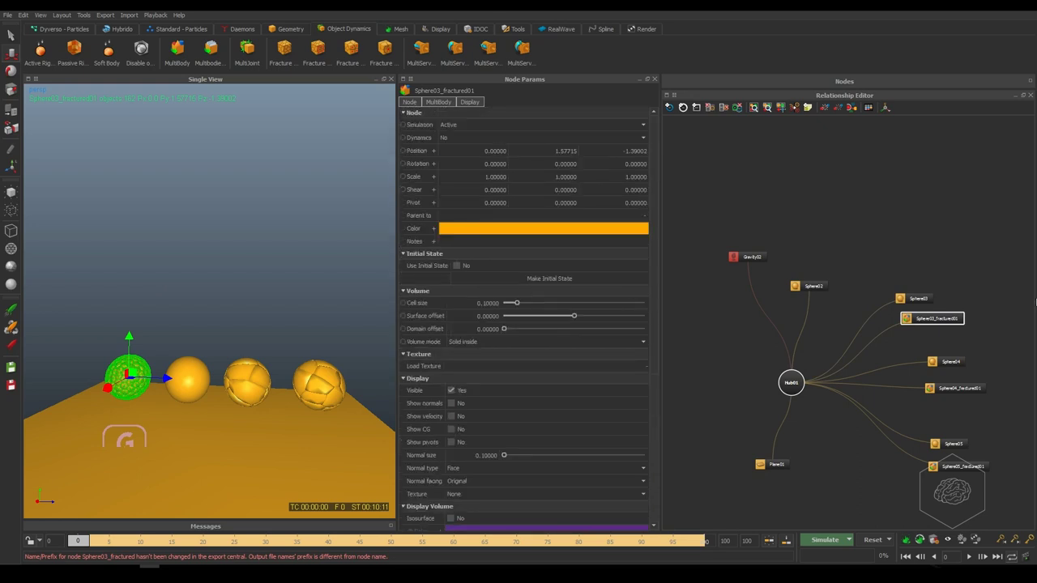
- Fracture Sphere02 with Voronoi Radial, using Sphere02 as reference source, front direction Z, 15 rays and 8 rings
{"action": "left_click", "coordinate": [810, 287]}
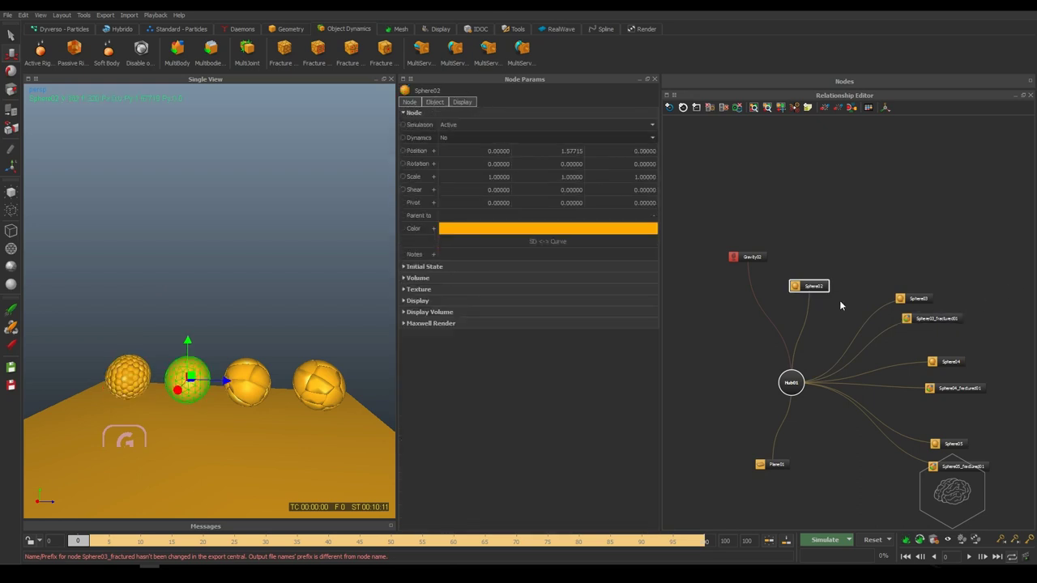
{"action": "left_click", "coordinate": [392, 51]}
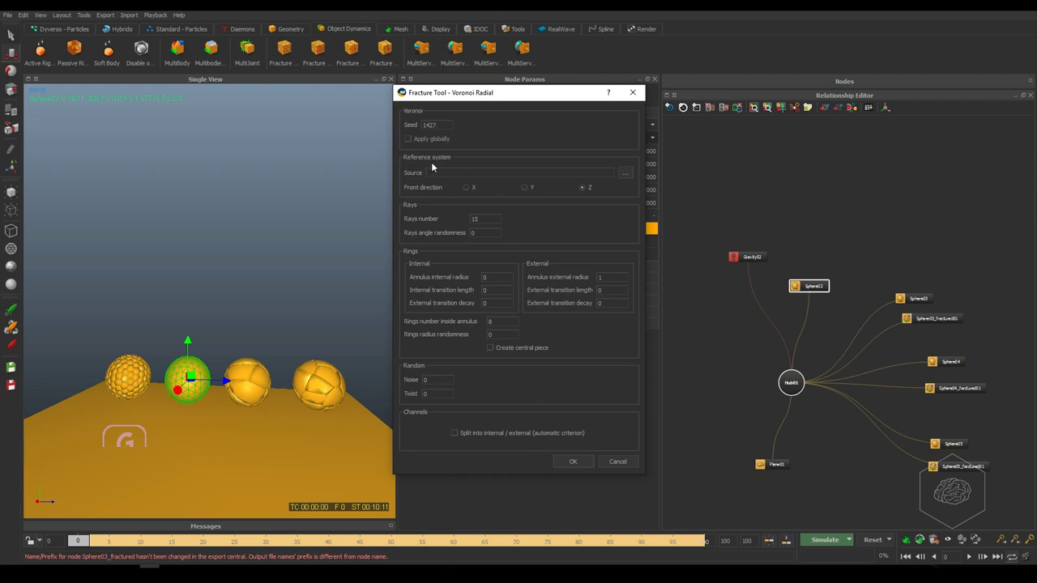
{"action": "left_click", "coordinate": [627, 175]}
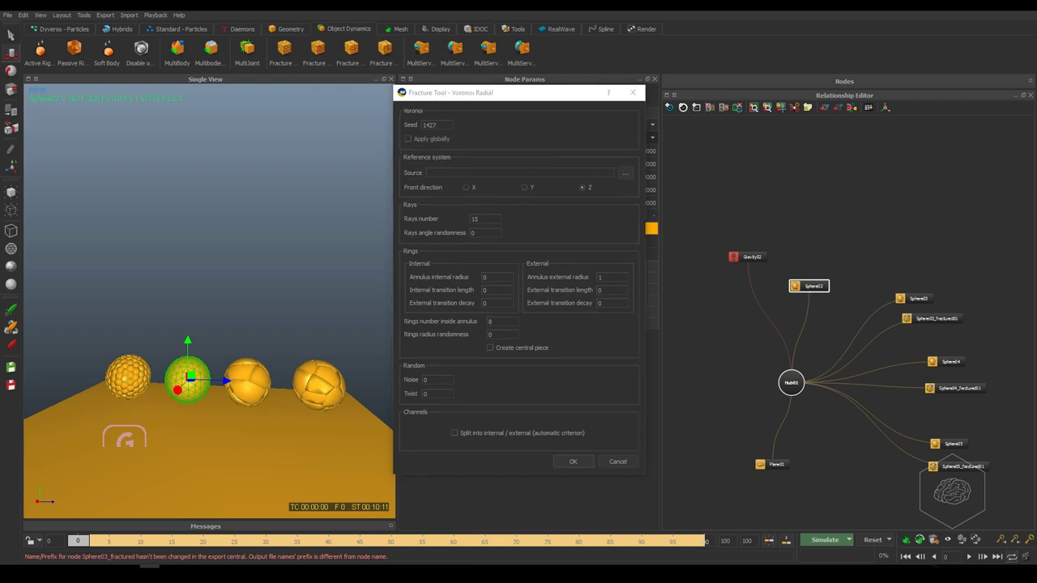
{"action": "left_click", "coordinate": [758, 153]}
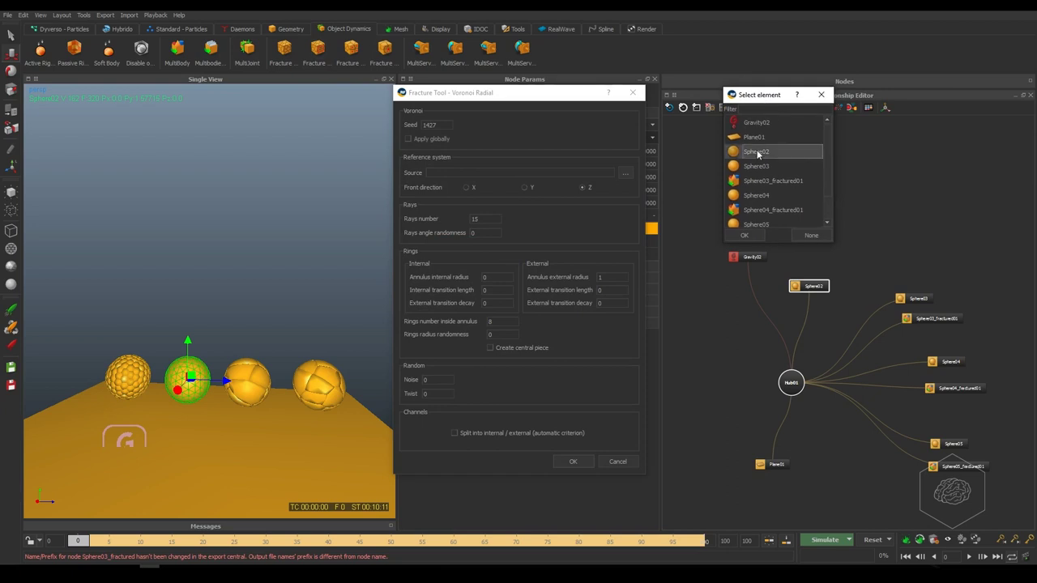
{"action": "left_click", "coordinate": [752, 235]}
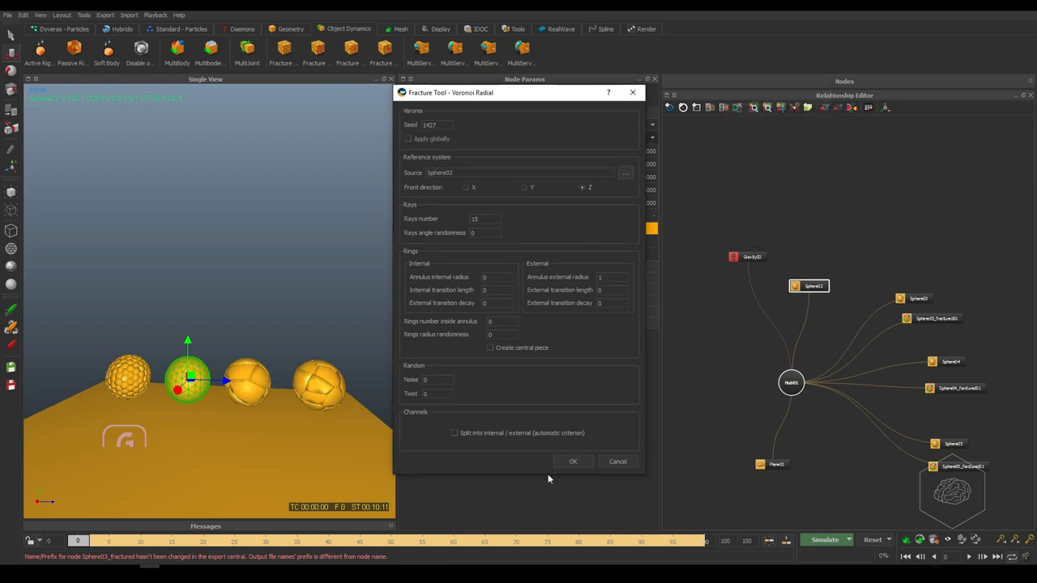
{"action": "left_click", "coordinate": [579, 460]}
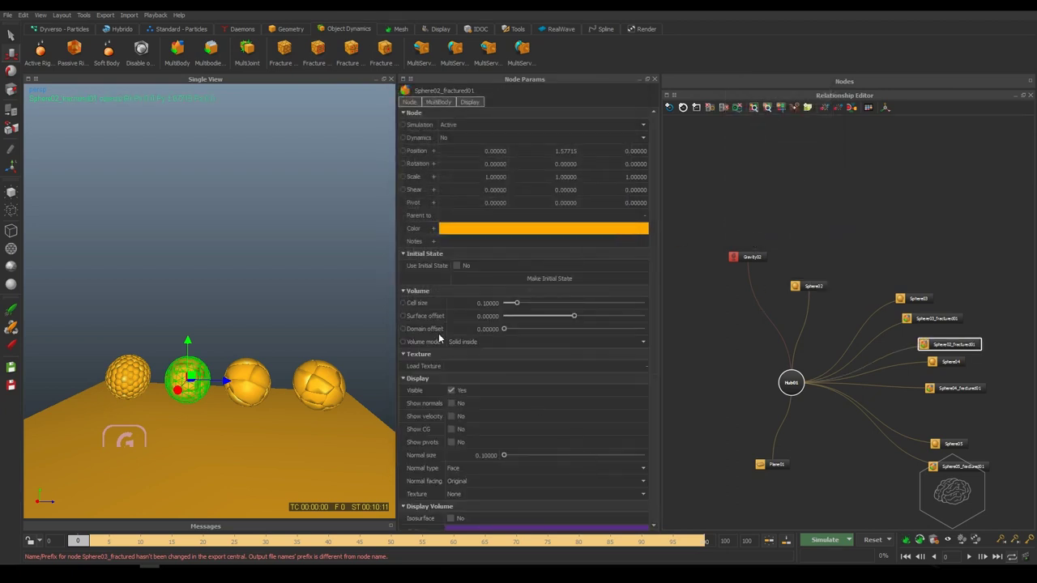
- Move the fractured Sphere02 node next to the original's node and hide the original Sphere02
{"action": "left_click_drag", "start_coordinate": [956, 353], "coordinate": [834, 268]}
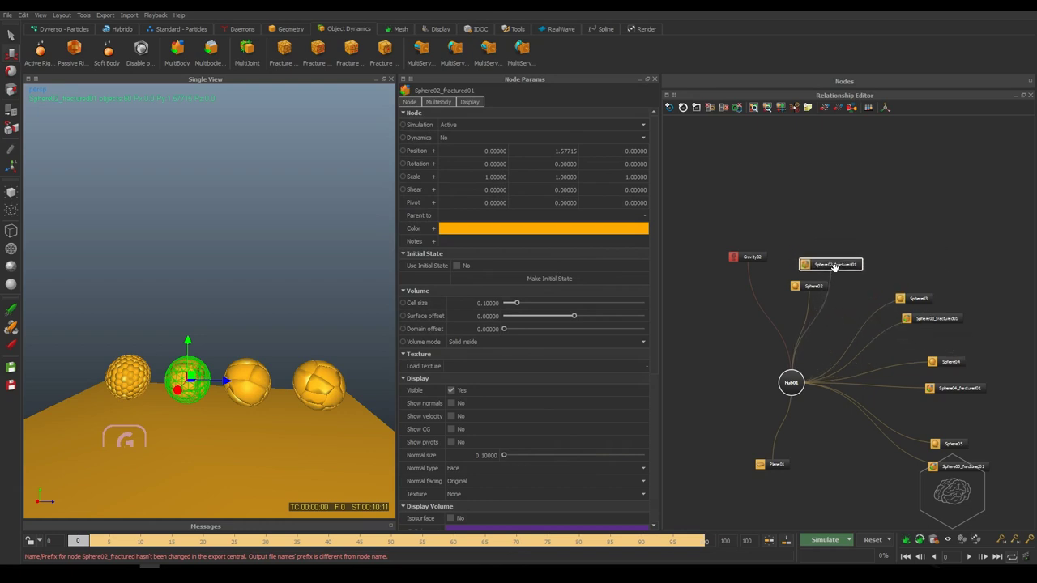
{"action": "left_click", "coordinate": [797, 288]}
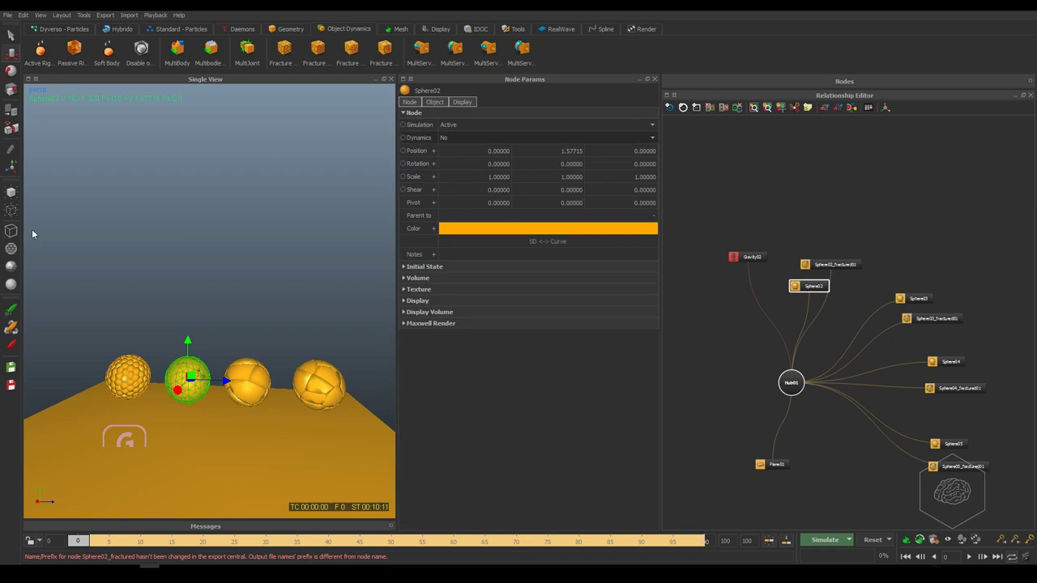
{"action": "left_click", "coordinate": [12, 211]}
- Select all four fractured spheres and set their dynamics to Active rigid body
{"action": "left_click_drag", "start_coordinate": [237, 347], "coordinate": [32, 376], "text": "alt"}
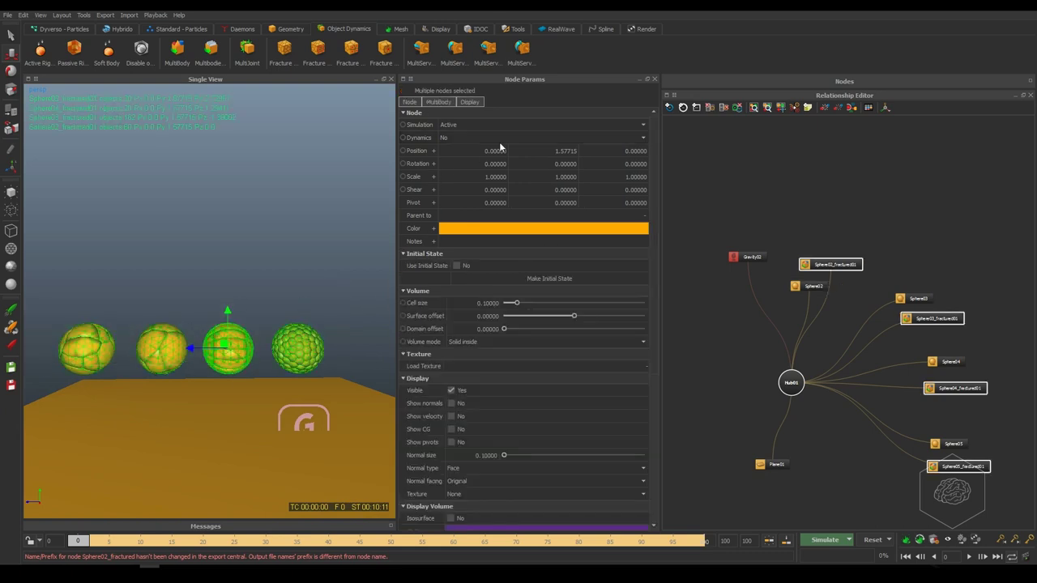
{"action": "left_click", "coordinate": [457, 137]}
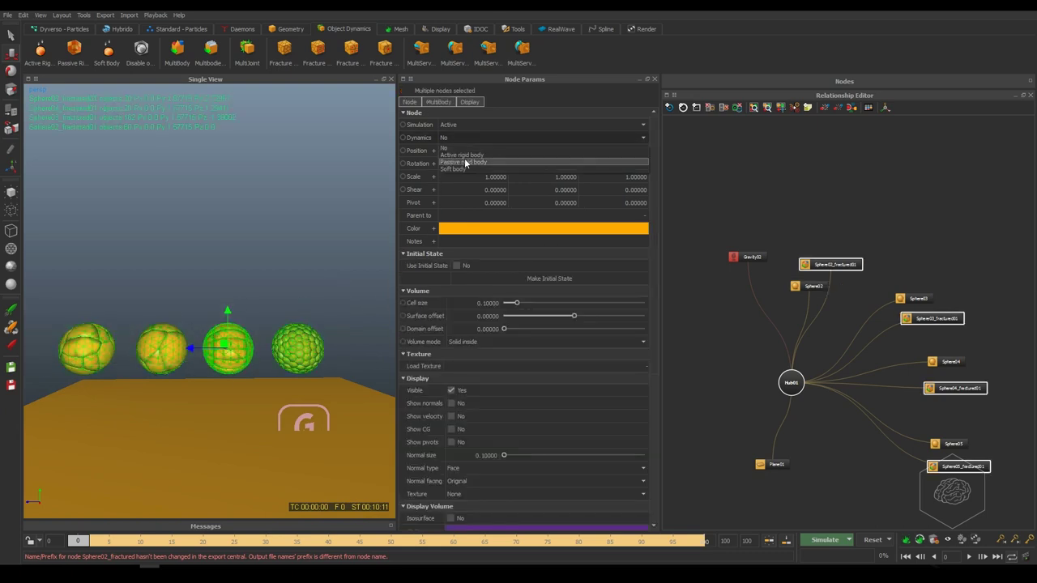
{"action": "left_click", "coordinate": [459, 156]}
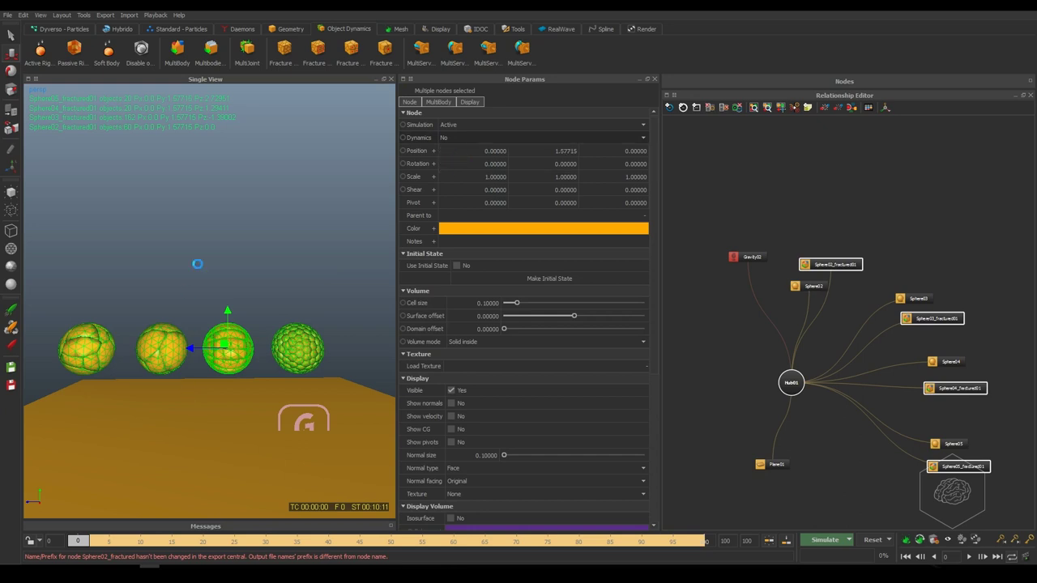
- Frame the row of fractured spheres above the plane, save the scene and reset the simulation
{"action": "left_click_drag", "start_coordinate": [319, 270], "coordinate": [152, 327], "text": "alt"}
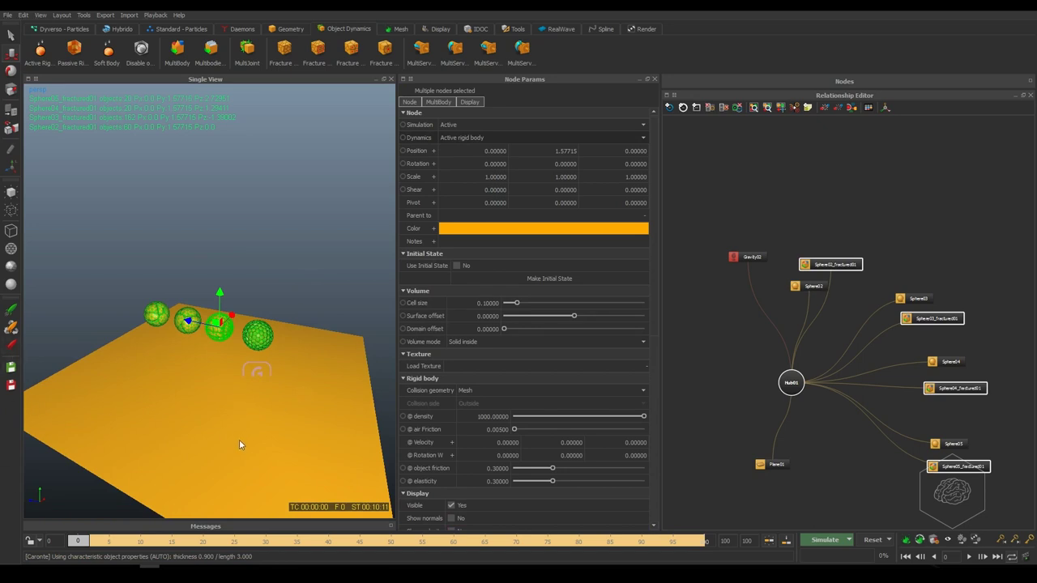
{"action": "left_click_drag", "start_coordinate": [273, 386], "coordinate": [200, 343], "text": "alt"}
{"action": "left_click_drag", "start_coordinate": [287, 330], "coordinate": [183, 410], "text": "alt"}
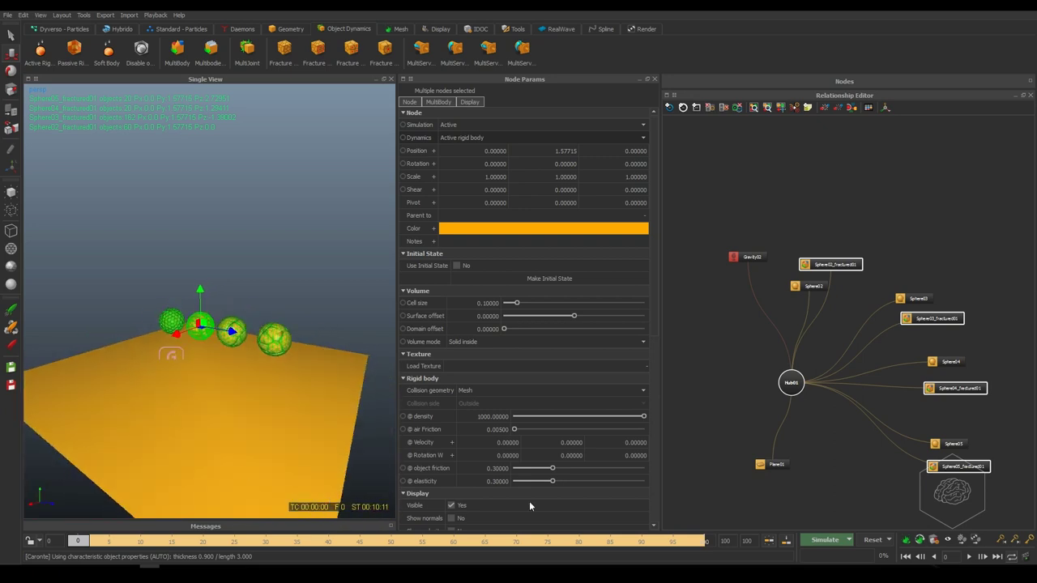
{"action": "key", "text": "ctrl+s"}
{"action": "left_click", "coordinate": [873, 540]}
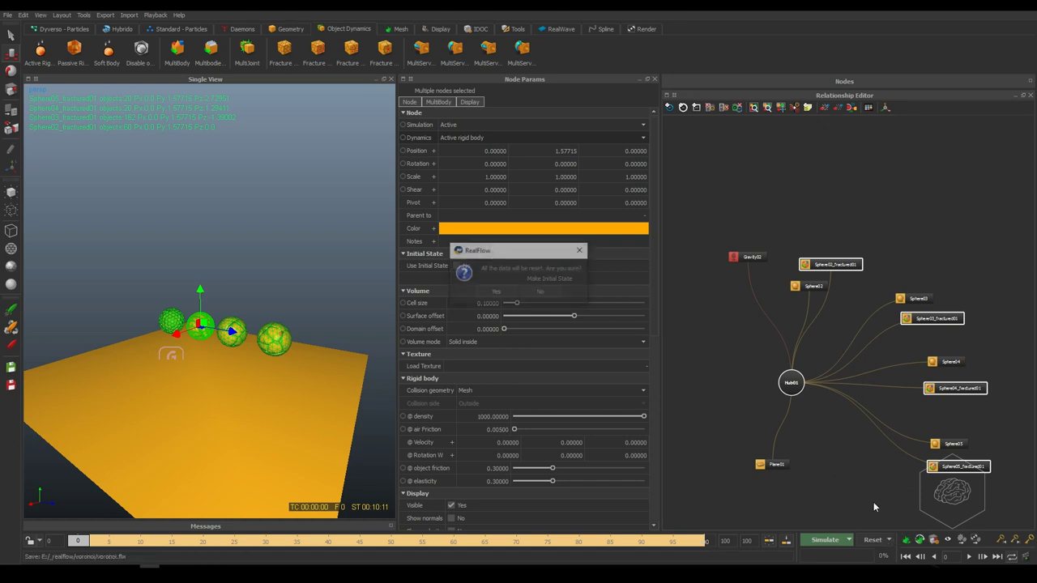
{"action": "left_click", "coordinate": [507, 292]}
- Try simulating the four fractured spheres together, stop the run and reset the scene
{"action": "left_click", "coordinate": [830, 540]}
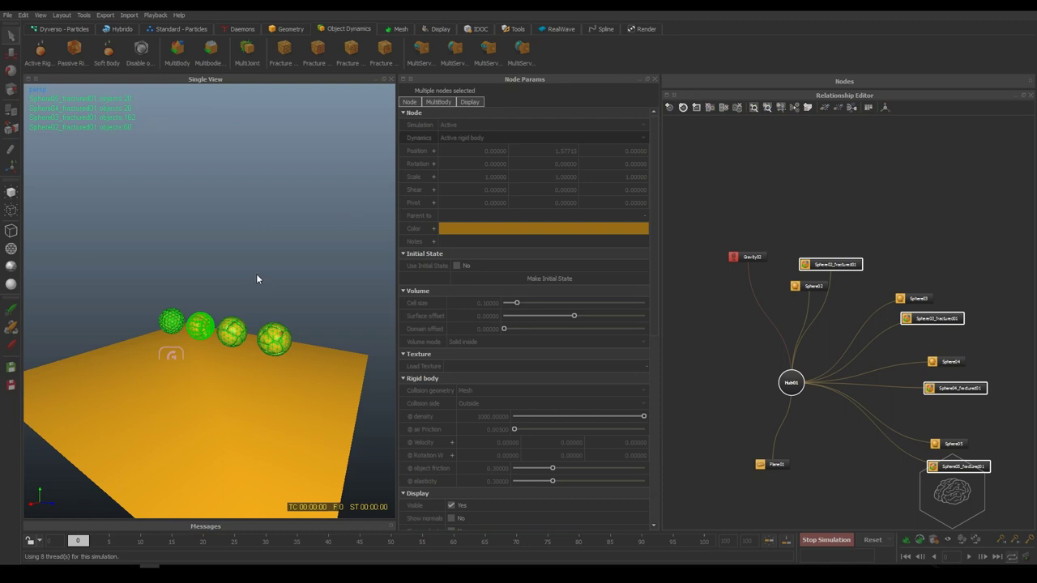
{"action": "left_click", "coordinate": [821, 538]}
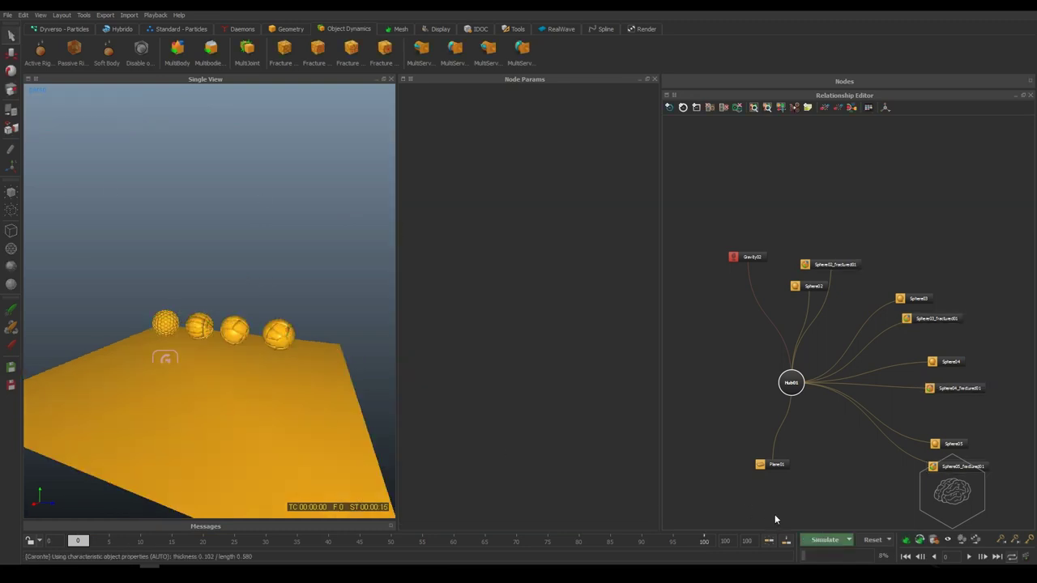
{"action": "left_click", "coordinate": [882, 541]}
{"action": "left_click", "coordinate": [499, 292]}
- Delete Sphere02, Sphere03 and Sphere04 together with their fractured copies, keeping only Sphere05 and its fractured node
{"action": "scroll", "coordinate": [190, 299], "scroll_direction": "up", "scroll_amount": 3}
{"action": "left_click", "coordinate": [162, 333]}
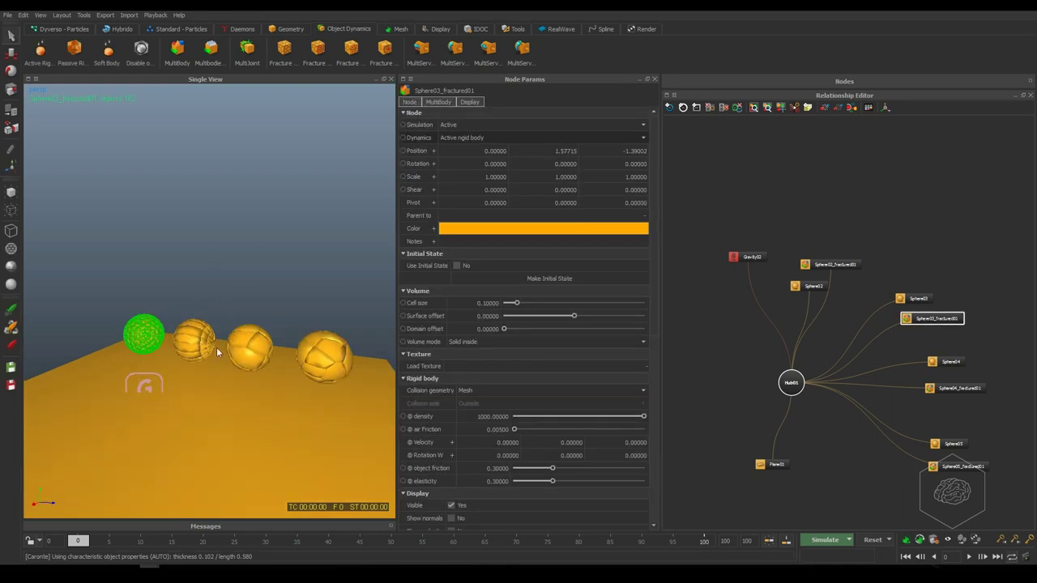
{"action": "left_click", "coordinate": [192, 344], "text": "shift"}
{"action": "left_click", "coordinate": [247, 348], "text": "shift"}
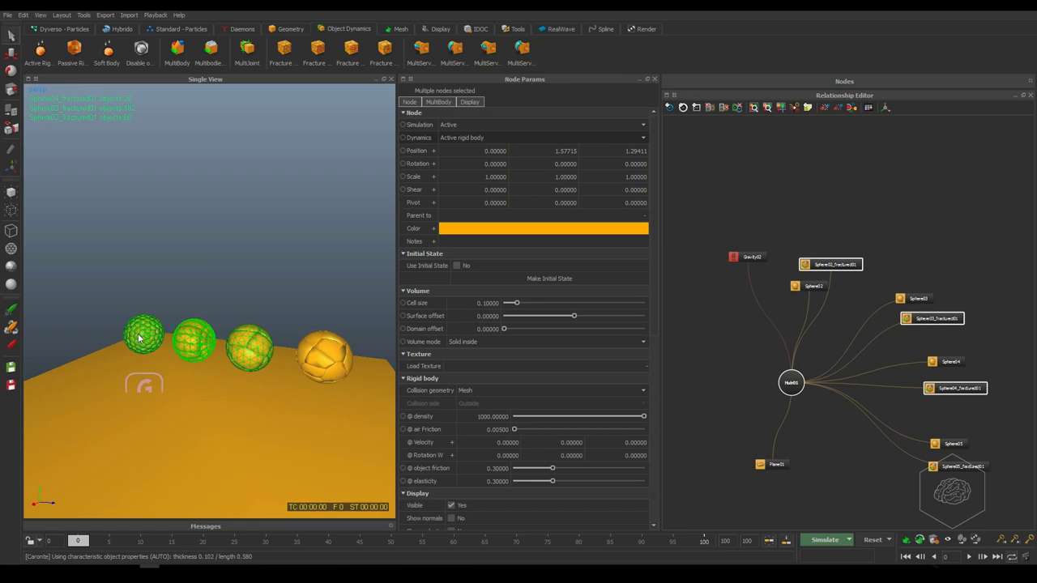
{"action": "left_click_drag", "start_coordinate": [953, 319], "coordinate": [961, 184]}
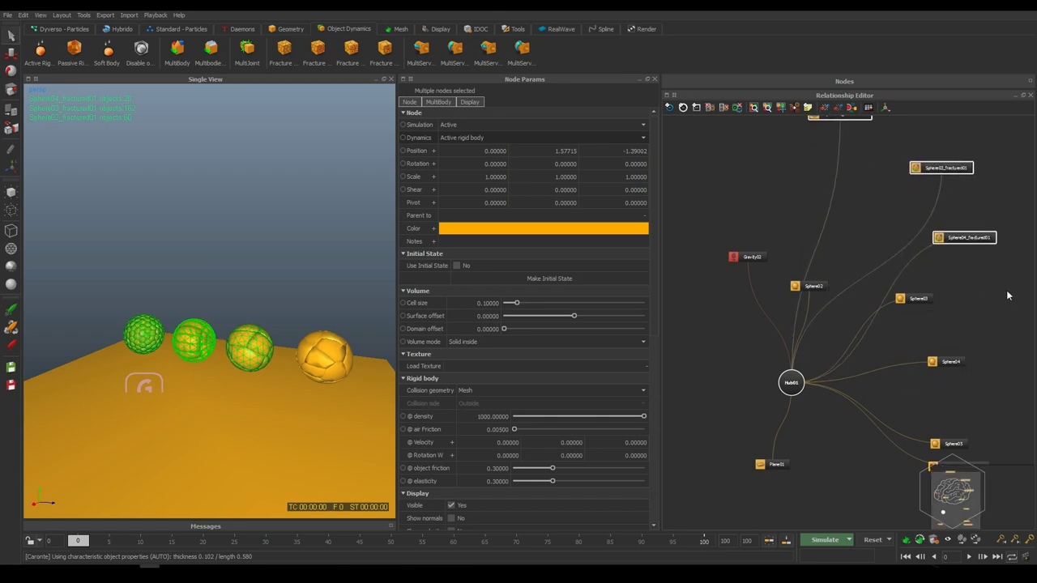
{"action": "left_click", "coordinate": [681, 290]}
{"action": "scroll", "coordinate": [847, 324], "scroll_direction": "down", "scroll_amount": 3}
{"action": "left_click_drag", "start_coordinate": [938, 177], "coordinate": [831, 346]}
{"action": "key", "text": "Delete"}
{"action": "left_click", "coordinate": [905, 346]}
{"action": "key", "text": "Delete"}
- Set the Y velocity of the fractured Sphere05 rigid body to -2
{"action": "scroll", "coordinate": [928, 394], "scroll_direction": "up", "scroll_amount": 2}
{"action": "middle_click_drag", "start_coordinate": [928, 393], "coordinate": [843, 267]}
{"action": "left_click_drag", "start_coordinate": [843, 268], "coordinate": [739, 422]}
{"action": "left_click", "coordinate": [792, 310]}
{"action": "left_click", "coordinate": [794, 354]}
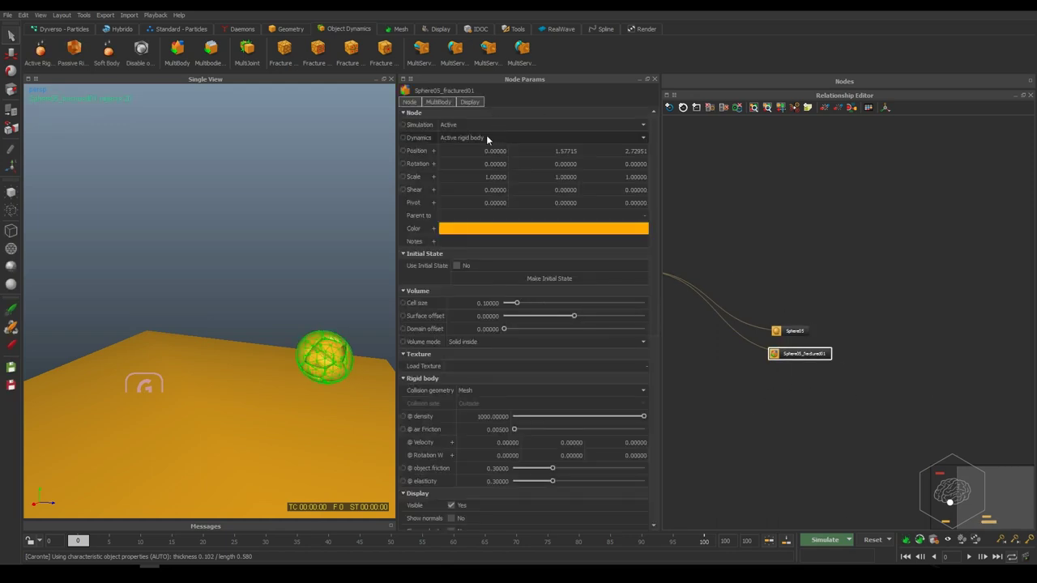
{"action": "scroll", "coordinate": [486, 394], "scroll_direction": "down", "scroll_amount": 3}
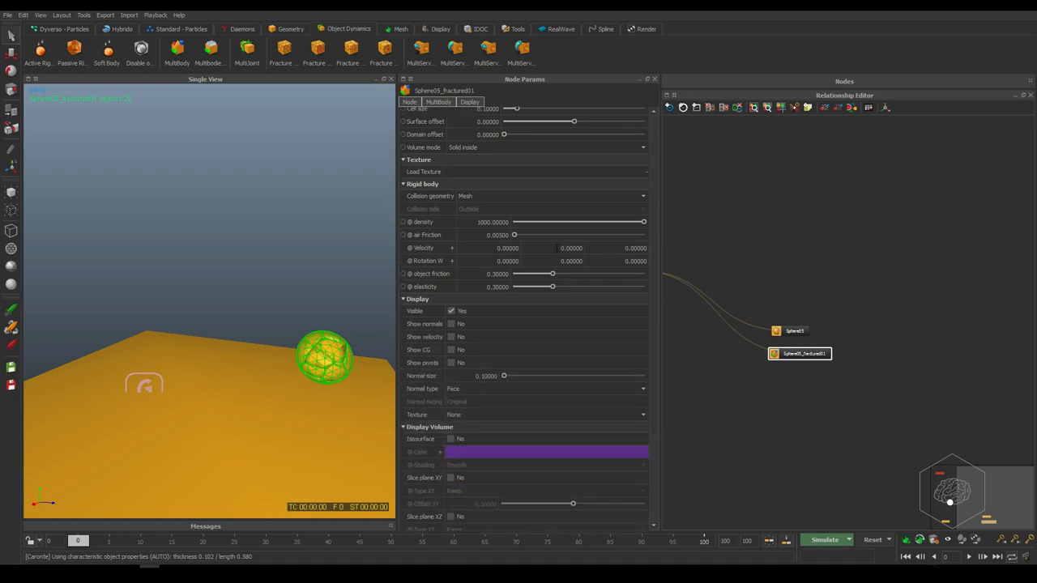
{"action": "double_click", "coordinate": [558, 248]}
{"action": "type", "text": "-2"}
{"action": "key", "text": "Return"}
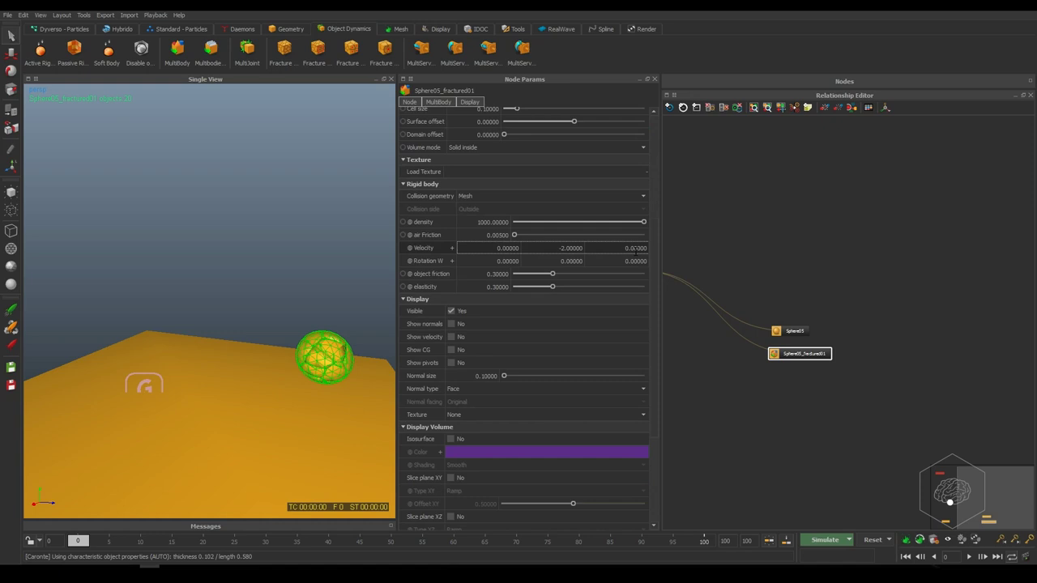
- Simulate the fractured Sphere05 falling, stop around frame 11 and return to frame 0
{"action": "left_click", "coordinate": [821, 541]}
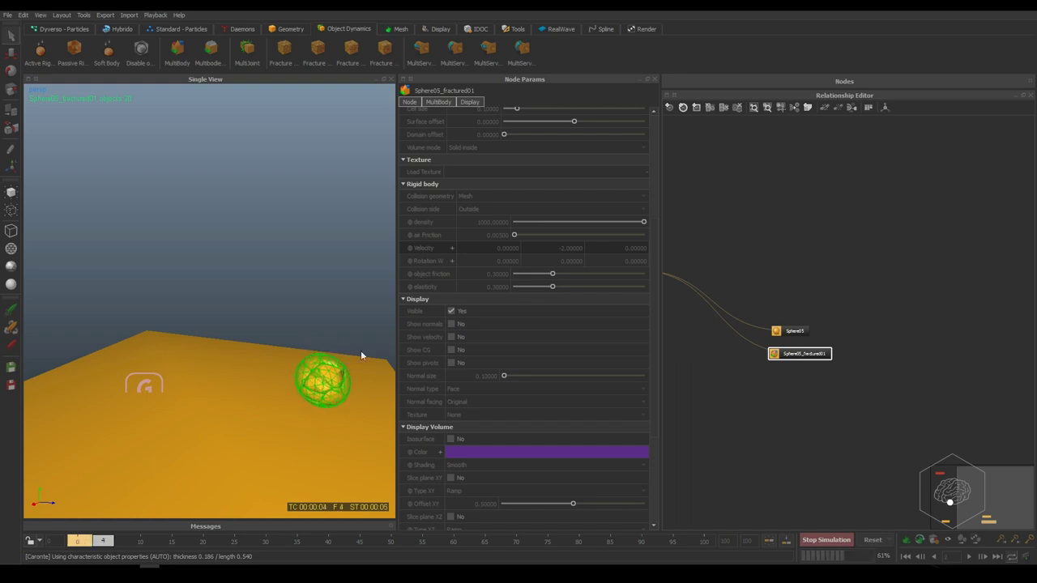
{"action": "left_click", "coordinate": [786, 398]}
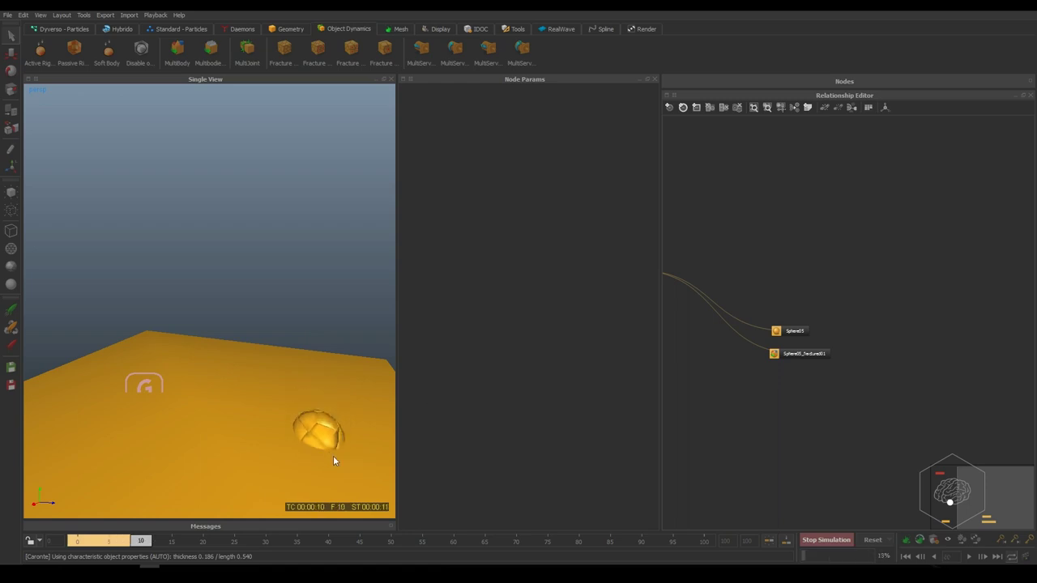
{"action": "left_click", "coordinate": [825, 540]}
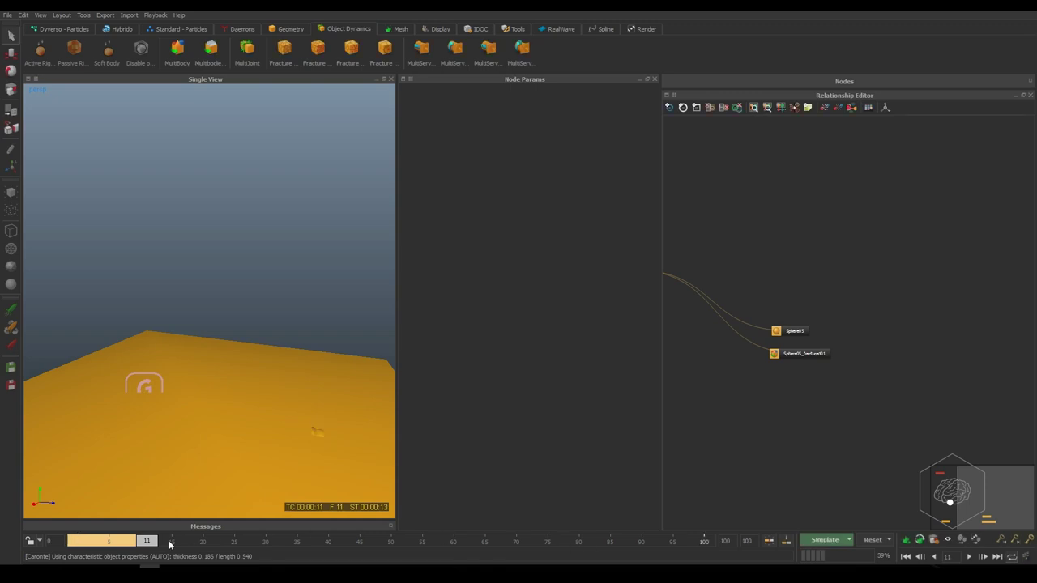
{"action": "left_click", "coordinate": [78, 541]}
{"action": "scroll", "coordinate": [881, 310], "scroll_direction": "up", "scroll_amount": 3}
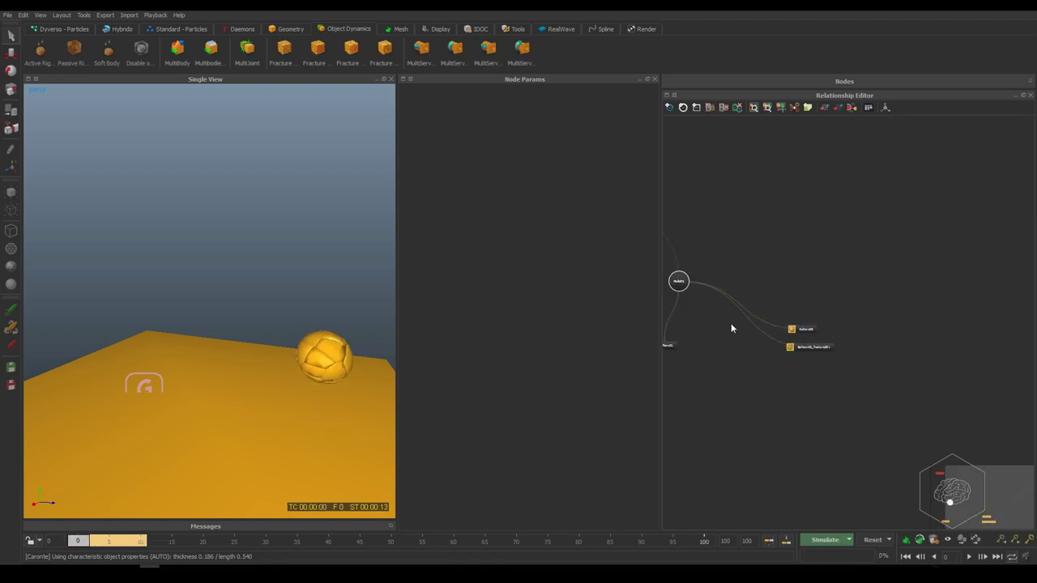
- Set the dynamics of Plane01 to Passive rigid body
{"action": "left_click", "coordinate": [668, 346]}
{"action": "left_click", "coordinate": [488, 124]}
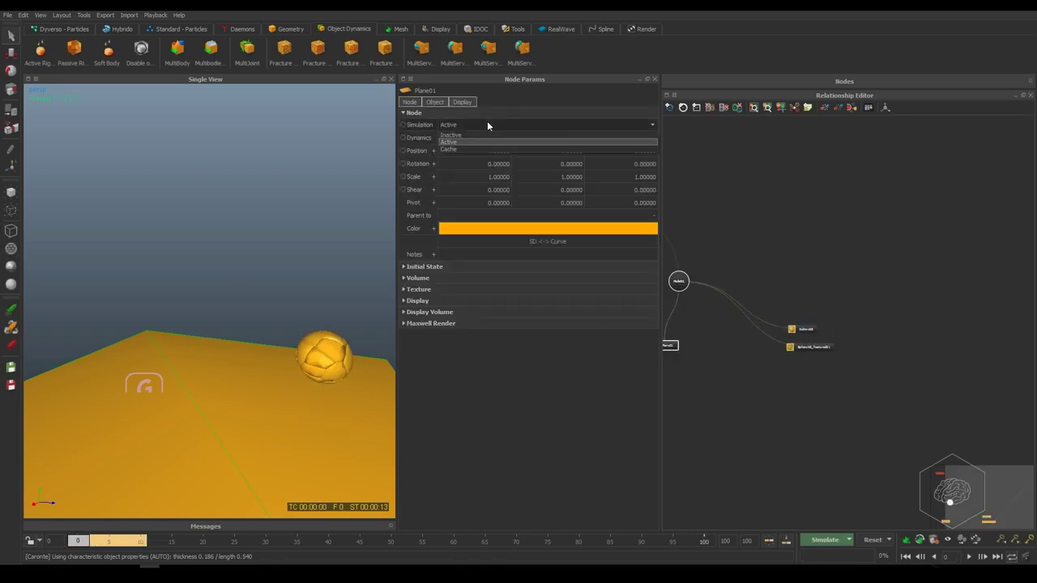
{"action": "left_click", "coordinate": [479, 132]}
{"action": "left_click", "coordinate": [477, 138]}
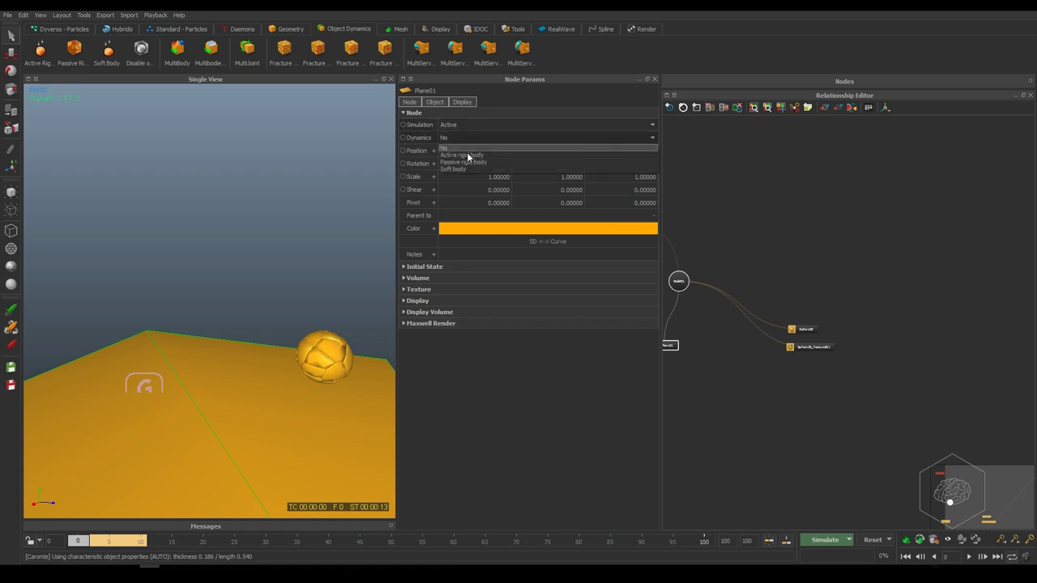
{"action": "left_click", "coordinate": [462, 167]}
{"action": "left_click", "coordinate": [916, 312]}
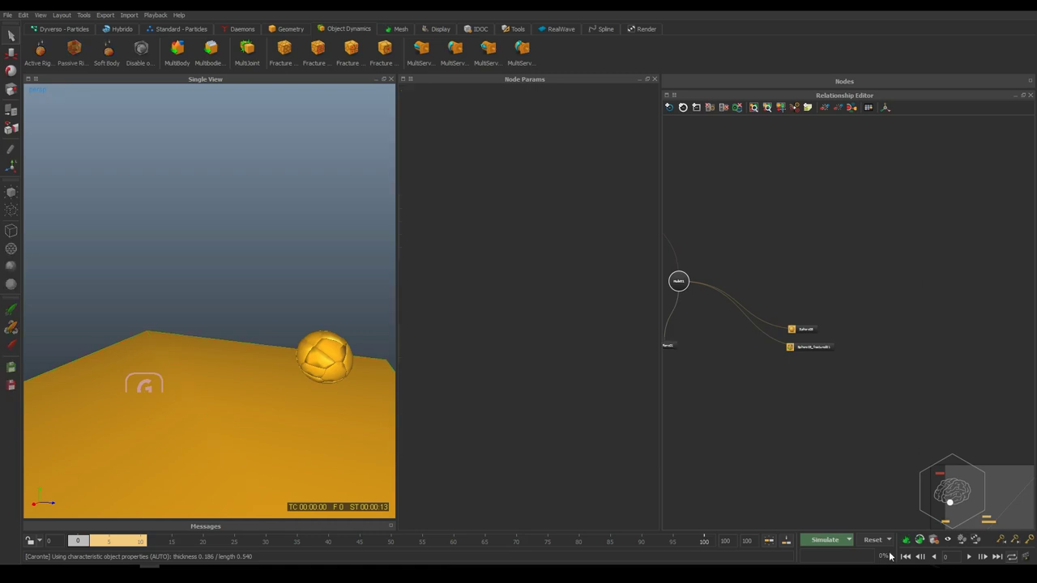
- Simulate the fractured Sphere05 falling onto the plane through to frame 100
{"action": "left_click", "coordinate": [822, 540]}
{"action": "left_click", "coordinate": [490, 293]}
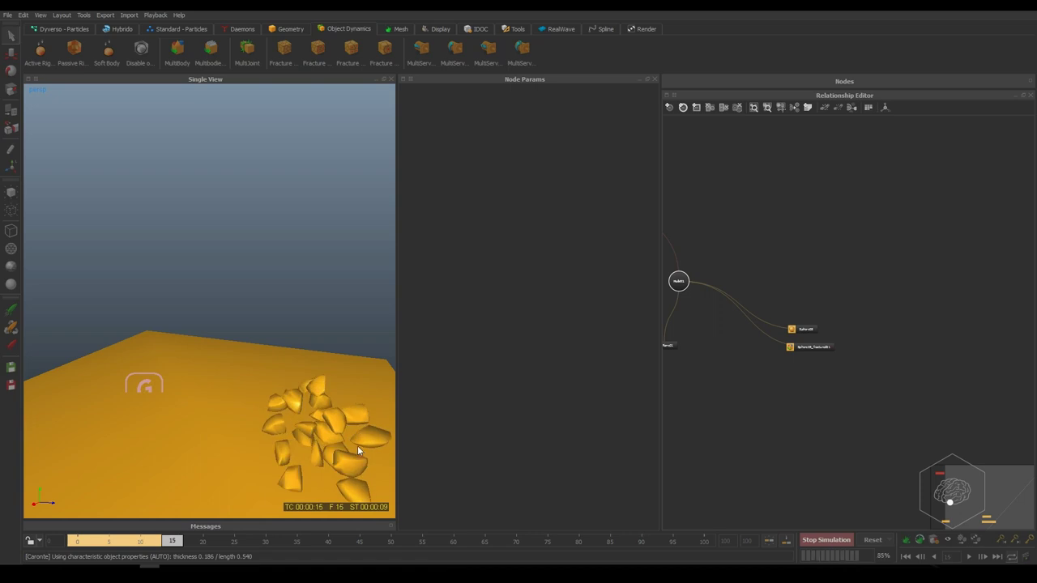
{"action": "left_click_drag", "start_coordinate": [344, 425], "coordinate": [288, 433], "text": "alt"}
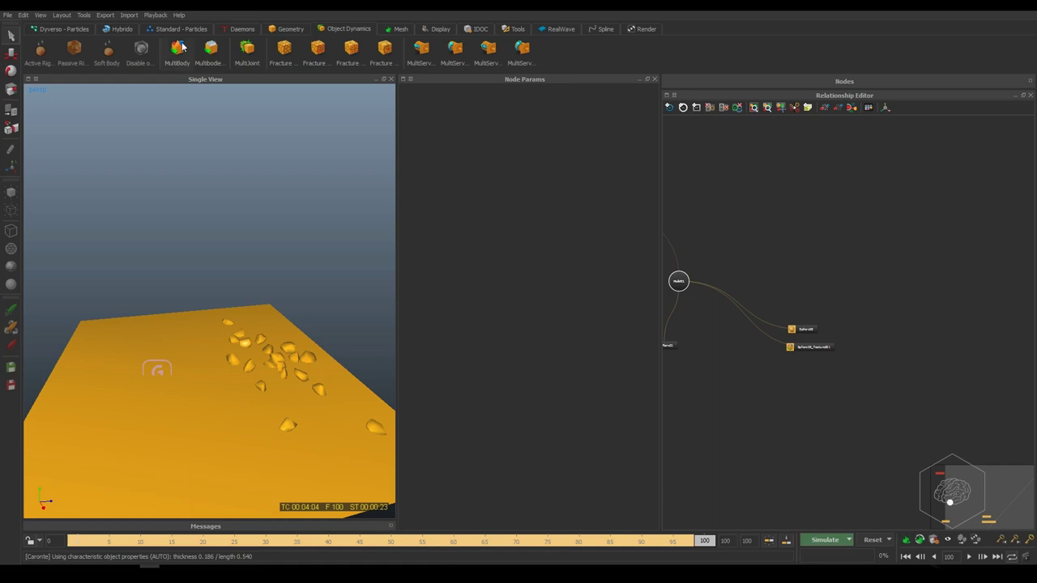
- Add a cube and raise it above the plane to a Y position of about 4.3
{"action": "left_click", "coordinate": [293, 29]}
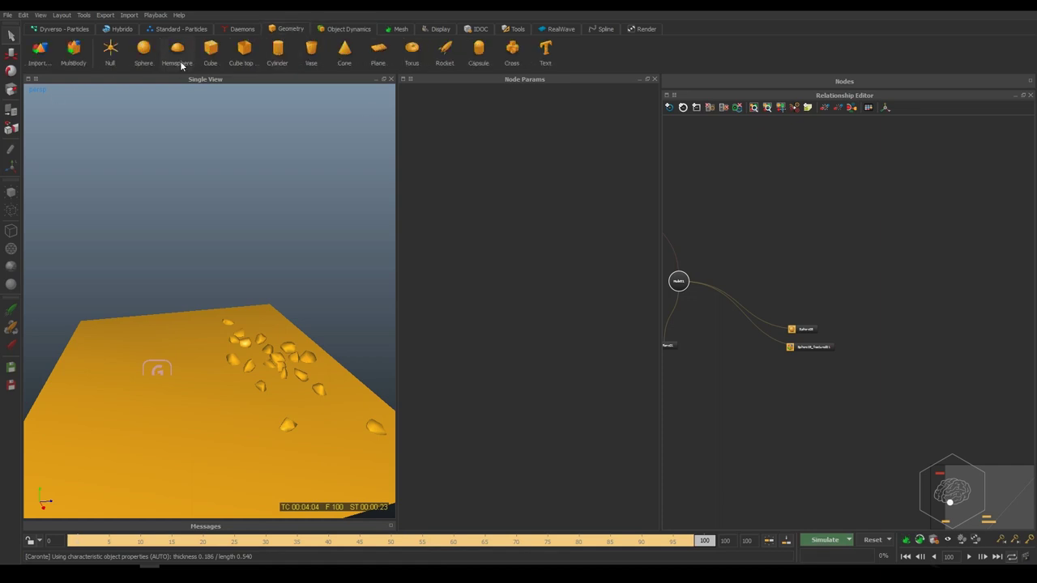
{"action": "left_click", "coordinate": [211, 53]}
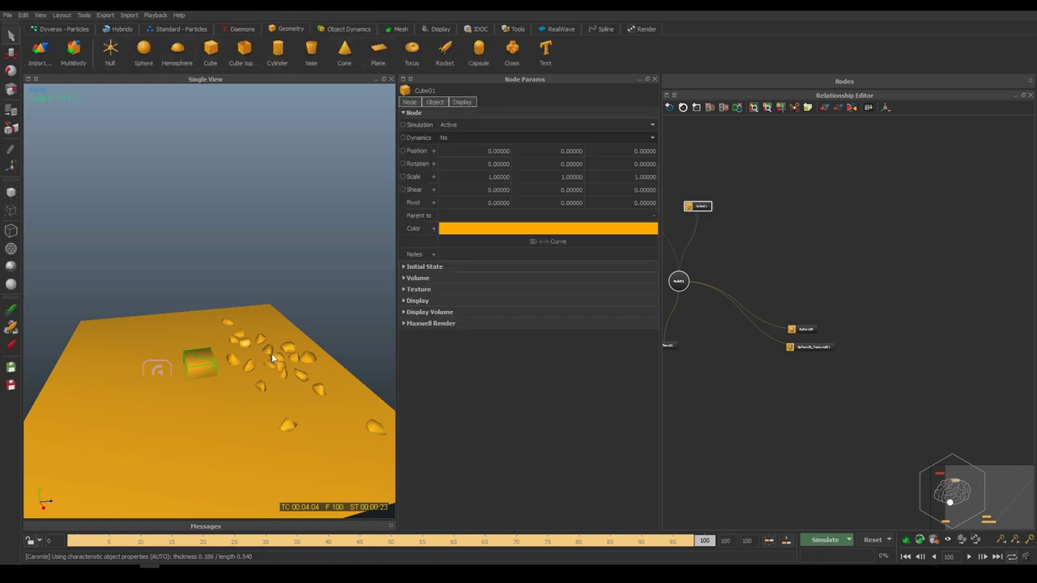
{"action": "key", "text": "w"}
{"action": "left_click_drag", "start_coordinate": [189, 326], "coordinate": [187, 219]}
{"action": "left_click_drag", "start_coordinate": [189, 296], "coordinate": [225, 317], "text": "alt"}
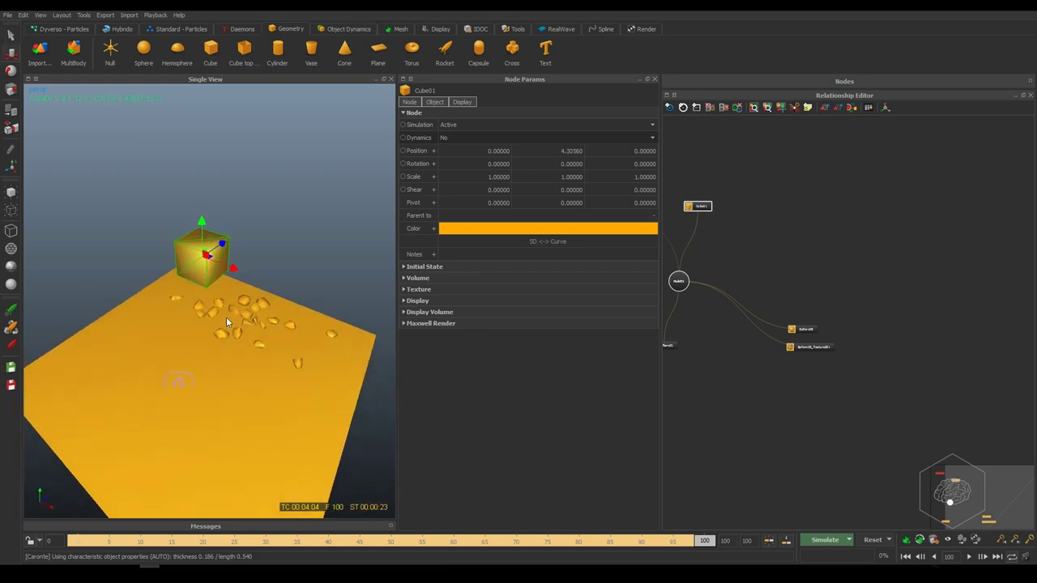
- Scale the cube into a thin, wide slab of about 5.88 in X, 0.11 in Y and 6.01 in Z
{"action": "key", "text": "r"}
{"action": "left_click_drag", "start_coordinate": [233, 268], "coordinate": [535, 323]}
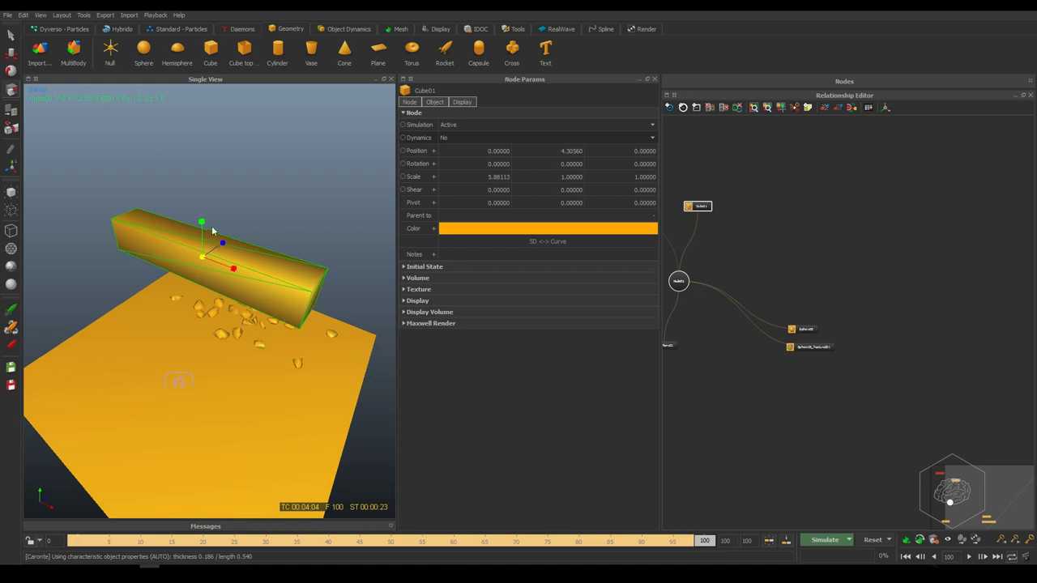
{"action": "left_click_drag", "start_coordinate": [203, 224], "coordinate": [328, 272]}
{"action": "left_click_drag", "start_coordinate": [197, 205], "coordinate": [197, 216]}
- Add a cylinder beneath the slab, raise it to about Y 2.06 and stretch its Y scale to about 2.99
{"action": "left_click_drag", "start_coordinate": [120, 199], "coordinate": [145, 248], "text": "alt"}
{"action": "left_click", "coordinate": [276, 50]}
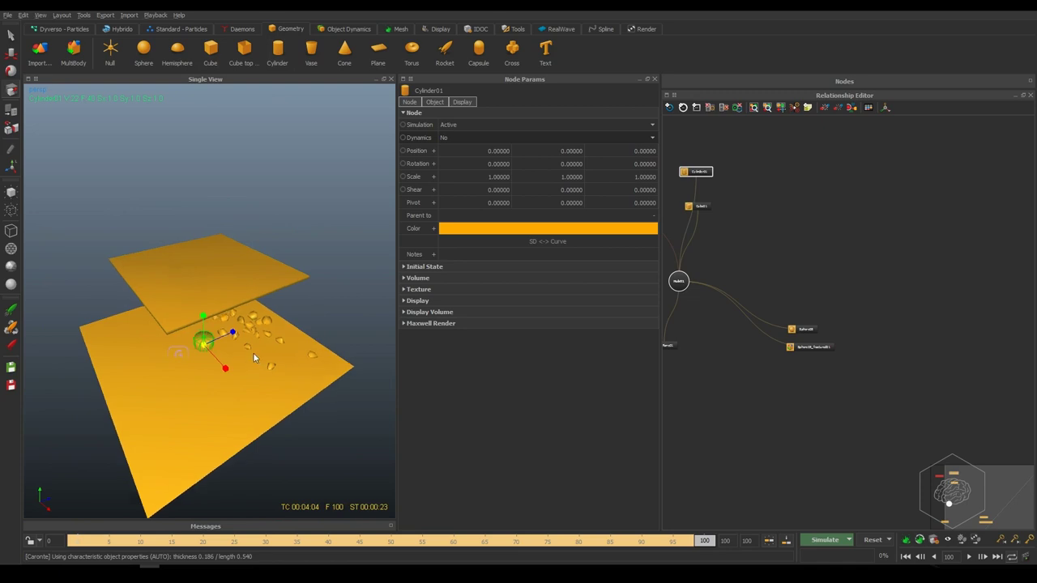
{"action": "left_click_drag", "start_coordinate": [315, 310], "coordinate": [225, 325], "text": "alt"}
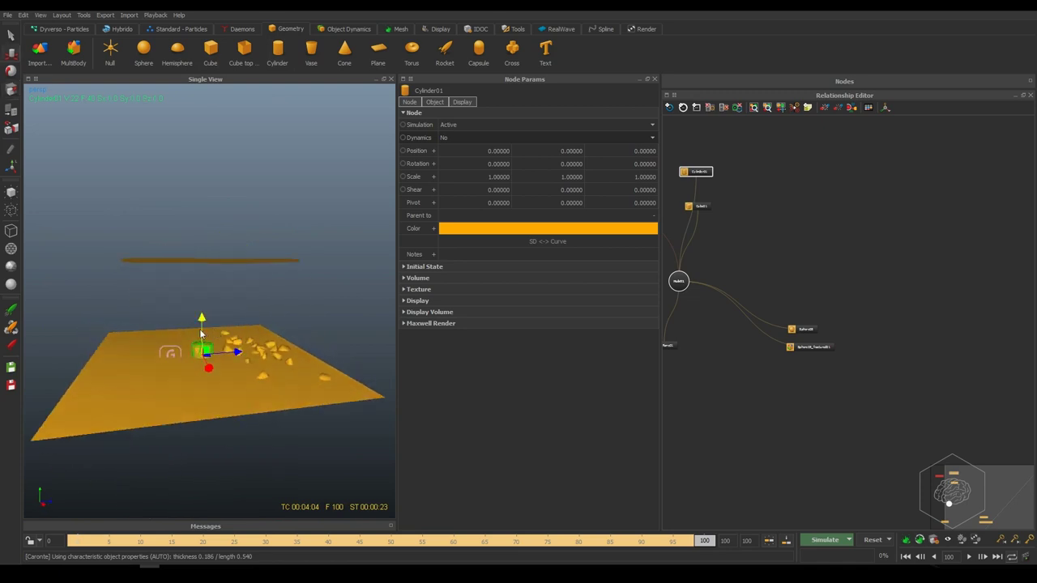
{"action": "left_click", "coordinate": [206, 351]}
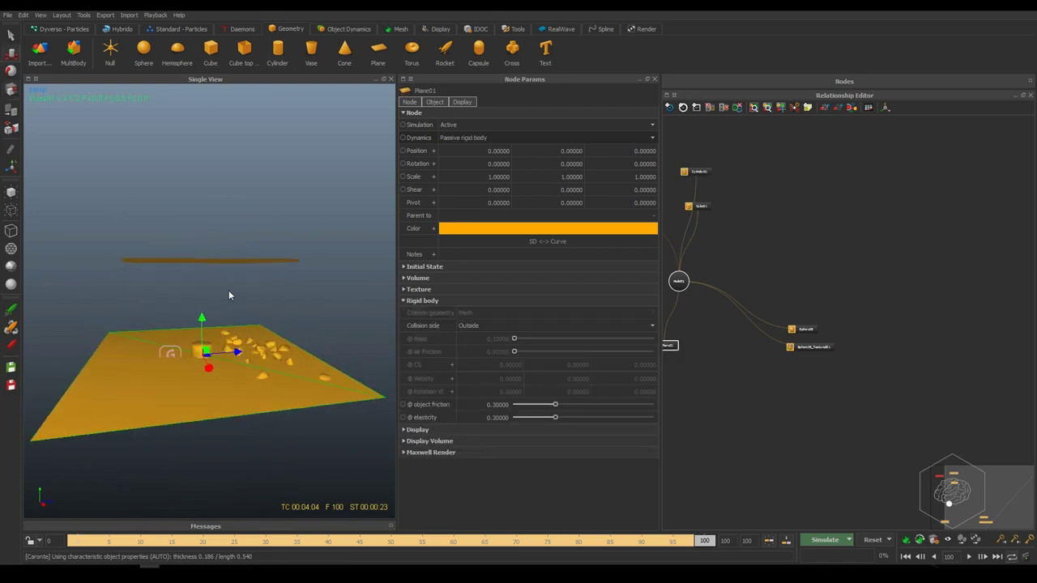
{"action": "left_click", "coordinate": [205, 350]}
{"action": "left_click_drag", "start_coordinate": [202, 328], "coordinate": [207, 308]}
{"action": "left_click_drag", "start_coordinate": [207, 309], "coordinate": [217, 244]}
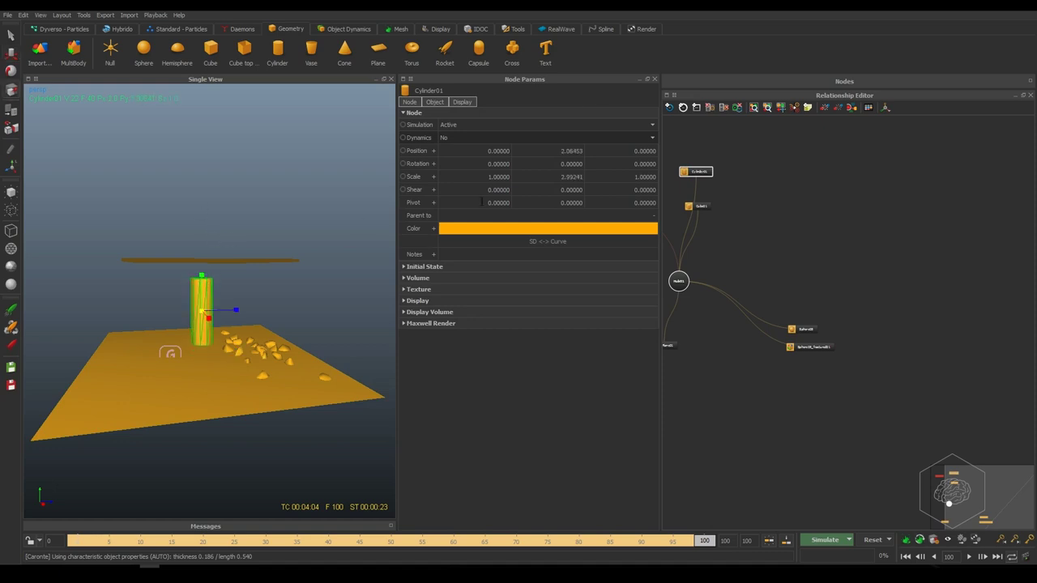
- Set the dynamics of Cylinder01 to Passive rigid body
{"action": "left_click", "coordinate": [479, 137]}
{"action": "left_click", "coordinate": [480, 159]}
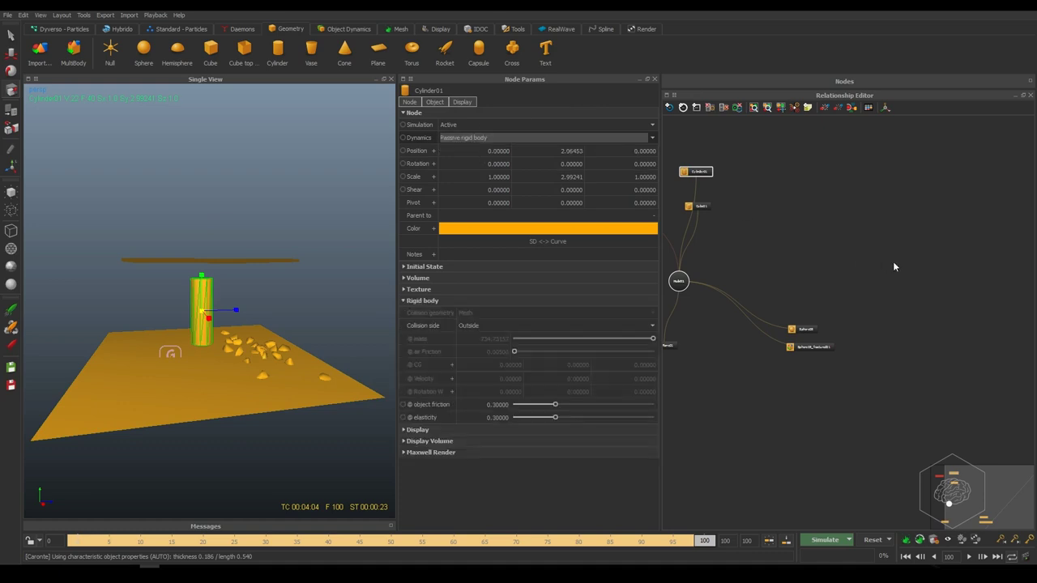
{"action": "left_click", "coordinate": [895, 266]}
- Delete Sphere05 and its fractured node, and move the Cube01 node away from the cylinder node
{"action": "left_click", "coordinate": [698, 206]}
{"action": "left_click_drag", "start_coordinate": [856, 243], "coordinate": [727, 416]}
{"action": "key", "text": "Delete"}
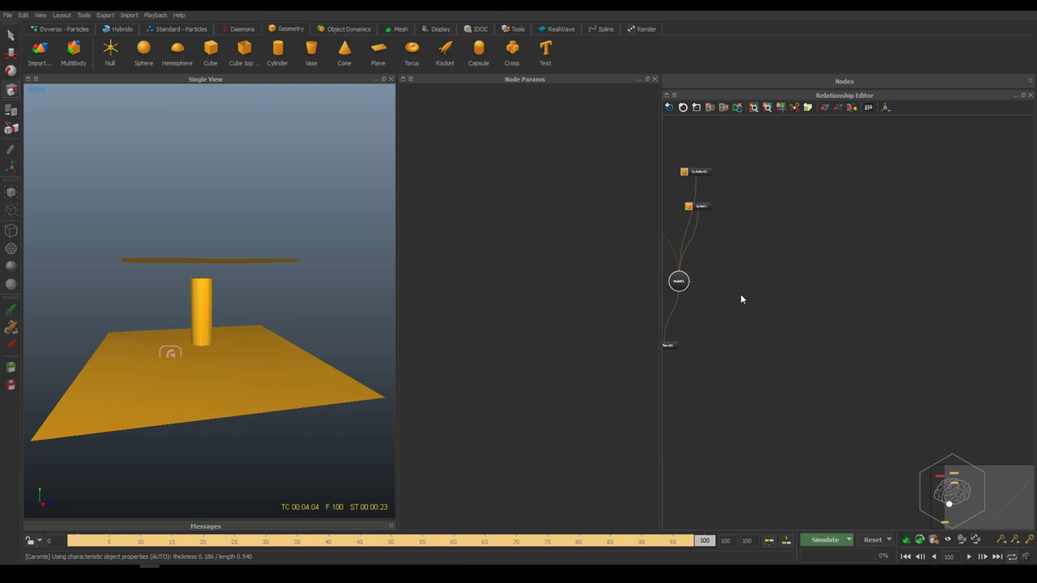
{"action": "left_click_drag", "start_coordinate": [700, 208], "coordinate": [822, 227]}
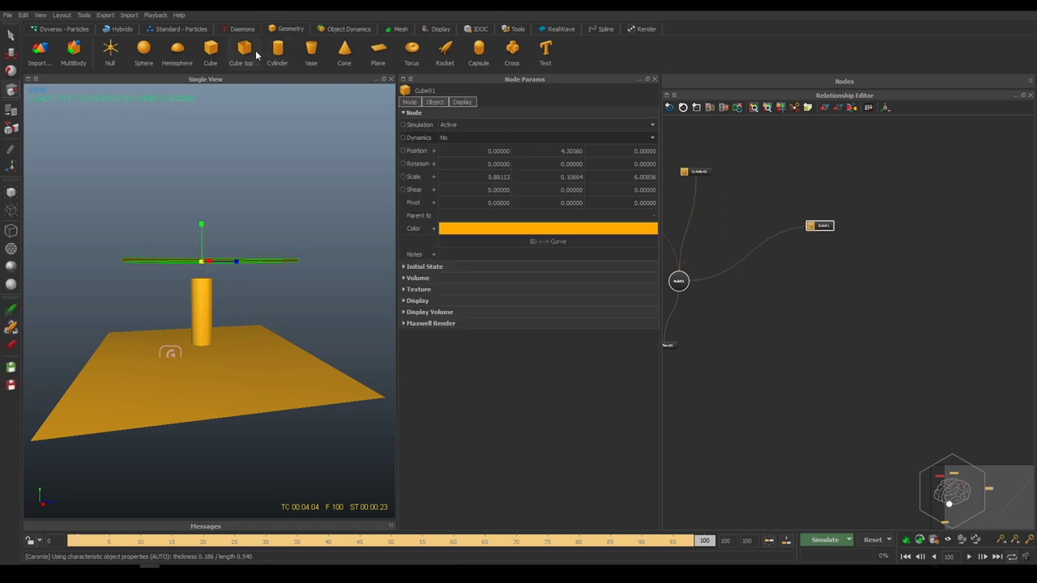
- Add a sphere and place it just above the slab at about X 0.54, Y 4.88
{"action": "left_click", "coordinate": [145, 53]}
{"action": "key", "text": "w"}
{"action": "left_click_drag", "start_coordinate": [202, 330], "coordinate": [207, 275]}
{"action": "left_click", "coordinate": [217, 213]}
- Fracture Cube01 with the Voronoi Radial tool, using Cube01 as reference source, Z front direction, 15 rays and 8 rings
{"action": "left_click", "coordinate": [270, 251]}
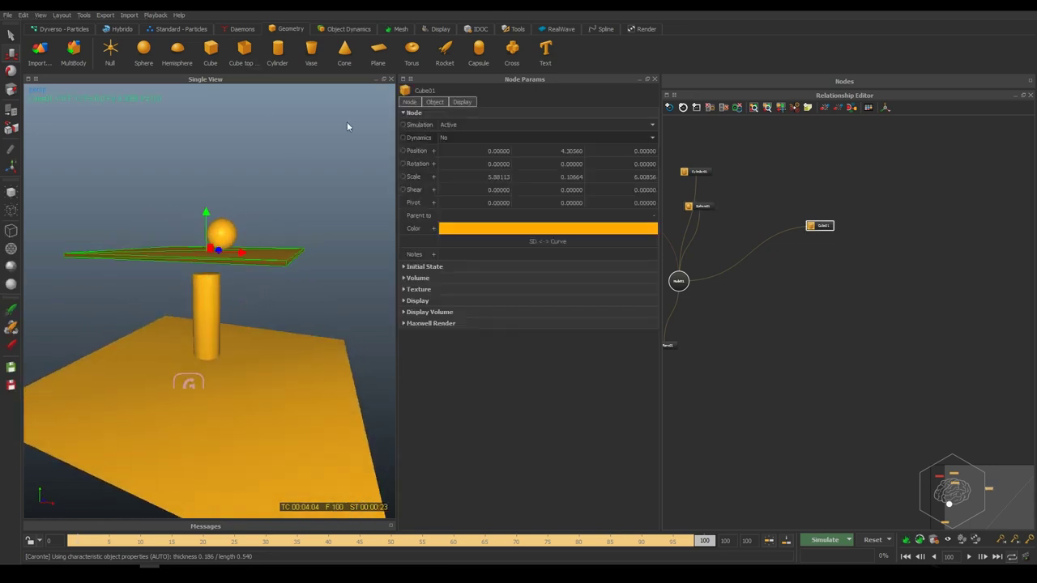
{"action": "left_click", "coordinate": [313, 29]}
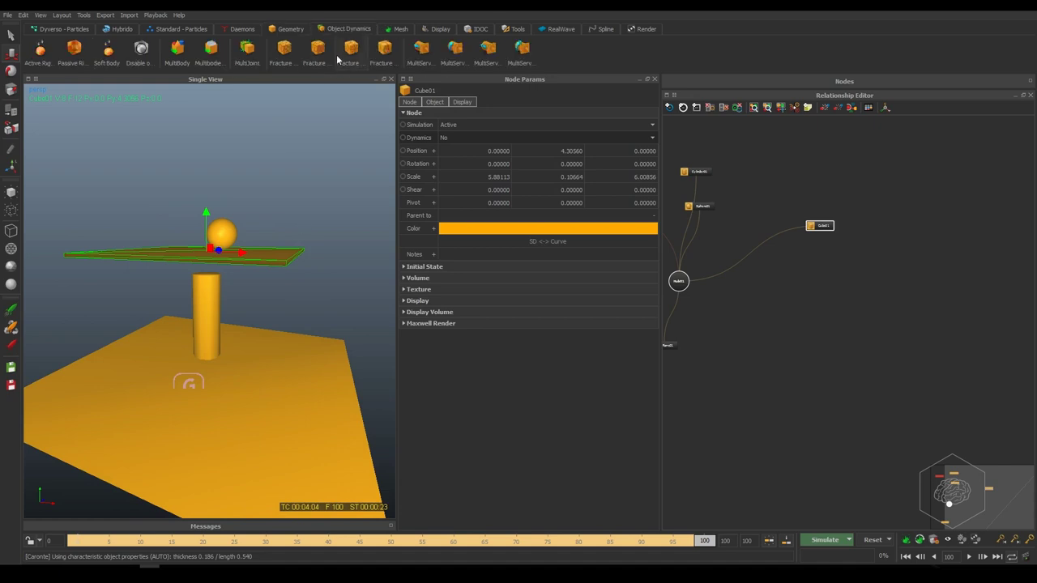
{"action": "left_click", "coordinate": [384, 52]}
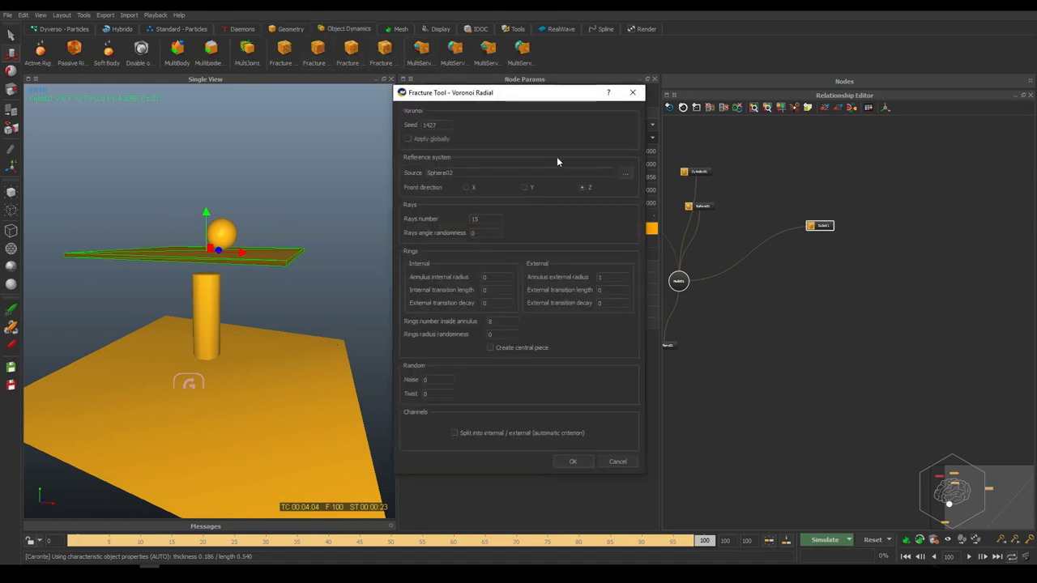
{"action": "left_click", "coordinate": [626, 174]}
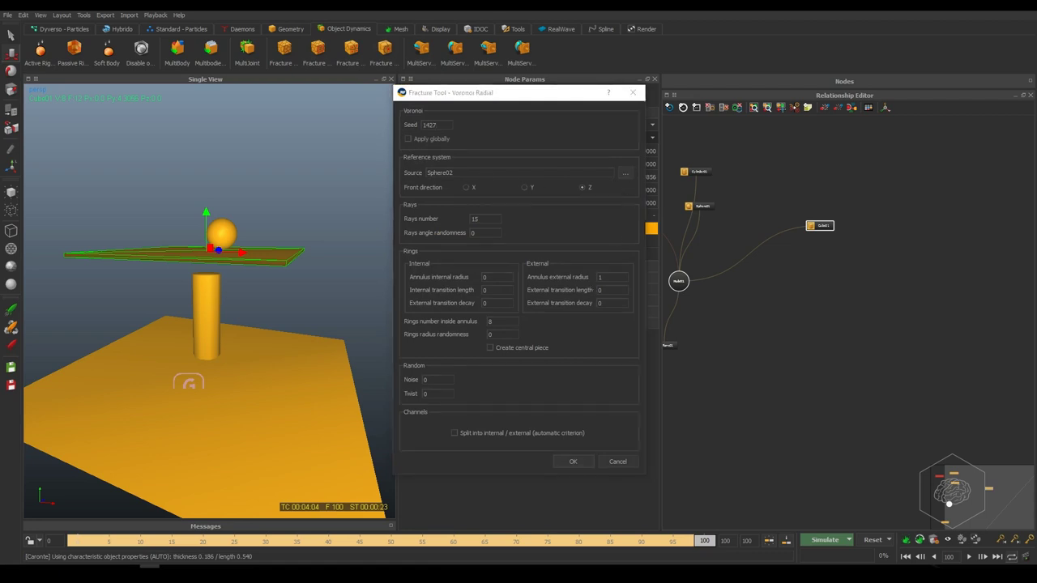
{"action": "left_click", "coordinate": [702, 94]}
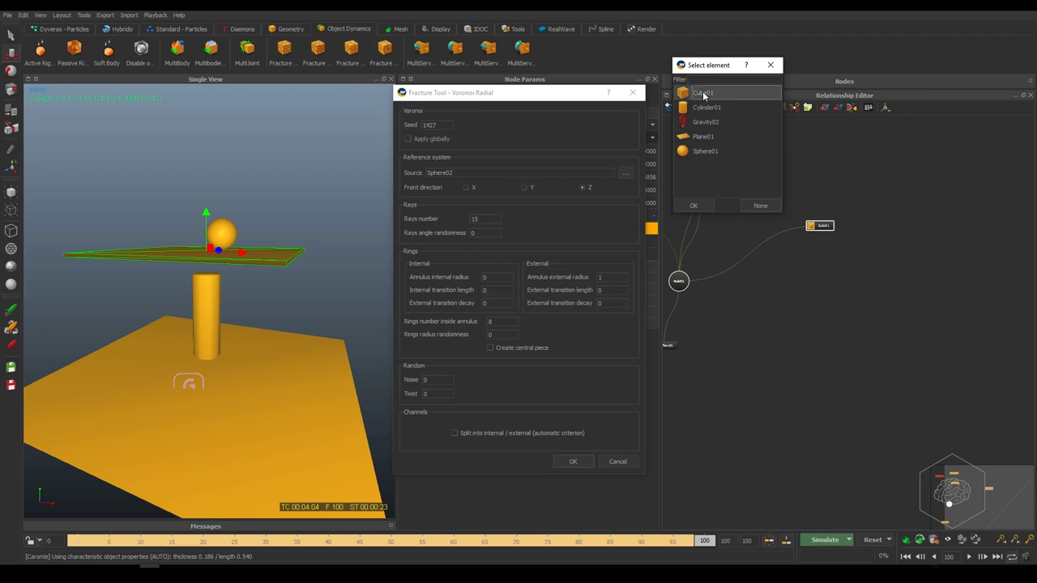
{"action": "left_click", "coordinate": [693, 206]}
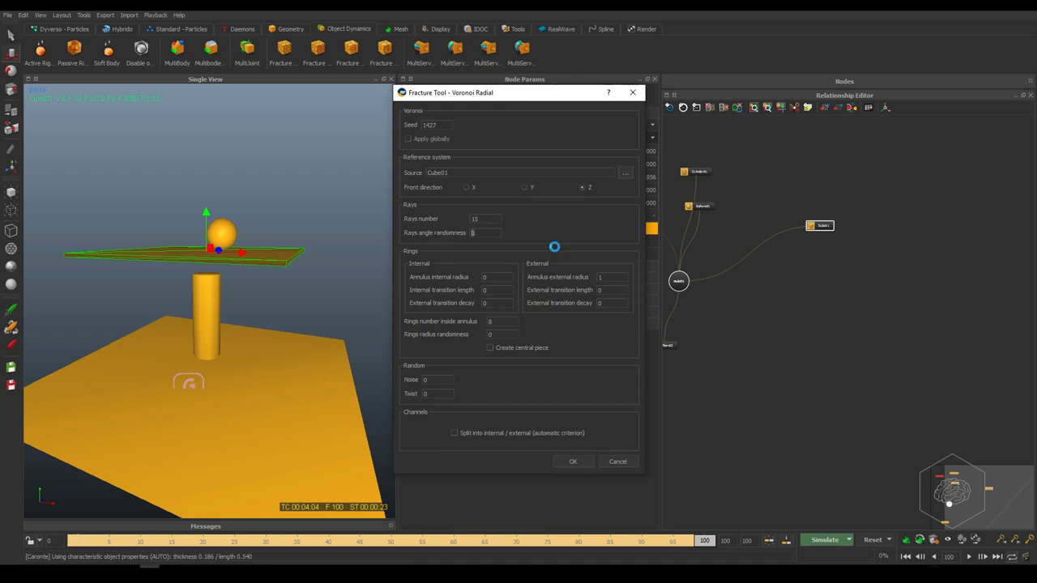
{"action": "key", "text": "Return"}
{"action": "mouse_move", "coordinate": [739, 180]}
{"action": "left_mouse_down"}
{"action": "mouse_move", "coordinate": [767, 304]}
{"action": "mouse_move", "coordinate": [751, 190]}
{"action": "left_mouse_up"}
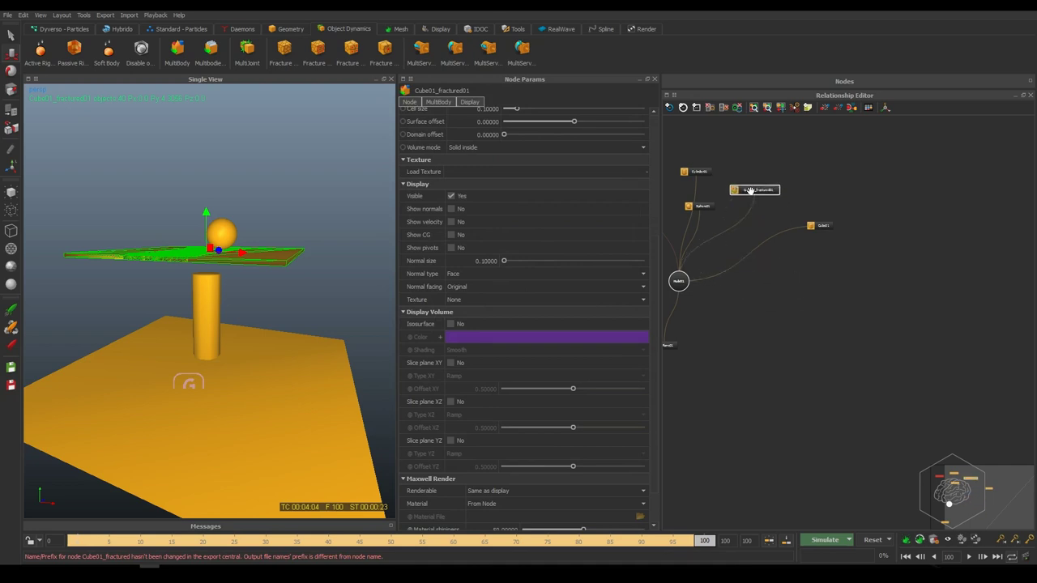
{"action": "left_click_drag", "start_coordinate": [283, 170], "coordinate": [182, 257], "text": "alt"}
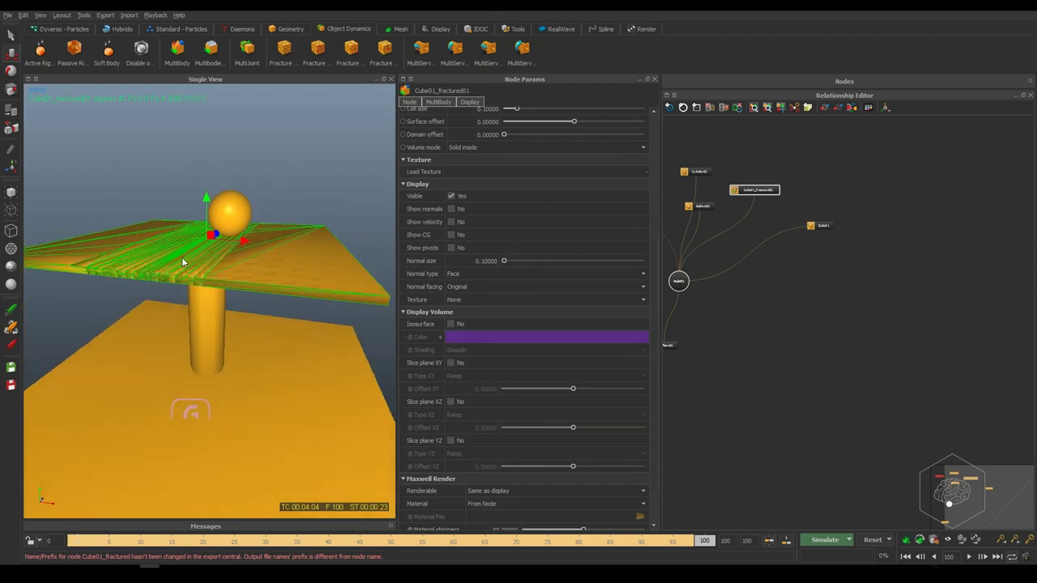
- Move the Sphere01 node clear of its neighbours and hide Sphere01 in the viewport
{"action": "left_click", "coordinate": [867, 272]}
{"action": "left_click", "coordinate": [702, 171]}
{"action": "left_click", "coordinate": [702, 206]}
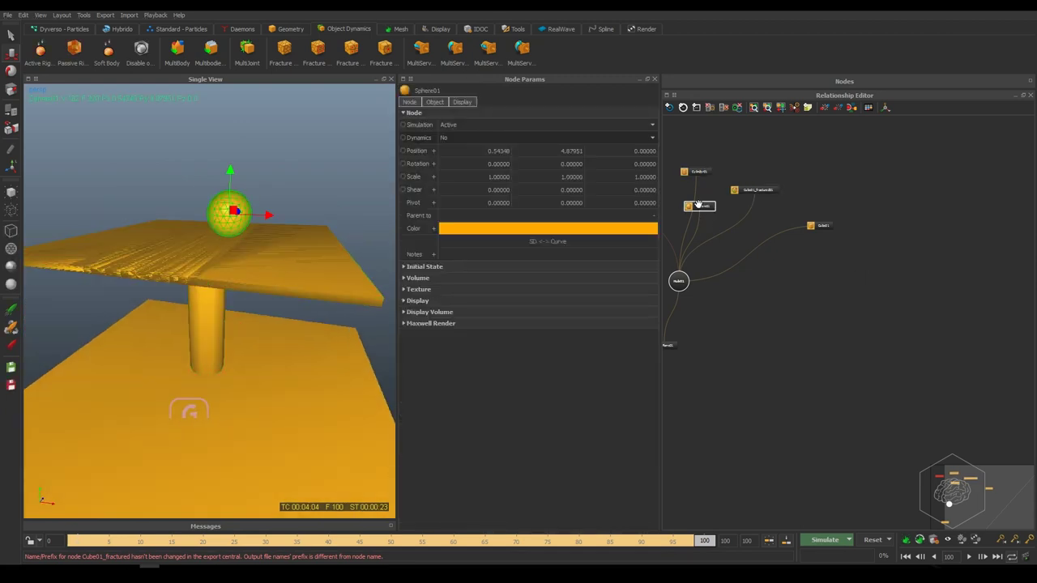
{"action": "left_click_drag", "start_coordinate": [707, 207], "coordinate": [723, 208]}
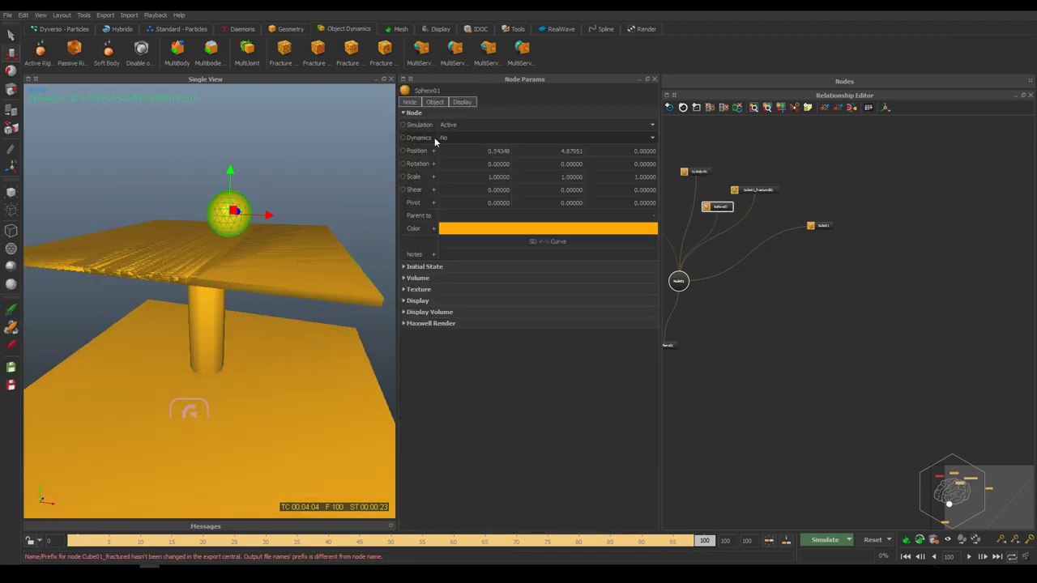
{"action": "left_click", "coordinate": [11, 212]}
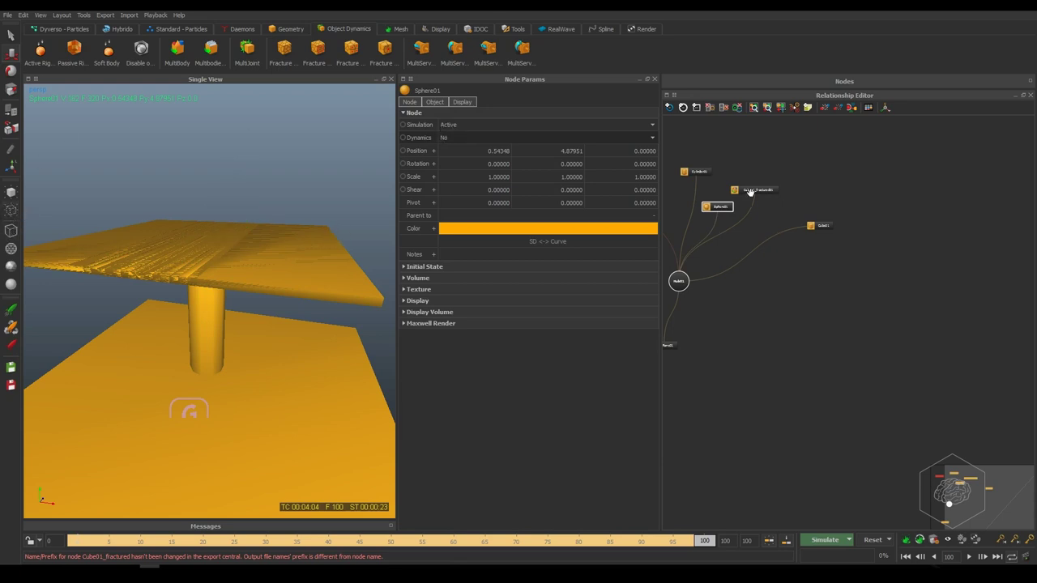
- Hide the original Cube01 in the viewport
{"action": "left_click", "coordinate": [701, 171]}
{"action": "left_click", "coordinate": [818, 226]}
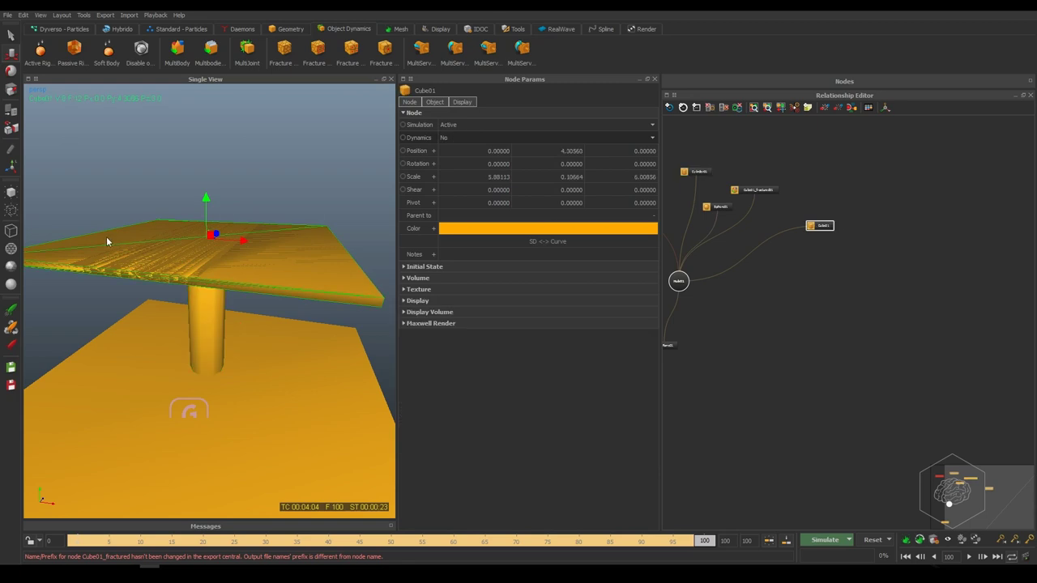
{"action": "left_click", "coordinate": [11, 211]}
- Set the dynamics of Cube01_fractured01 to Active rigid body
{"action": "left_click_drag", "start_coordinate": [830, 160], "coordinate": [755, 204]}
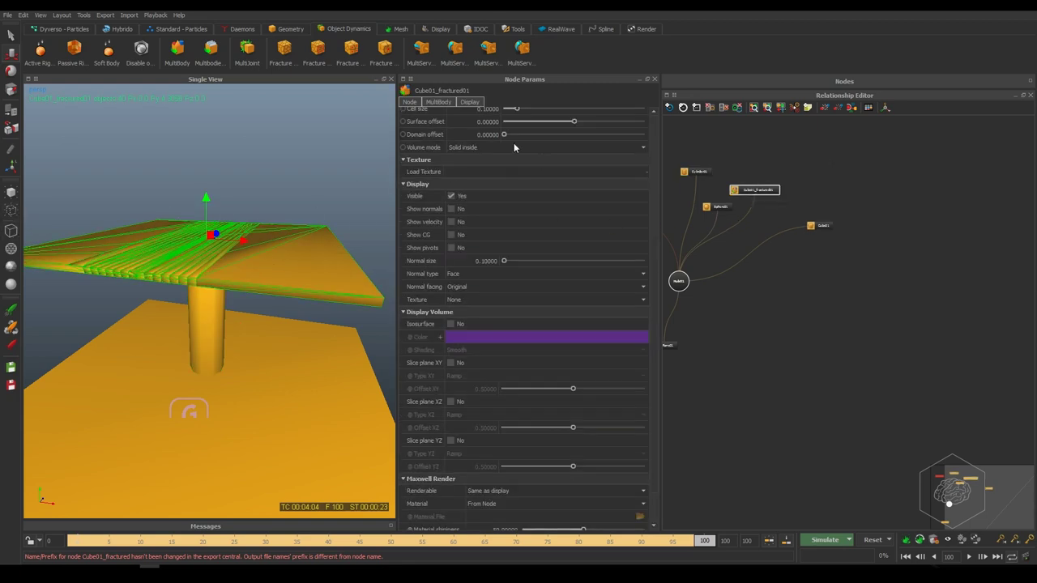
{"action": "scroll", "coordinate": [508, 238], "scroll_direction": "up", "scroll_amount": 5}
{"action": "left_click", "coordinate": [474, 138]}
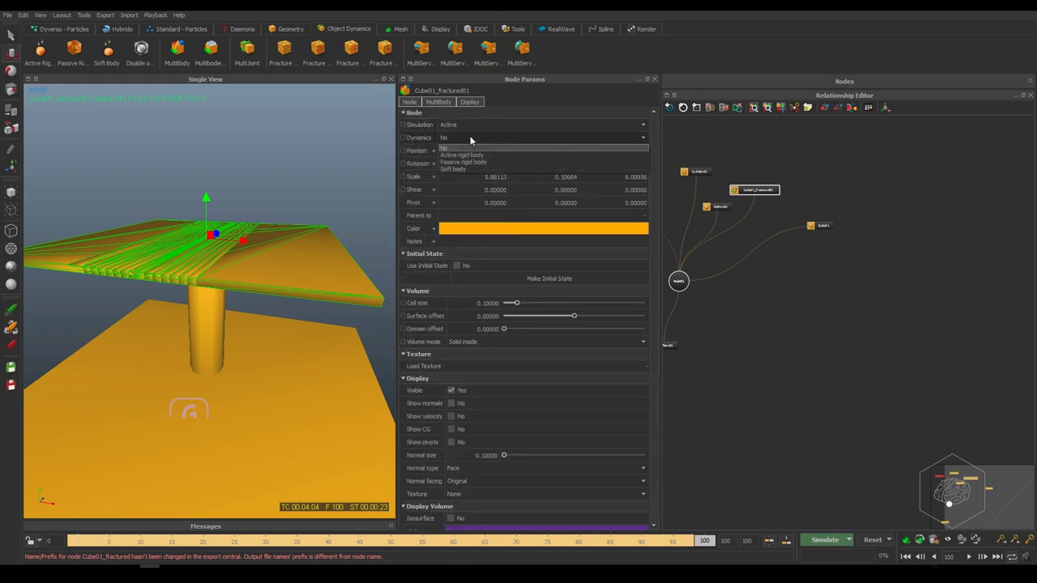
{"action": "left_click", "coordinate": [626, 183]}
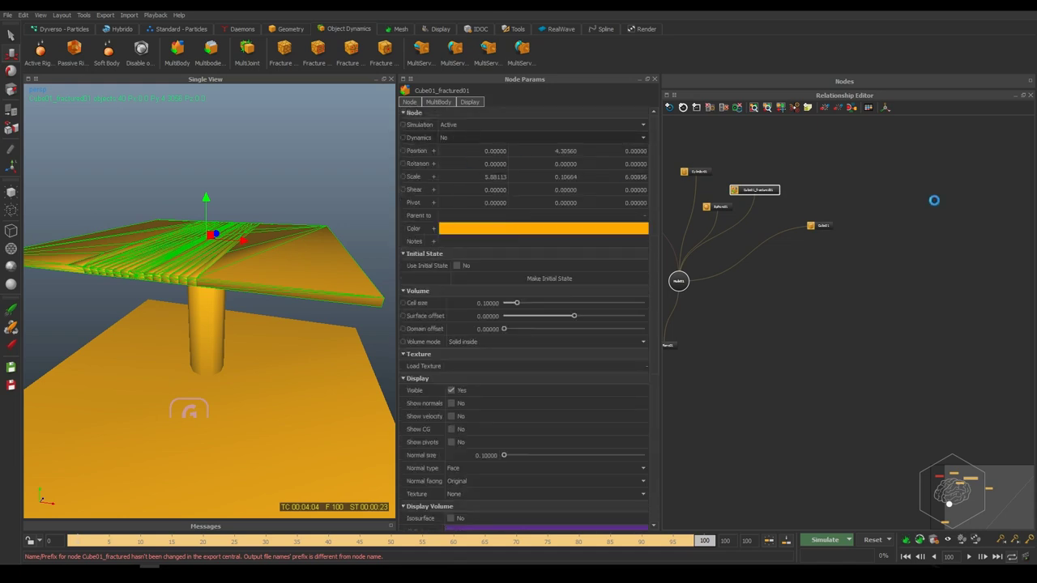
- Save the scene and reset all simulation data
{"action": "key", "text": "ctrl+s"}
{"action": "left_click", "coordinate": [873, 540]}
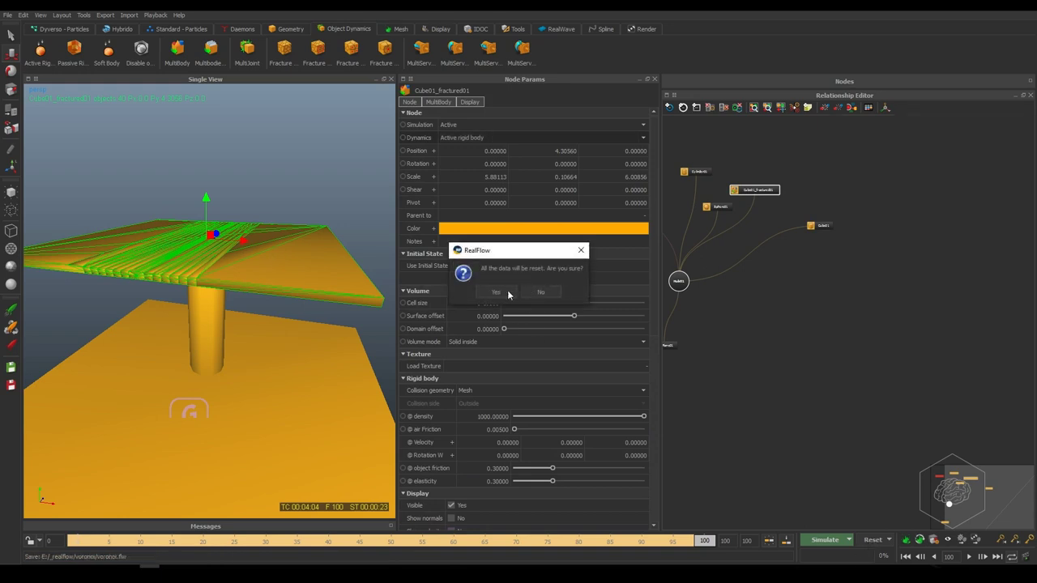
{"action": "left_click", "coordinate": [501, 296]}
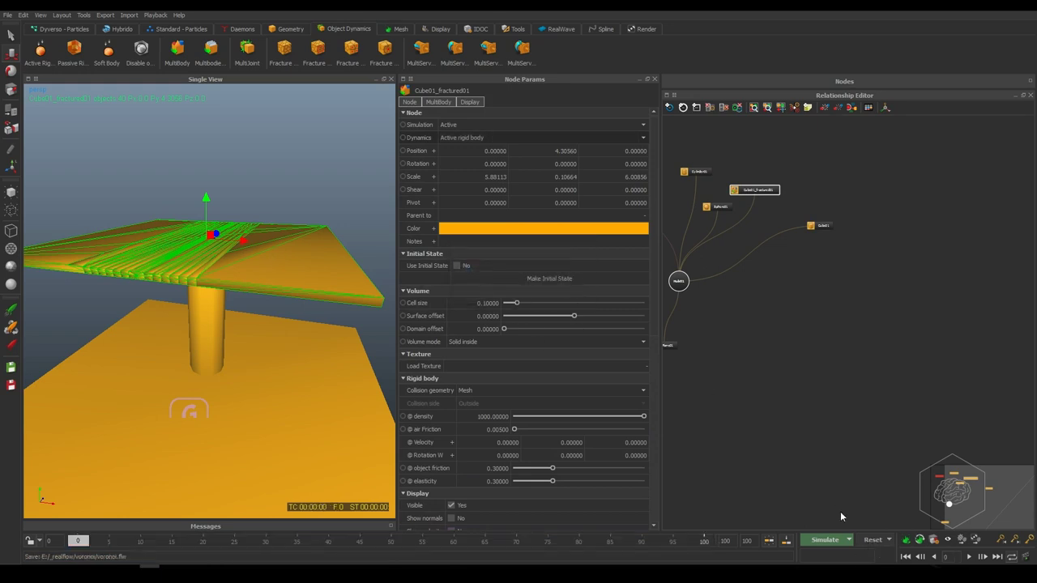
- Move Sphere01 higher above the fractured slab and over the cylinder, to about X 0.08, Y 6.06
{"action": "left_click", "coordinate": [702, 173]}
{"action": "left_click", "coordinate": [717, 208]}
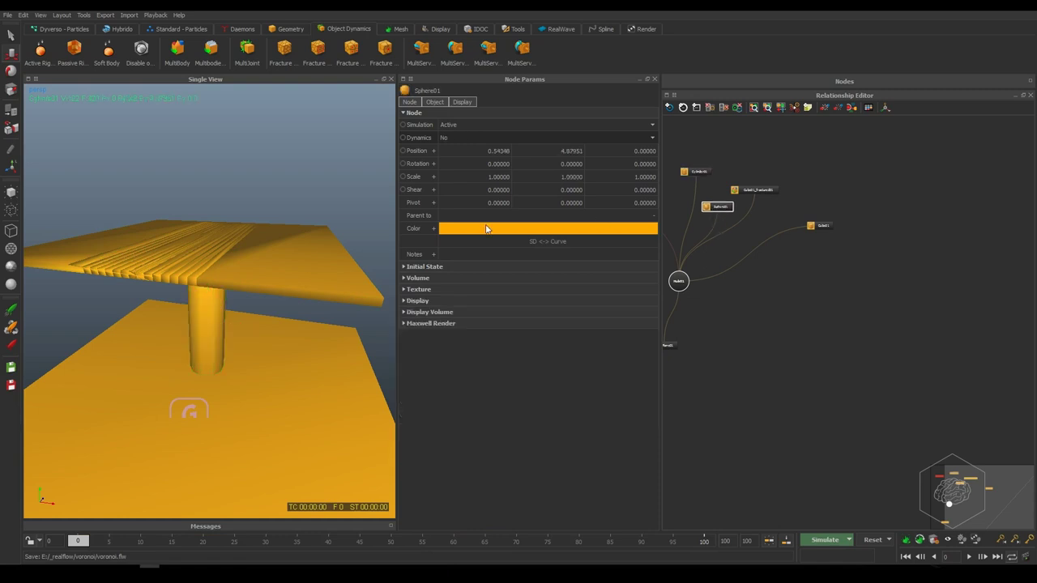
{"action": "left_click_drag", "start_coordinate": [348, 222], "coordinate": [234, 118], "text": "alt"}
{"action": "left_click_drag", "start_coordinate": [265, 158], "coordinate": [244, 159]}
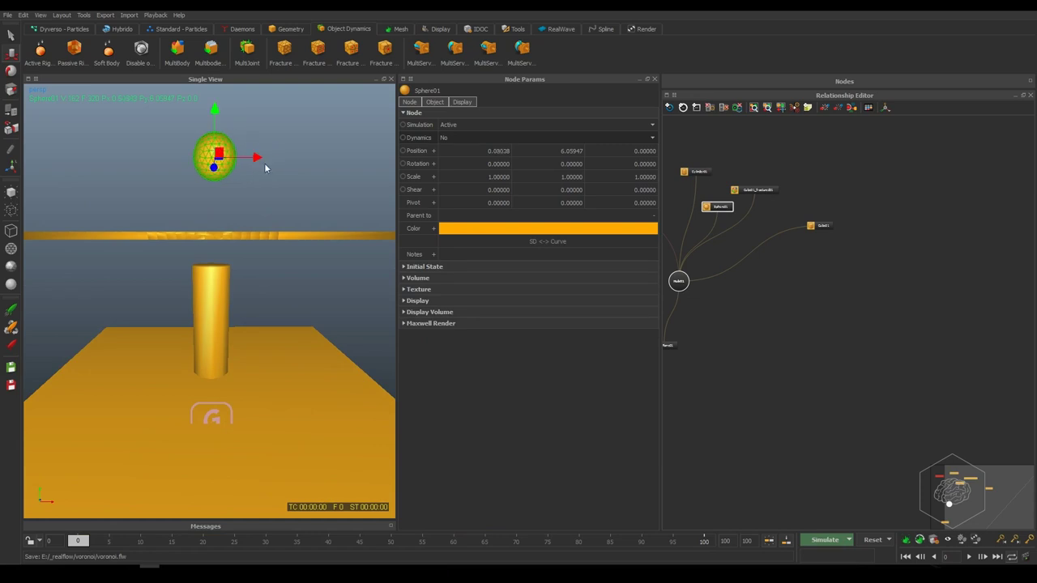
- Move Sphere01 forward along Z to about 1.70, keeping it above the fractured slab
{"action": "left_click", "coordinate": [480, 138]}
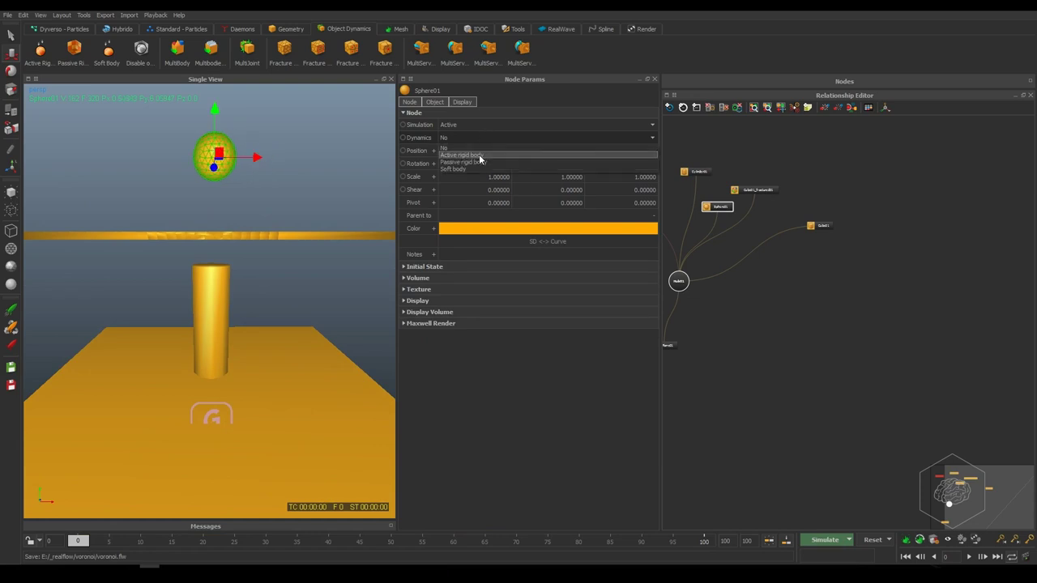
{"action": "left_click", "coordinate": [239, 160]}
{"action": "left_click_drag", "start_coordinate": [239, 160], "coordinate": [235, 243], "text": "alt"}
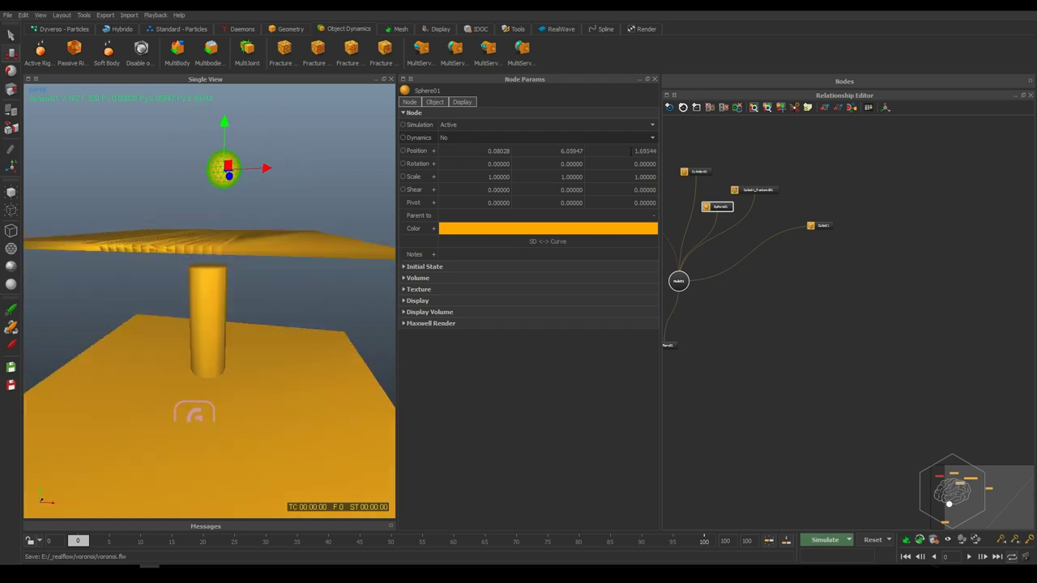
- Set the dynamics of Sphere01 to Active rigid body and its mass to 1000
{"action": "left_click", "coordinate": [463, 138]}
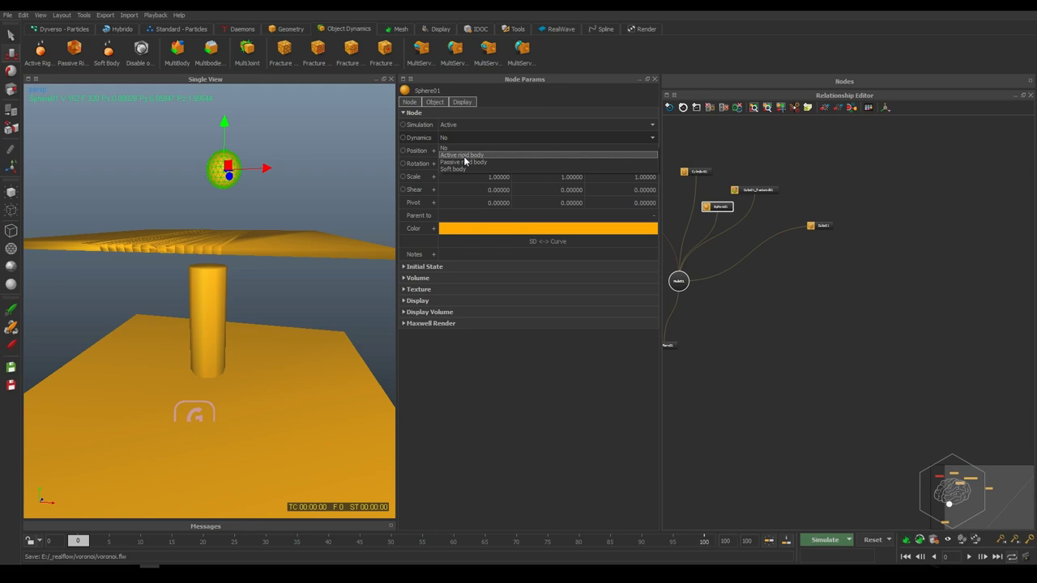
{"action": "left_click", "coordinate": [463, 154]}
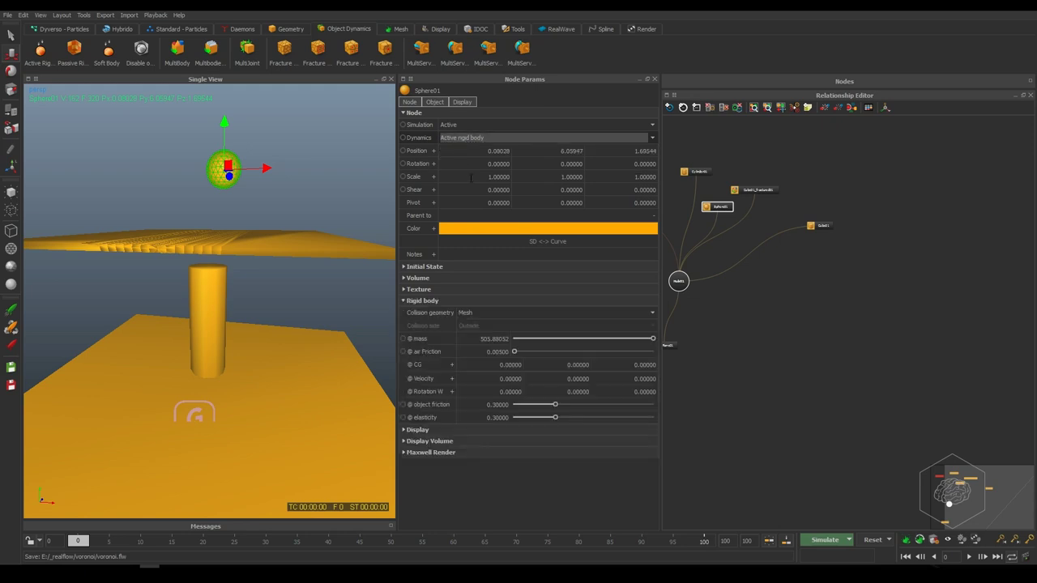
{"action": "double_click", "coordinate": [476, 340]}
{"action": "type", "text": "1000"}
{"action": "key", "text": "Return"}
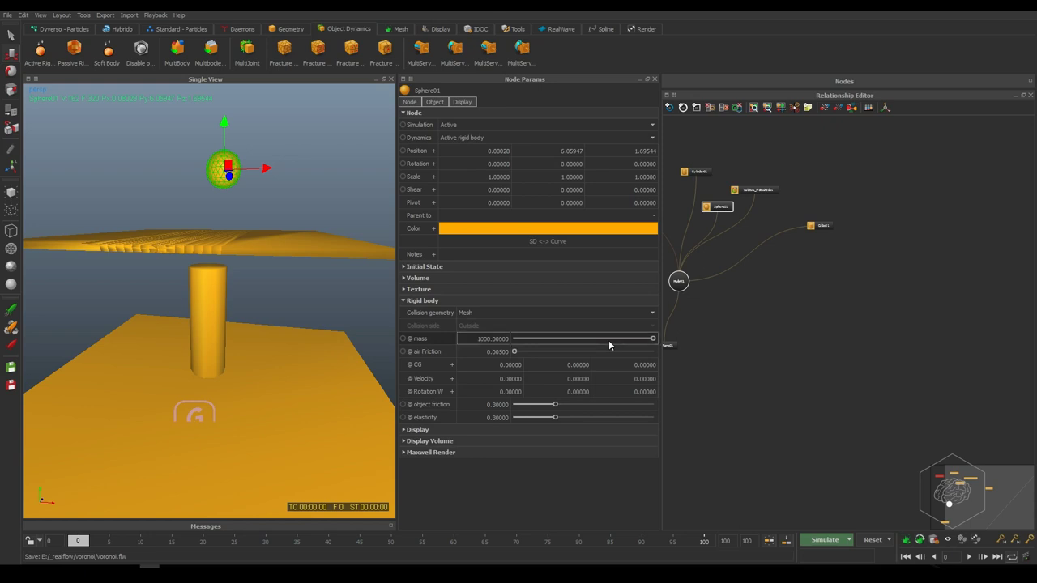
- Simulate the sphere hitting the fractured slab through frame 100 and examine the scattered fragments from several angles
{"action": "left_click", "coordinate": [955, 345]}
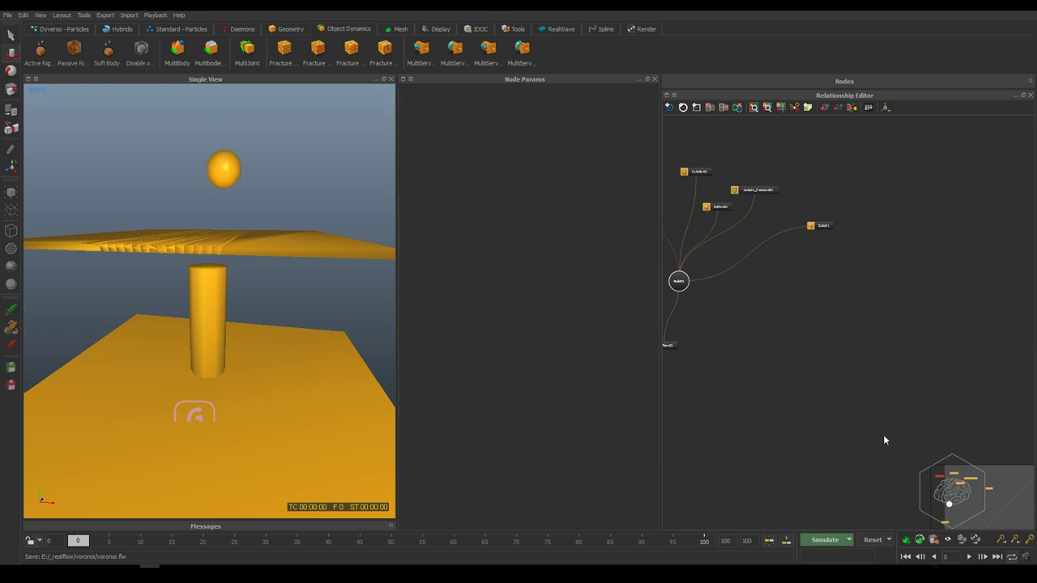
{"action": "left_click", "coordinate": [831, 539]}
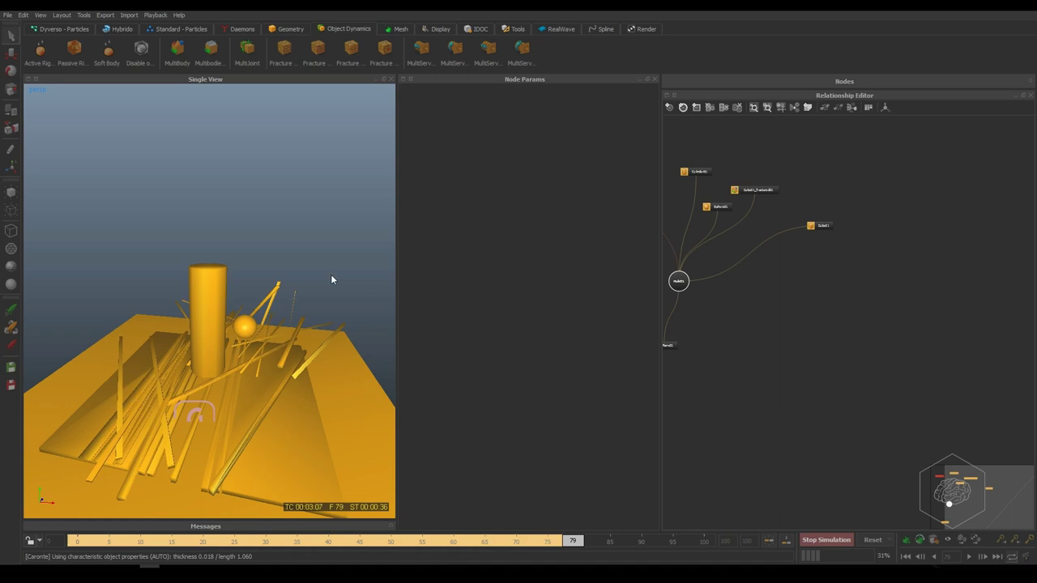
{"action": "left_click_drag", "start_coordinate": [318, 253], "coordinate": [208, 221], "text": "alt"}
{"action": "left_click_drag", "start_coordinate": [336, 398], "coordinate": [251, 418], "text": "alt"}
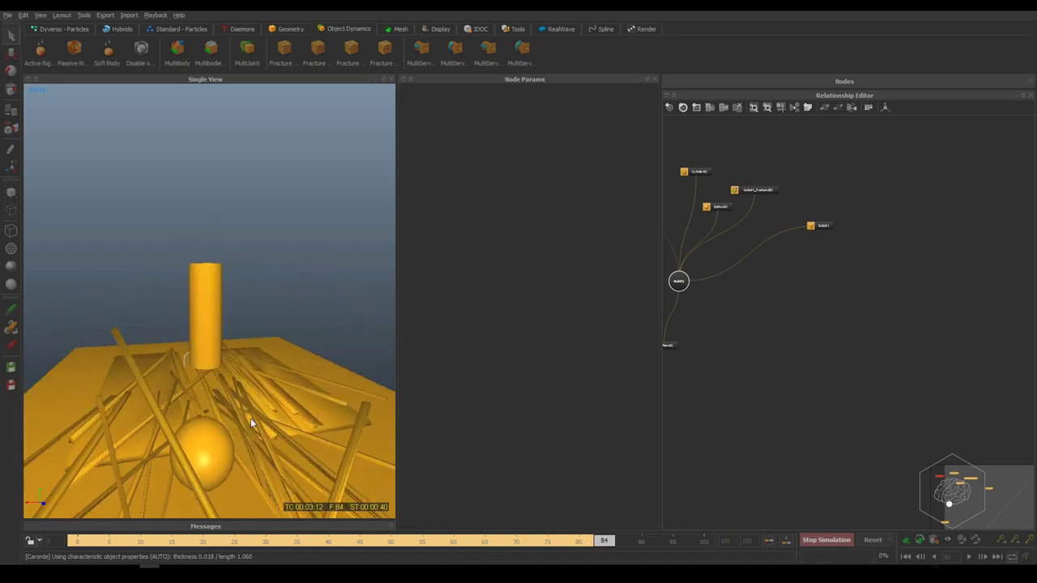
{"action": "scroll", "coordinate": [256, 389], "scroll_direction": "down", "scroll_amount": 5}
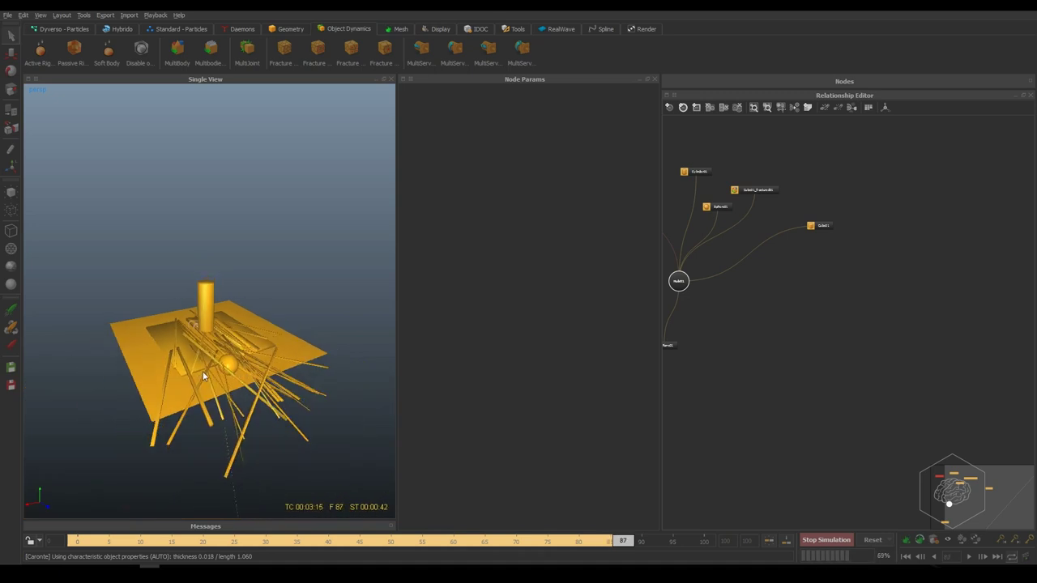
{"action": "left_click_drag", "start_coordinate": [203, 371], "coordinate": [199, 402], "text": "alt"}
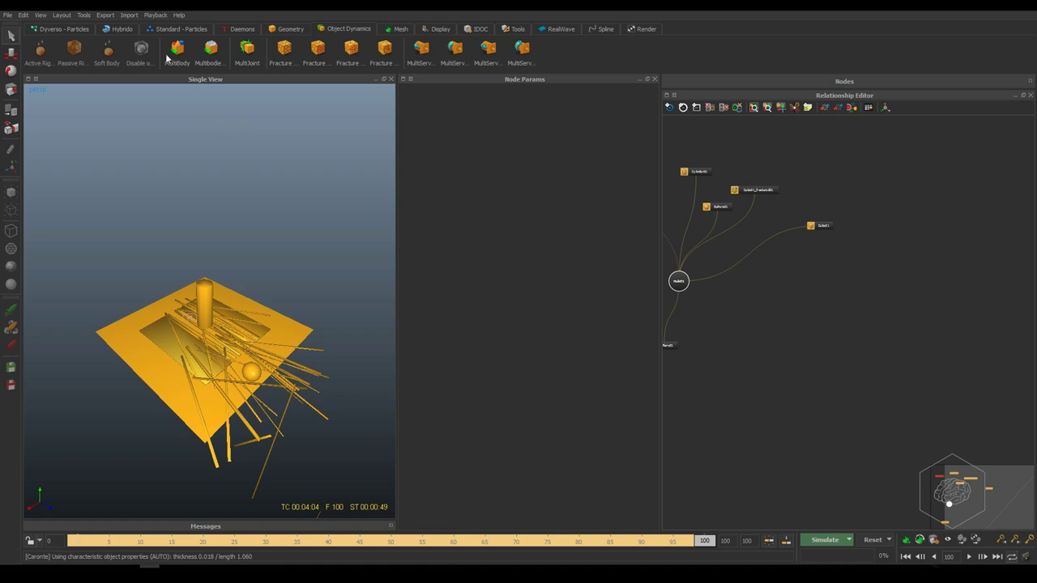
- Review the object export formats in Export Central, including the Animation (.sd) and Alembic (.abc) options of Cube01_fractured01
{"action": "left_click", "coordinate": [105, 15]}
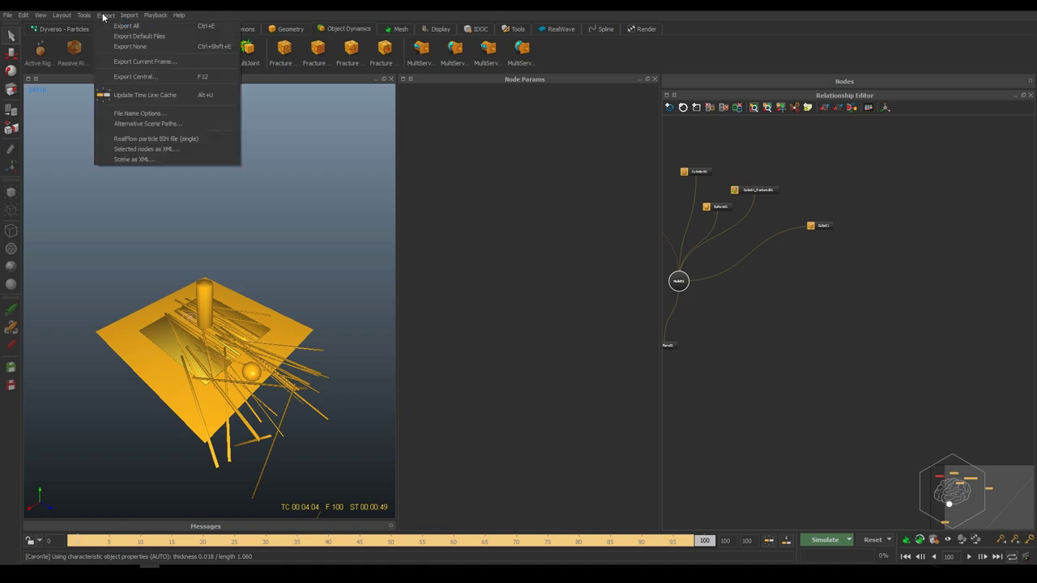
{"action": "left_click", "coordinate": [132, 77]}
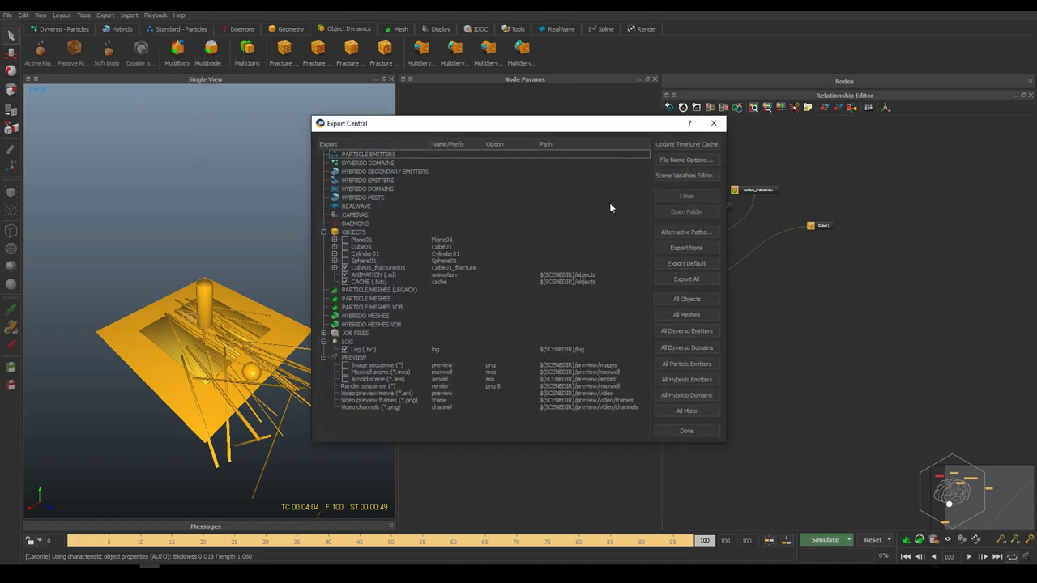
{"action": "left_click", "coordinate": [355, 234]}
{"action": "left_click", "coordinate": [370, 276]}
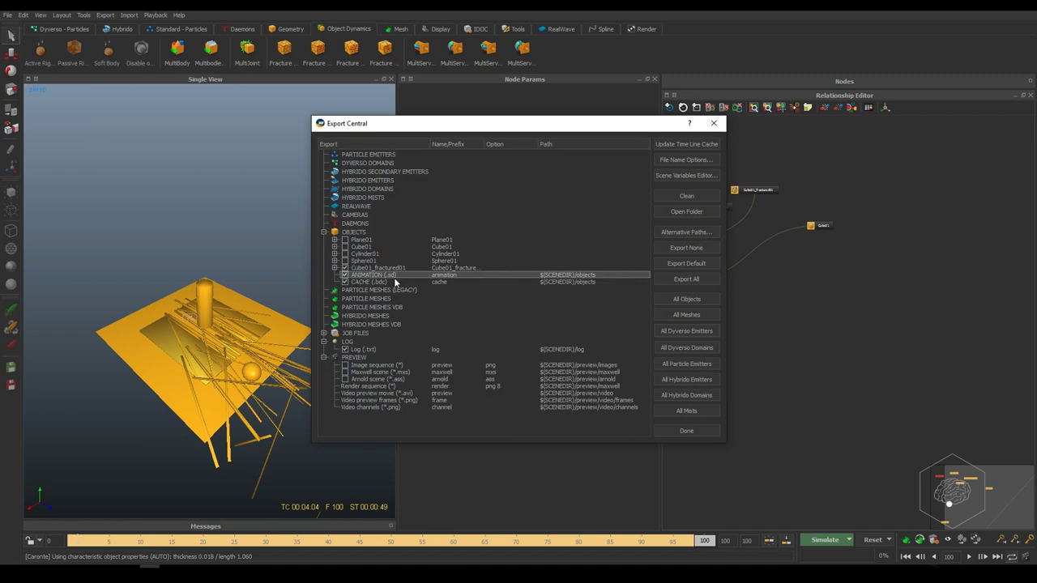
{"action": "left_click", "coordinate": [335, 267]}
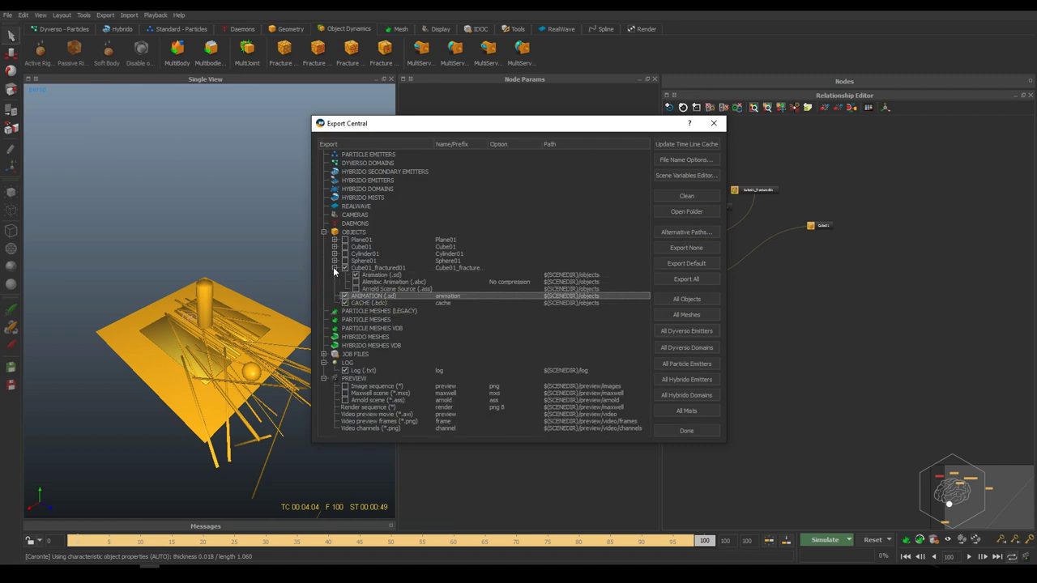
{"action": "left_click", "coordinate": [375, 281]}
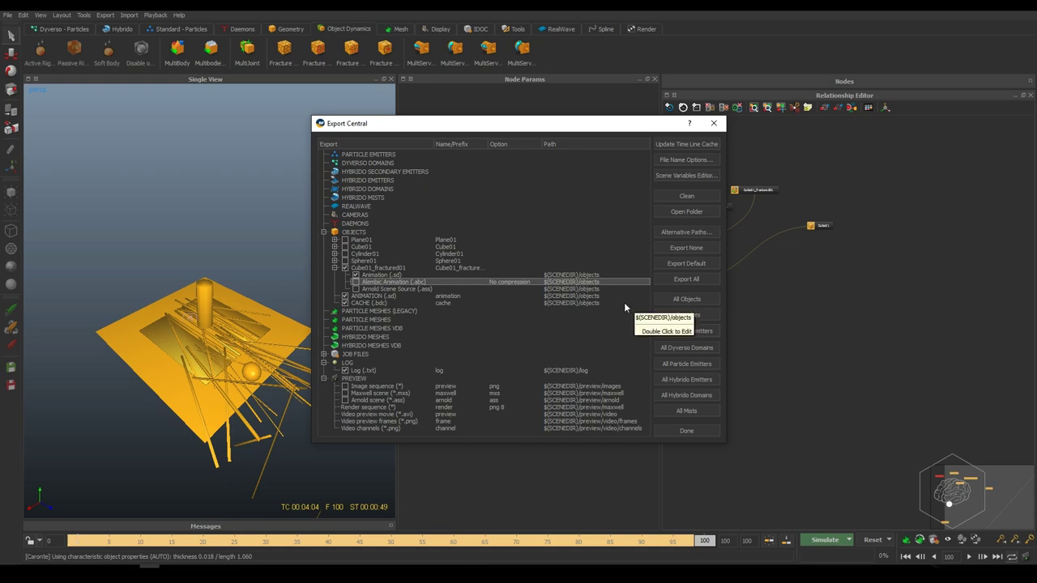
{"action": "left_click_drag", "start_coordinate": [630, 130], "coordinate": [612, 133]}
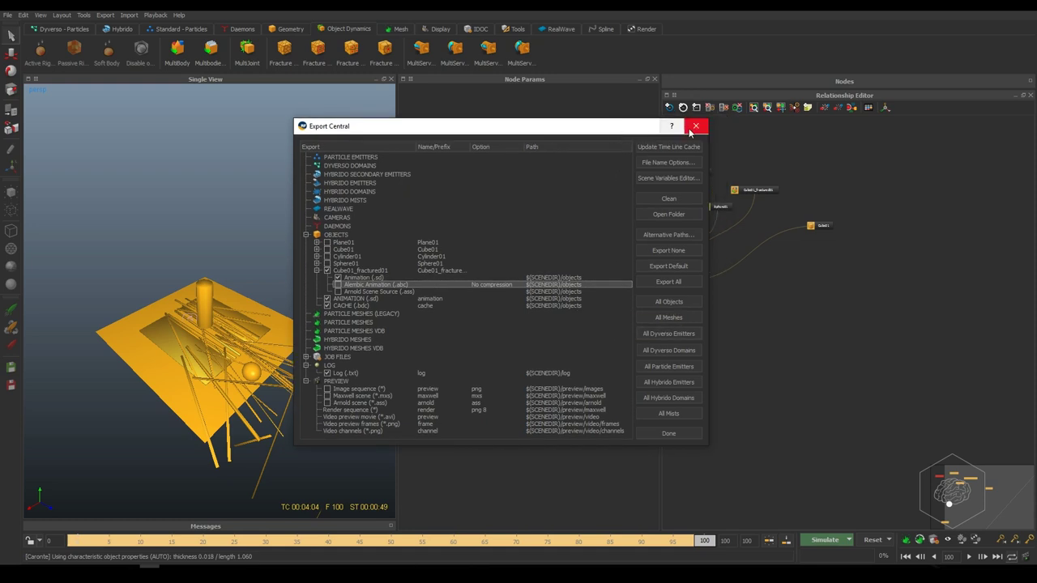
{"action": "left_click", "coordinate": [695, 128]}
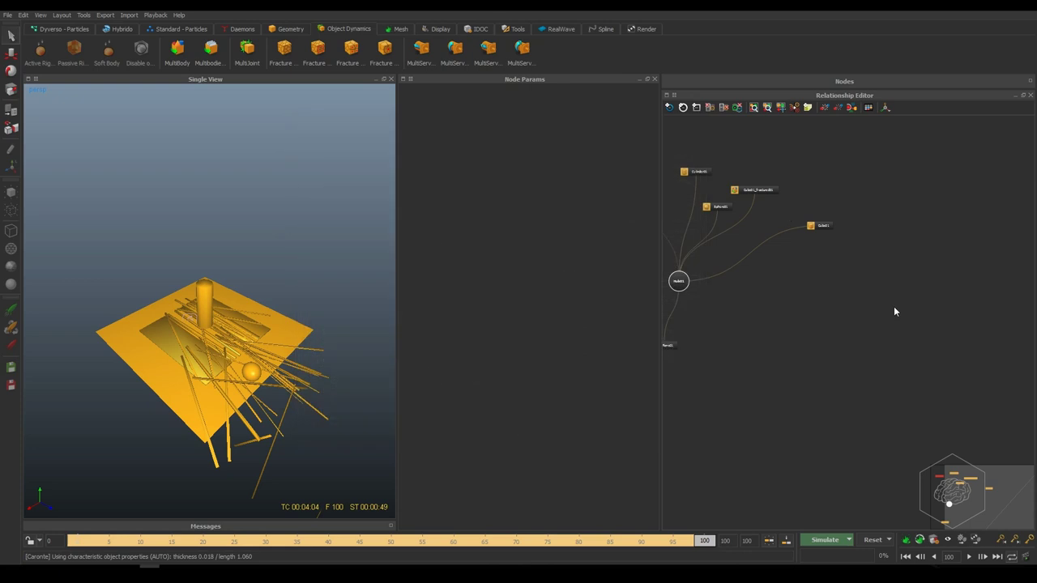
{"action": "middle_click_drag", "start_coordinate": [743, 287], "coordinate": [843, 347]}
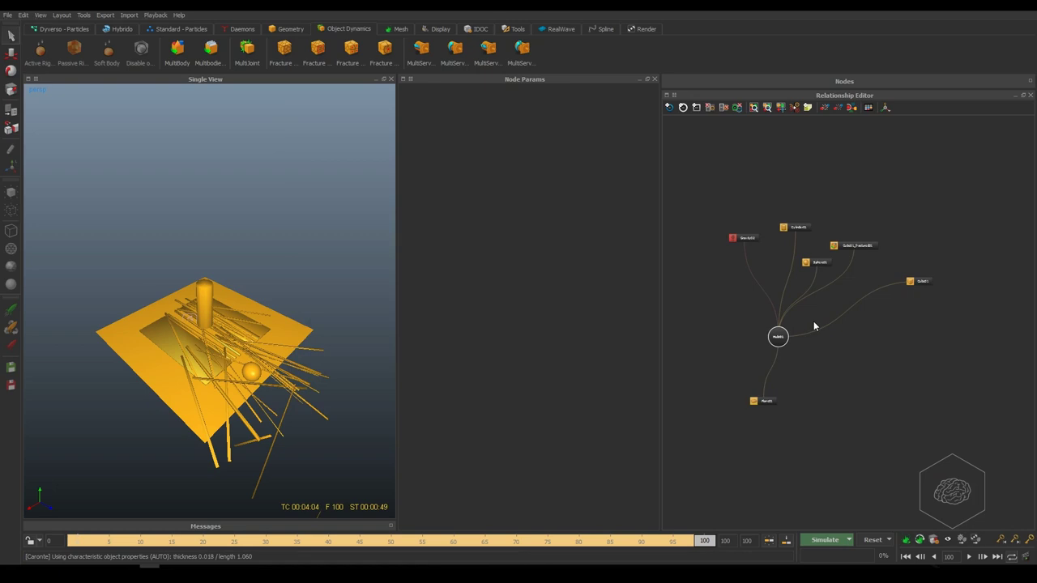